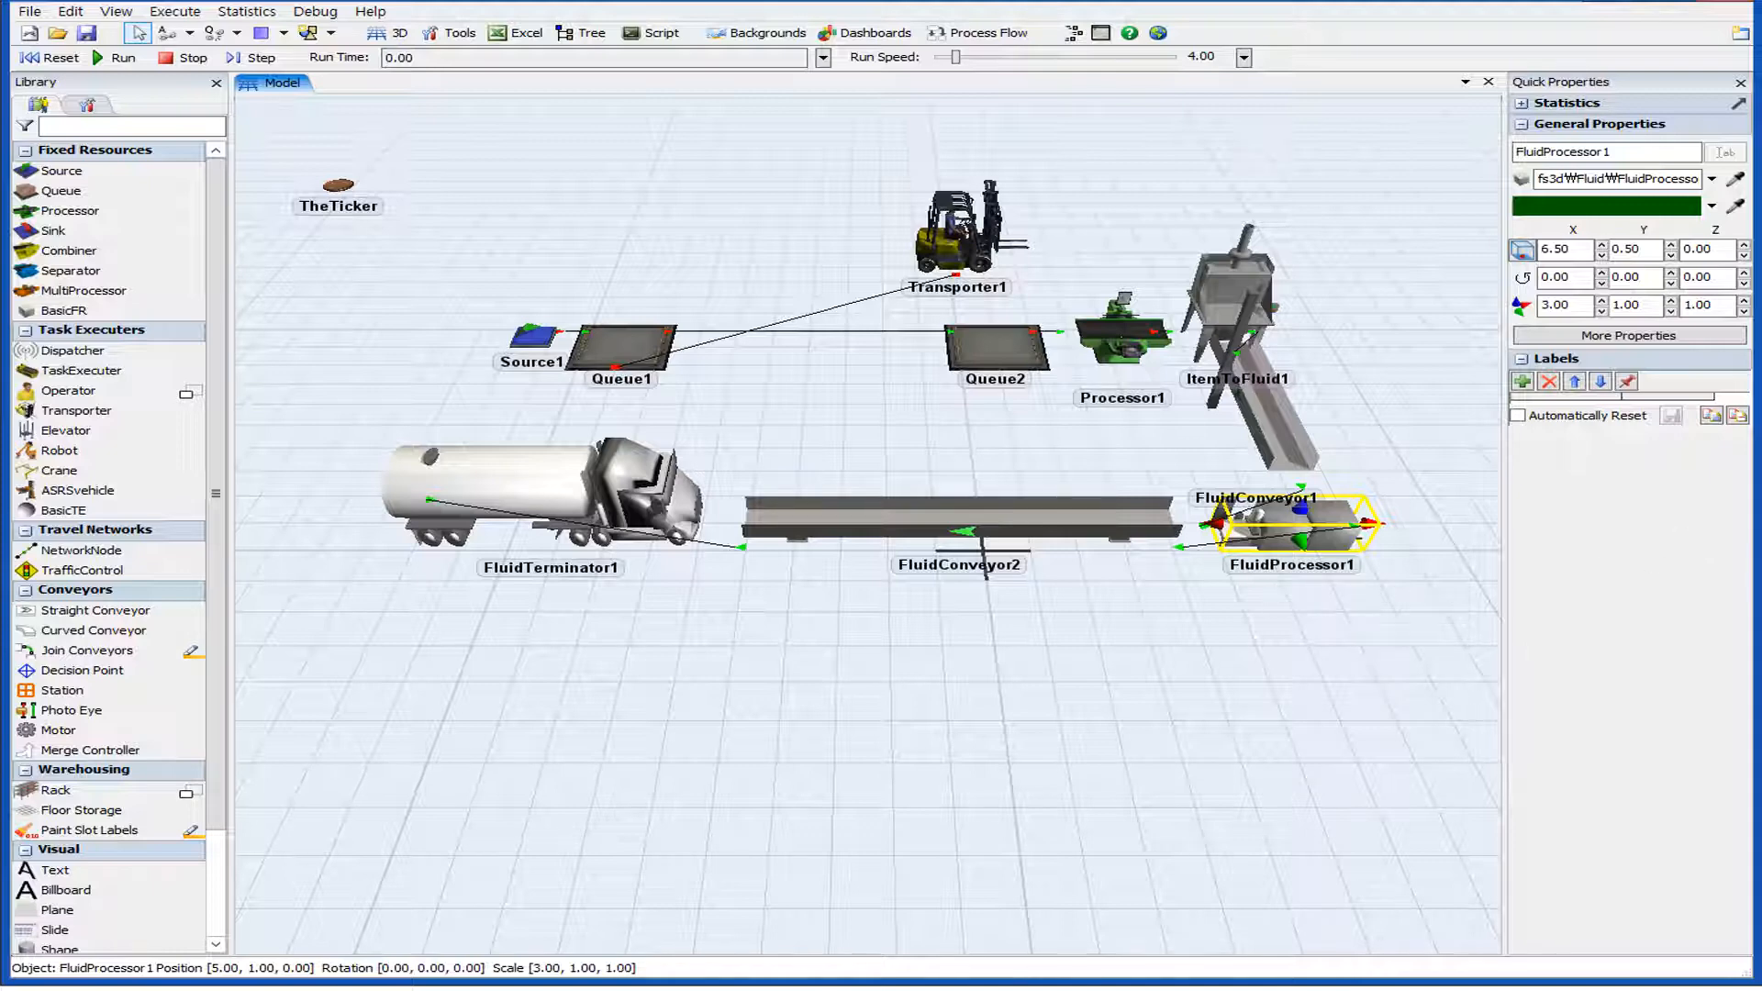
# Add a FluidMixer from the Fluid objects to the model, near the truck-side end of FluidConveyor2.
pyautogui.click(1391, 668)
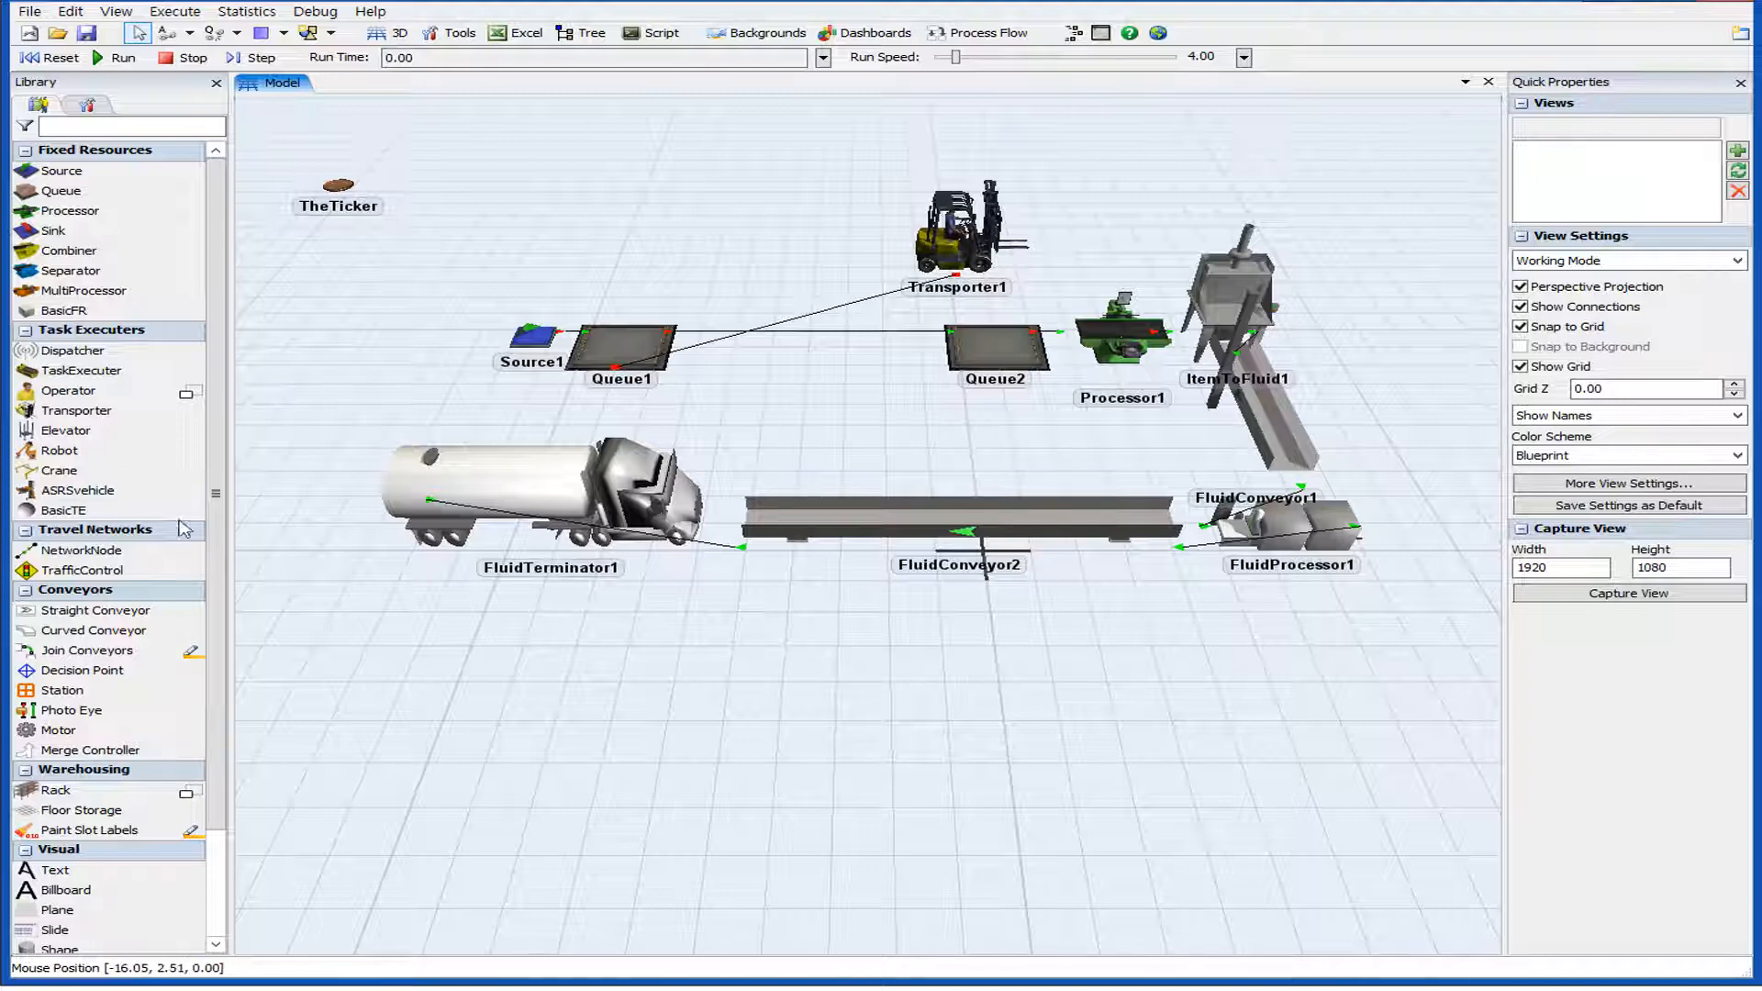
pyautogui.click(213, 861)
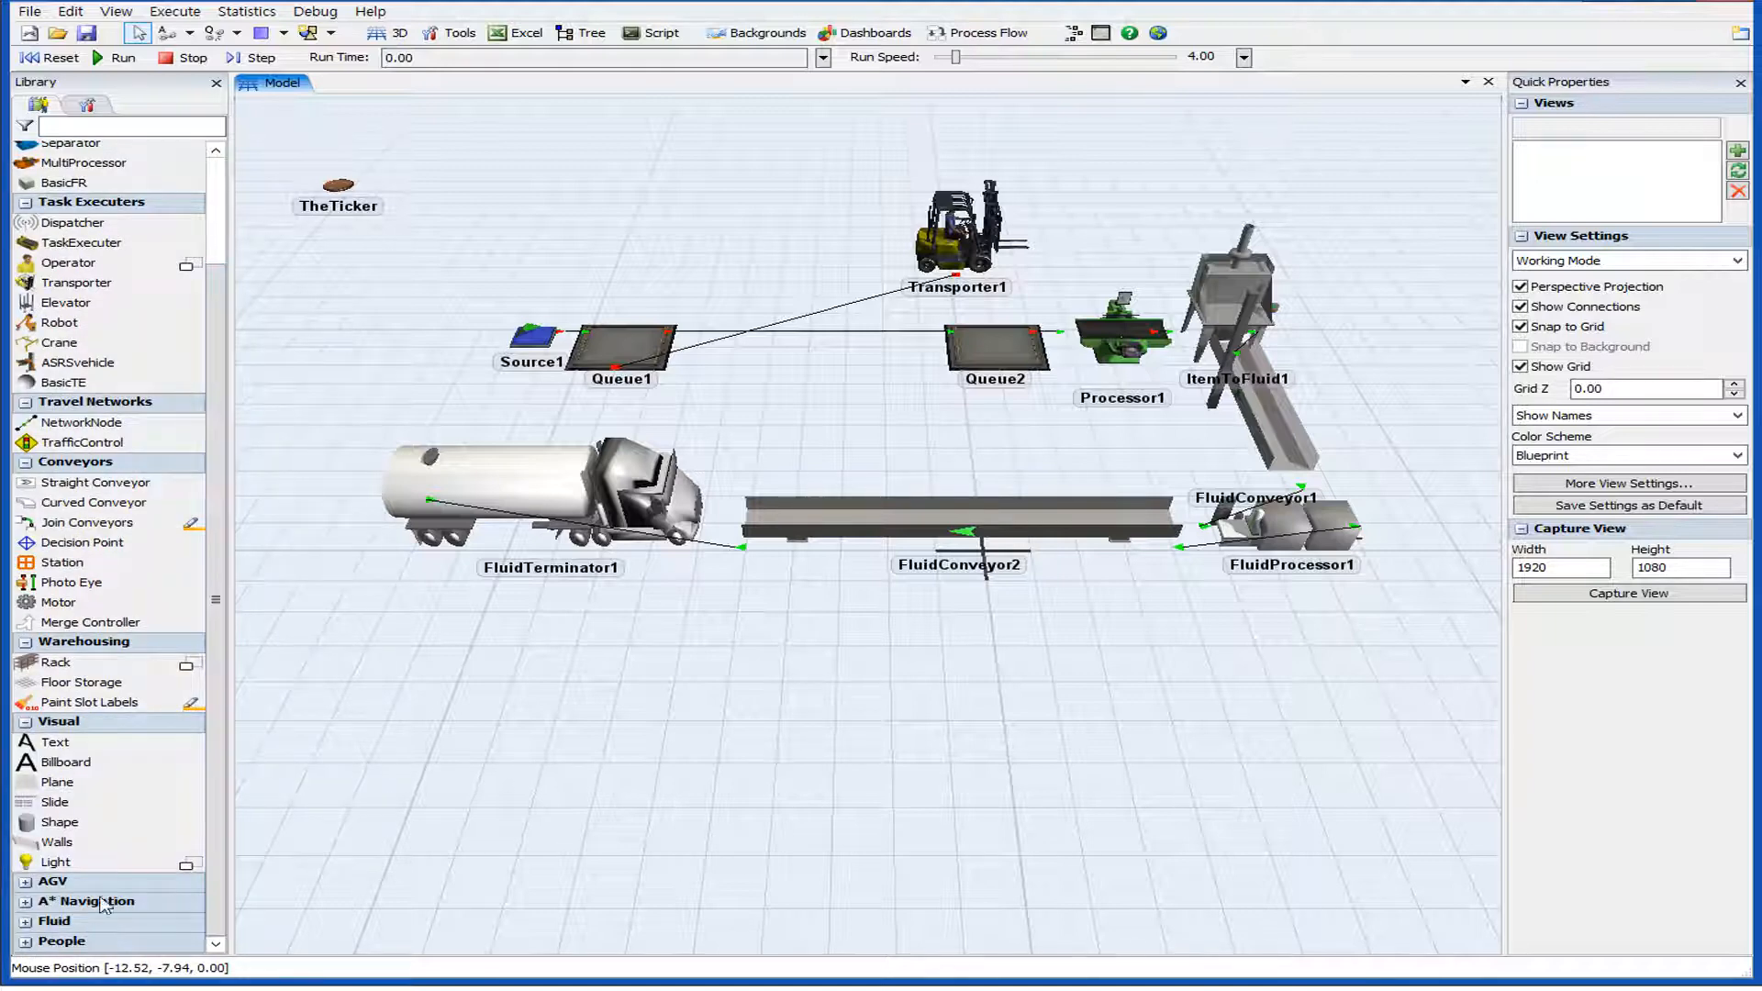
pyautogui.click(26, 923)
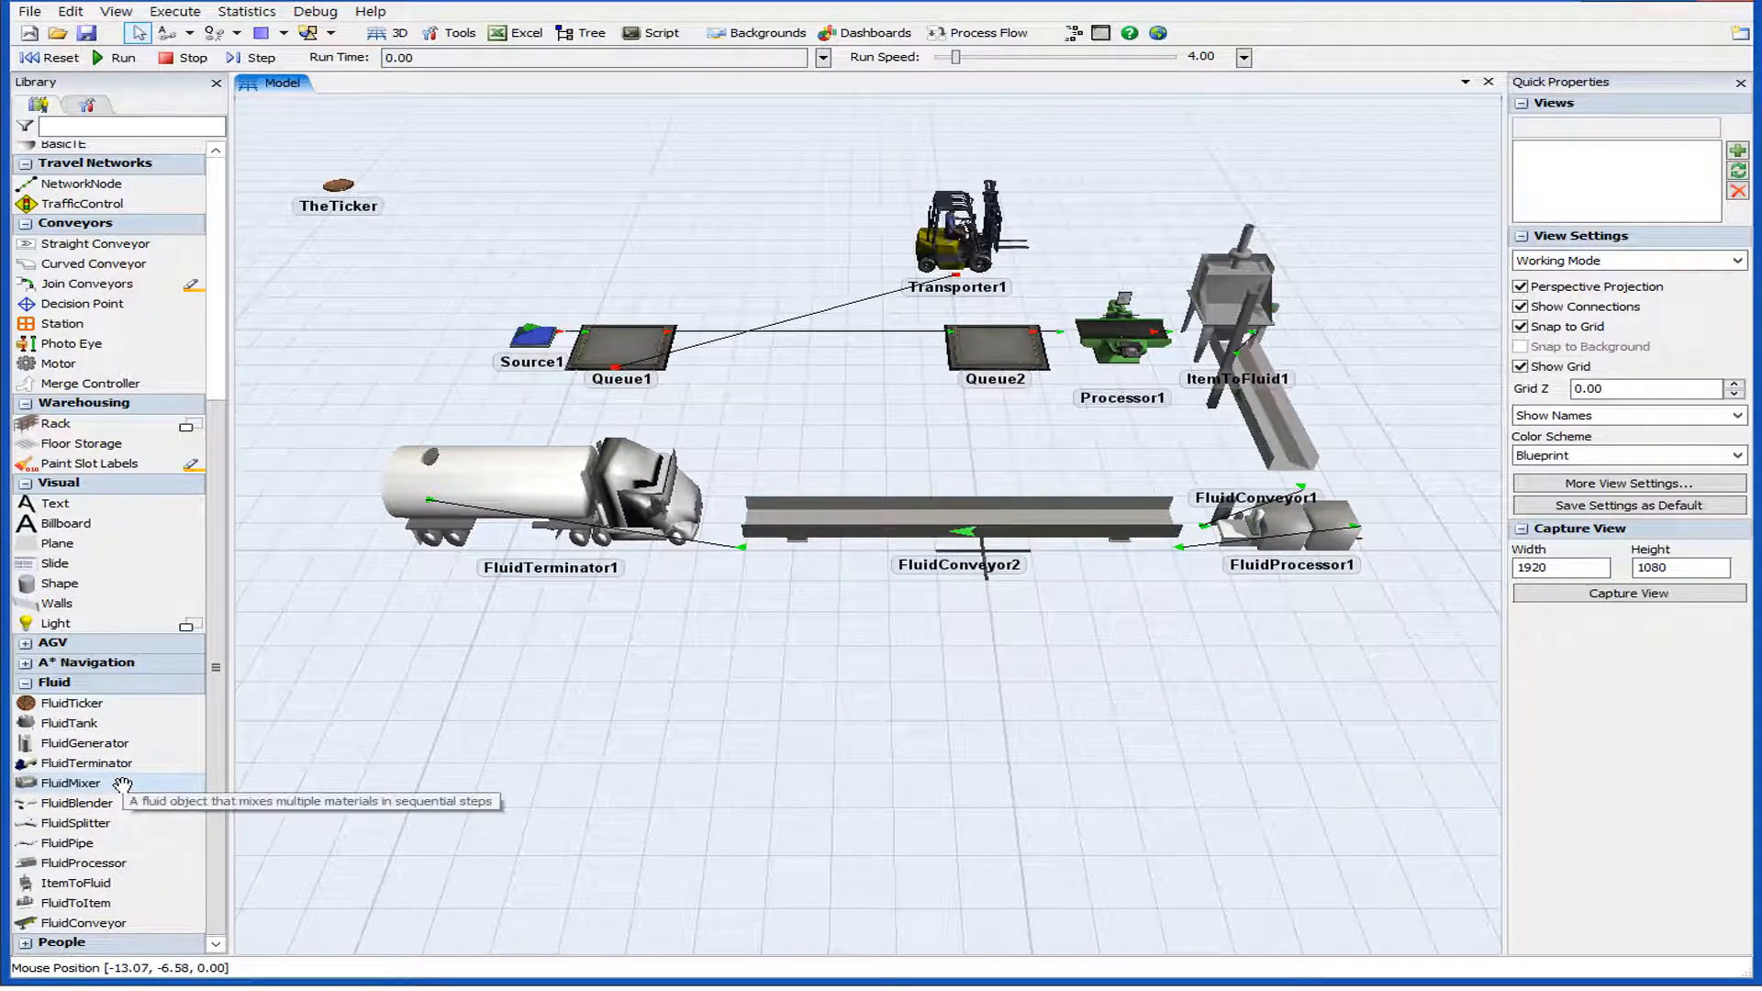
pyautogui.moveTo(179, 786); pyautogui.dragTo(739, 613)
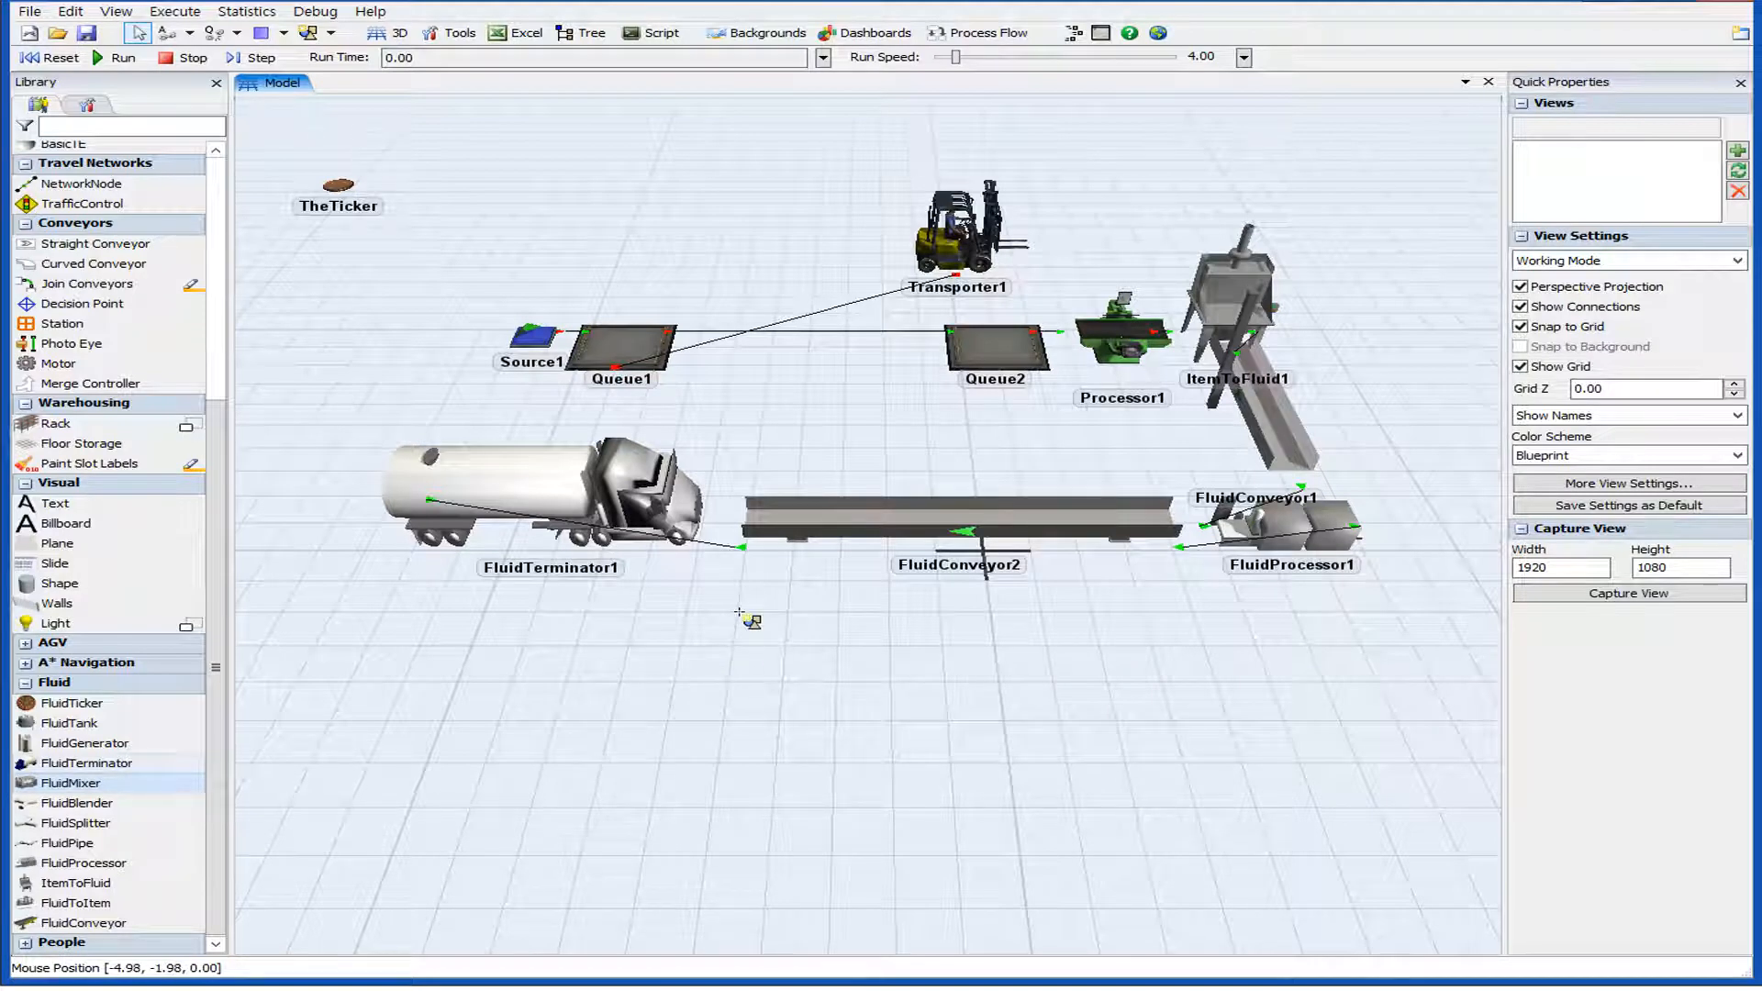
pyautogui.moveTo(740, 612); pyautogui.dragTo(739, 585)
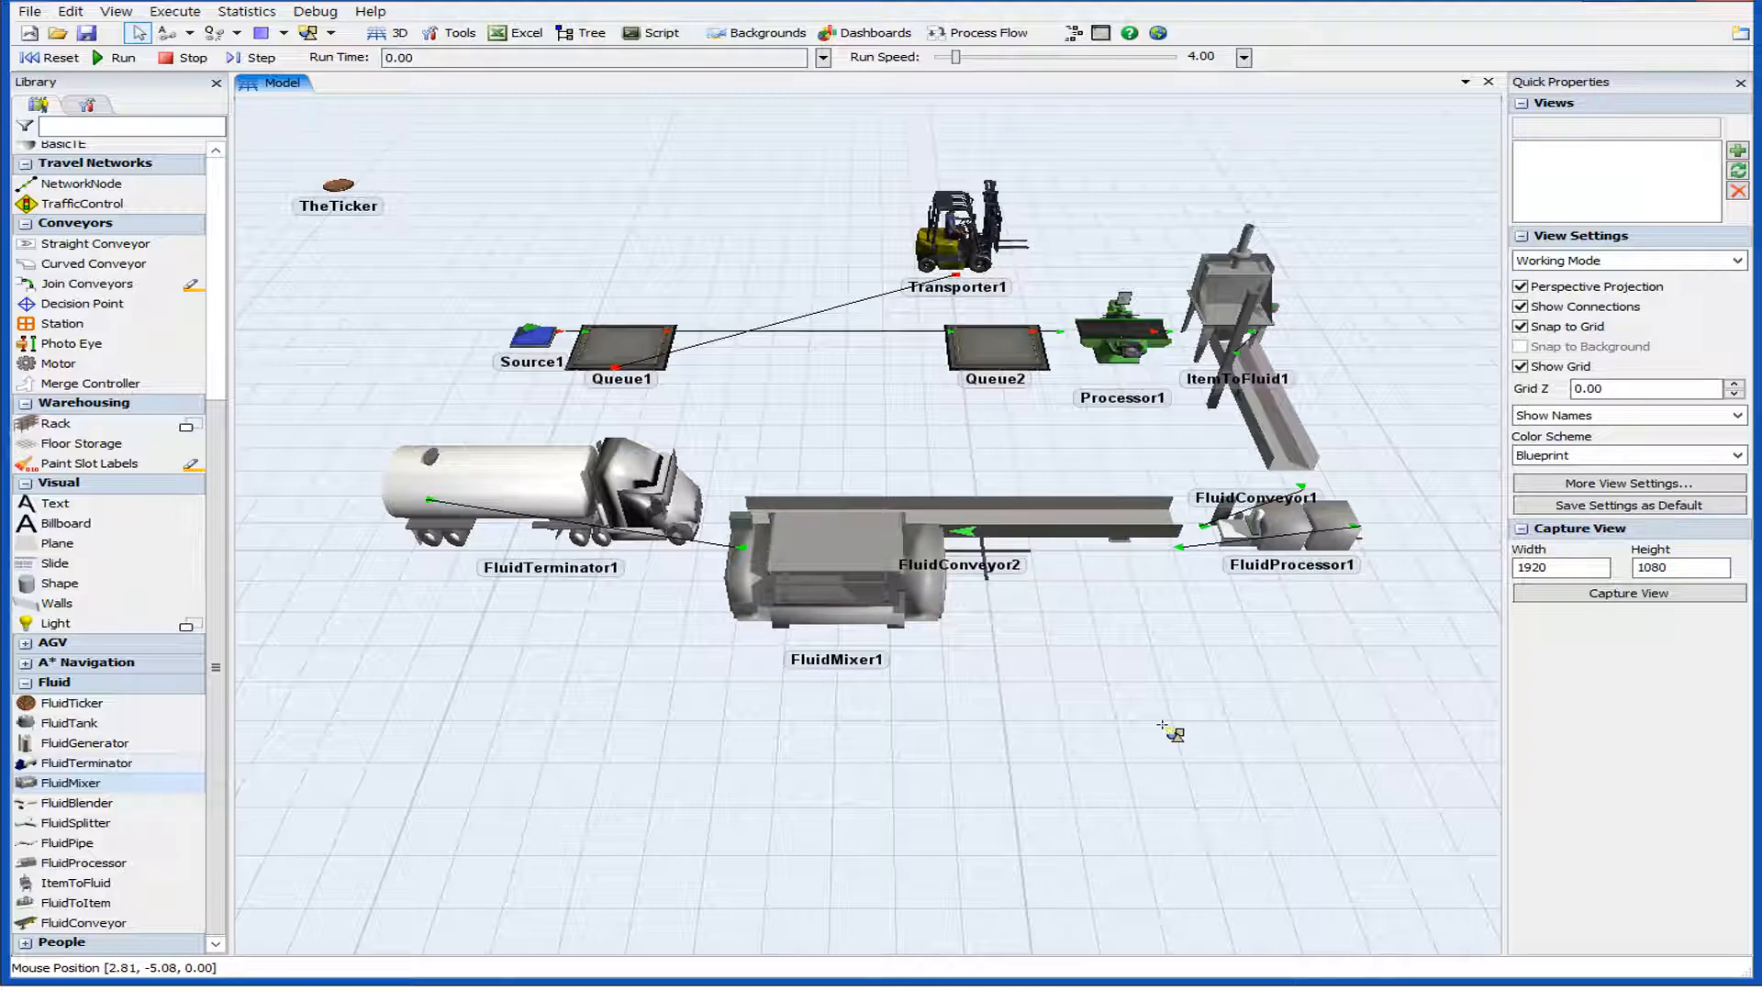
# Move FluidMixer1 clear of FluidConveyor2, to X -3.00, Y -3.00.
pyautogui.click(879, 606)
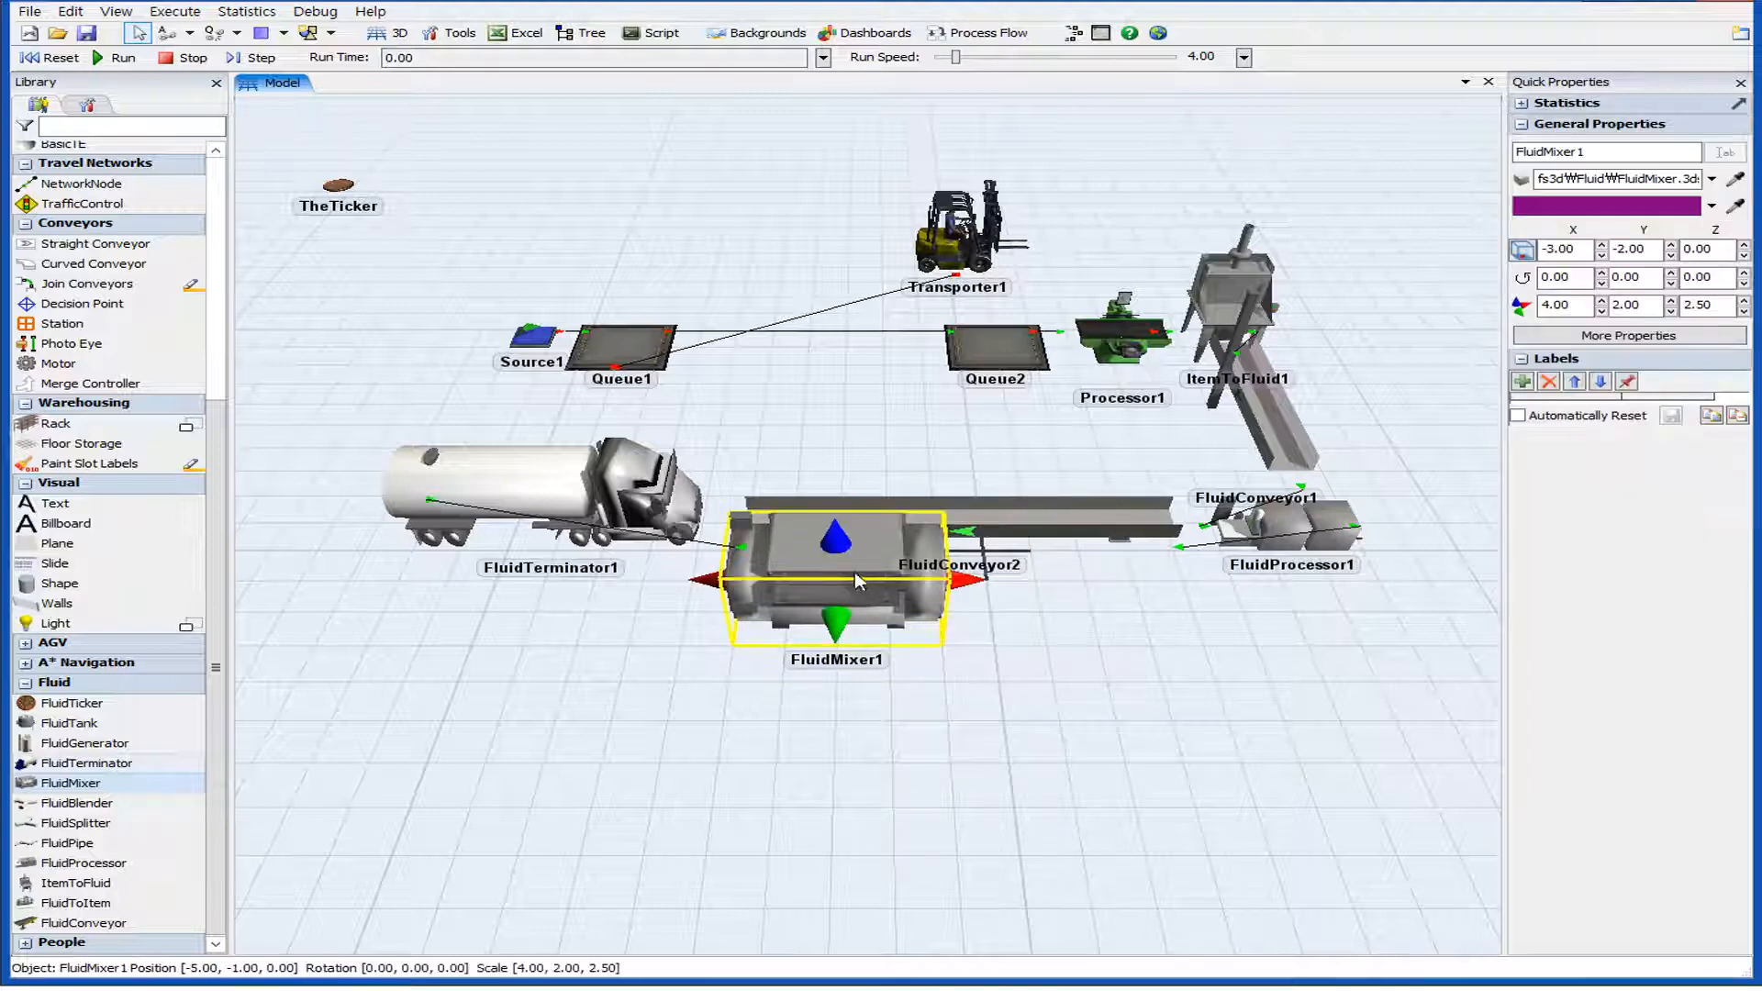
pyautogui.moveTo(855, 570); pyautogui.dragTo(857, 608)
pyautogui.click(1159, 641)
pyautogui.moveTo(1174, 600); pyautogui.dragTo(1159, 621)
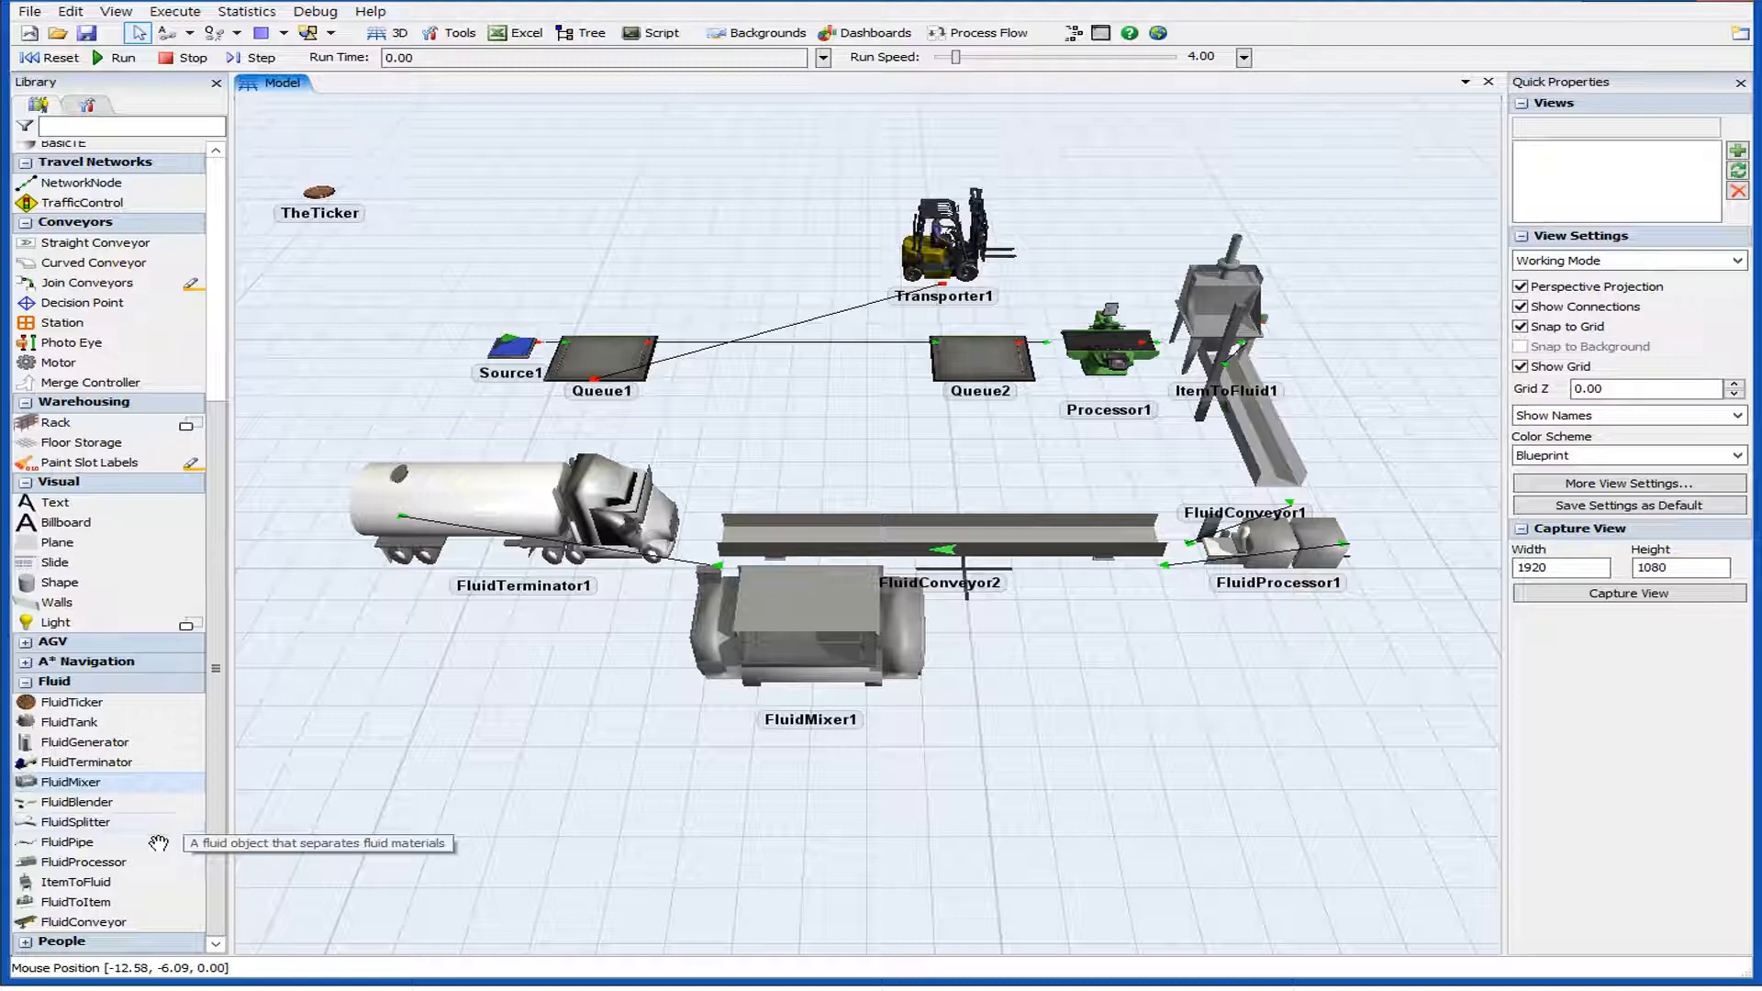
# Add another FluidConveyor between the tanker truck and FluidMixer1, at about X -8.50, Y -2.50.
pyautogui.moveTo(175, 921); pyautogui.dragTo(450, 646)
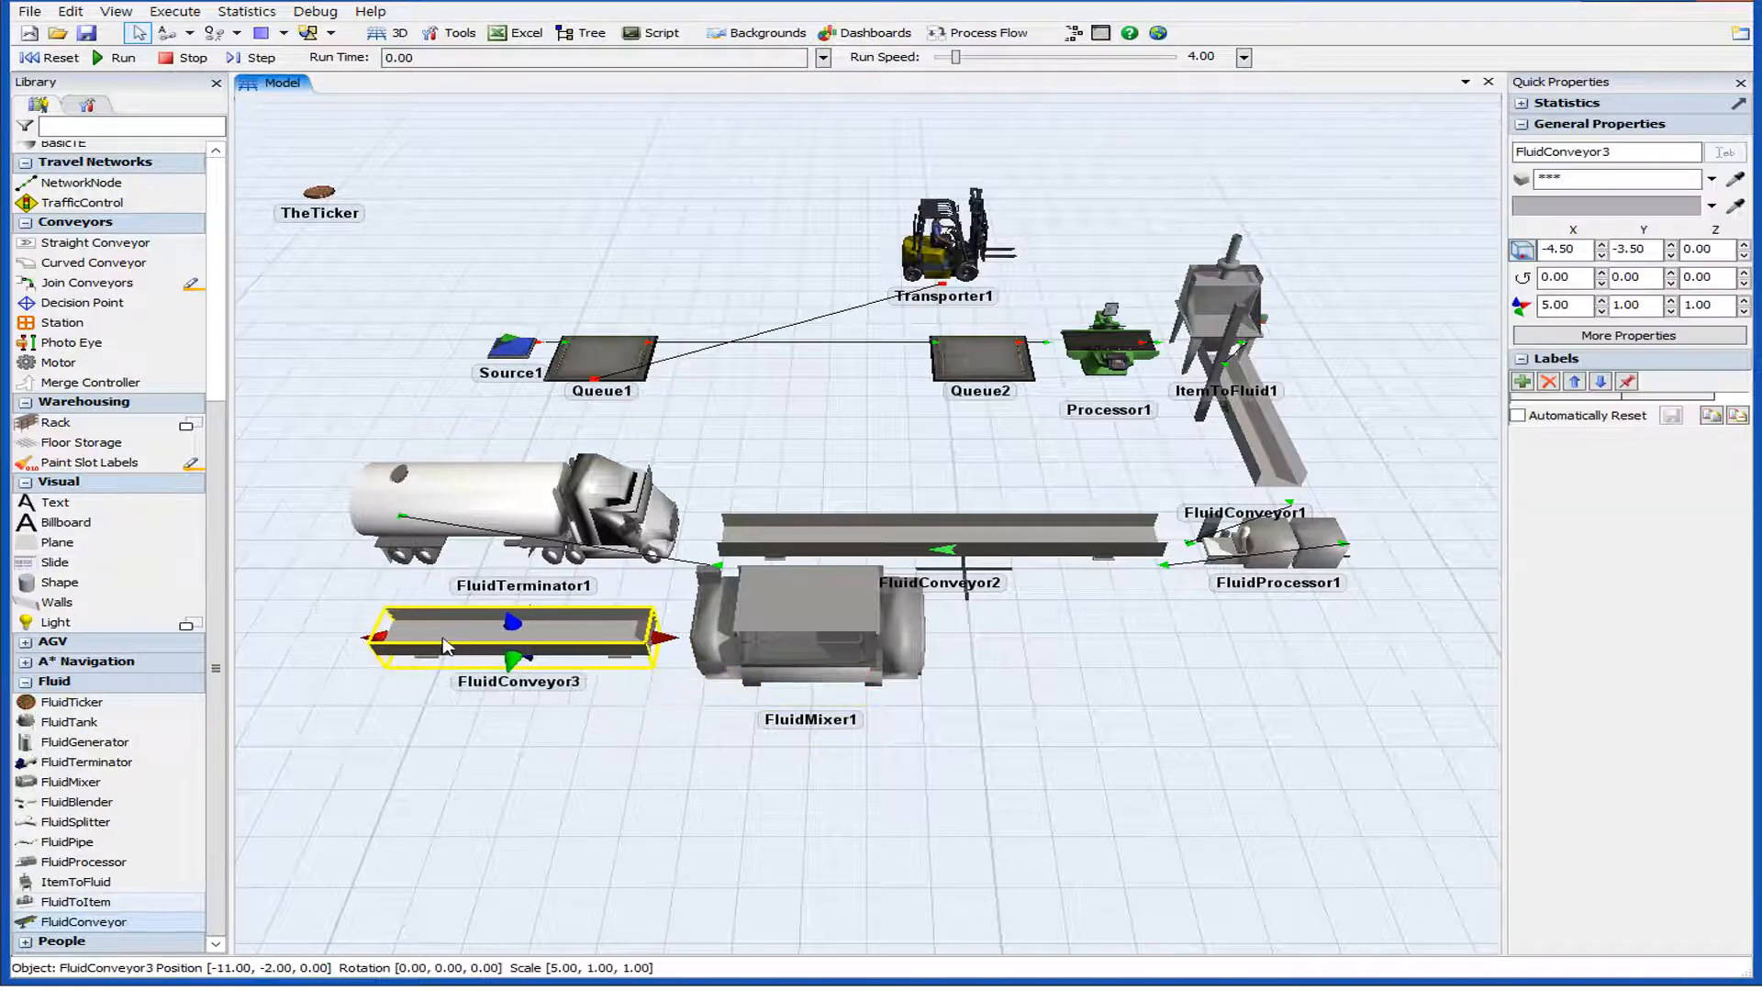
pyautogui.click(648, 745)
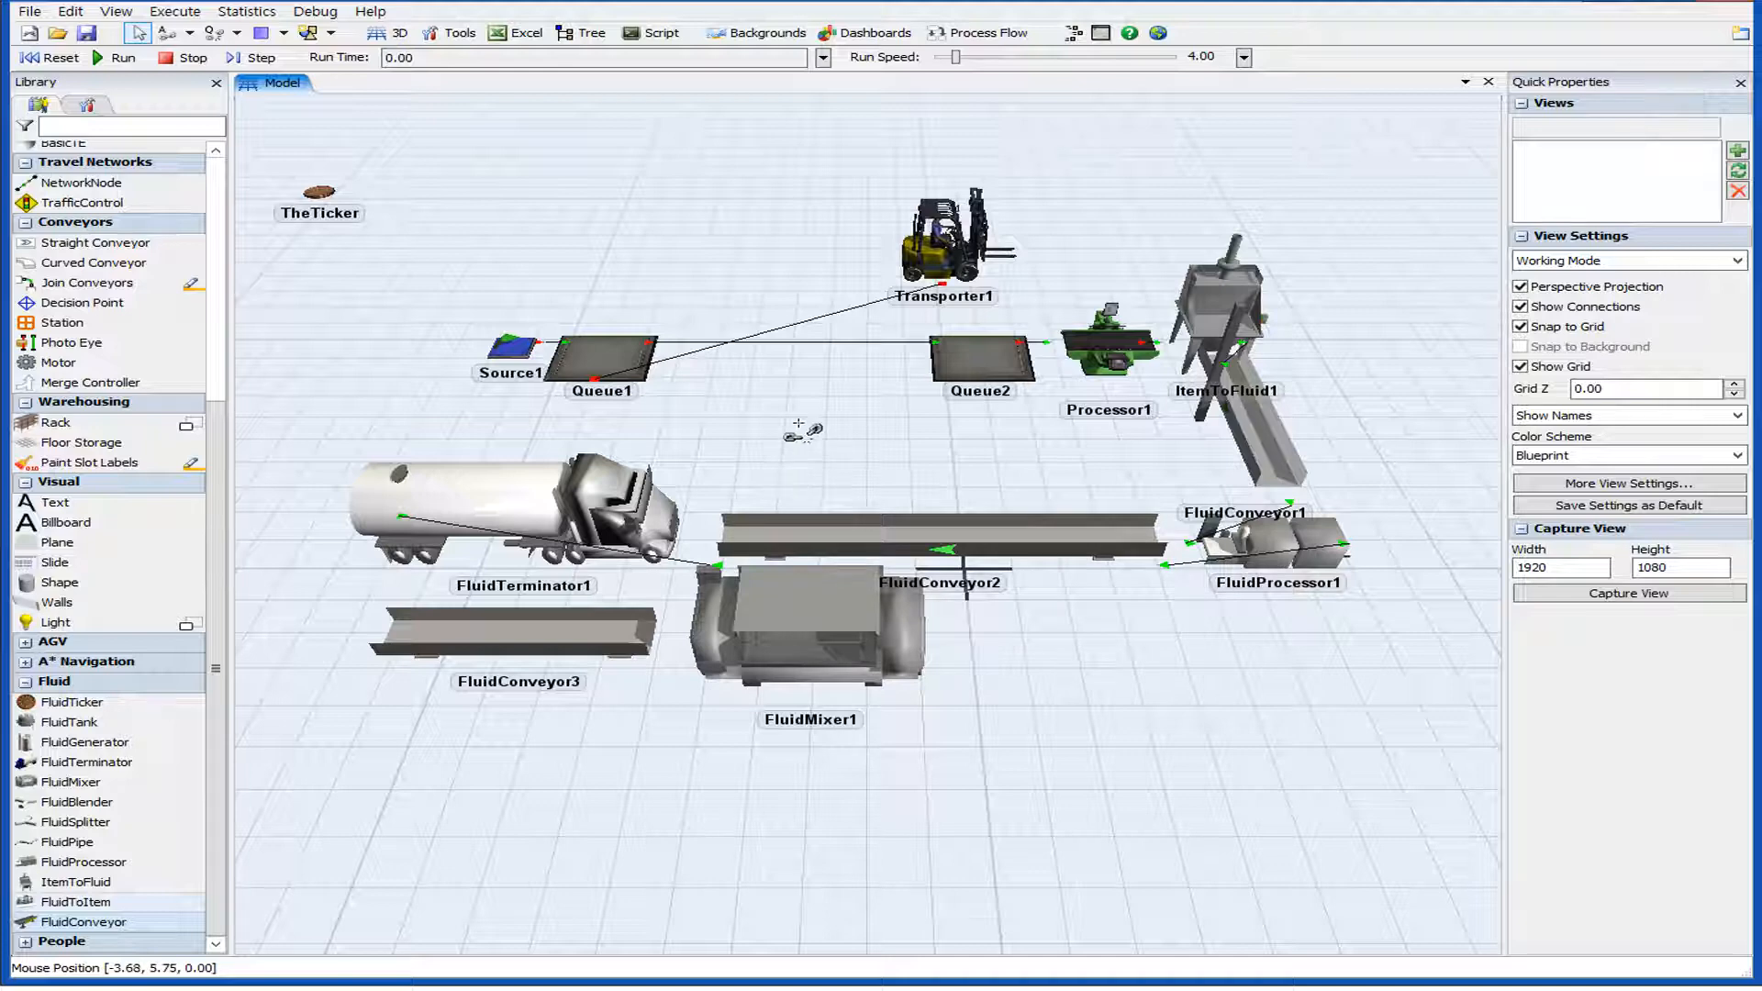
# Remove the port connection from FluidConveyor2 to FluidTerminator1.
pyautogui.click(771, 531)
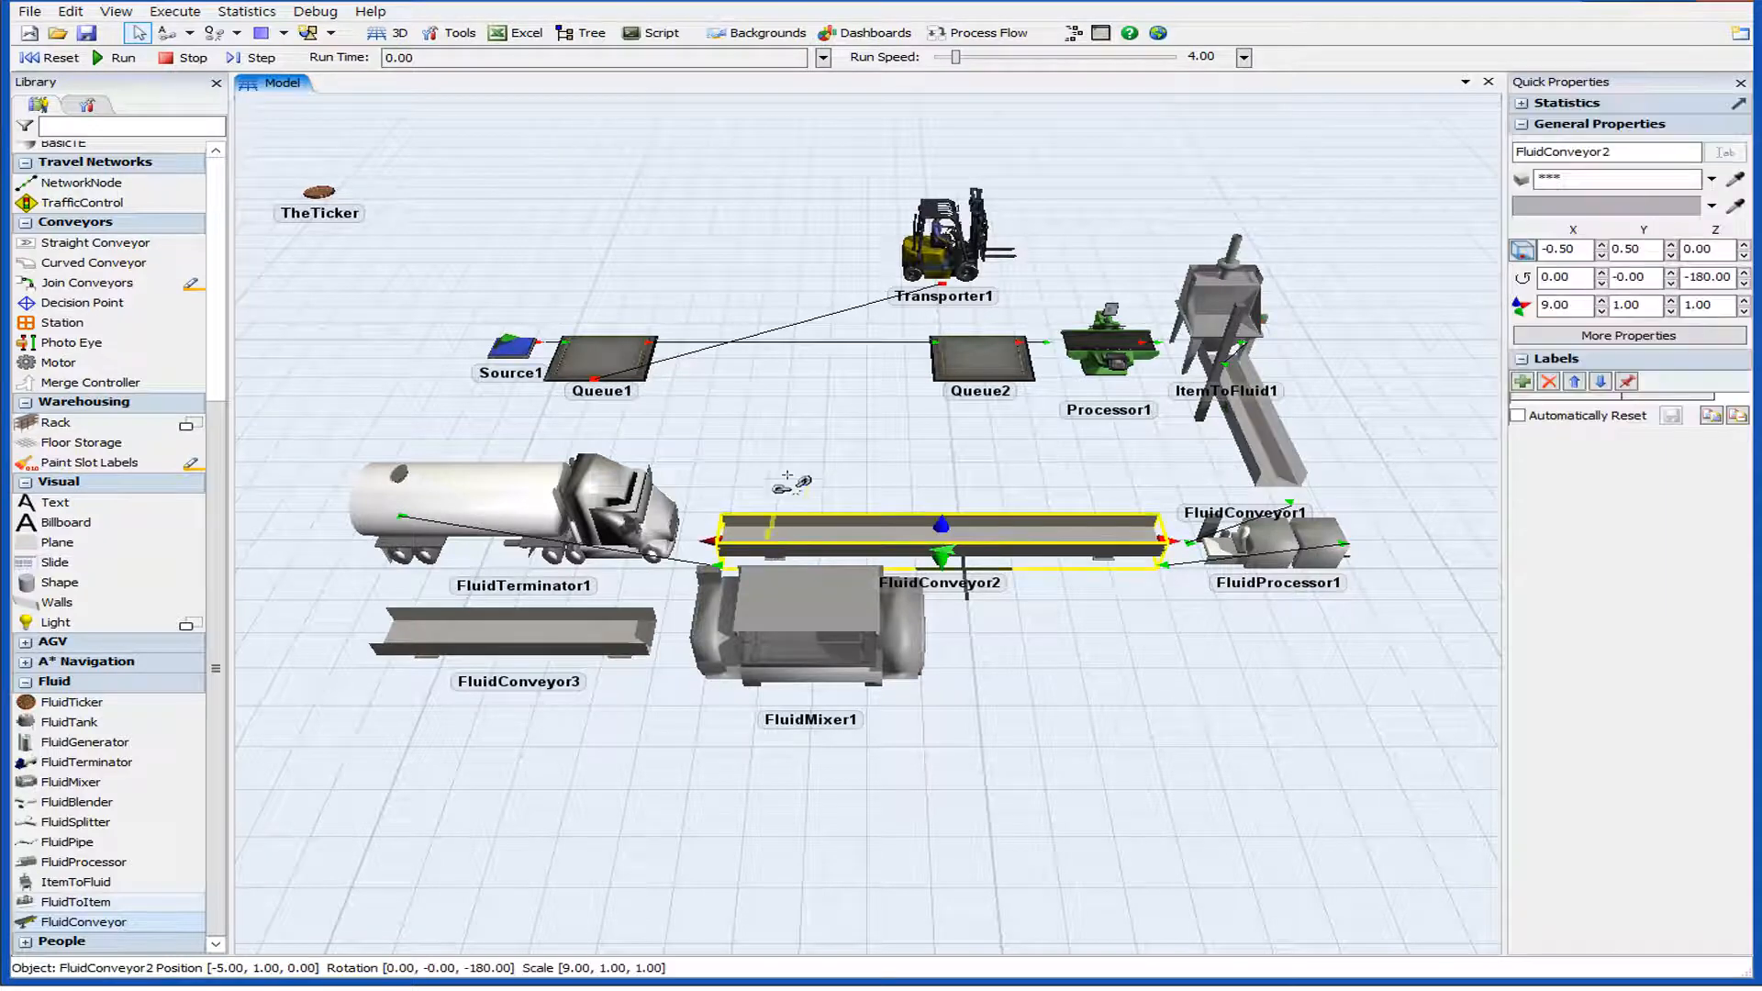
pyautogui.click(507, 500)
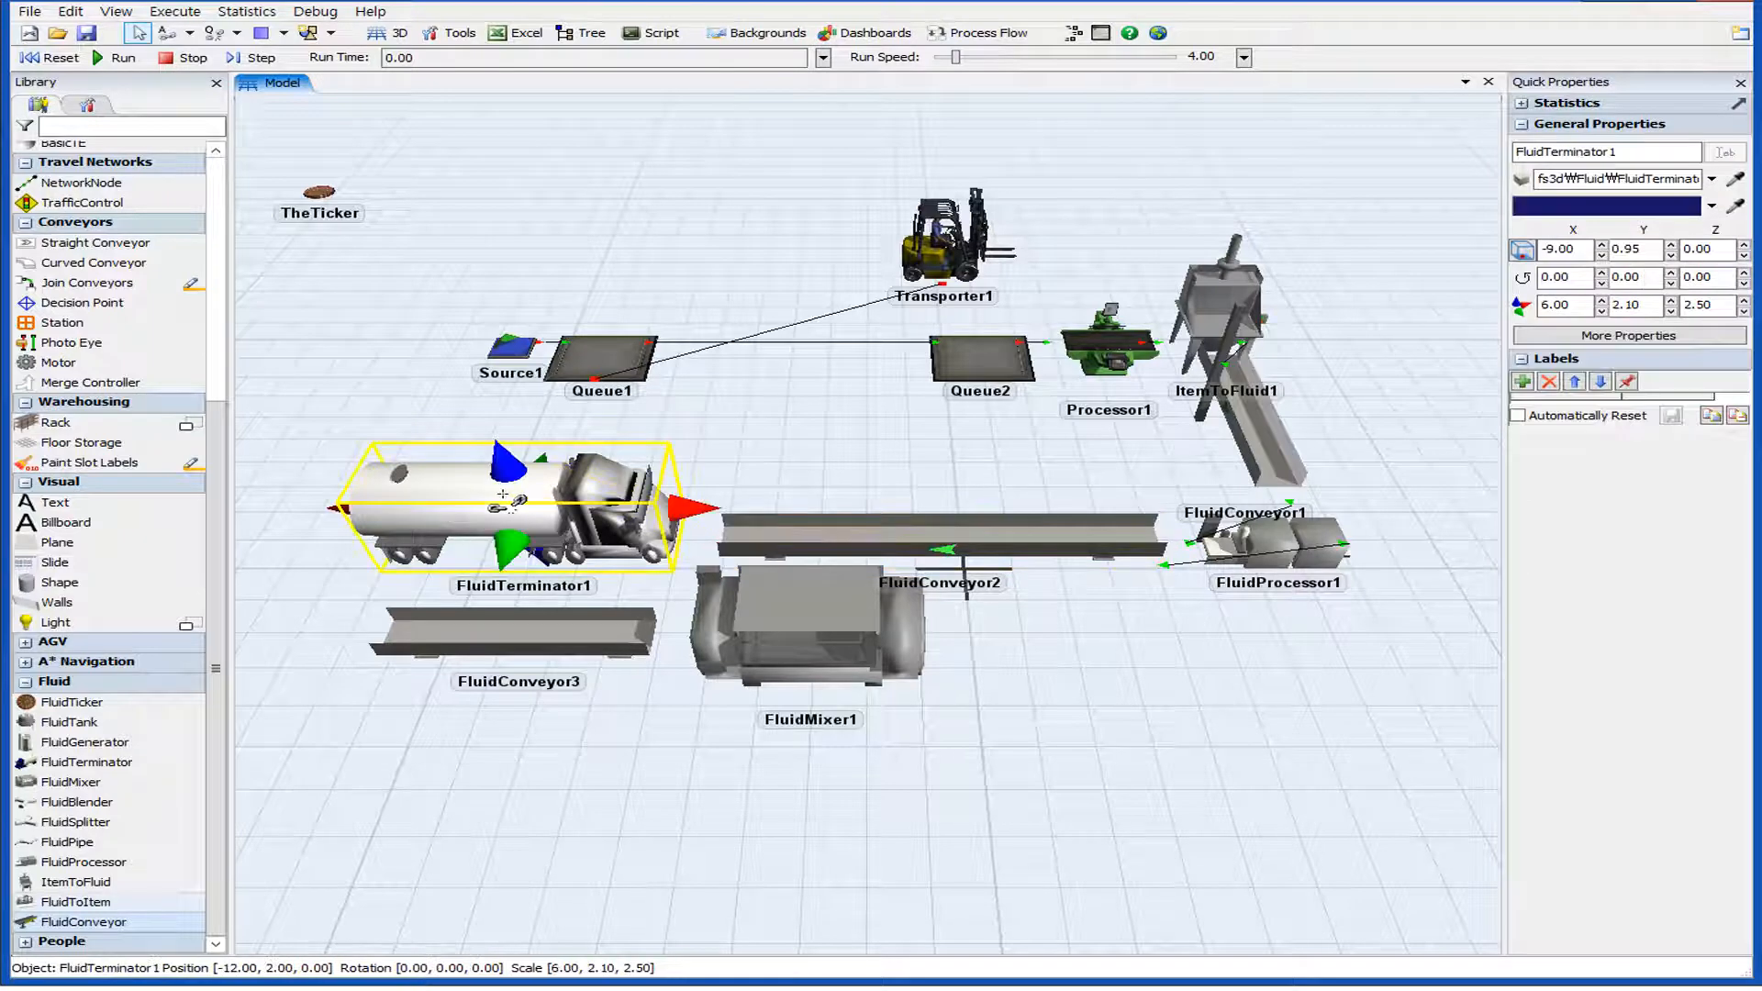
pyautogui.click(840, 473)
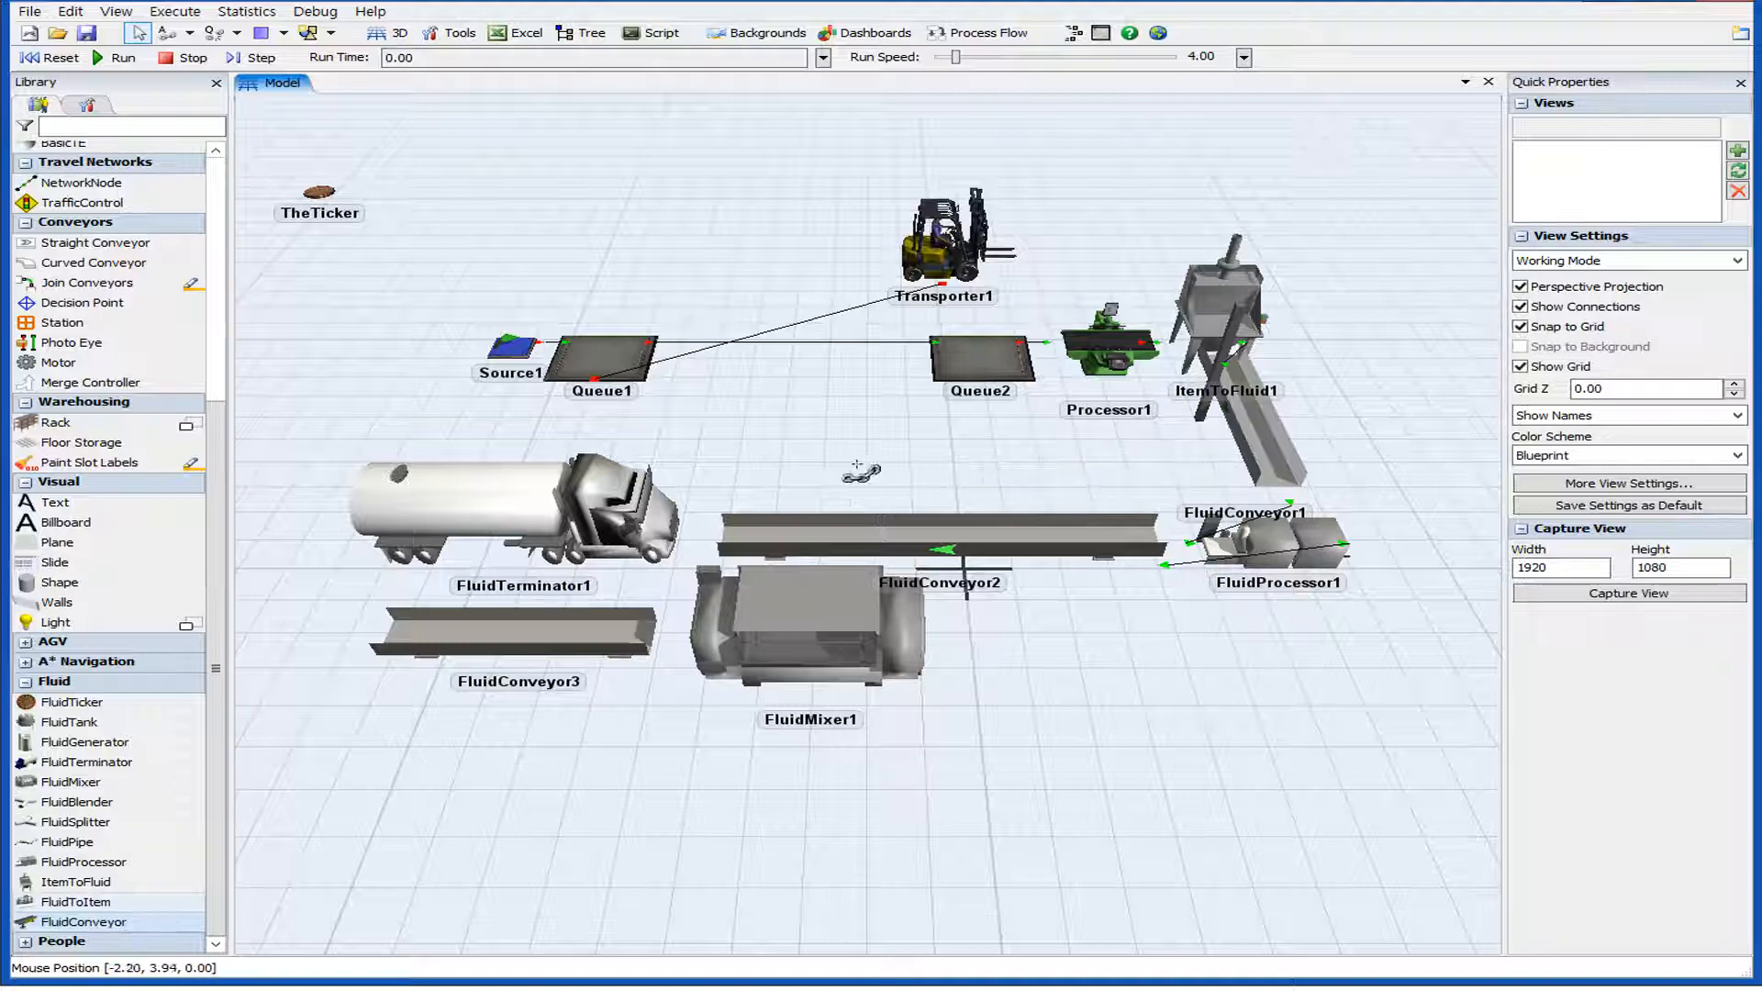
# Connect the output of FluidConveyor2 to FluidMixer1.
pyautogui.click(812, 523)
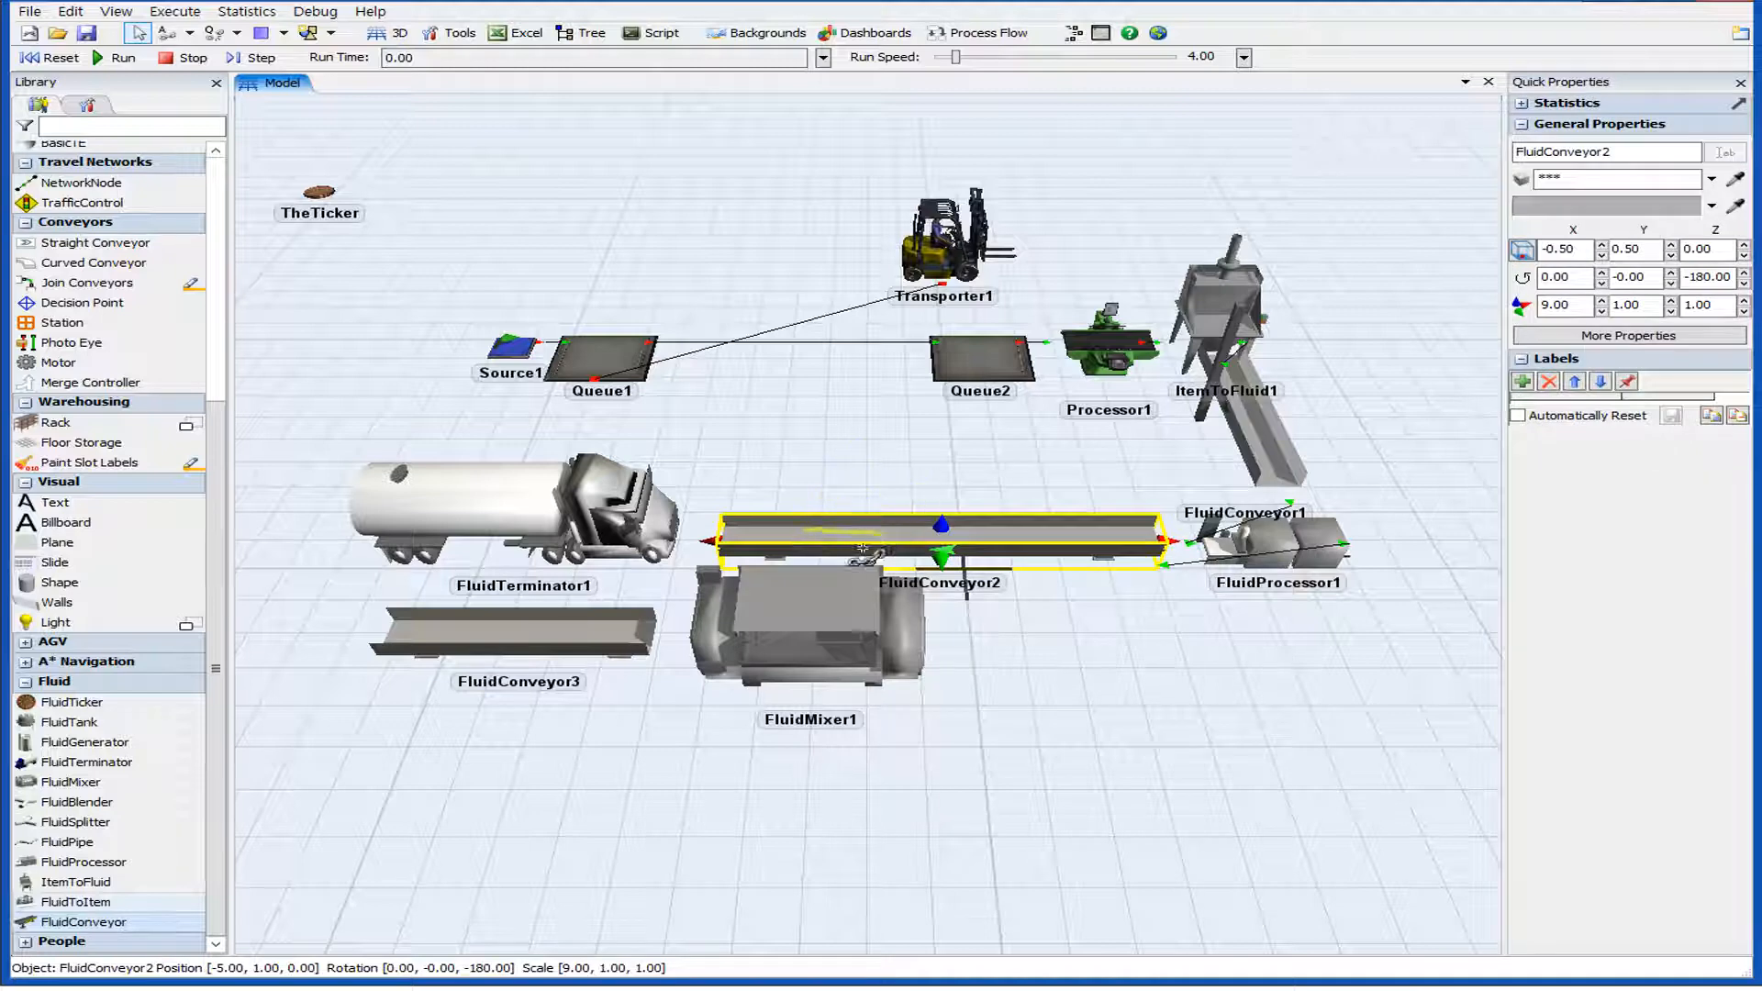
pyautogui.click(808, 592)
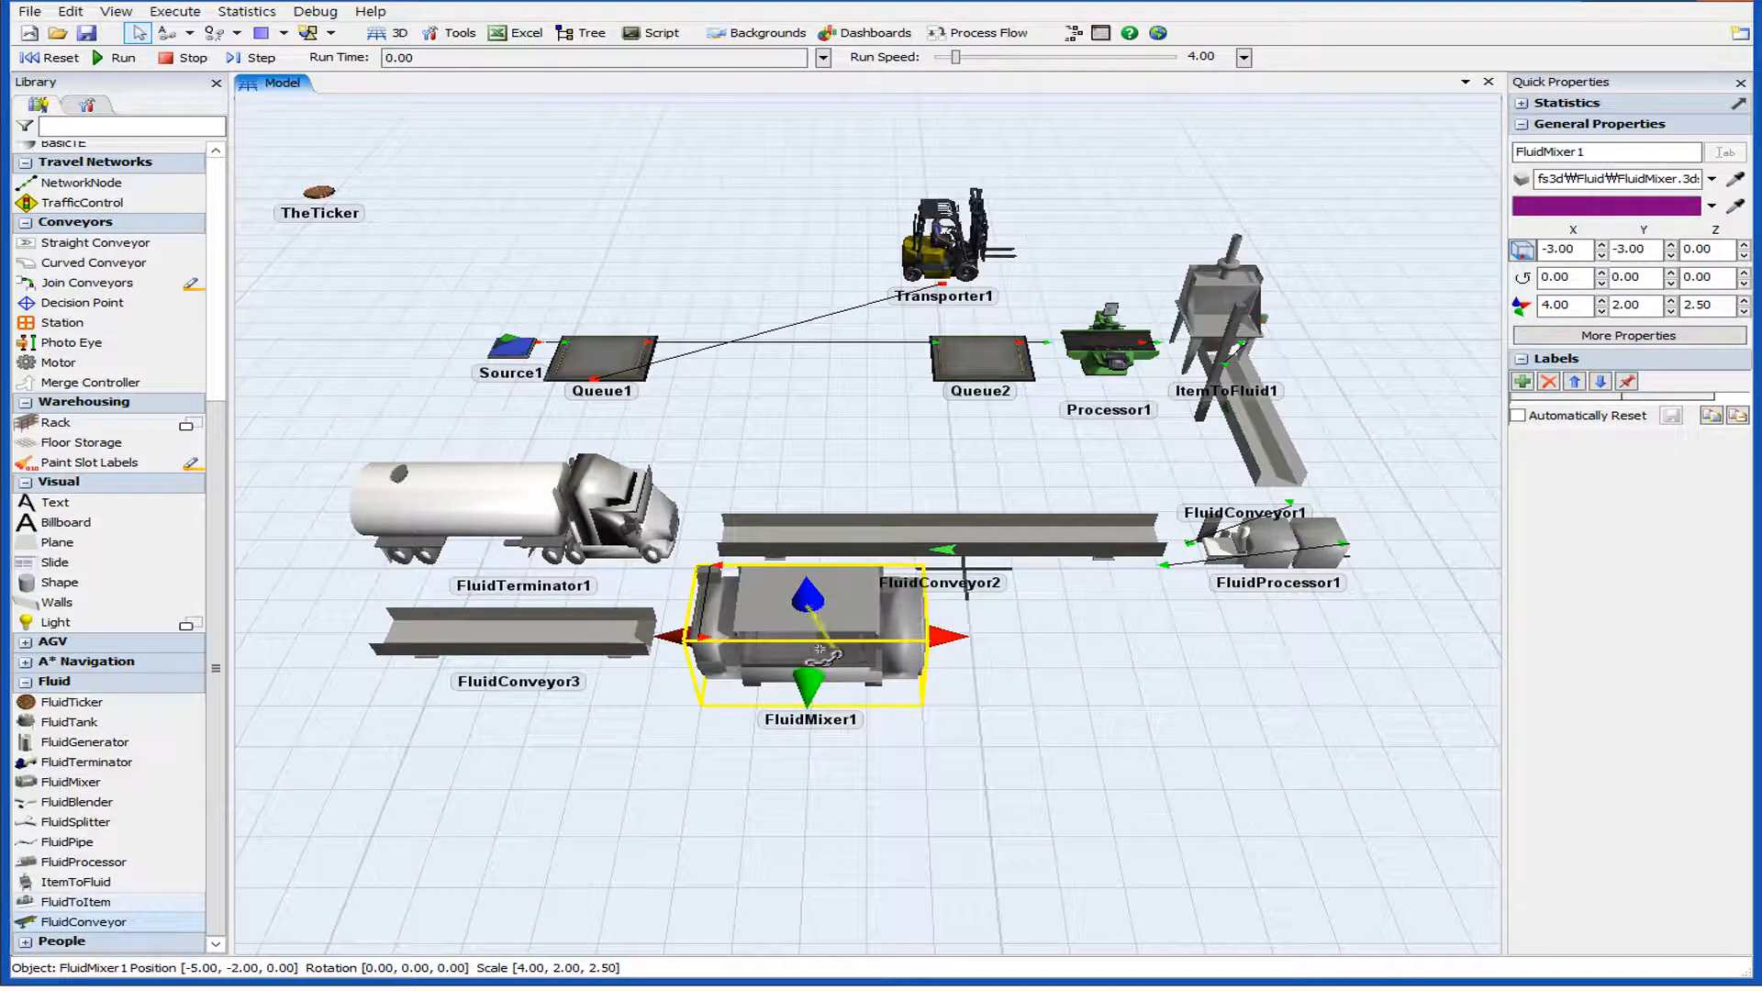
pyautogui.click(863, 459)
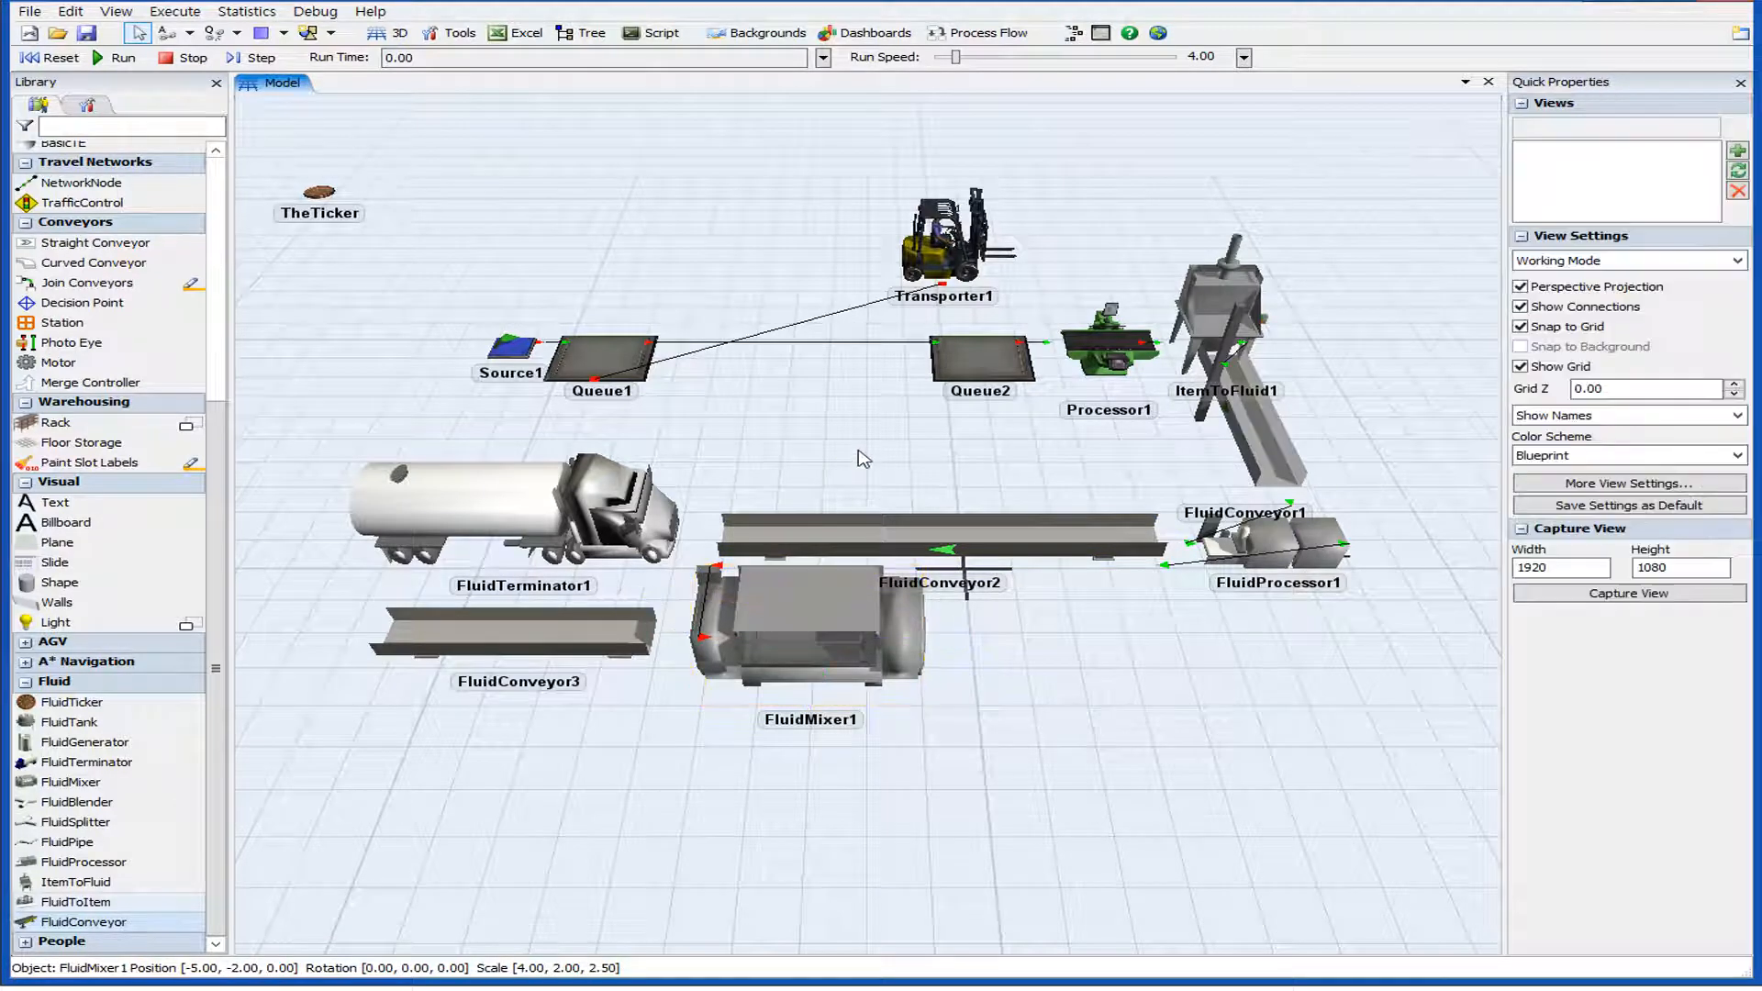
pyautogui.click(821, 537)
pyautogui.click(806, 612)
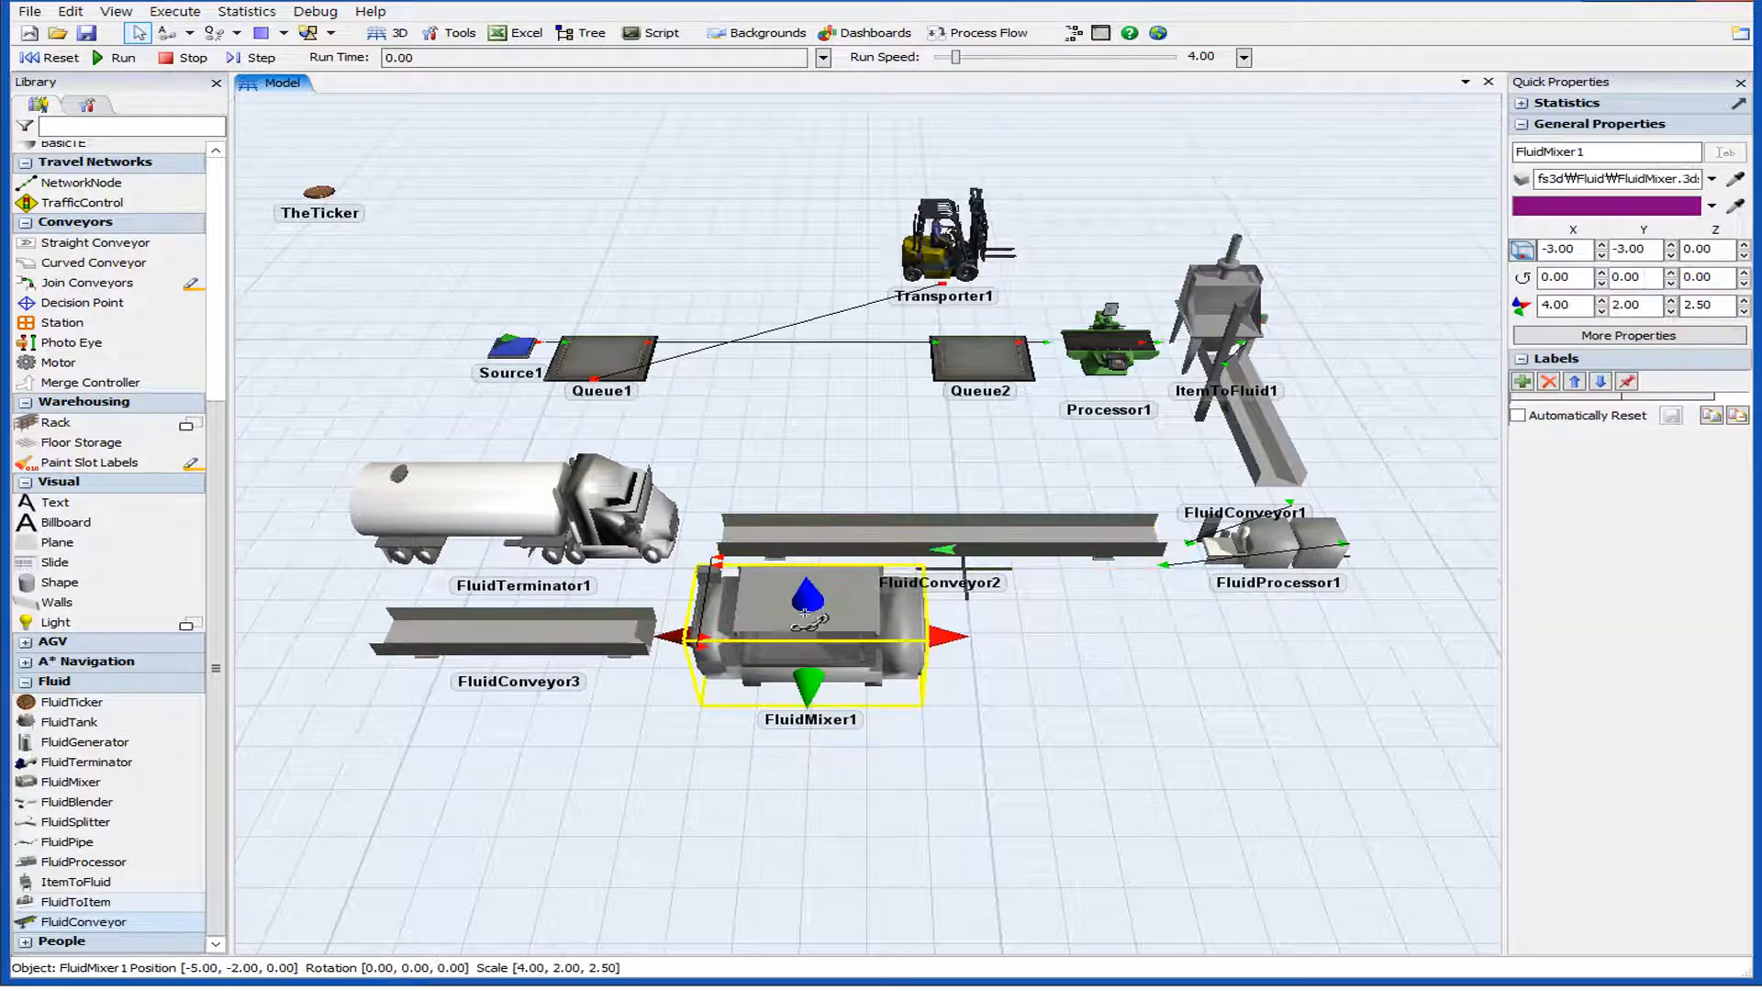
pyautogui.click(775, 541)
pyautogui.click(784, 633)
pyautogui.click(1058, 664)
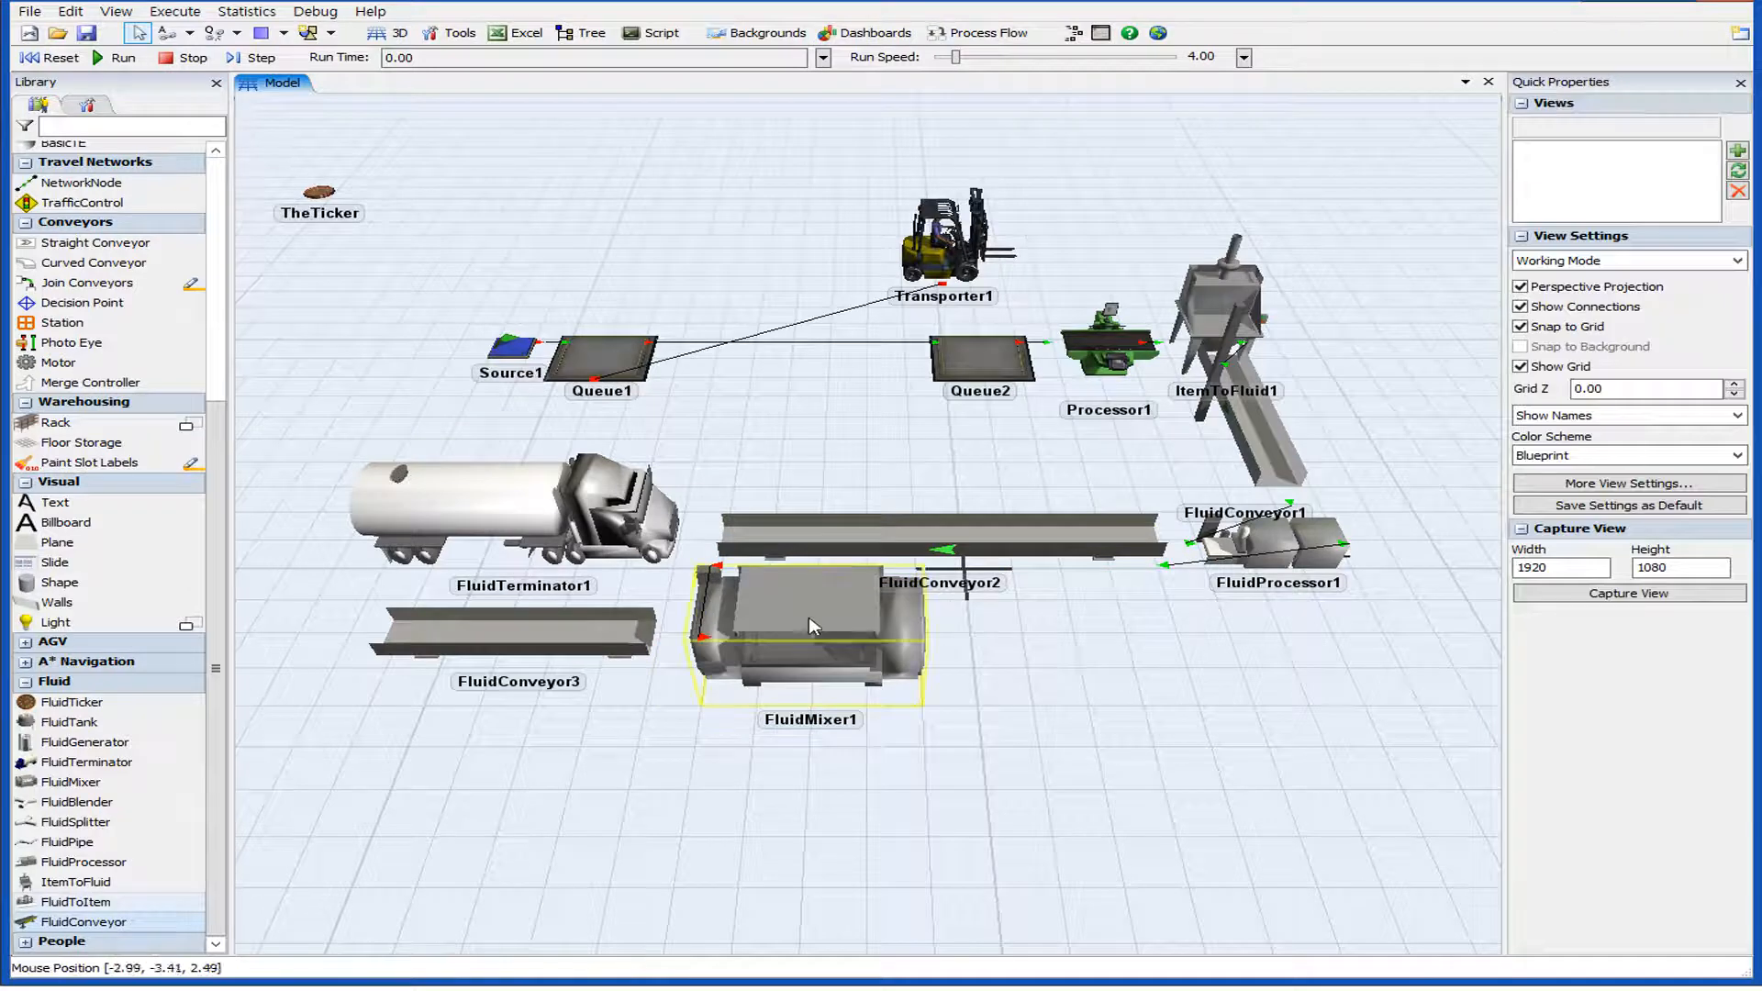
pyautogui.moveTo(814, 622)
pyautogui.mouseDown()
pyautogui.moveTo(814, 641)
pyautogui.moveTo(816, 625)
pyautogui.mouseUp()
pyautogui.click(1058, 627)
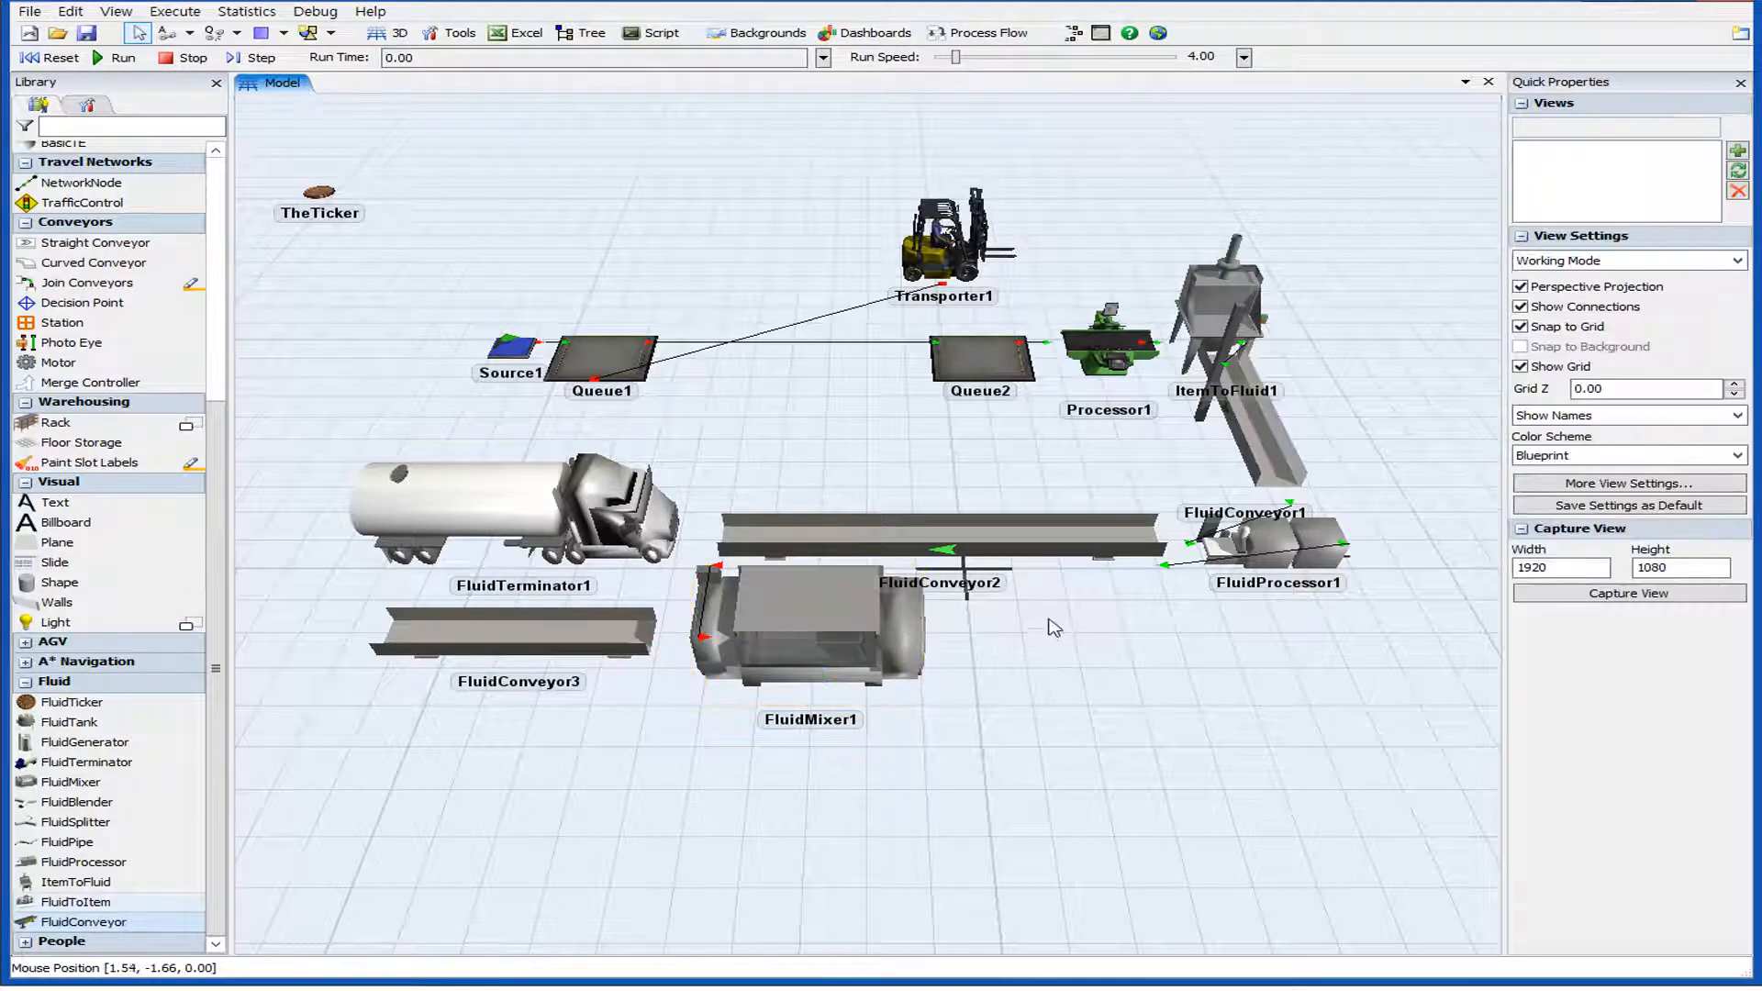
# Connect FluidMixer1 to FluidConveyor3, and FluidConveyor3 to FluidTerminator1.
pyautogui.click(844, 629)
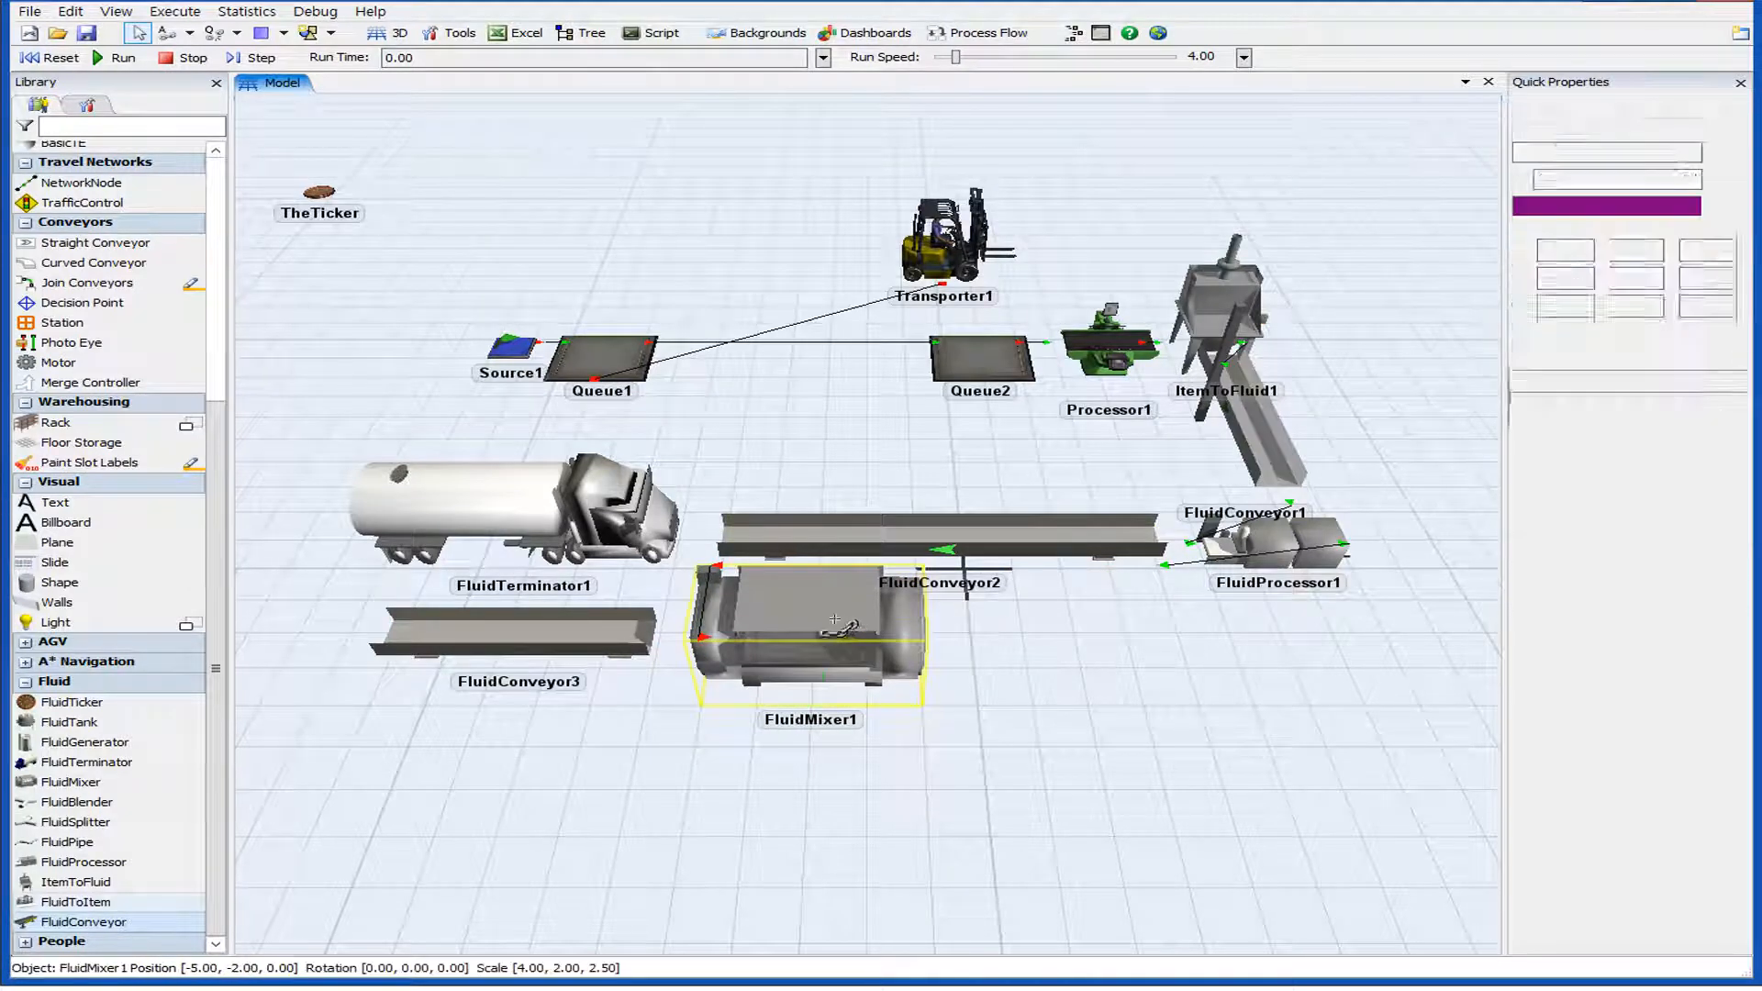
pyautogui.click(467, 639)
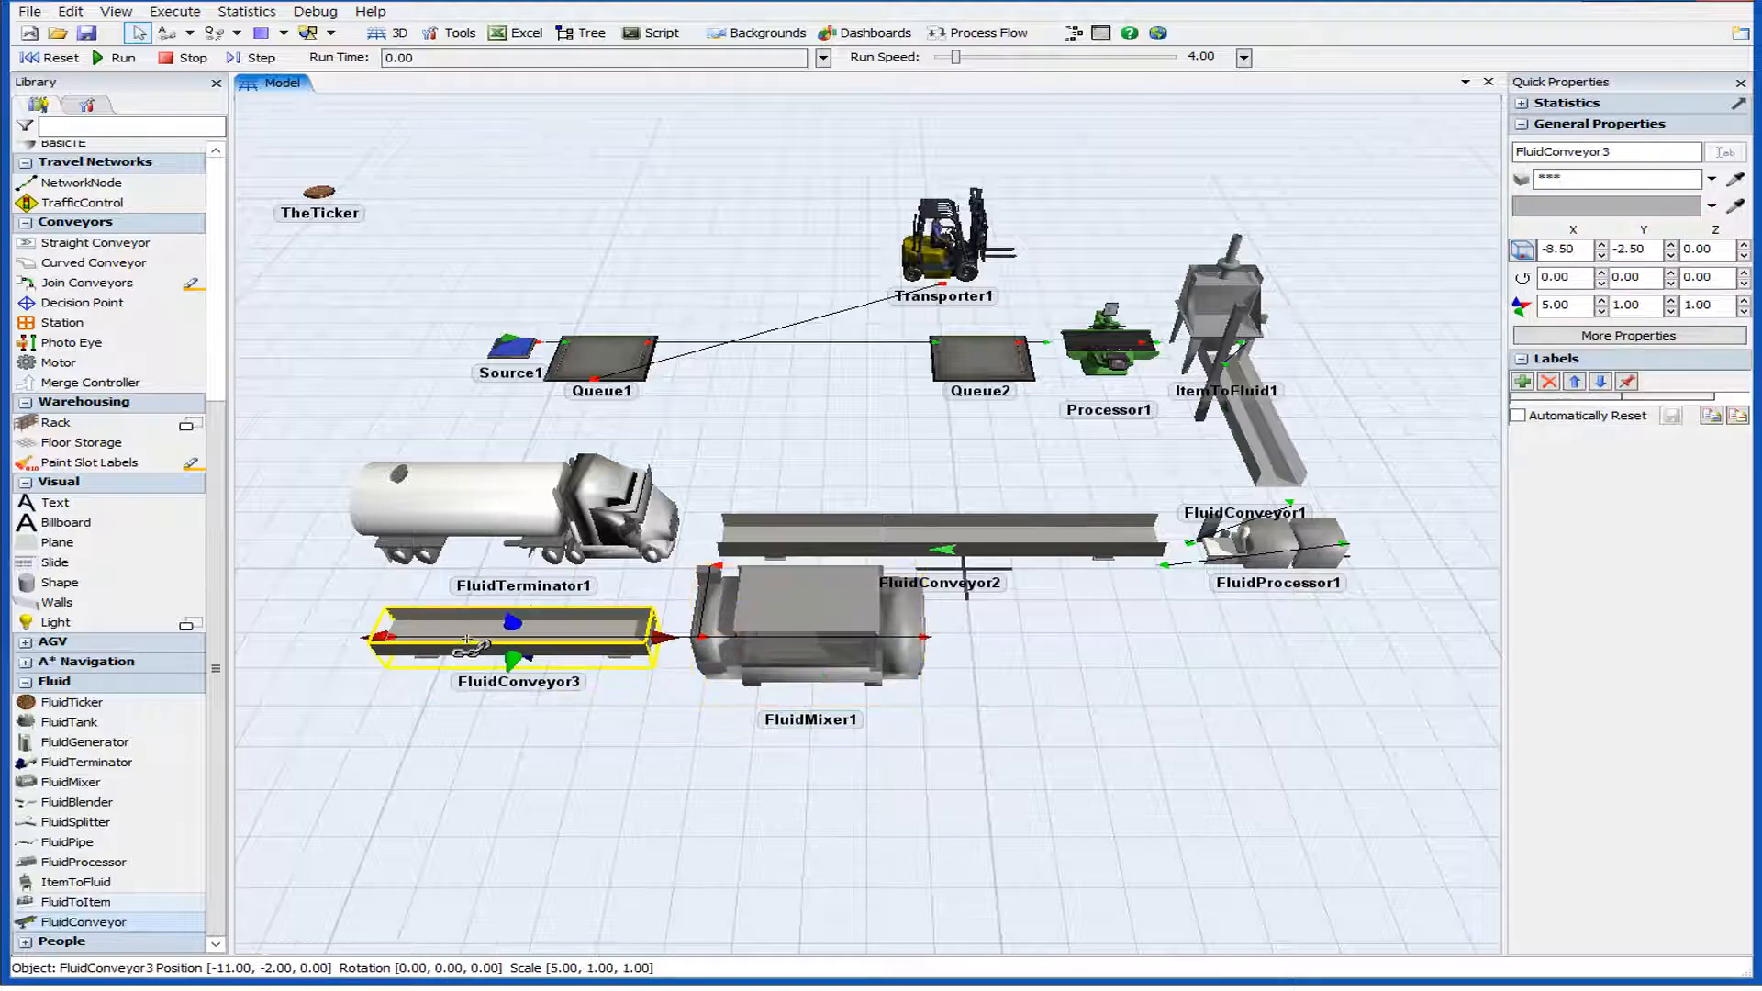
pyautogui.moveTo(467, 640); pyautogui.dragTo(442, 516)
pyautogui.click(1055, 694)
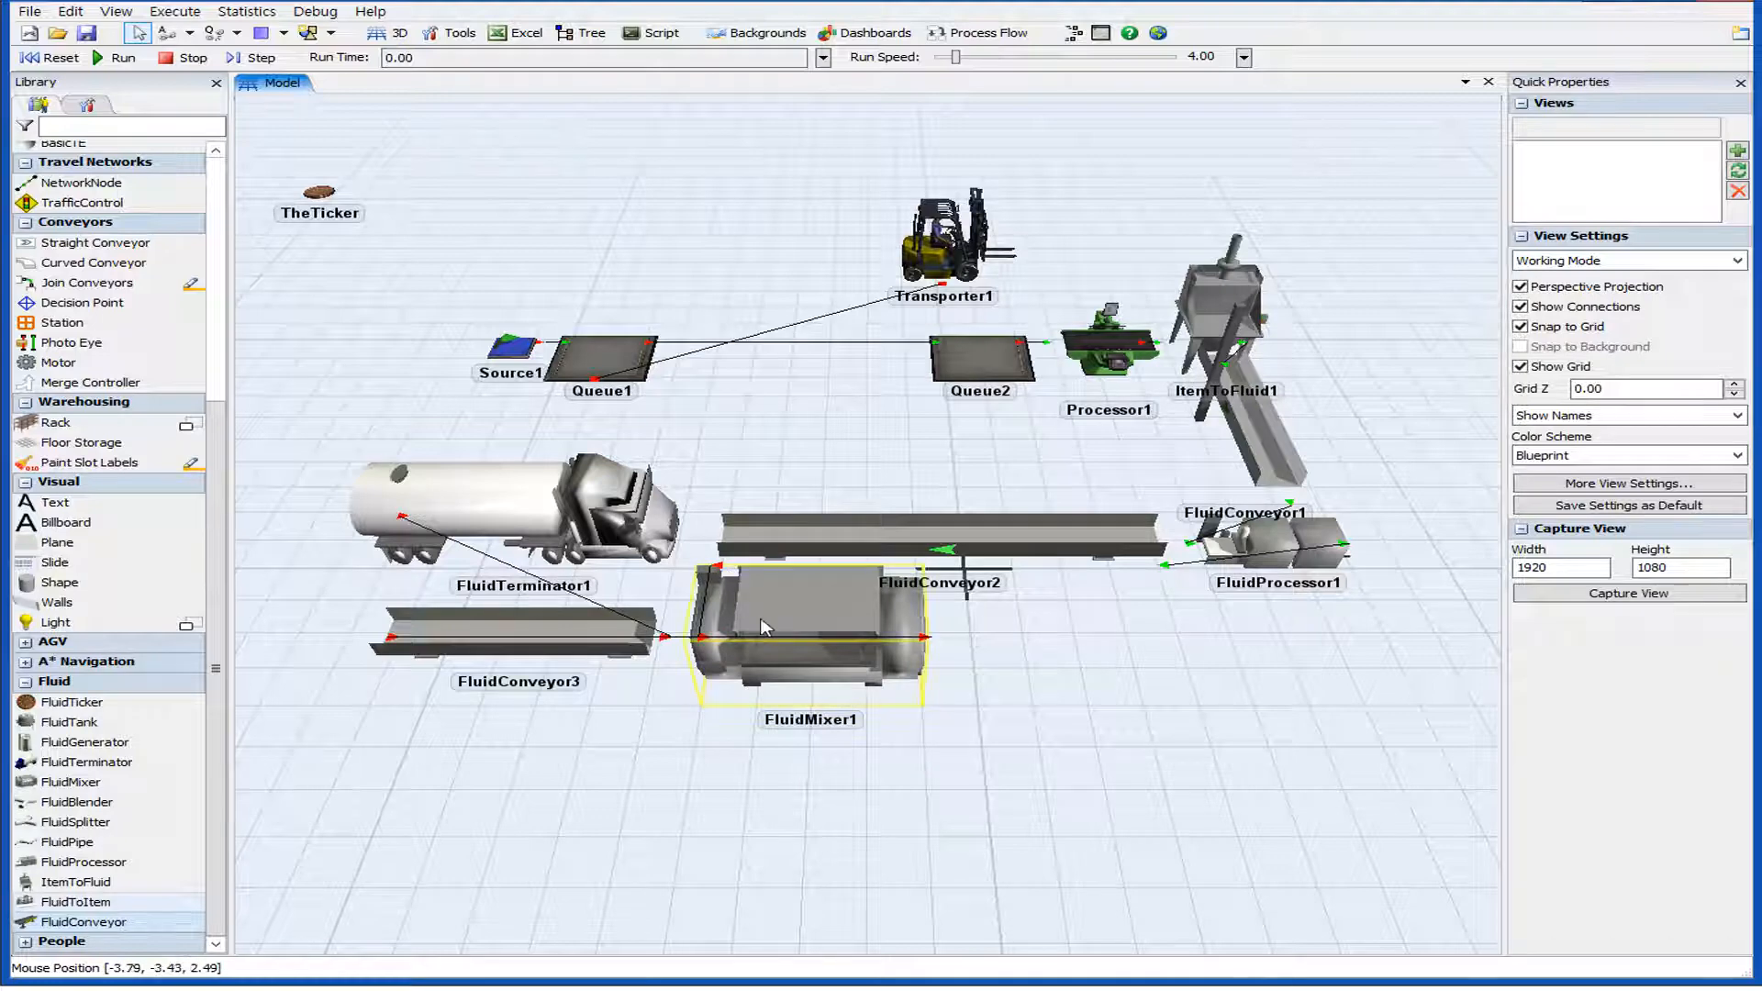
# Set the Z rotation of FluidMixer1 to 180.
pyautogui.click(823, 626)
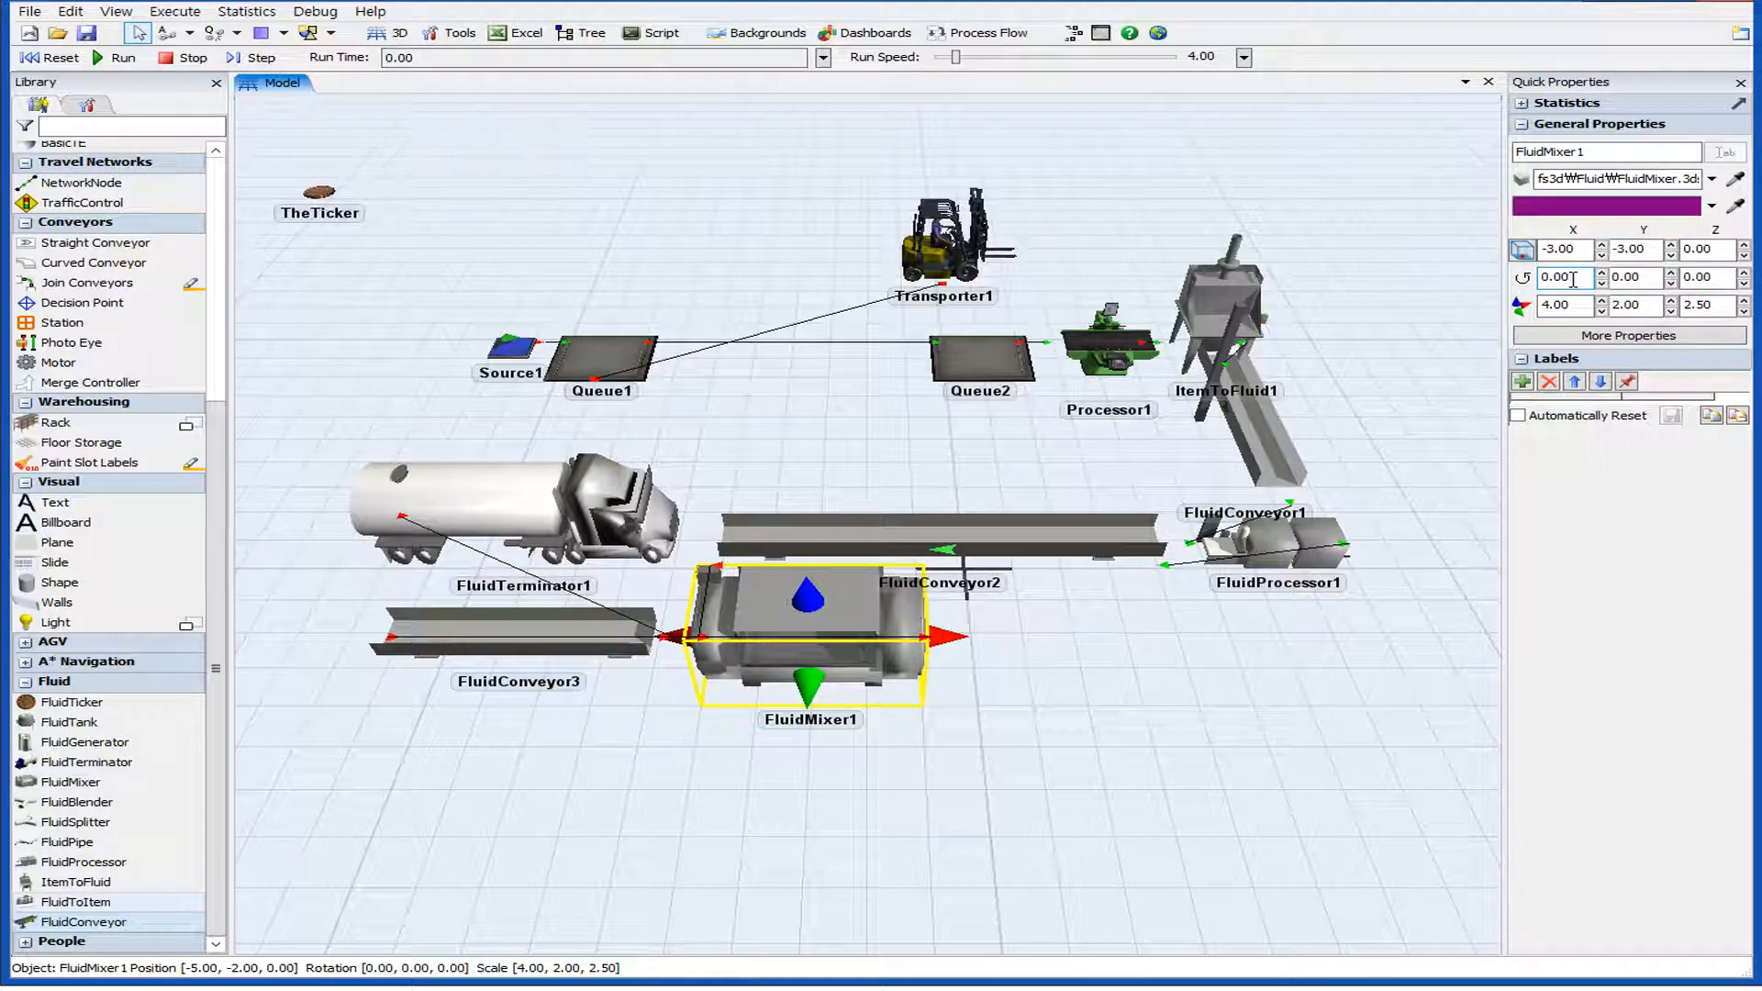
pyautogui.click(1724, 279)
pyautogui.write('180')
pyautogui.press('Return')
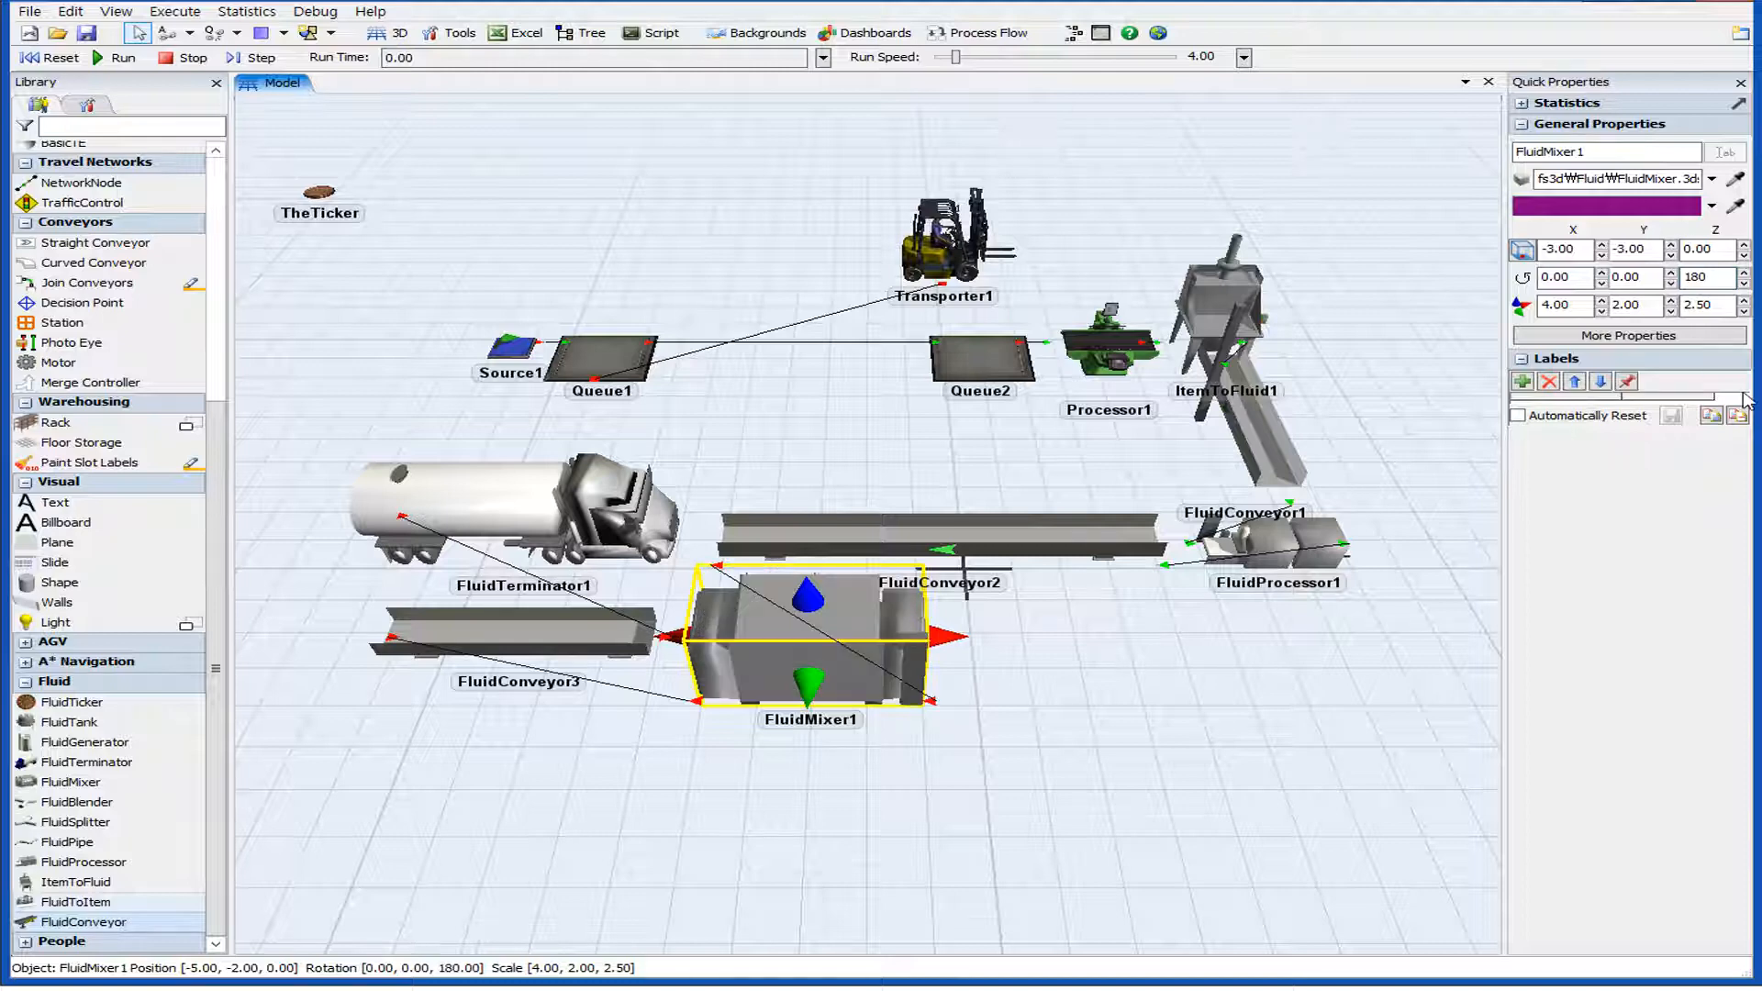
pyautogui.click(1179, 645)
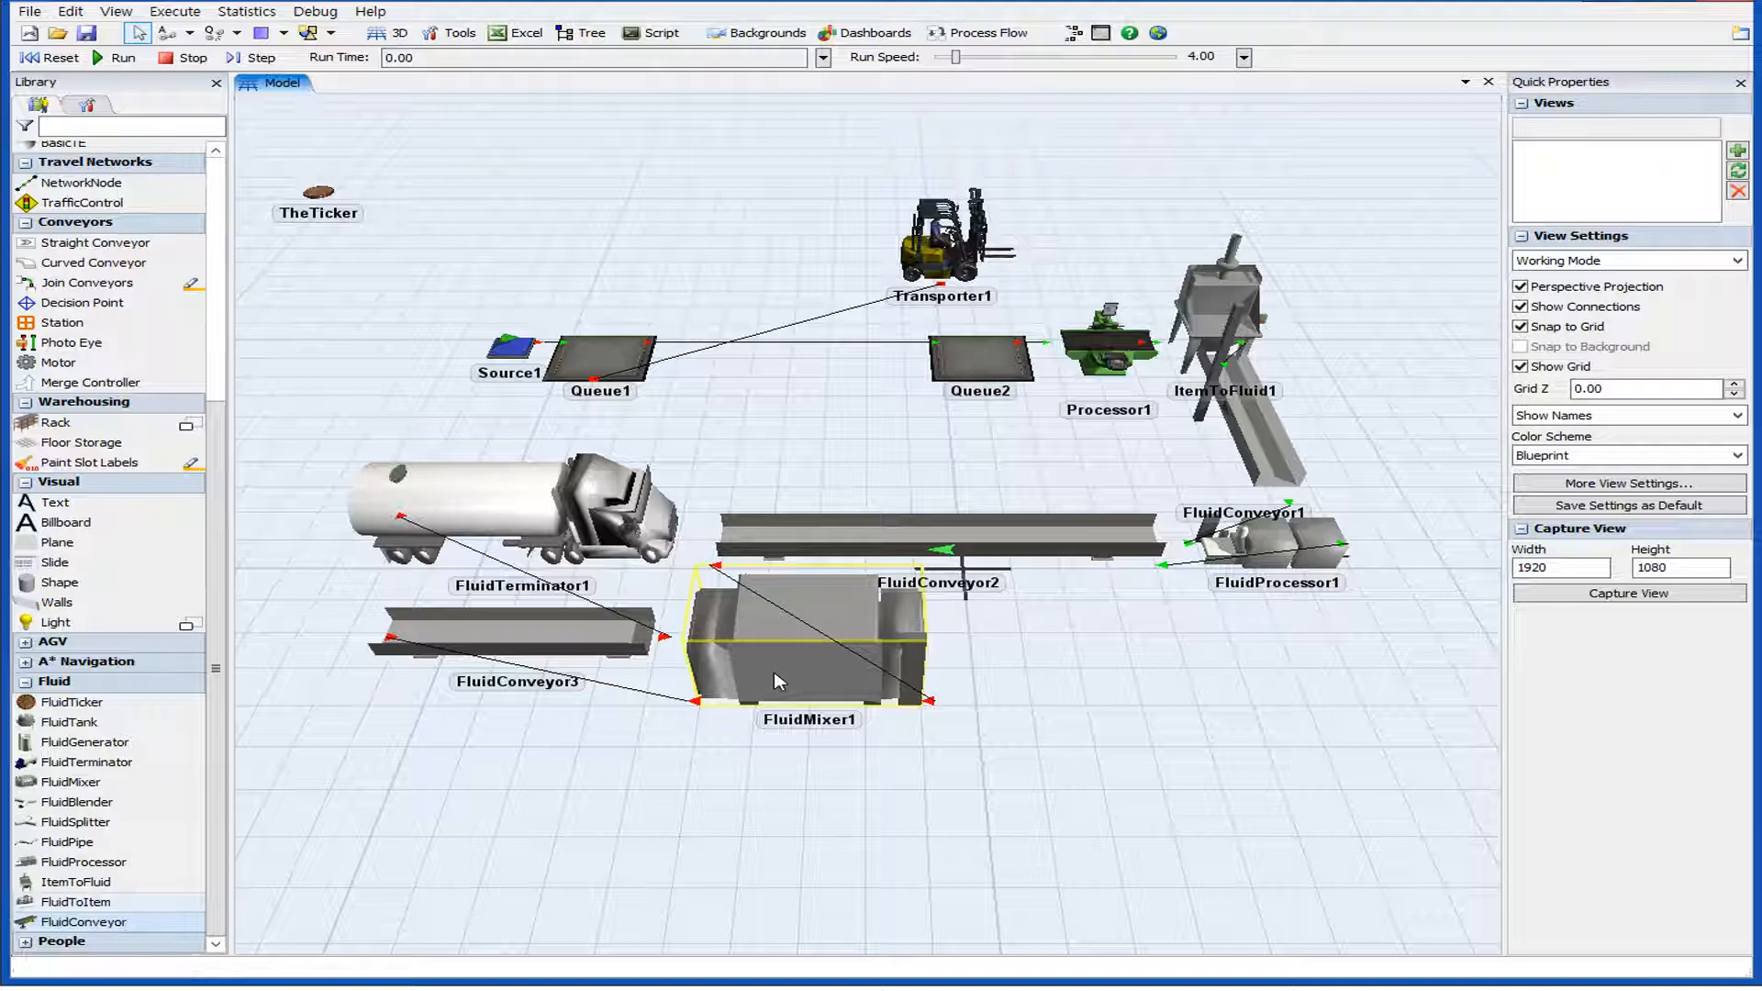
# Set the Z rotation of FluidConveyor3 to 180.
pyautogui.click(538, 648)
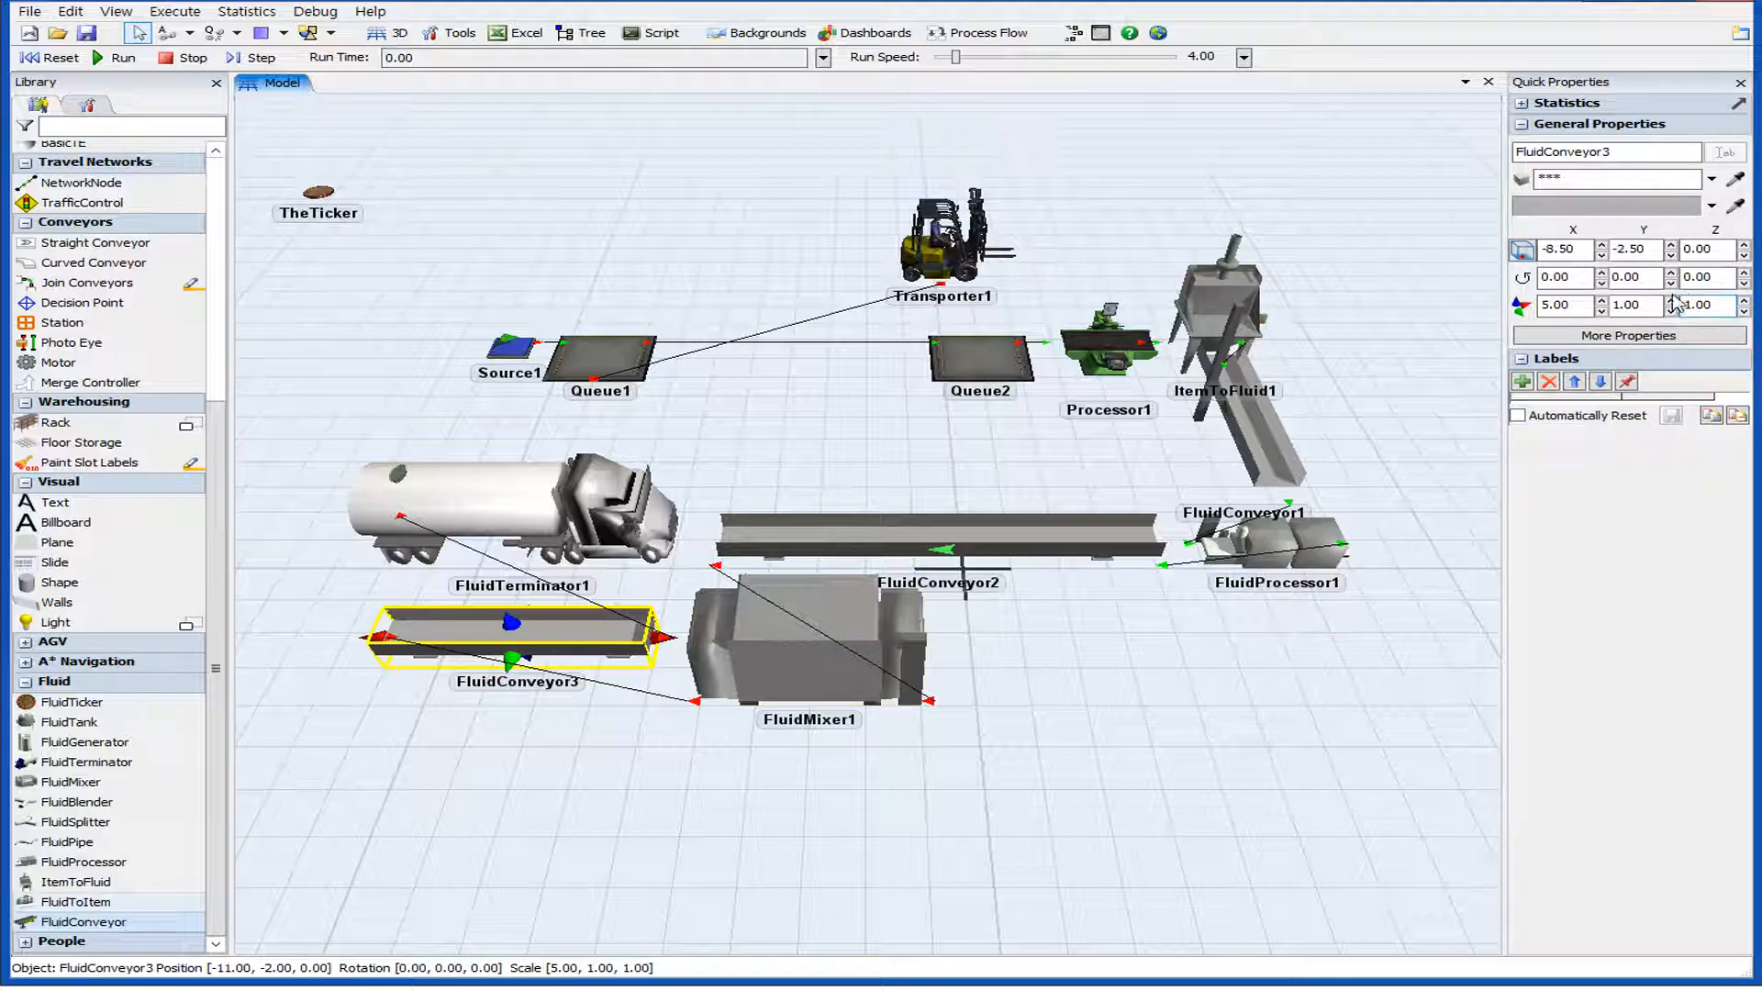
pyautogui.click(1716, 276)
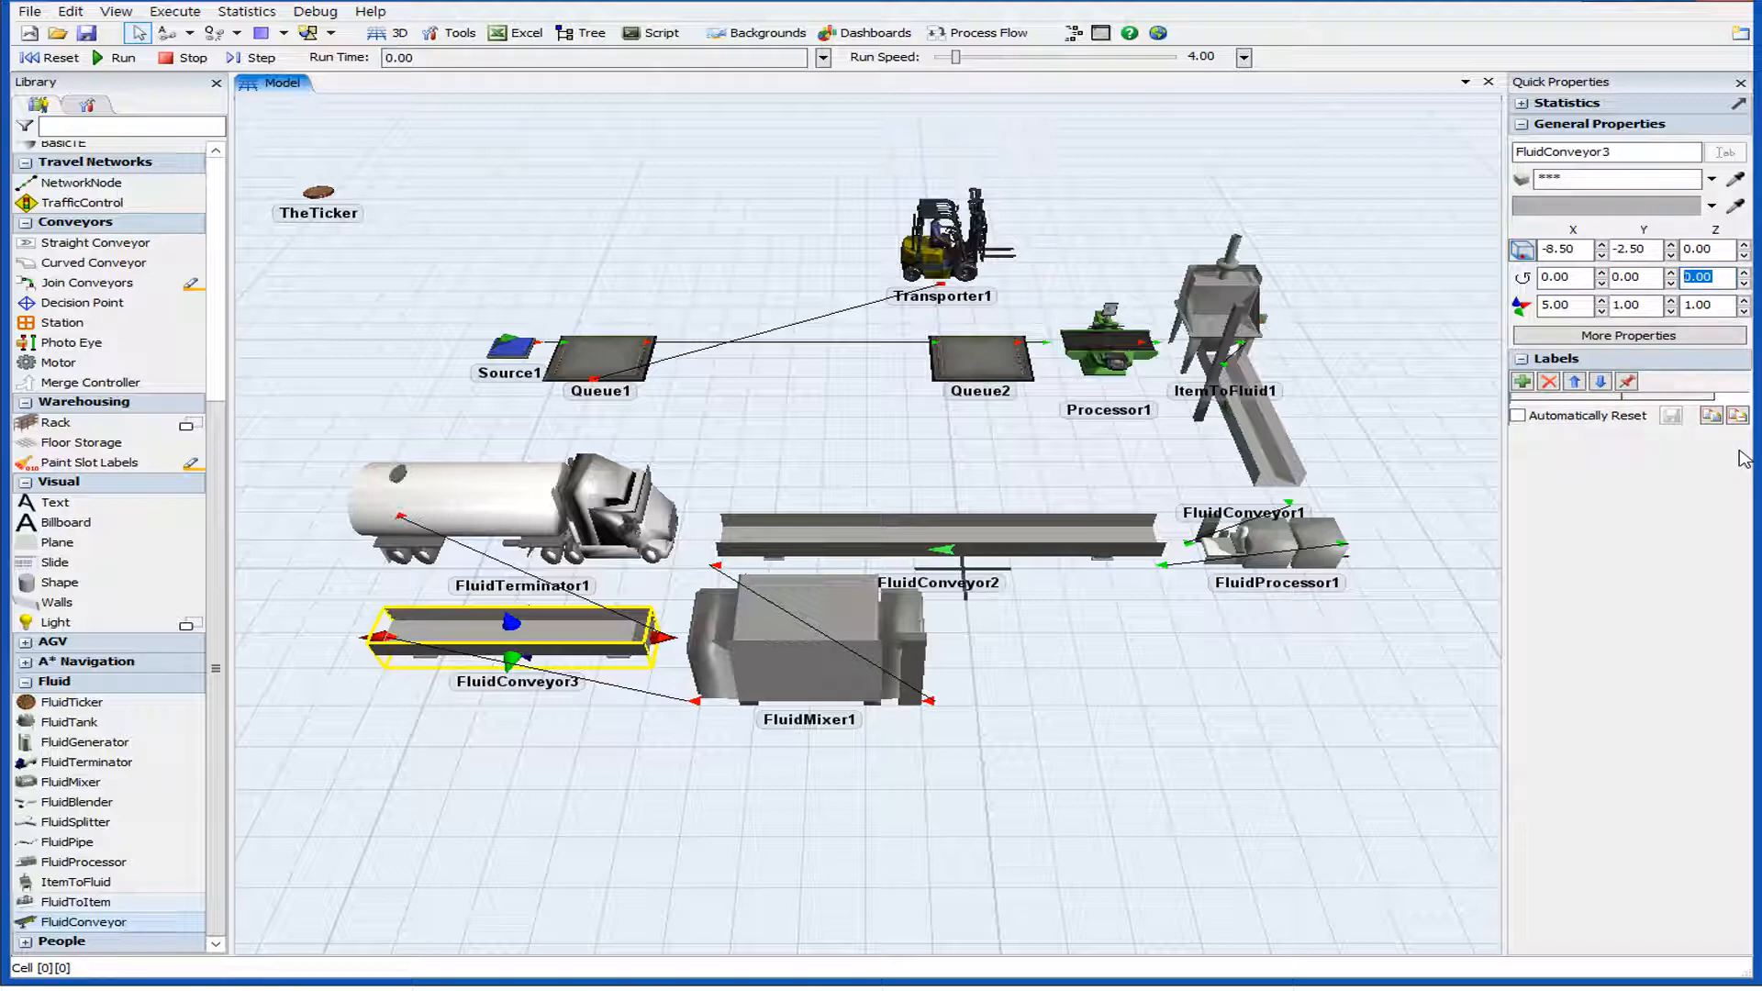
pyautogui.write('180')
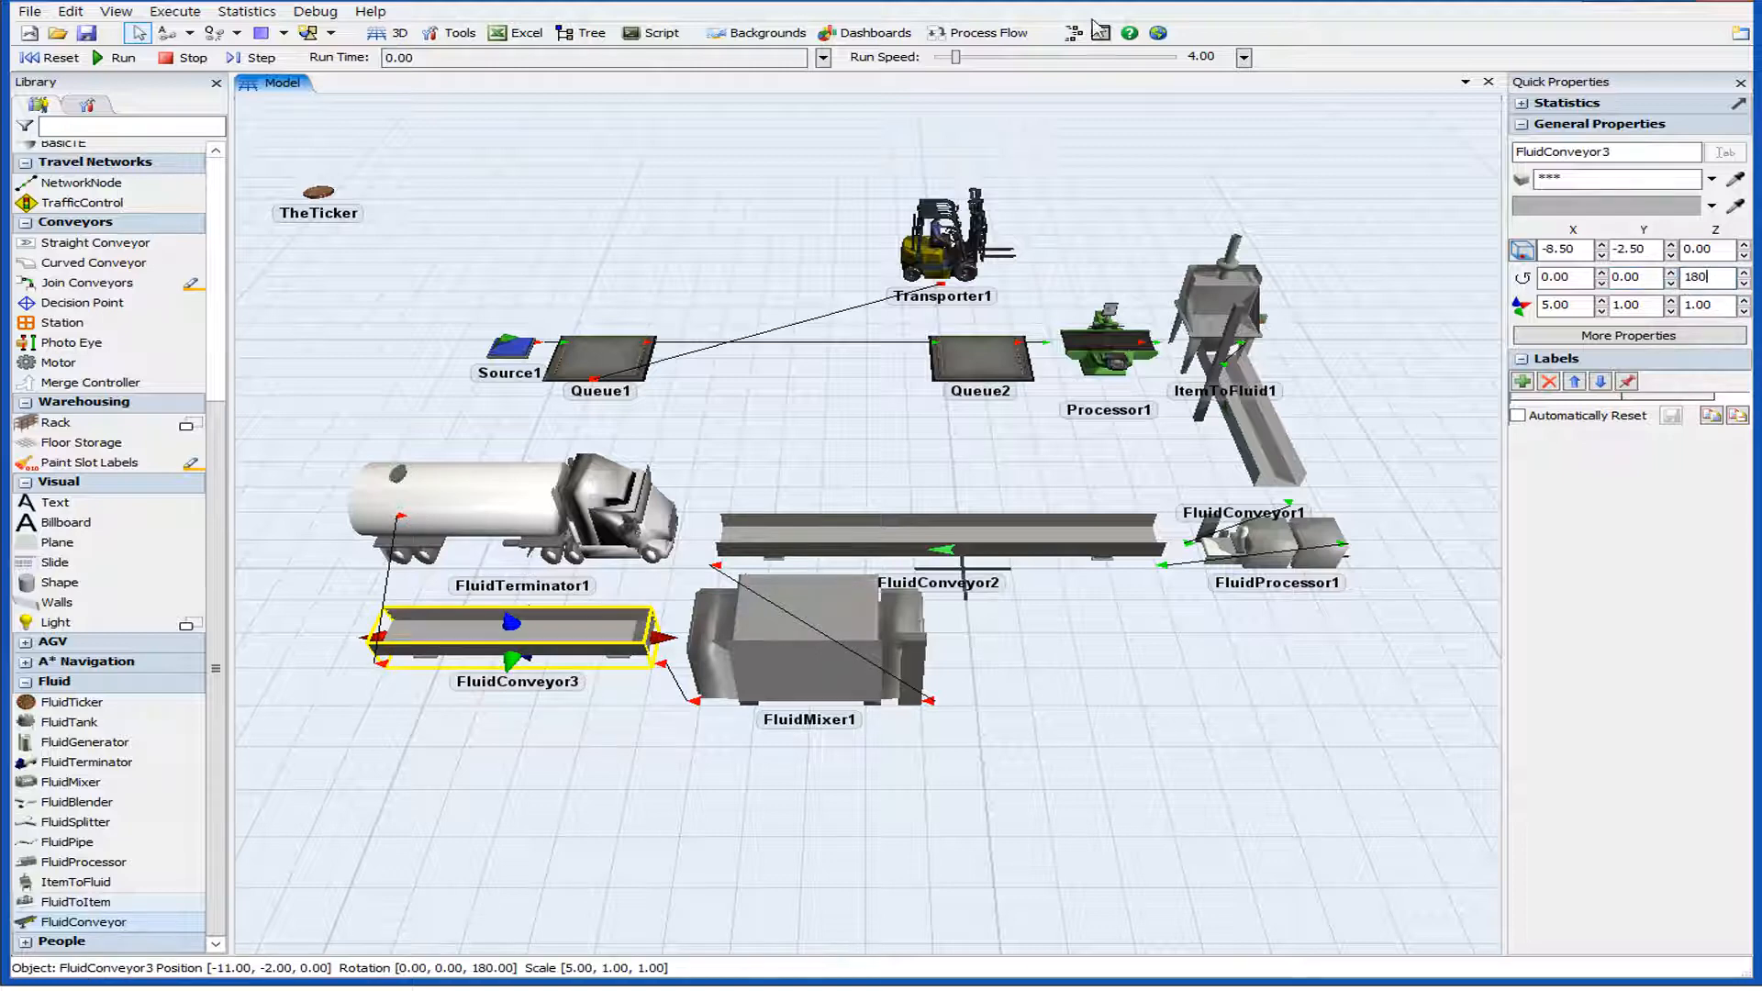
pyautogui.click(670, 762)
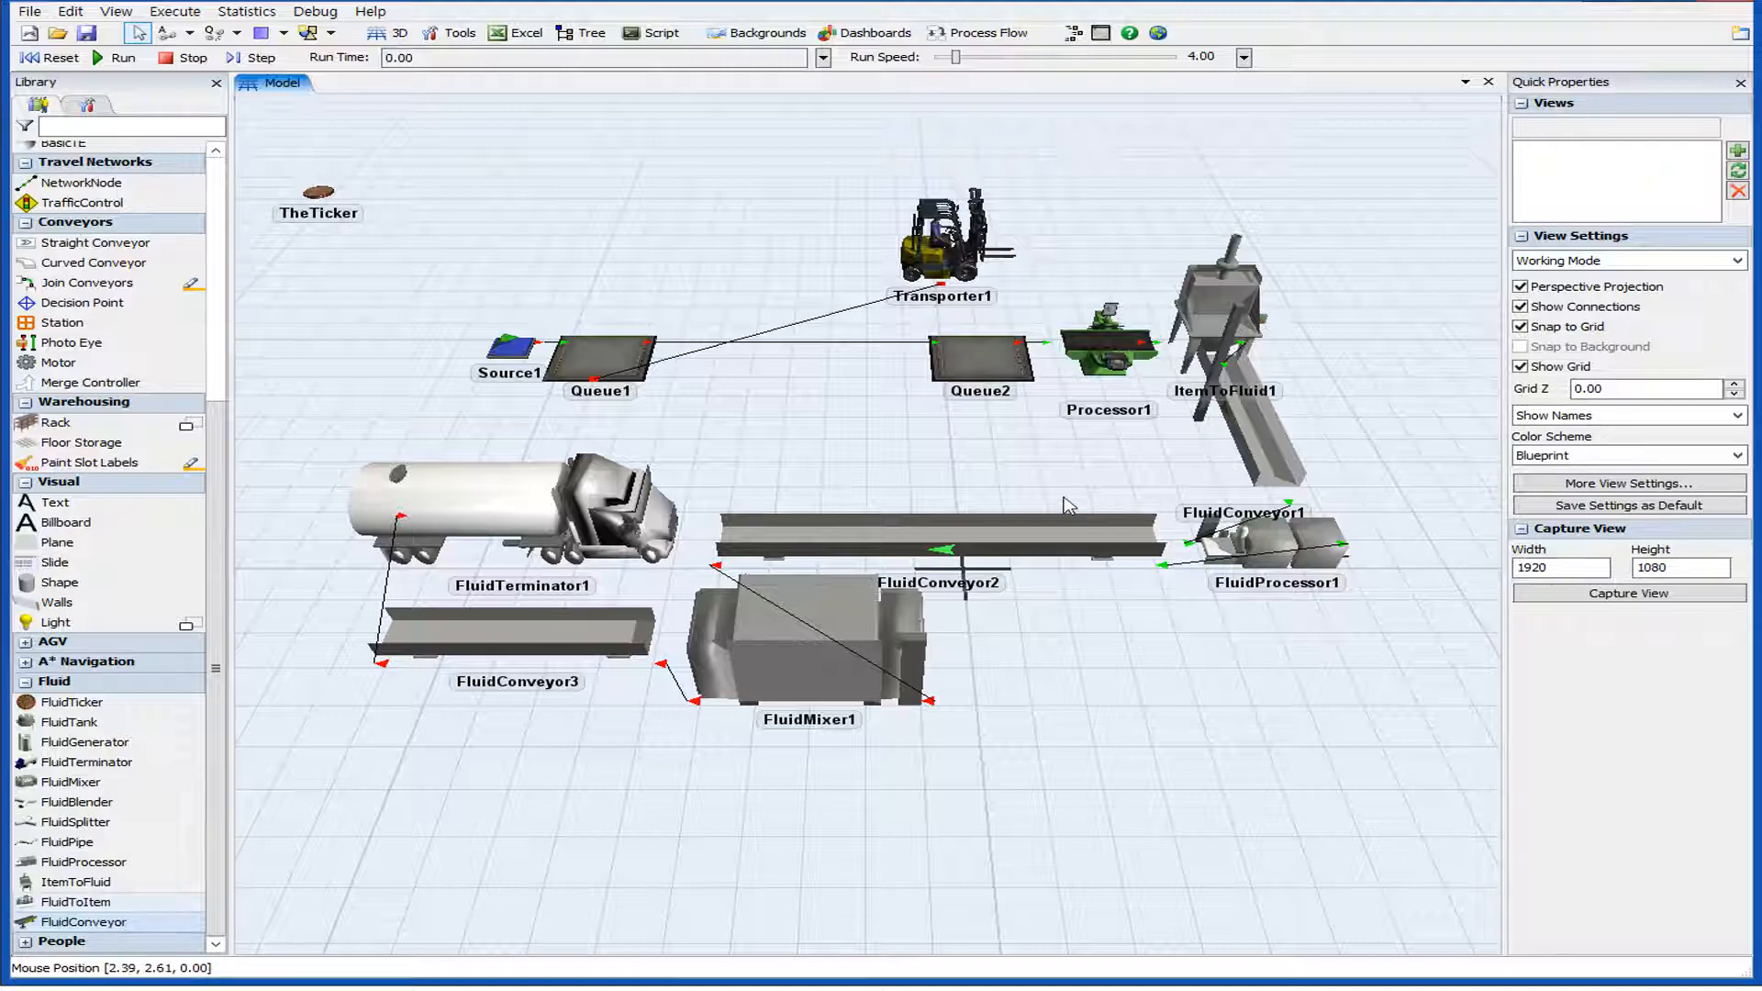
# Turn off the option that lets fluid spill over when the output rate is insufficient in FluidConveyor2's output port properties.
pyautogui.click(1021, 542)
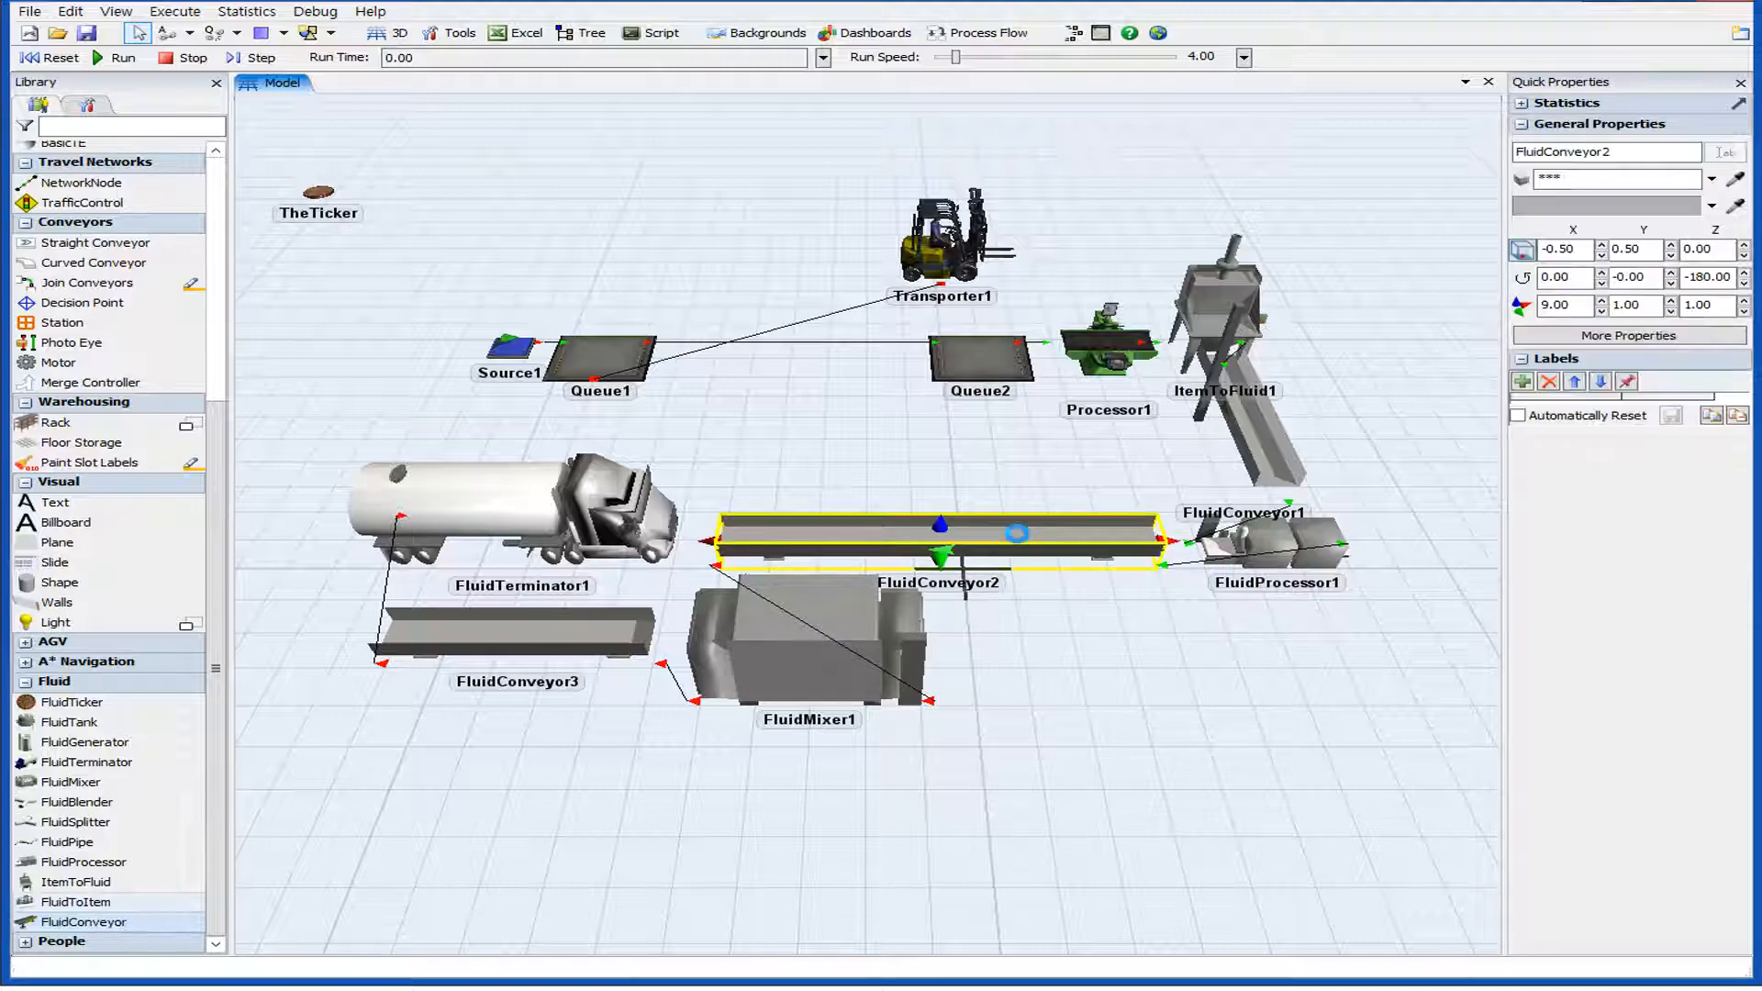
pyautogui.doubleClick(1021, 541)
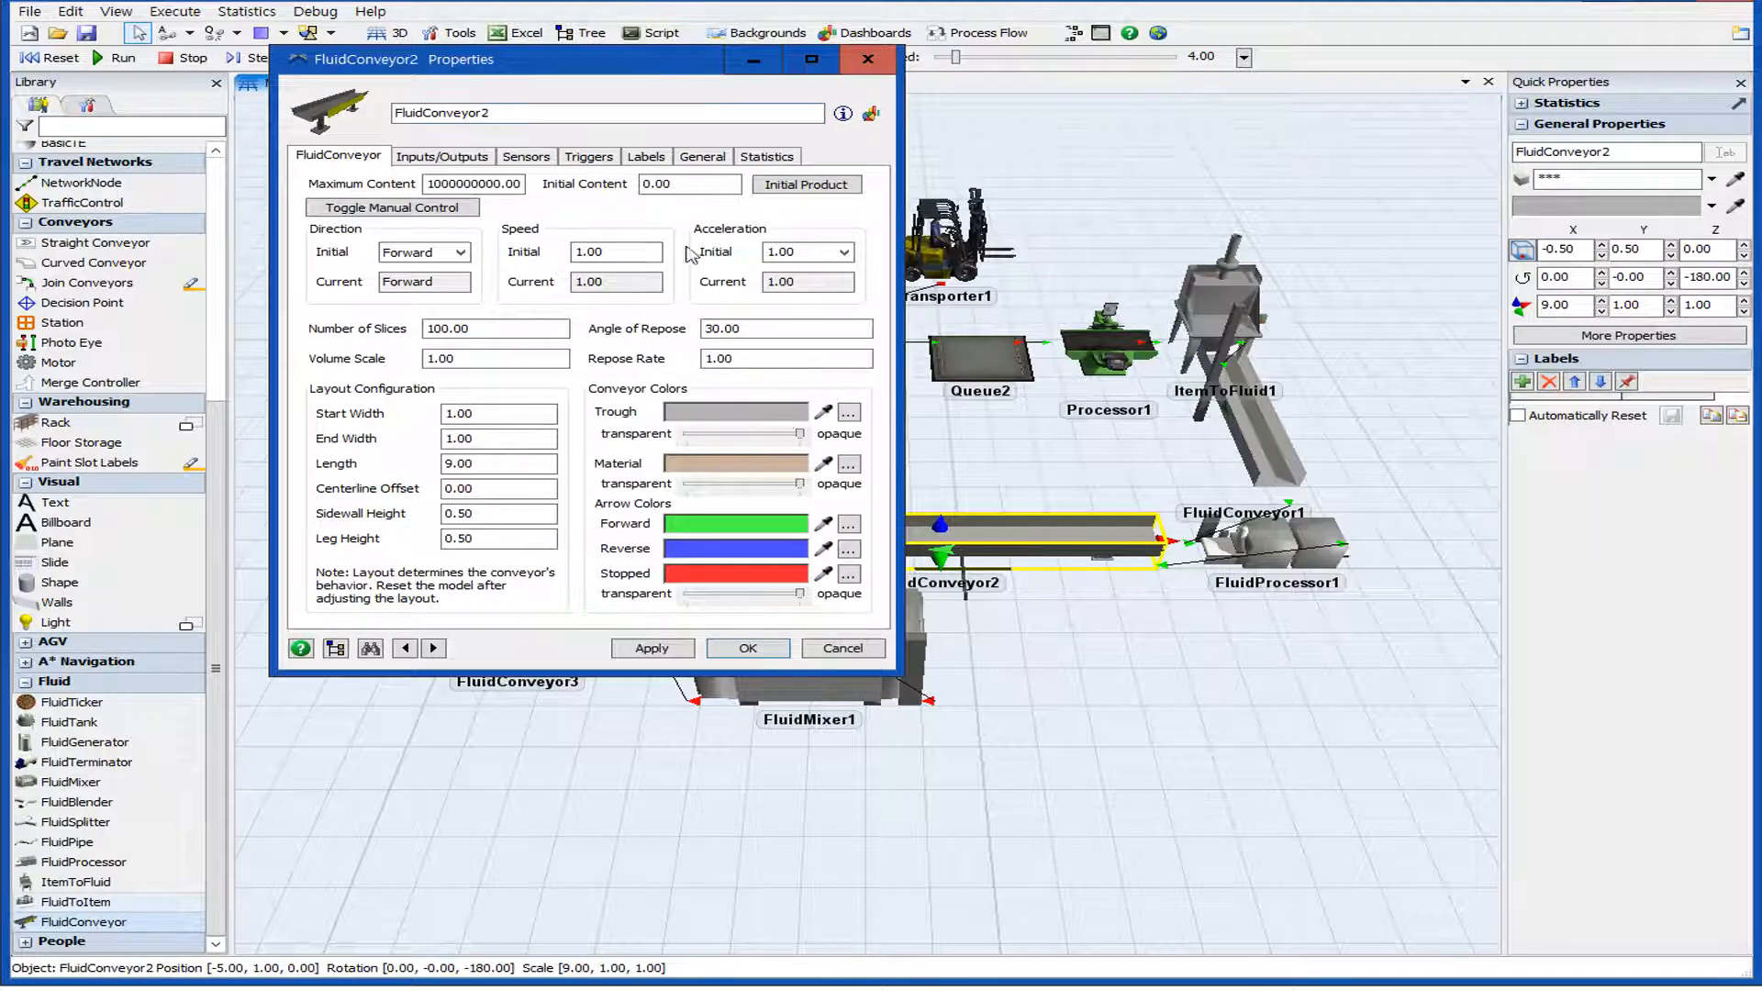
pyautogui.moveTo(668, 68); pyautogui.dragTo(1149, 156)
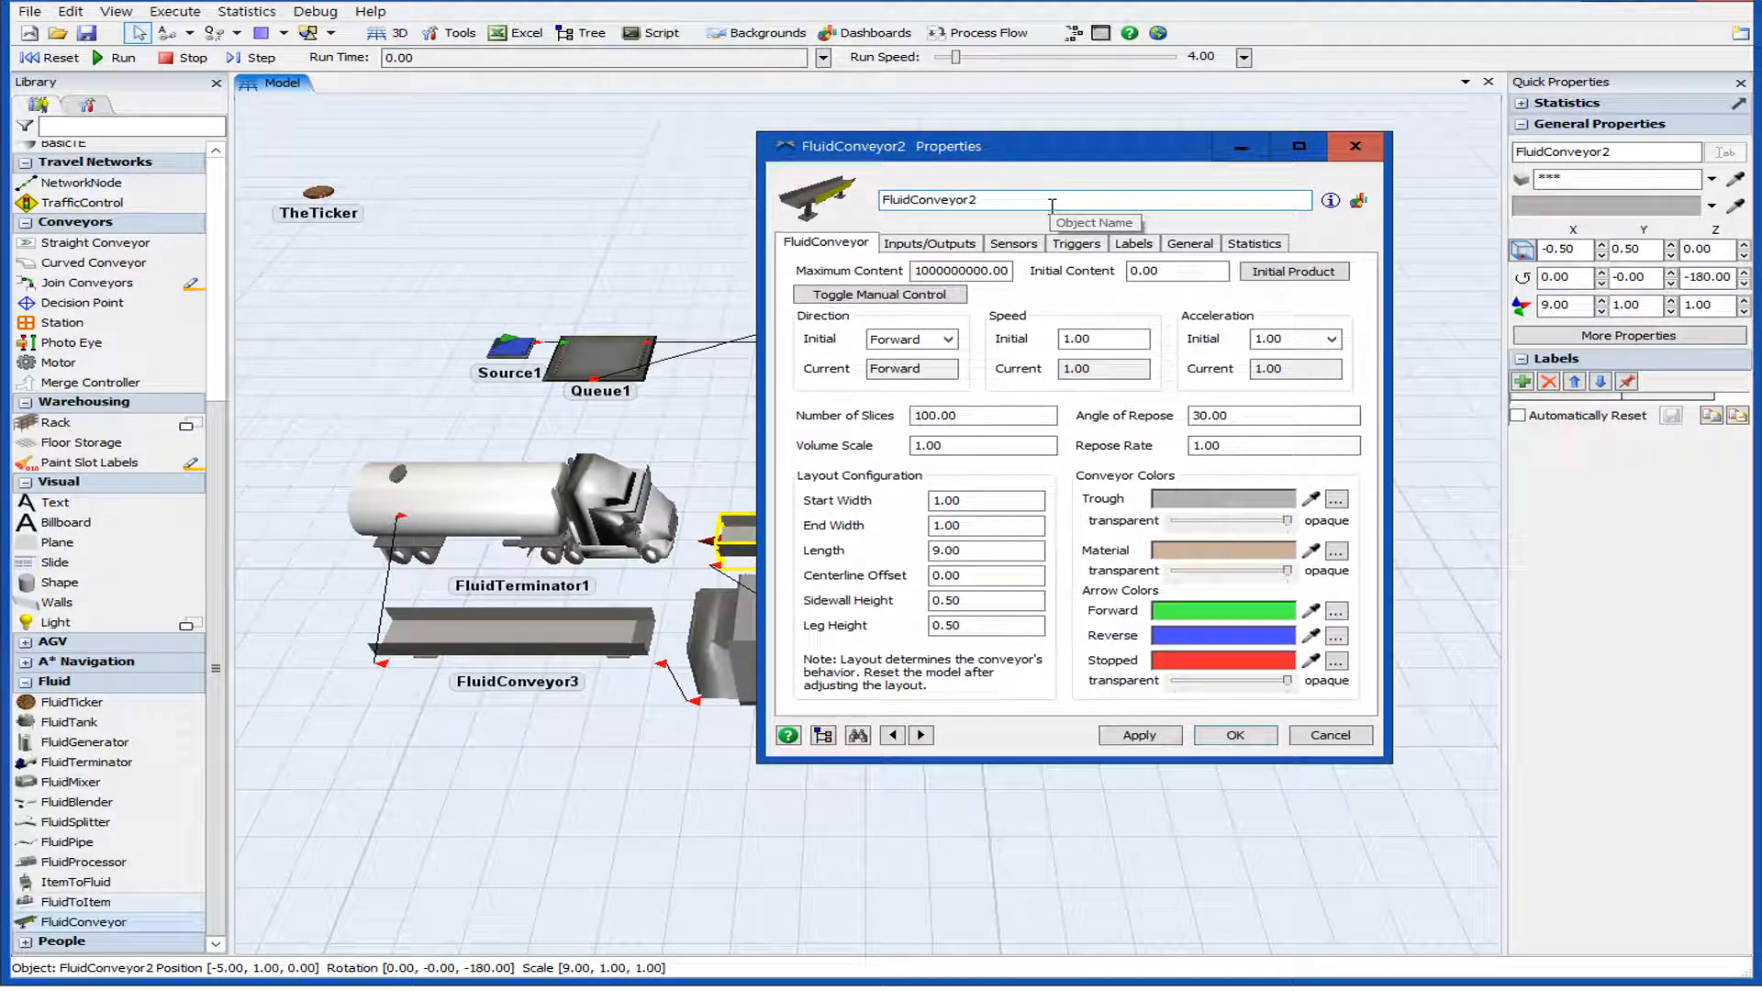
pyautogui.click(916, 244)
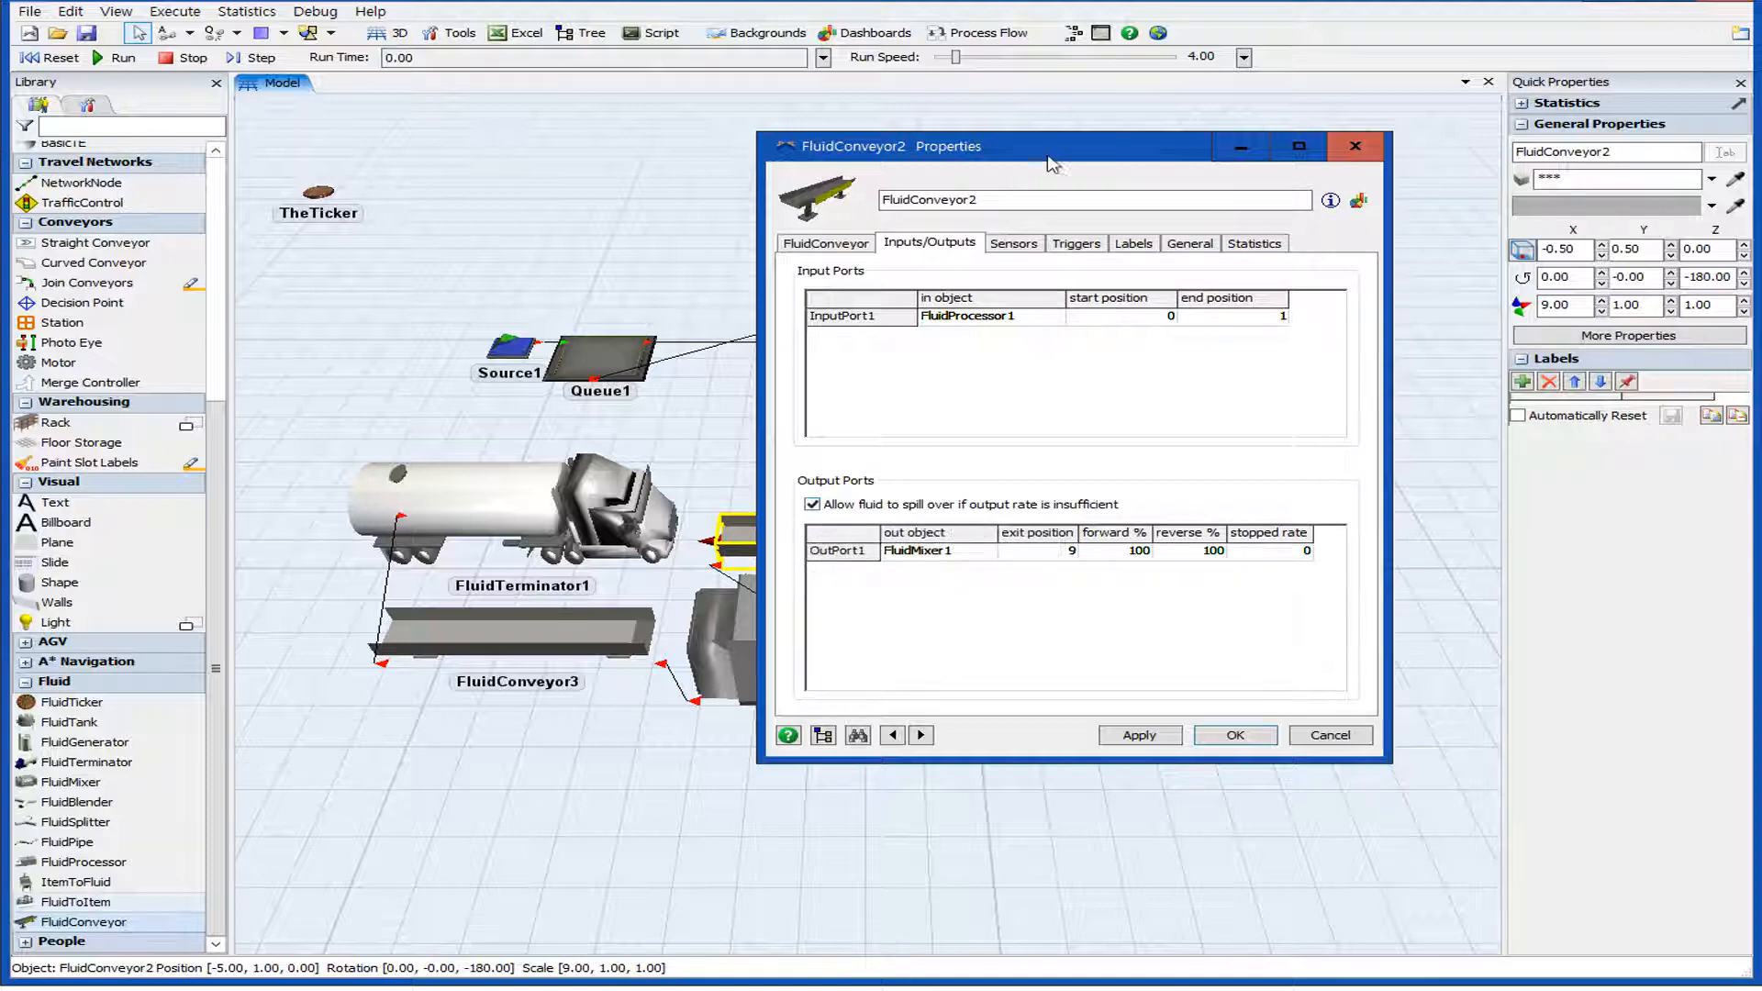
pyautogui.moveTo(1060, 158); pyautogui.dragTo(1215, 175)
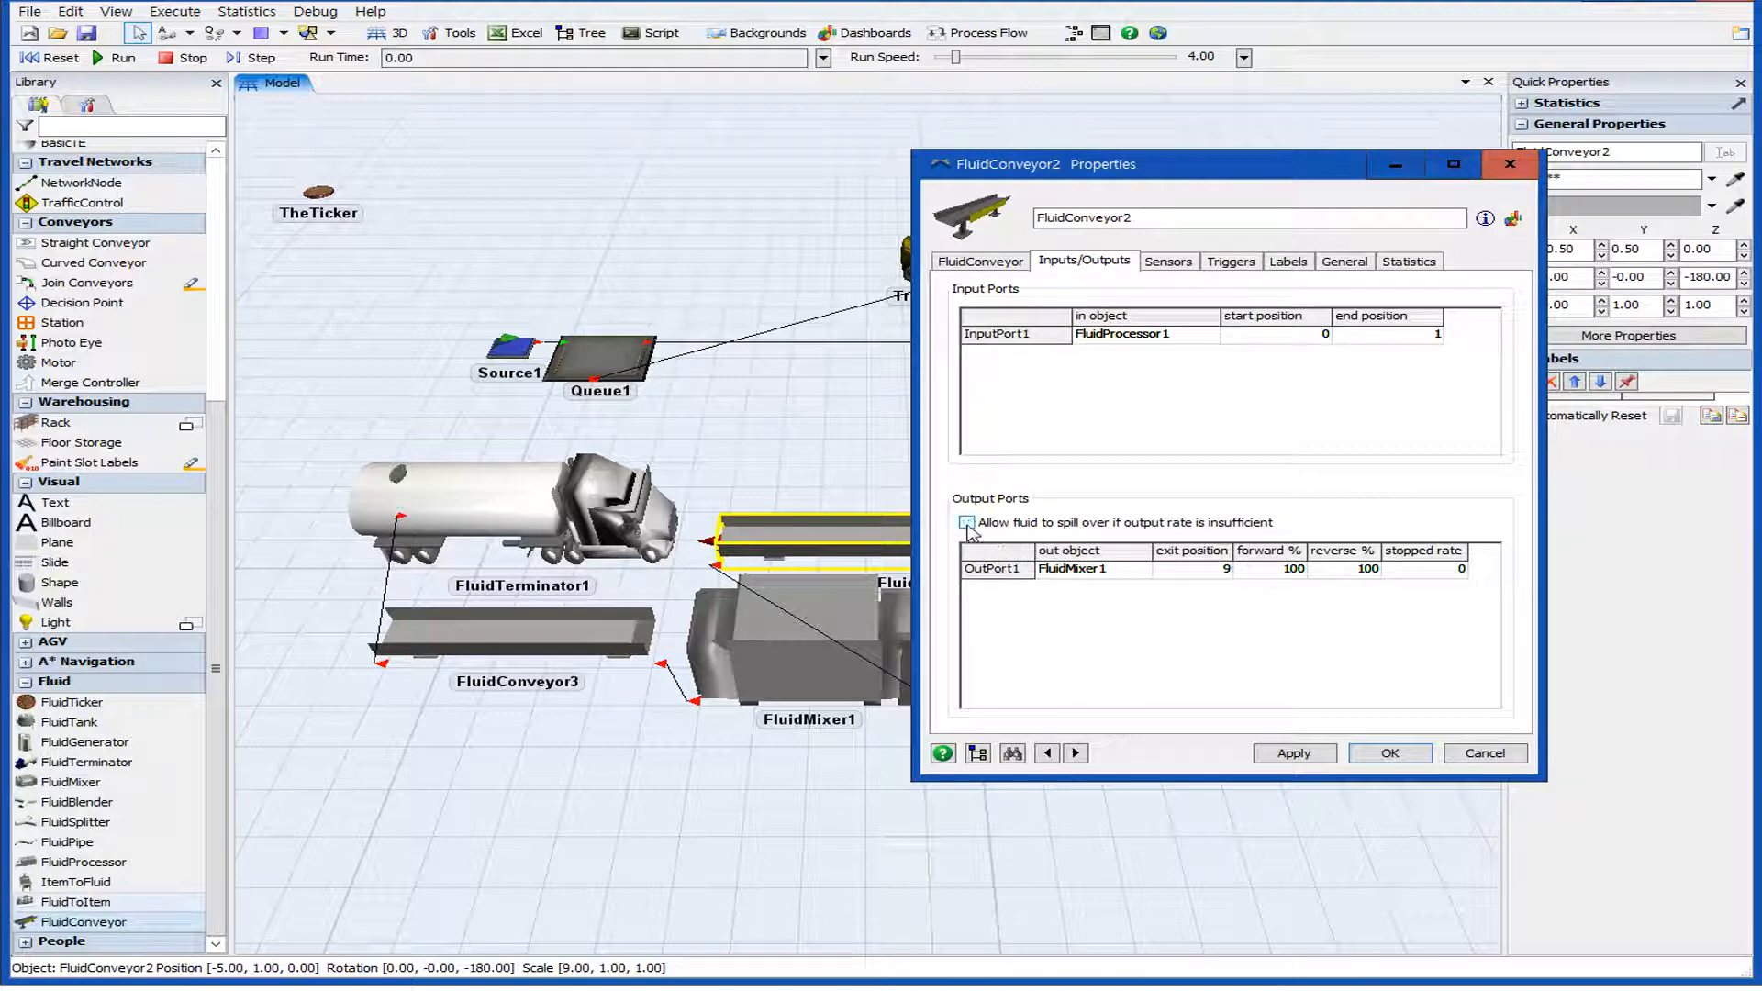
pyautogui.click(967, 523)
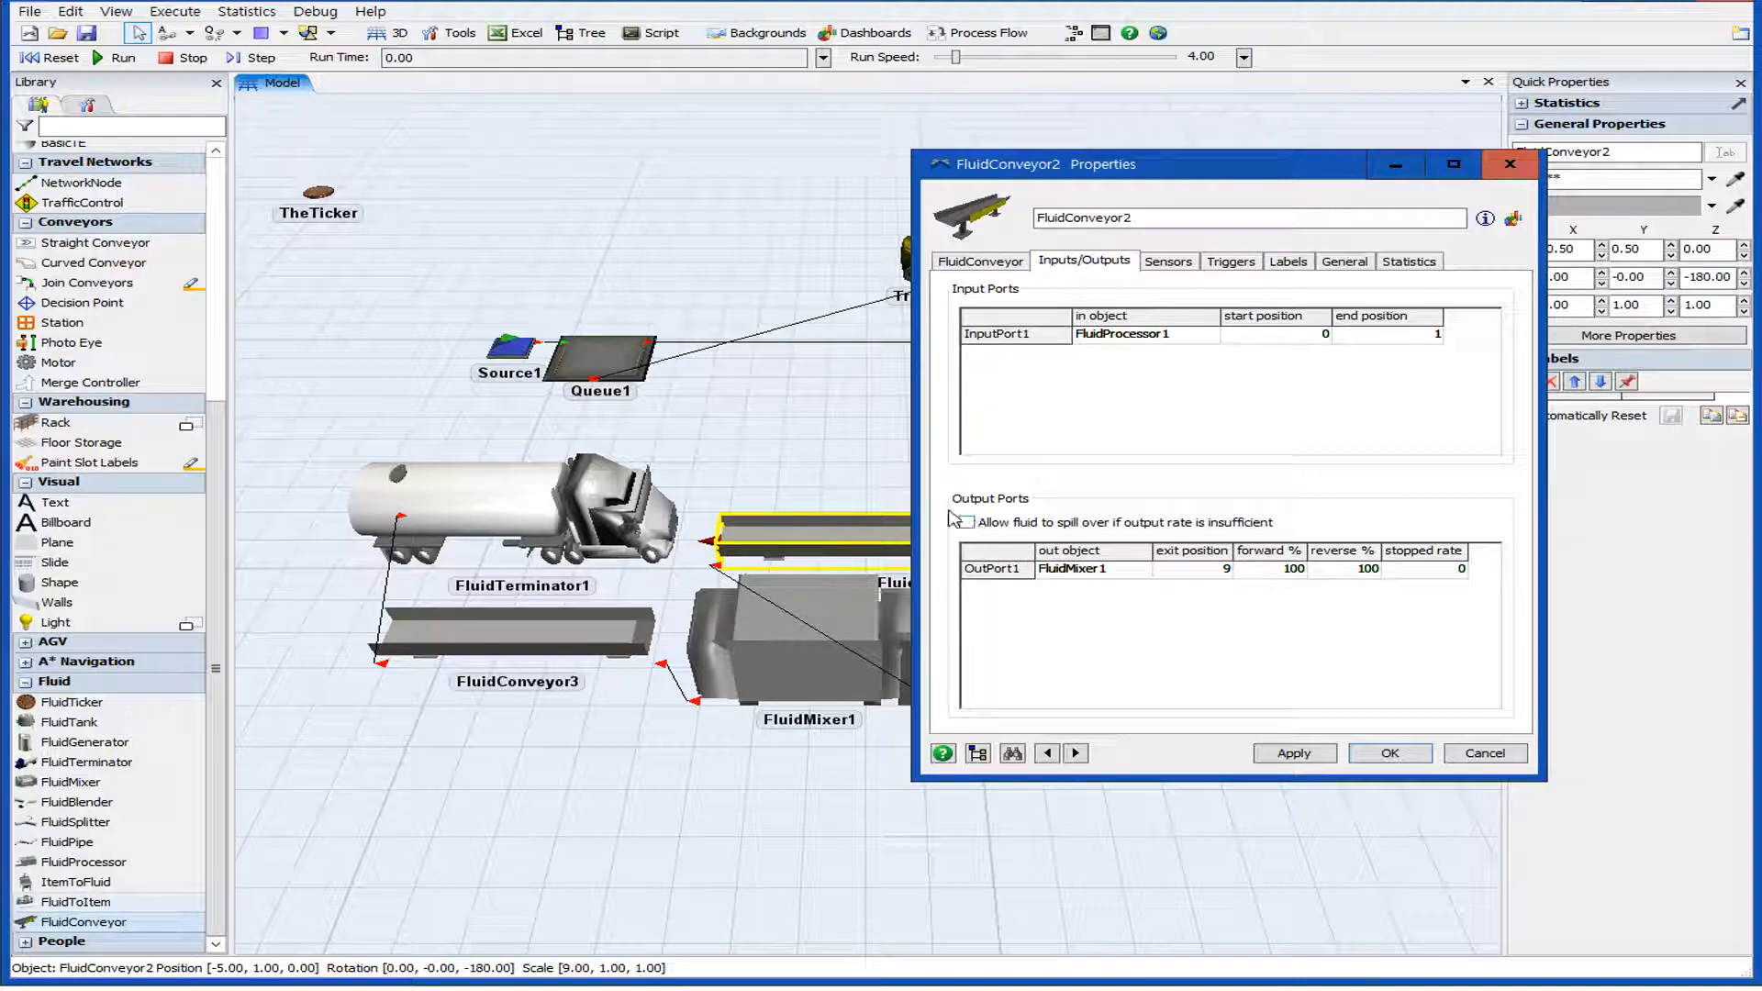
pyautogui.click(1371, 758)
pyautogui.click(1318, 739)
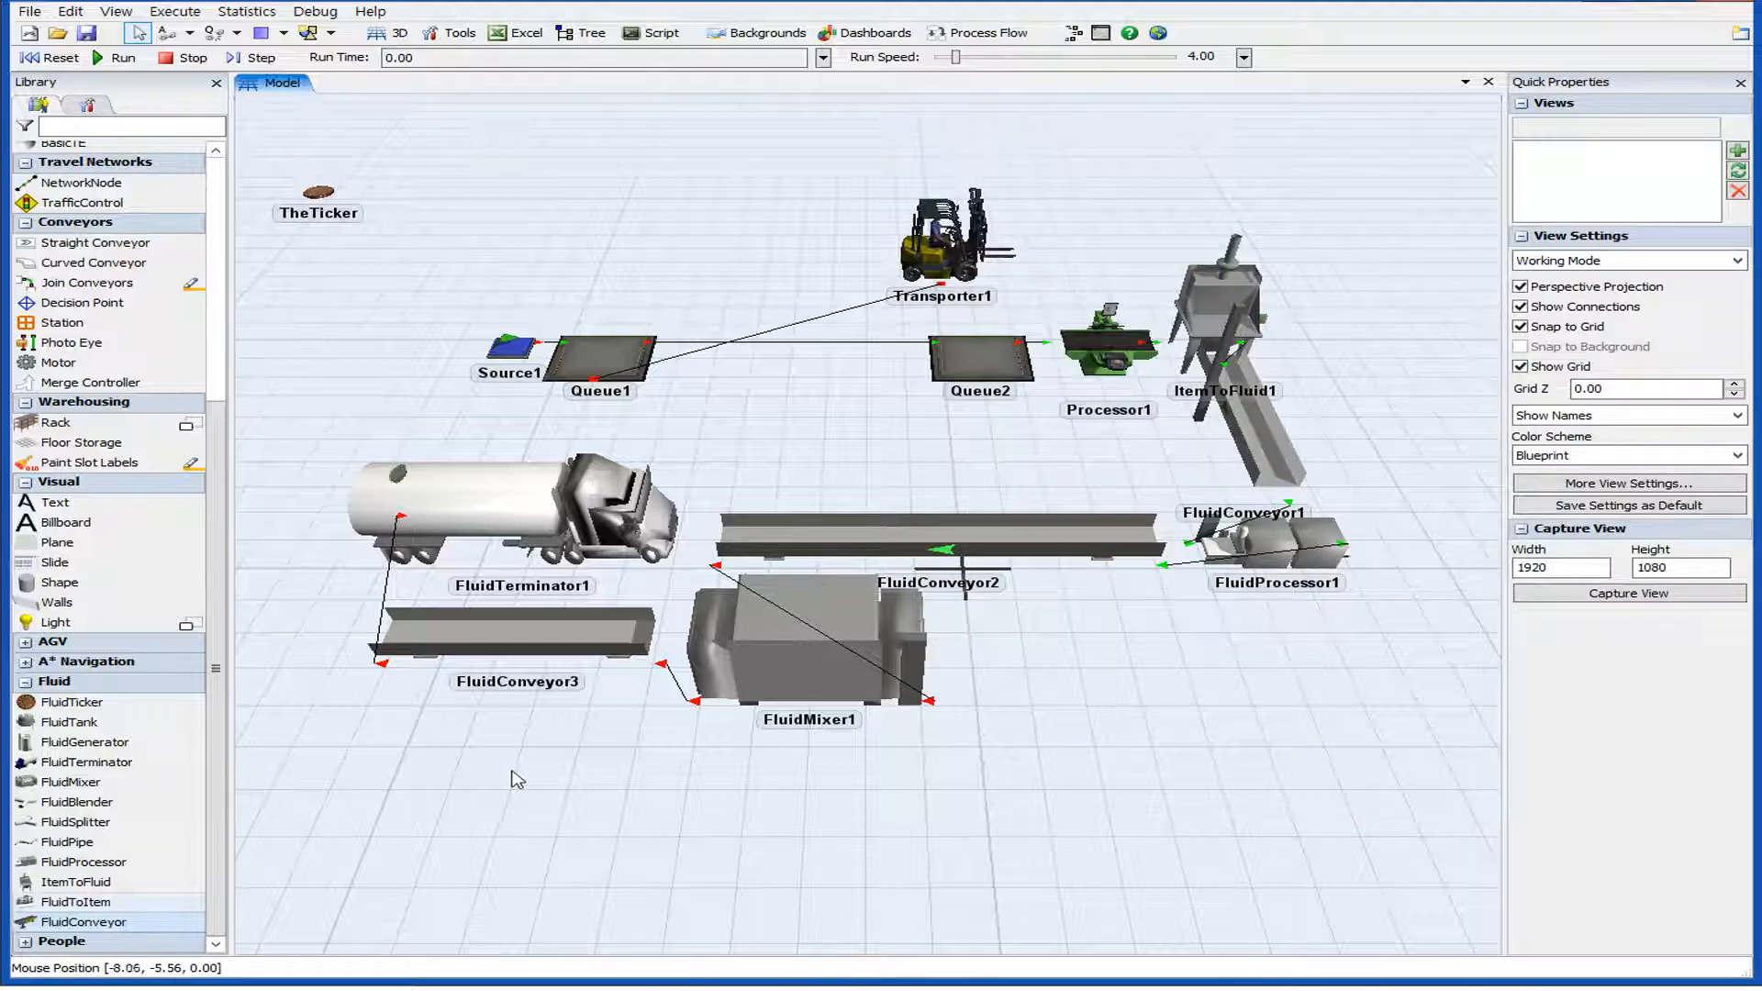
# Turn off the option that lets fluid spill over when the output rate is insufficient in FluidConveyor3's output port properties.
pyautogui.click(547, 643)
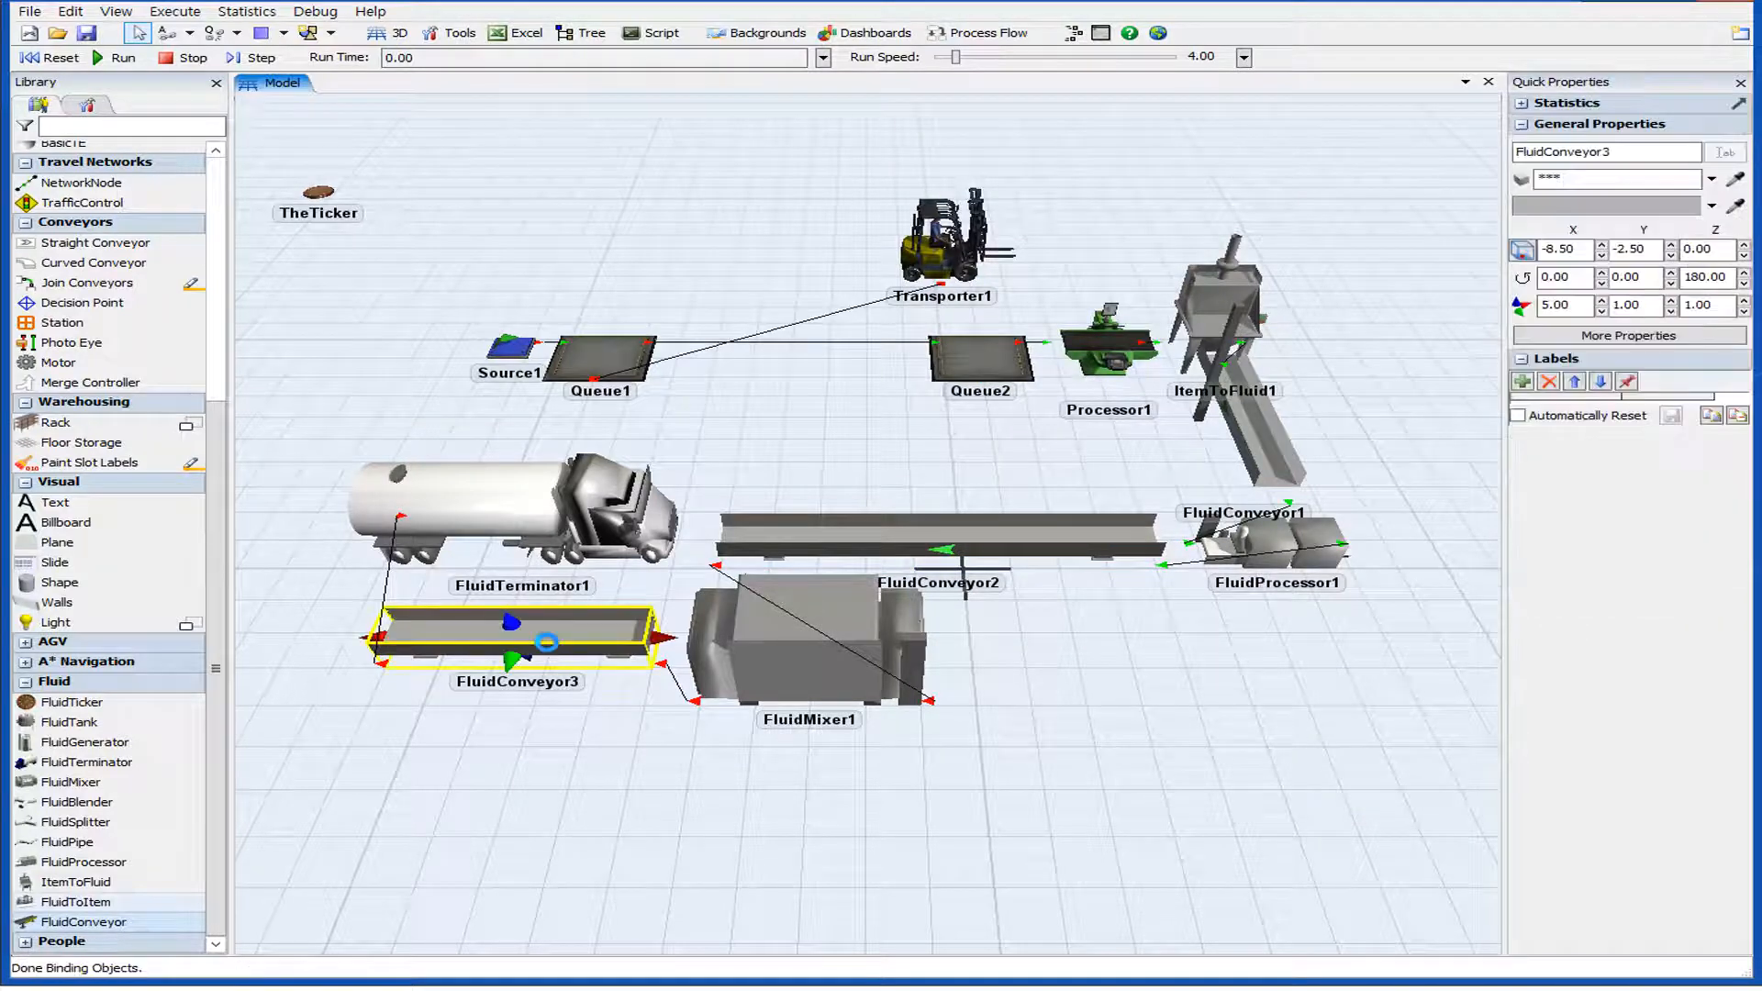
pyautogui.doubleClick(547, 642)
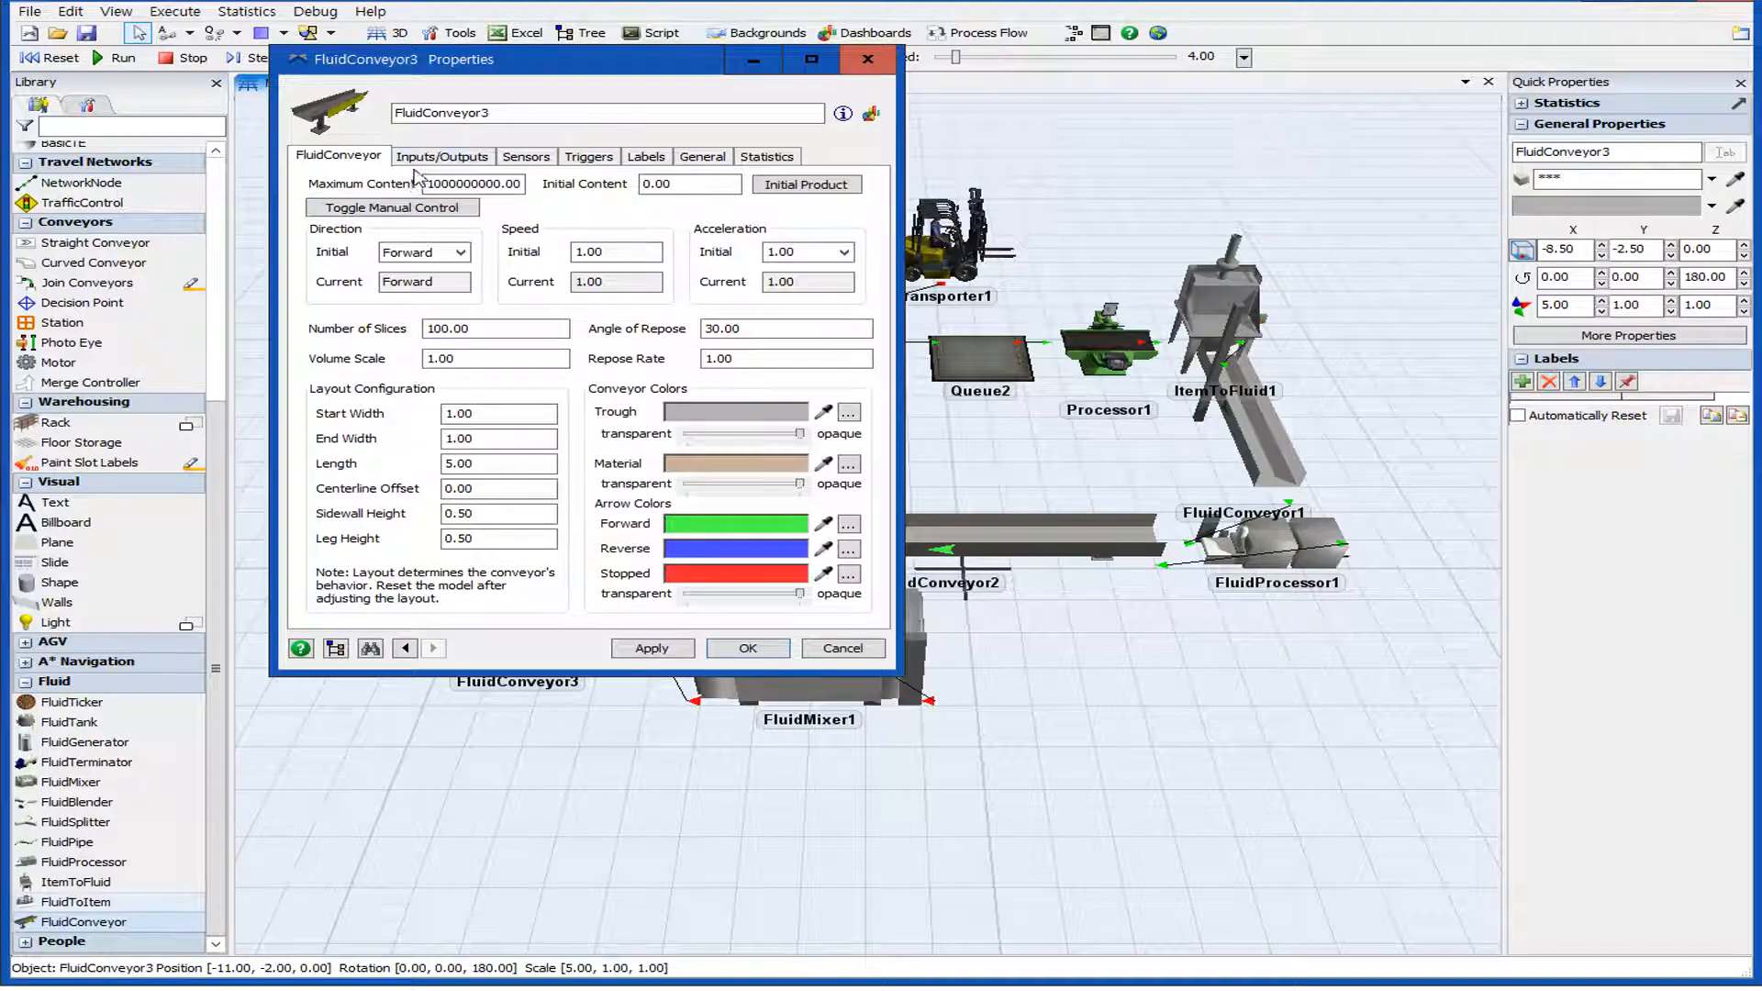
pyautogui.click(441, 157)
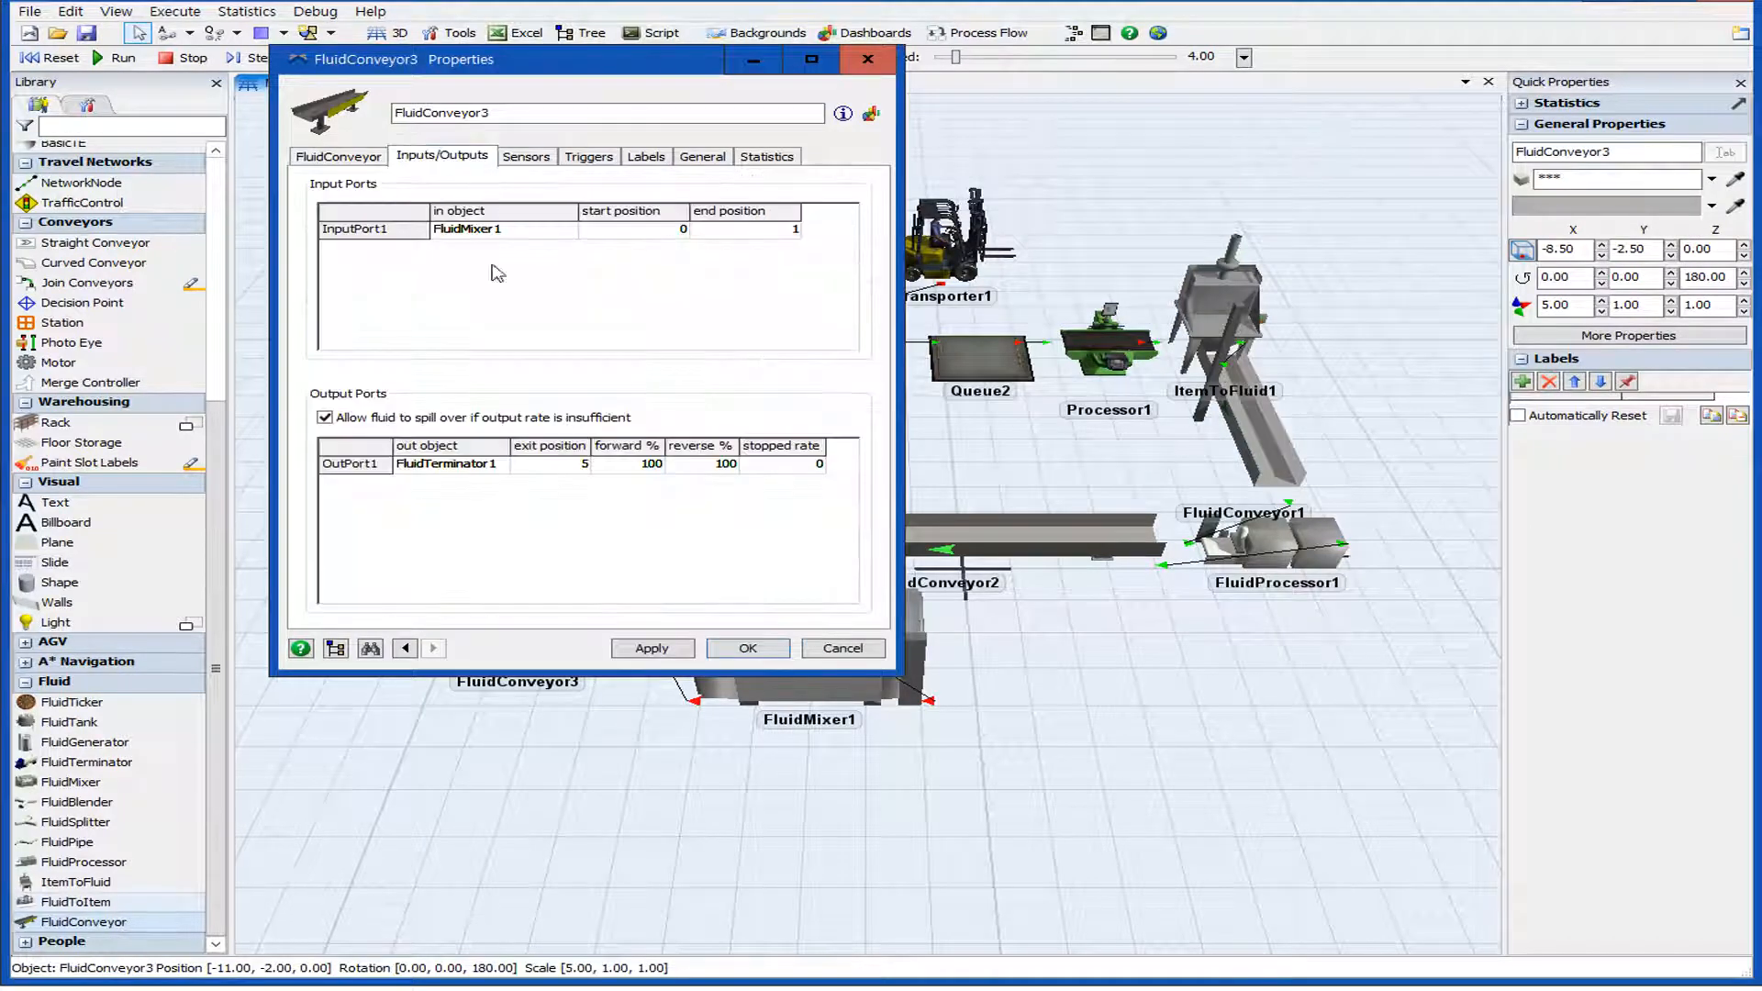
pyautogui.click(364, 428)
pyautogui.click(721, 653)
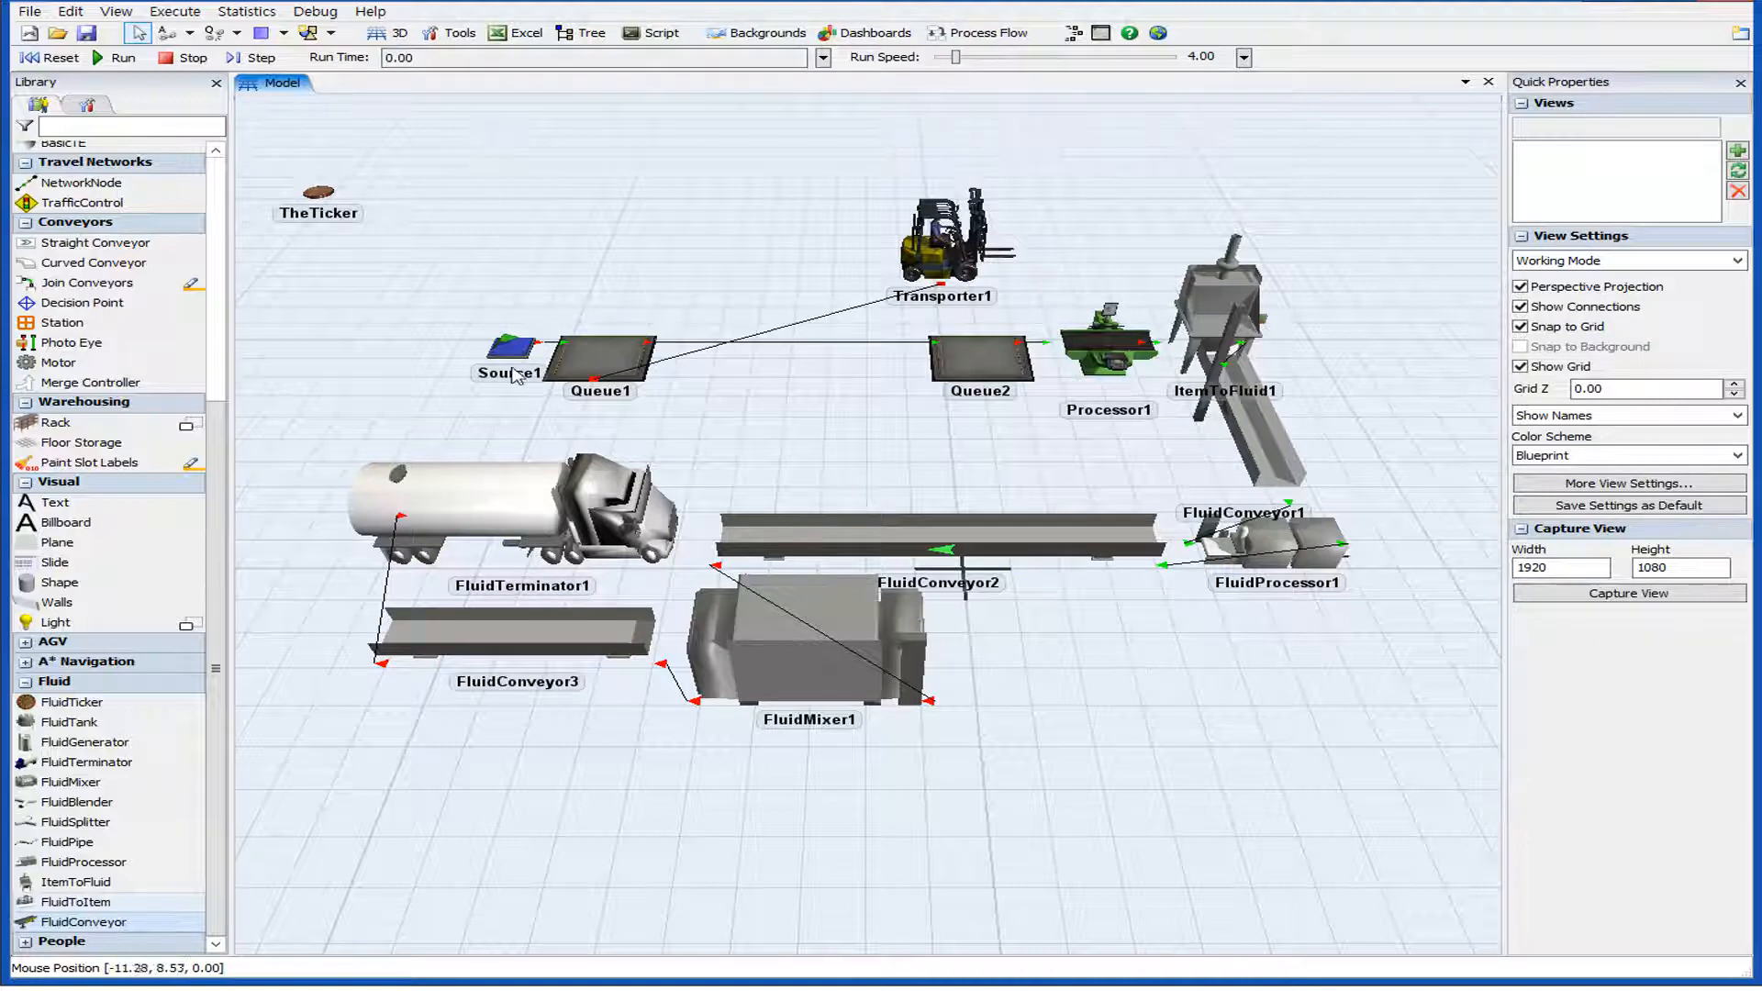
# Save the model and run it from a reset at run speed 16.00, stopping at a run time of about 369.
pyautogui.click(87, 33)
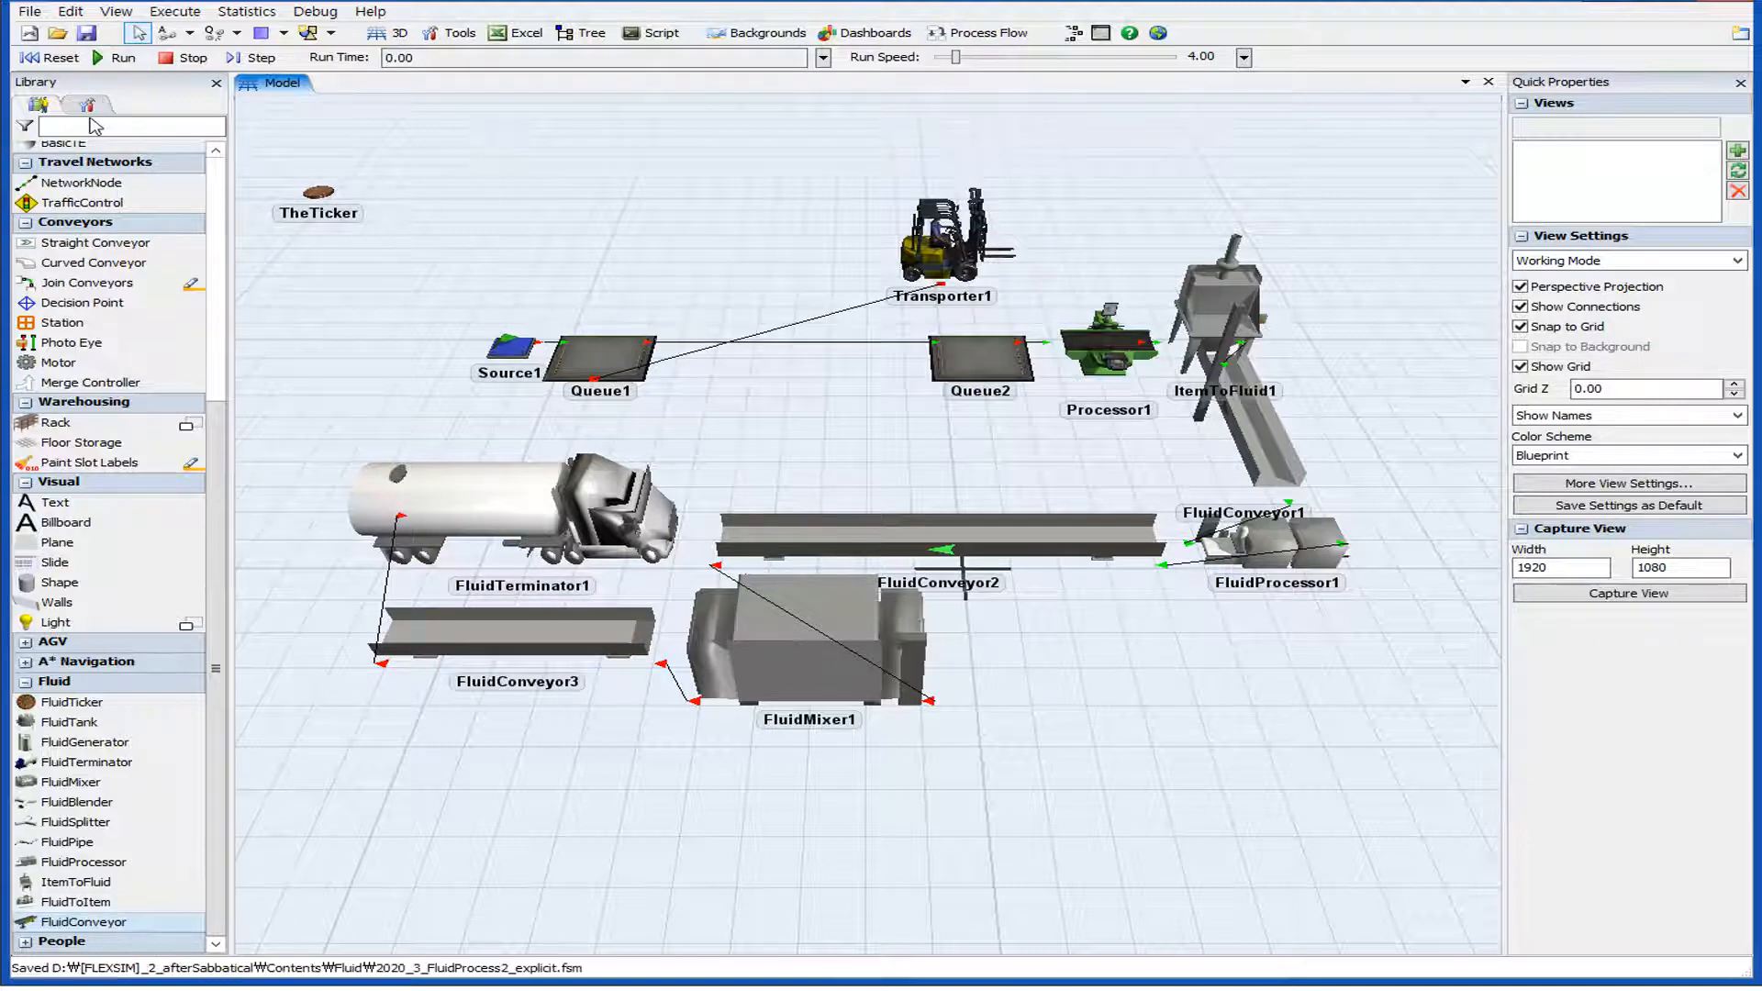
pyautogui.click(51, 56)
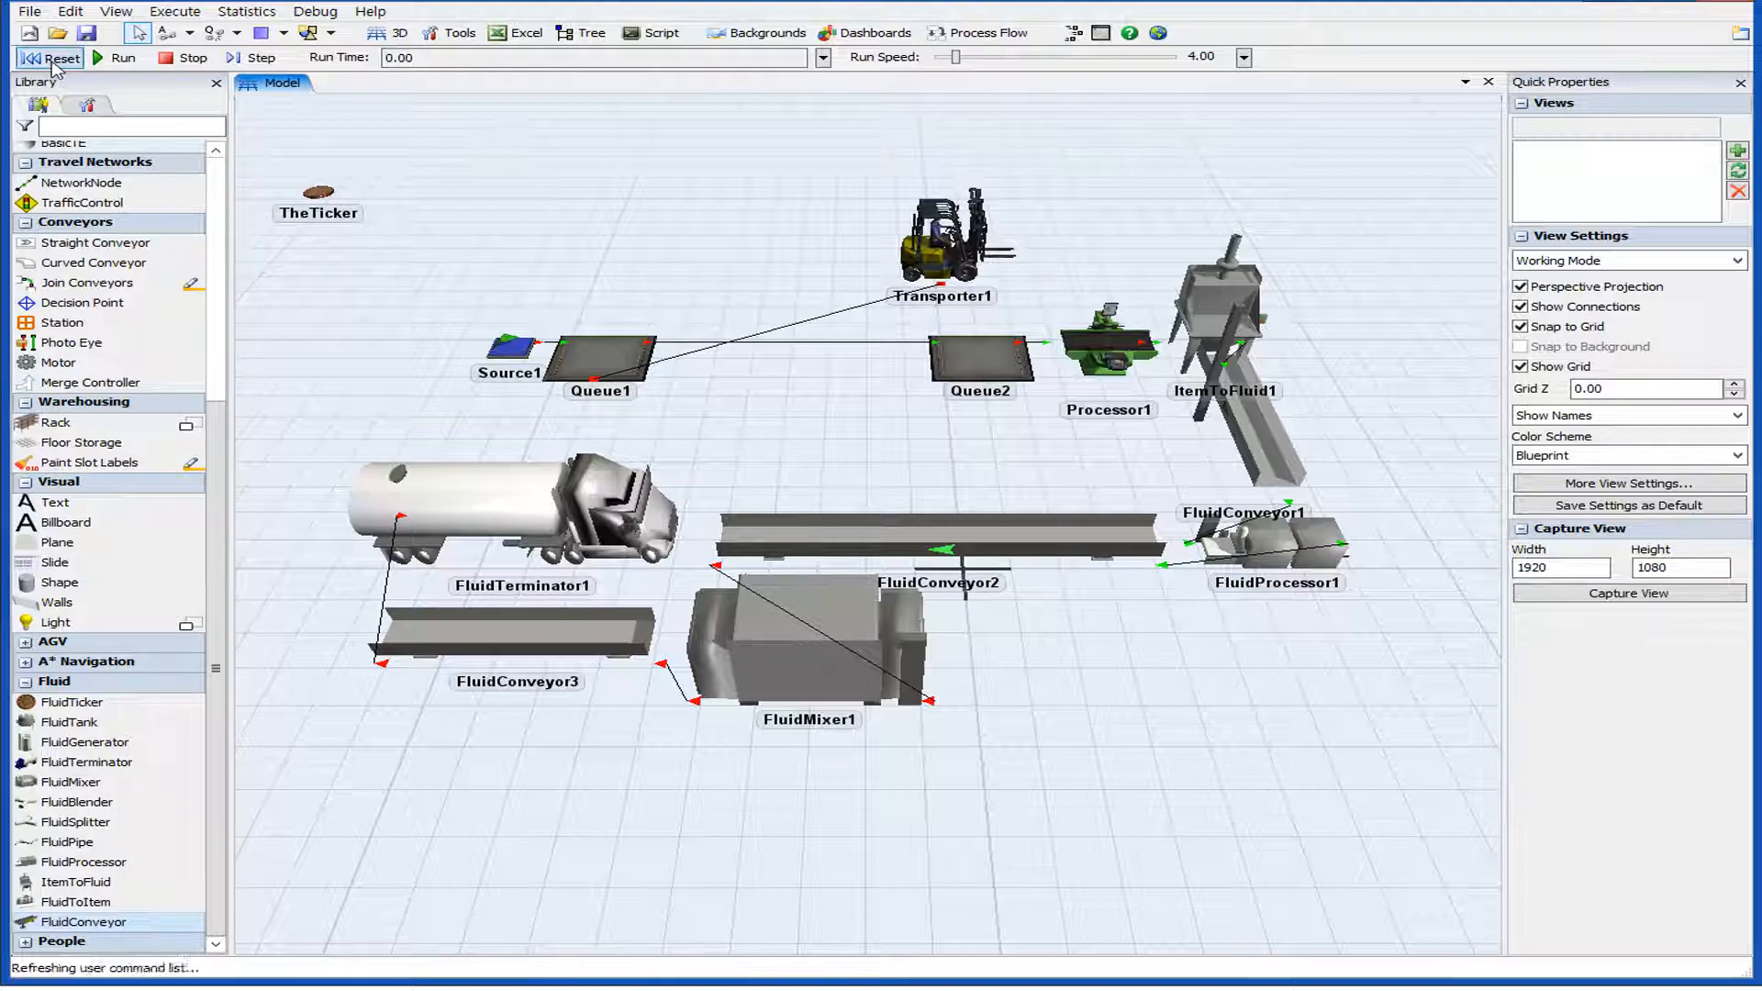
pyautogui.click(117, 58)
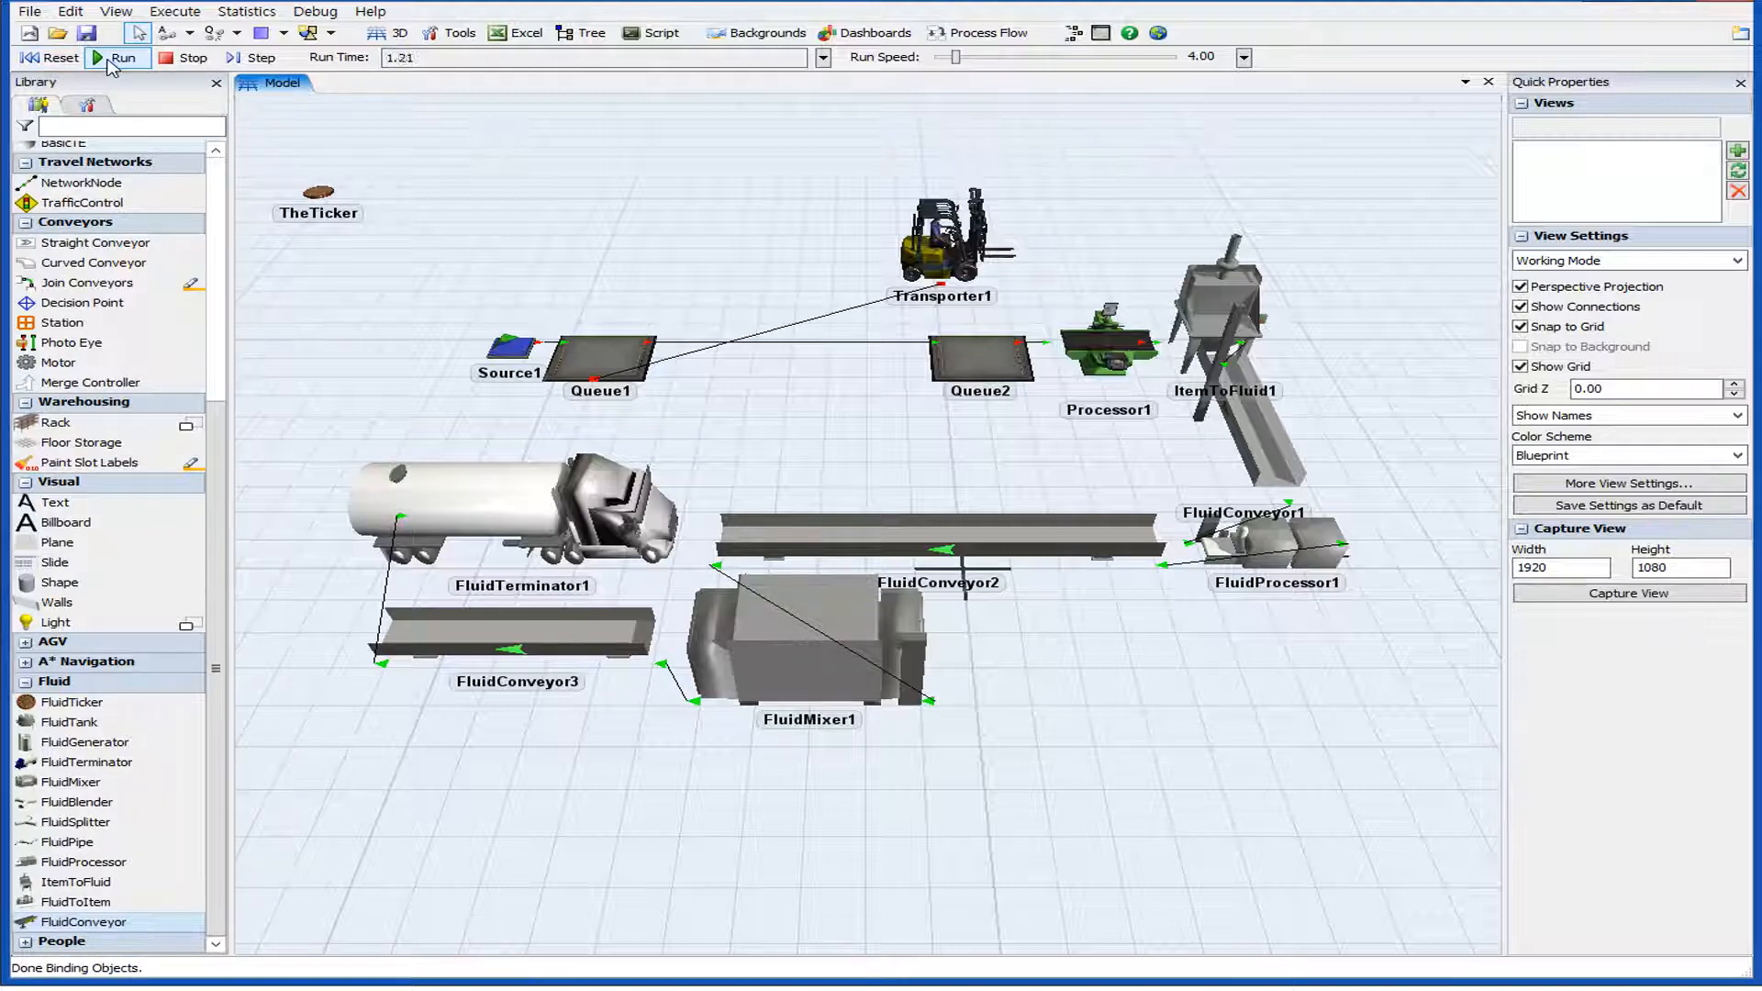
pyautogui.moveTo(959, 57); pyautogui.dragTo(962, 57)
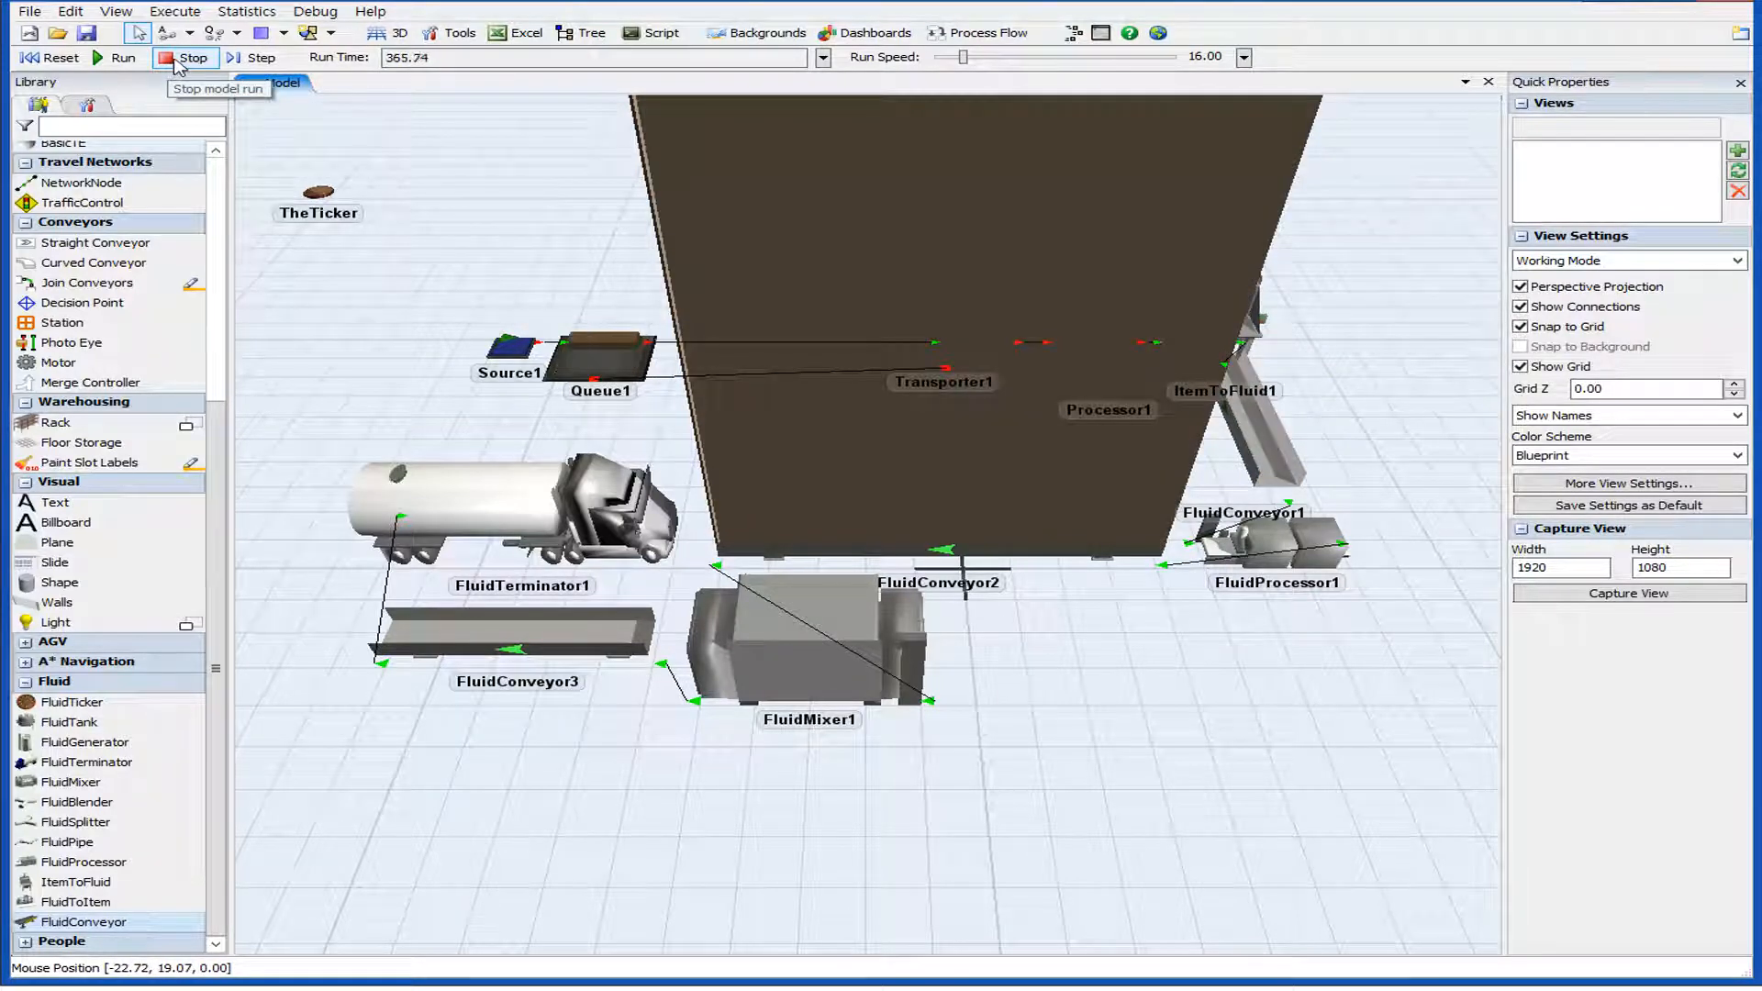
pyautogui.click(173, 62)
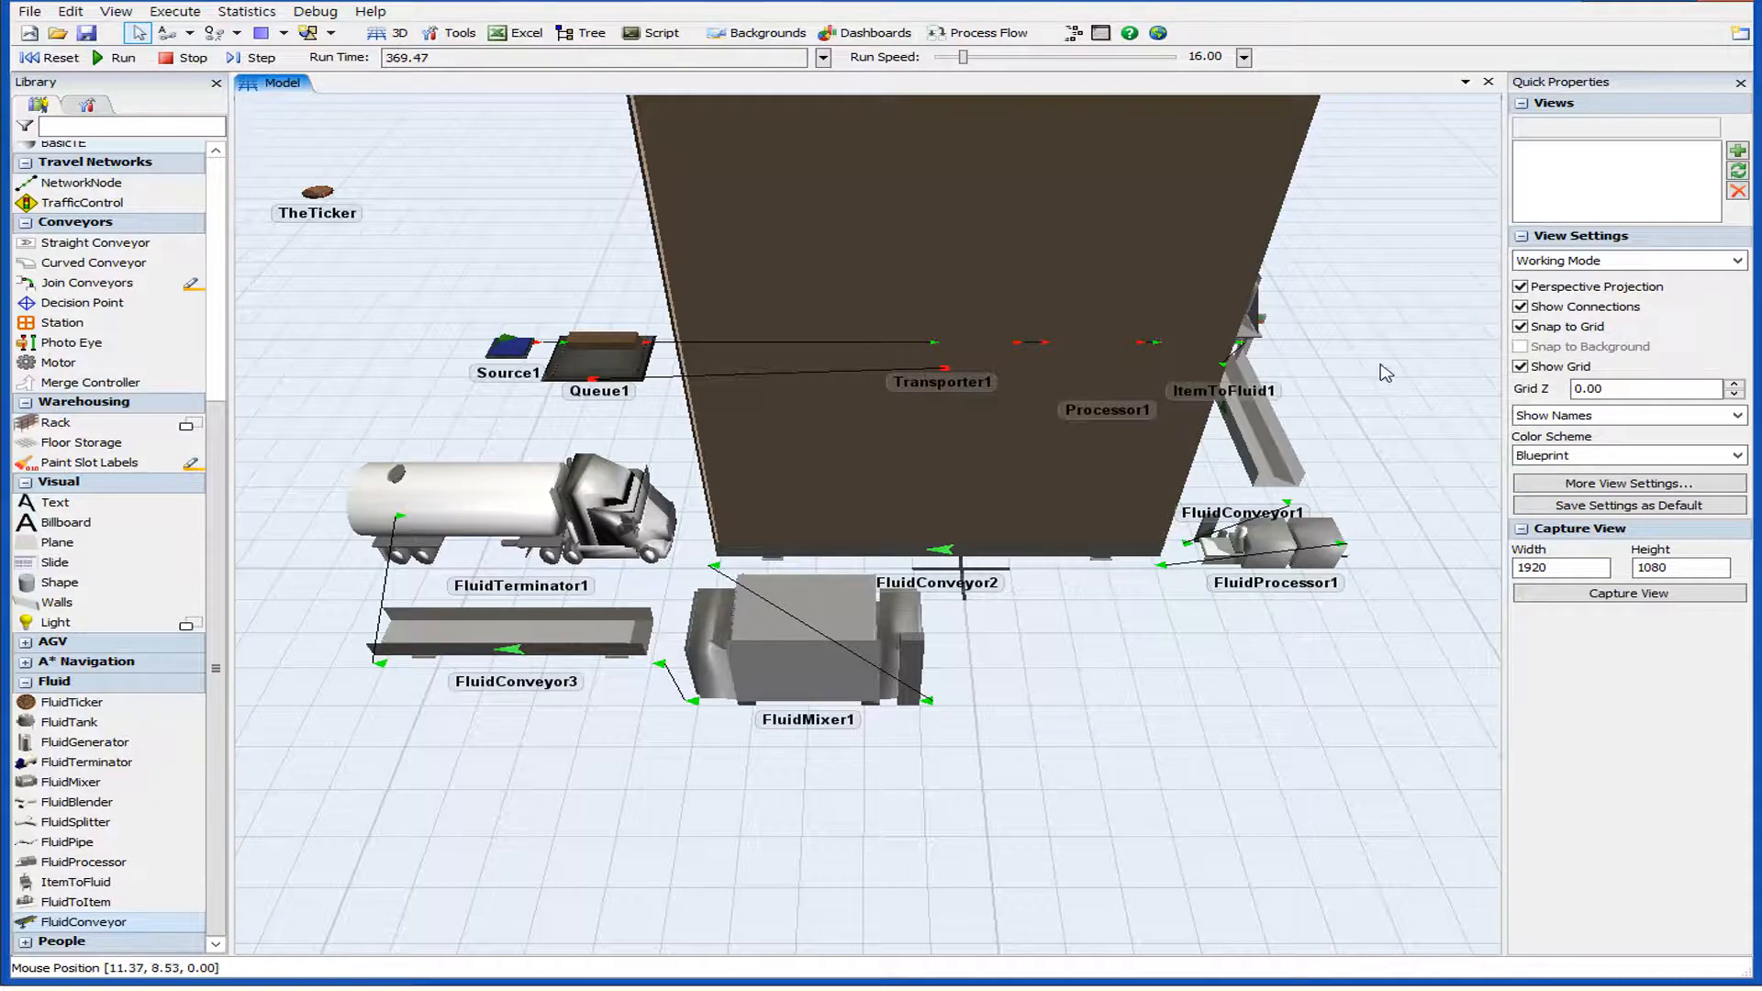
# Examine the throughput statistics of FluidConveyor1, FluidProcessor1 and FluidConveyor2 in the stopped model.
pyautogui.scroll(5, 1339, 381)
pyautogui.scroll(-5, 1167, 459)
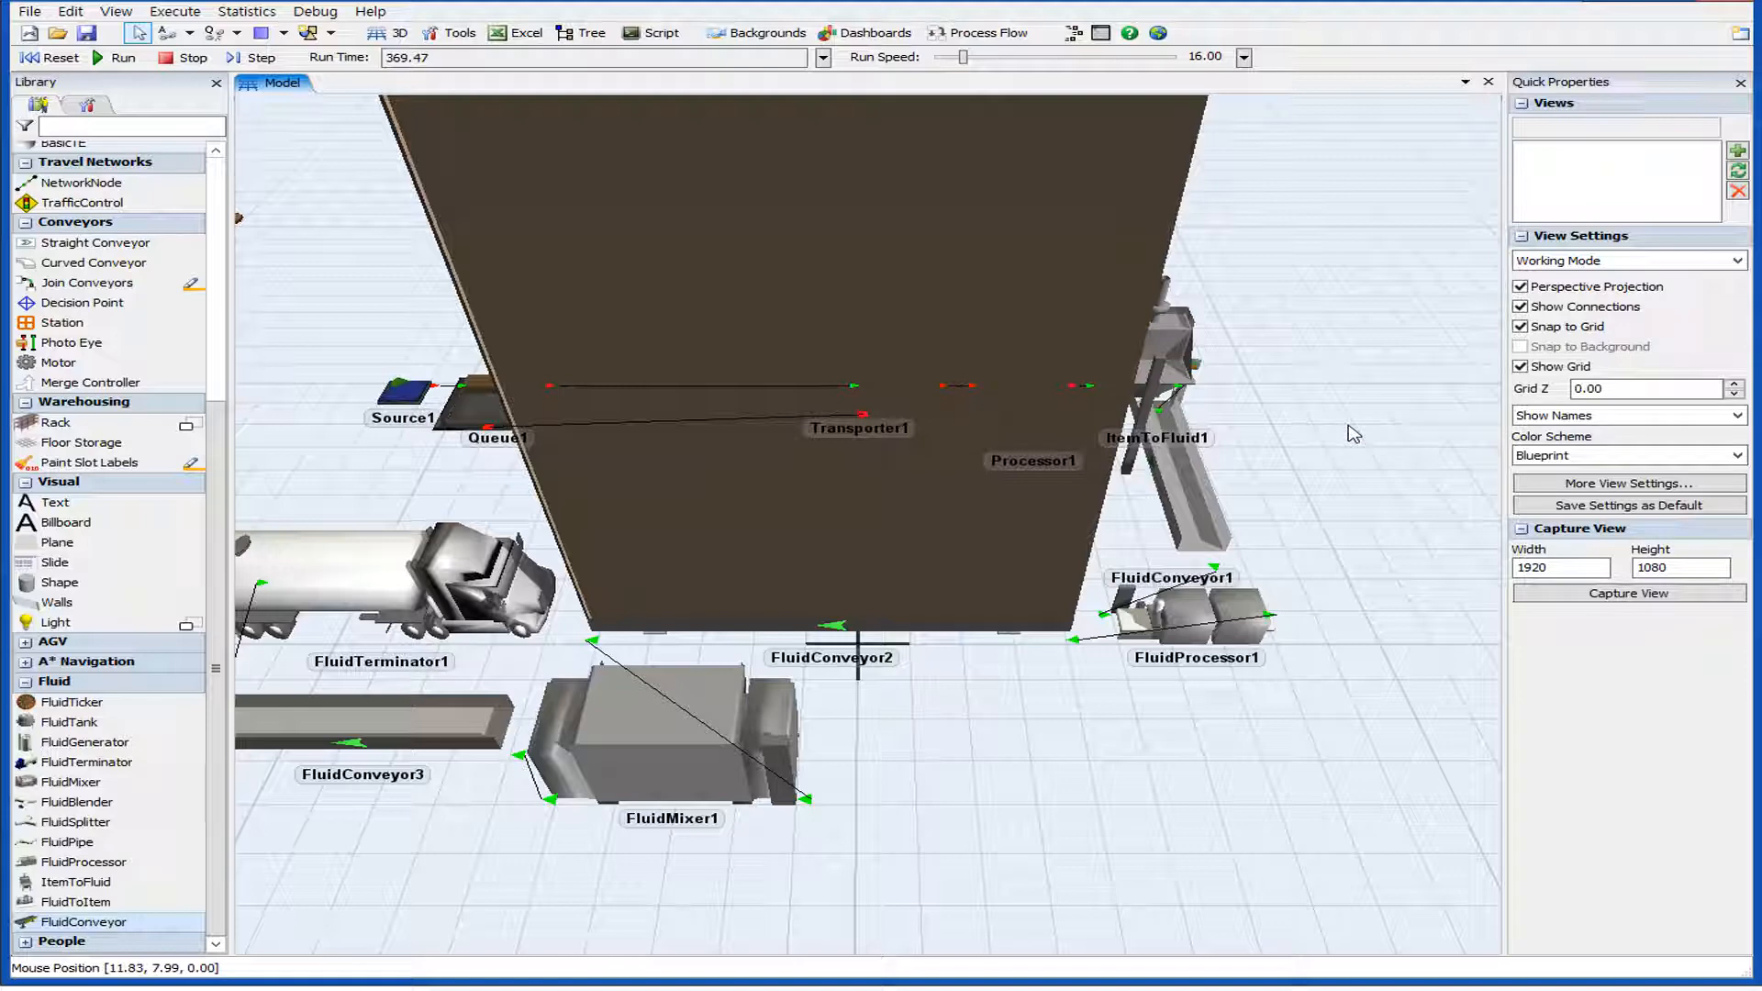
pyautogui.click(1191, 490)
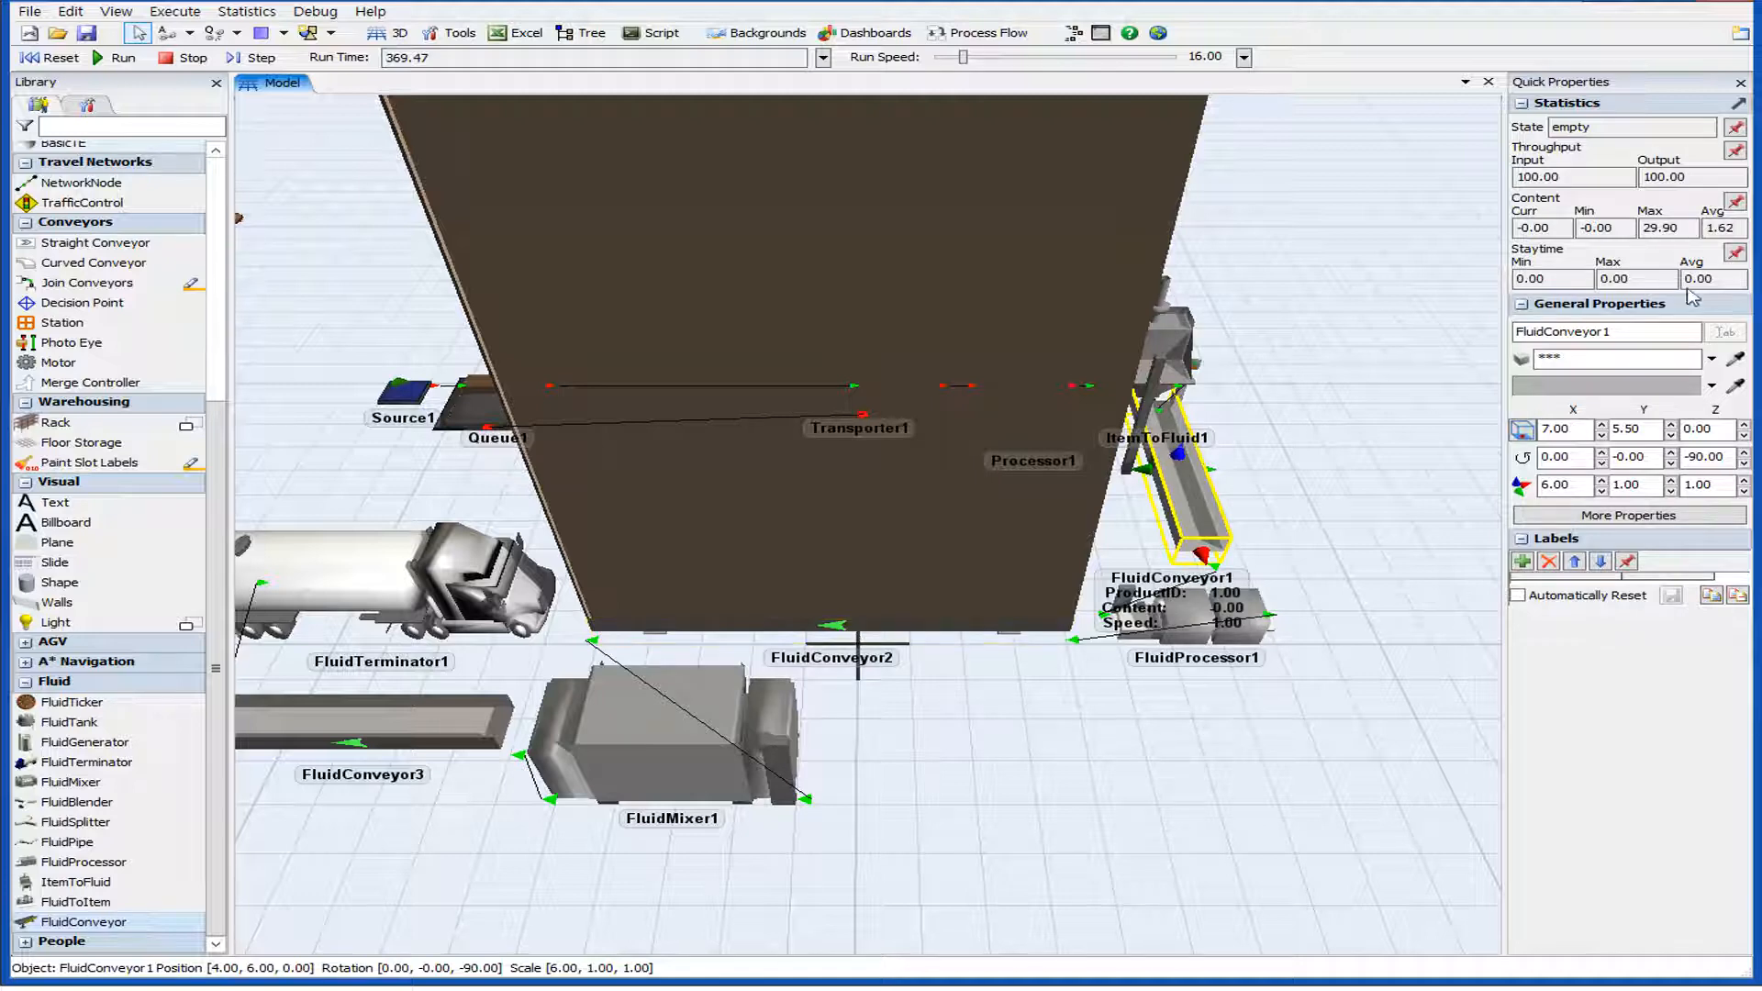
pyautogui.click(1568, 178)
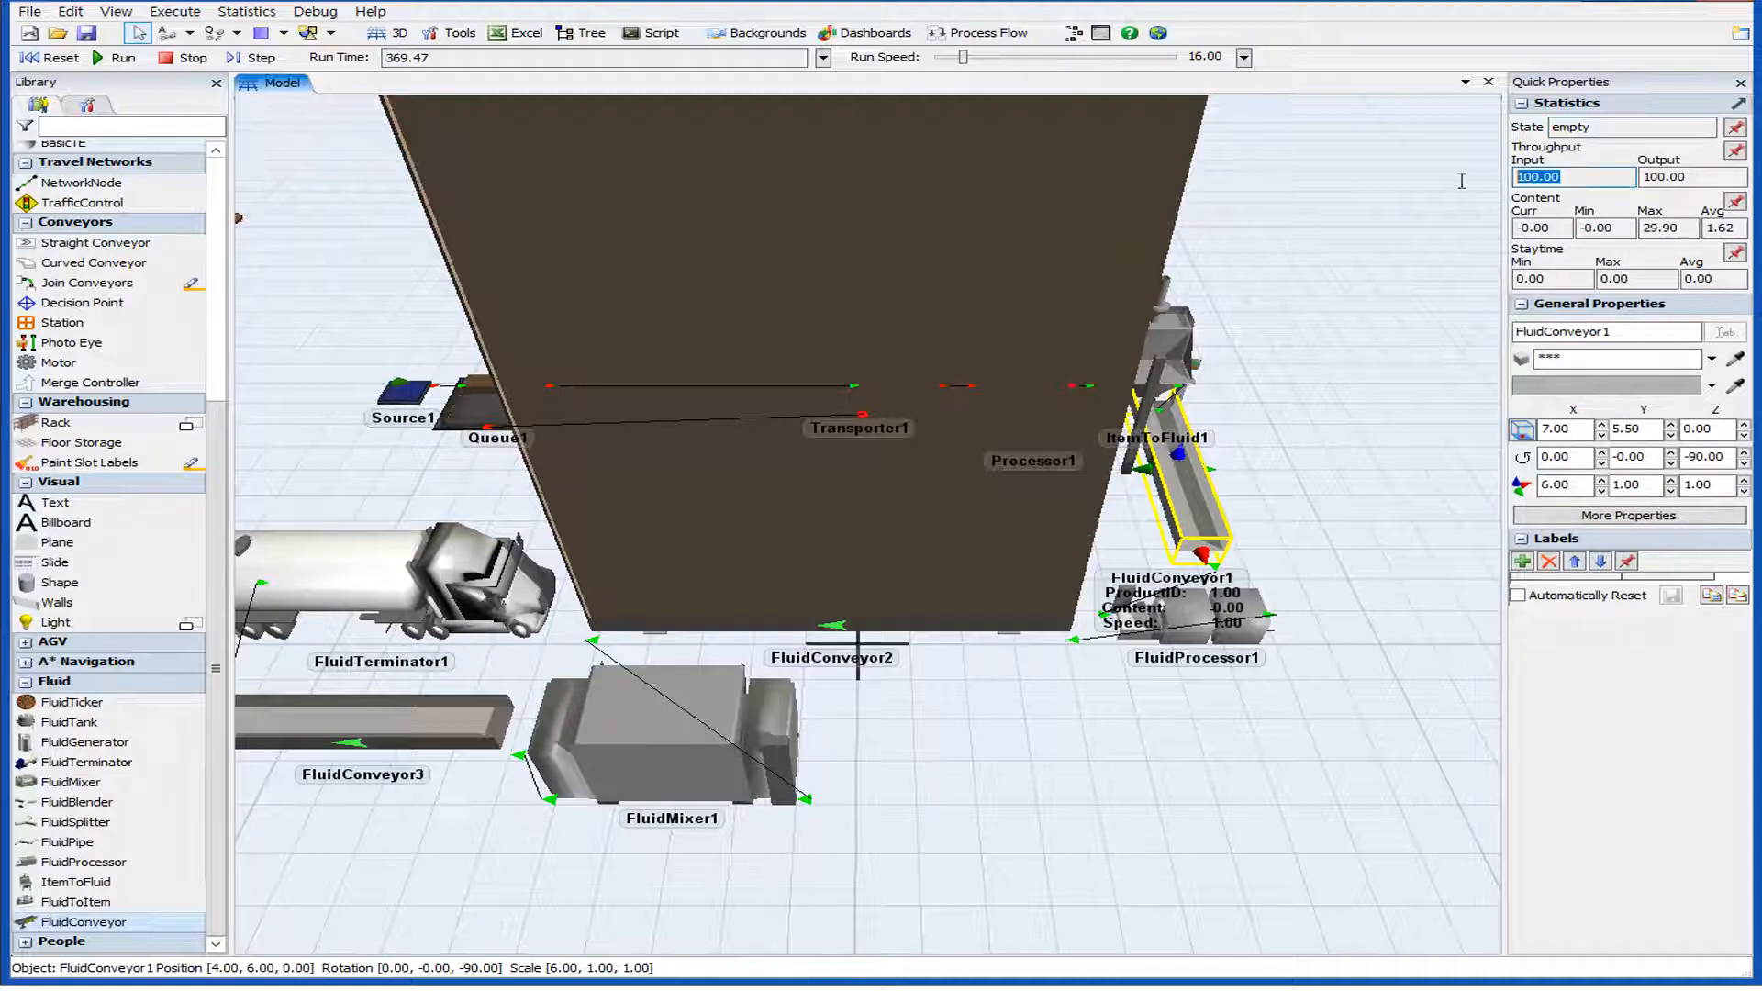
pyautogui.click(1699, 180)
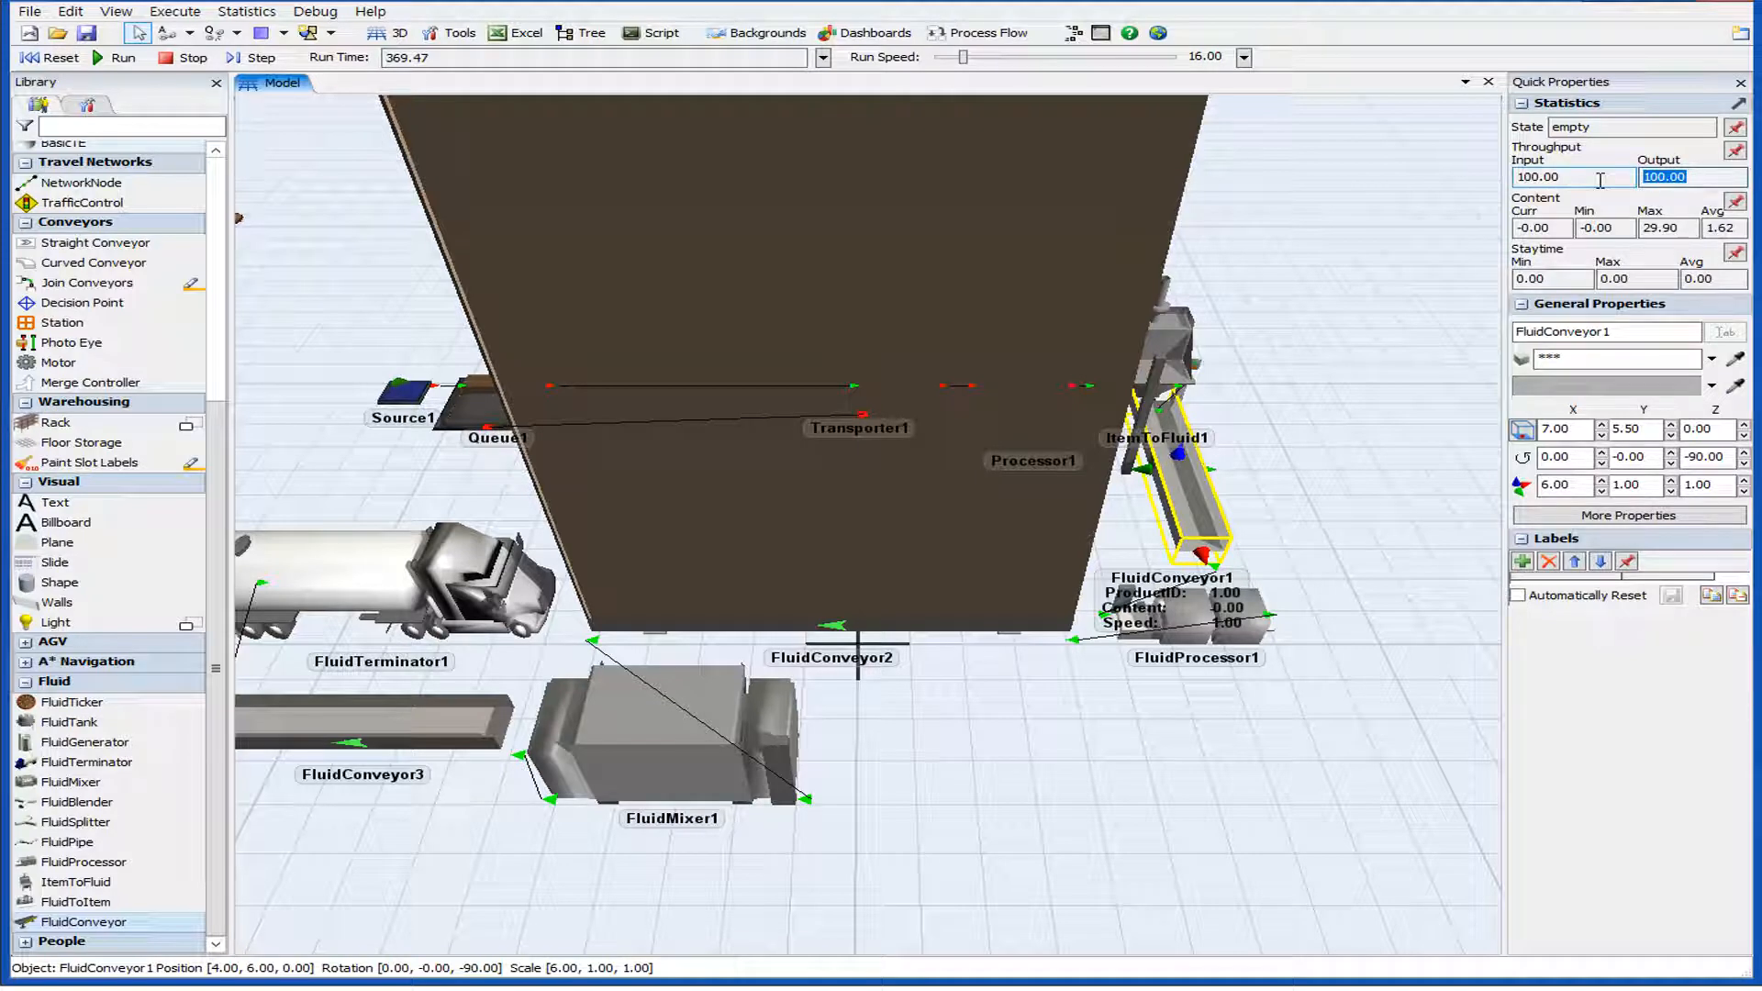
pyautogui.click(1356, 469)
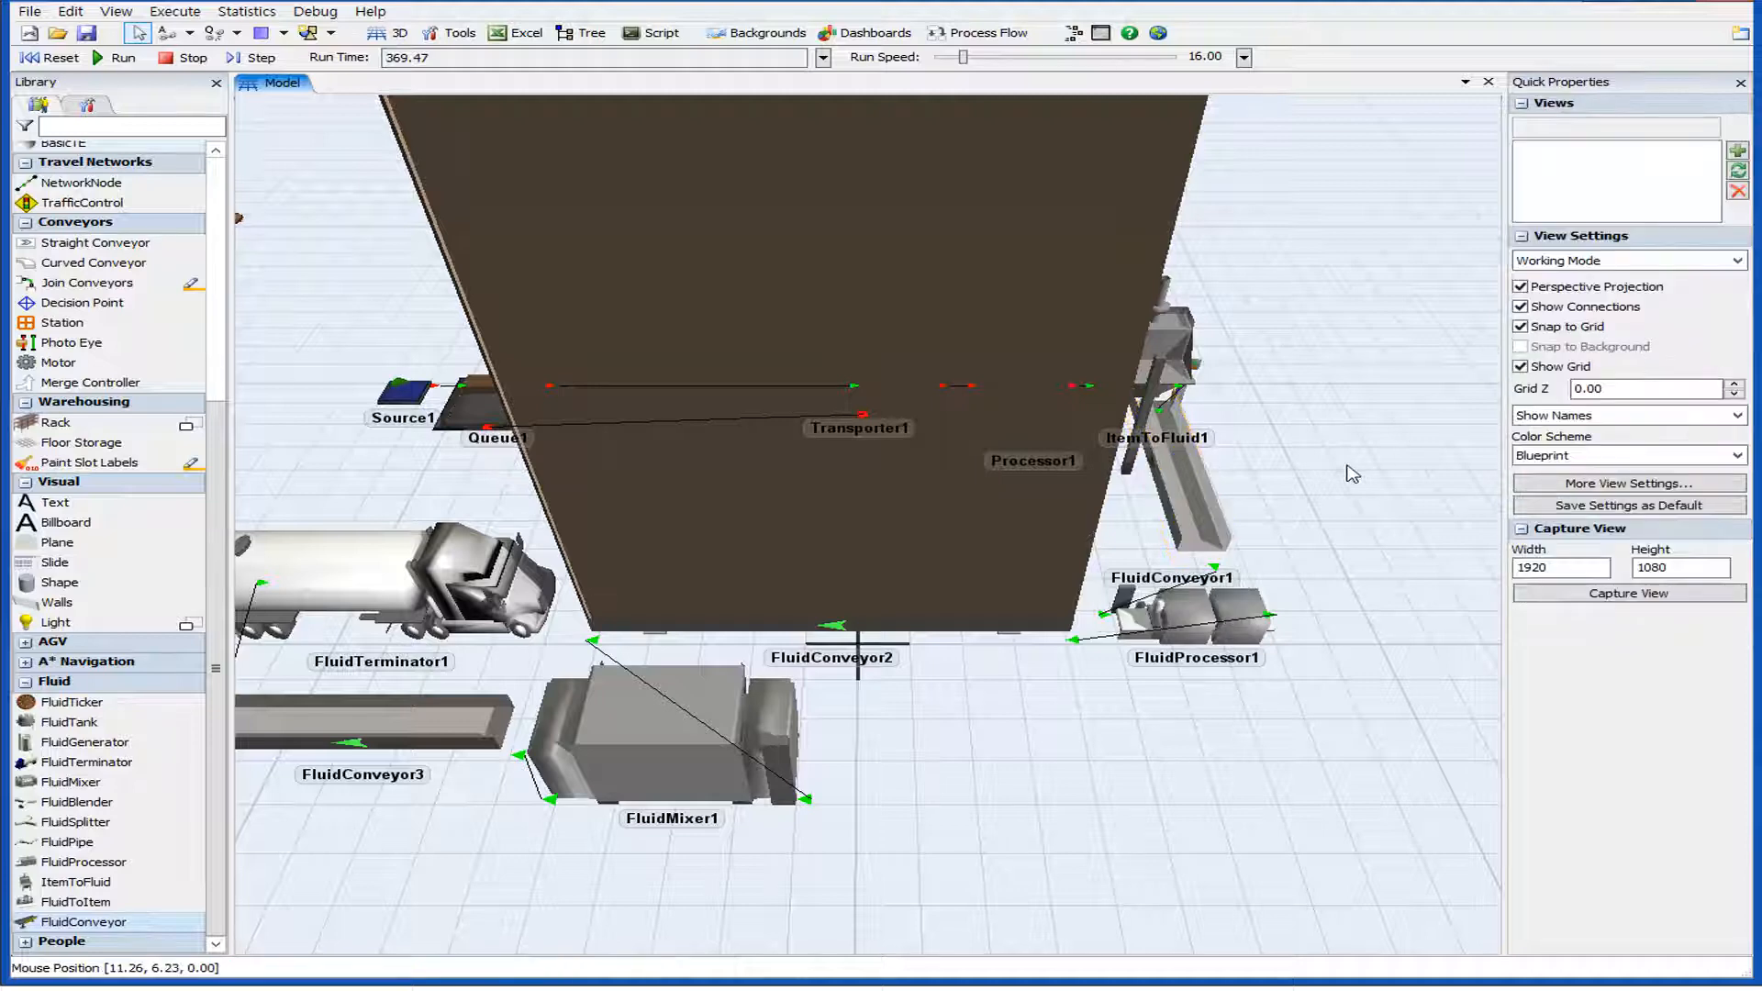
pyautogui.click(1233, 615)
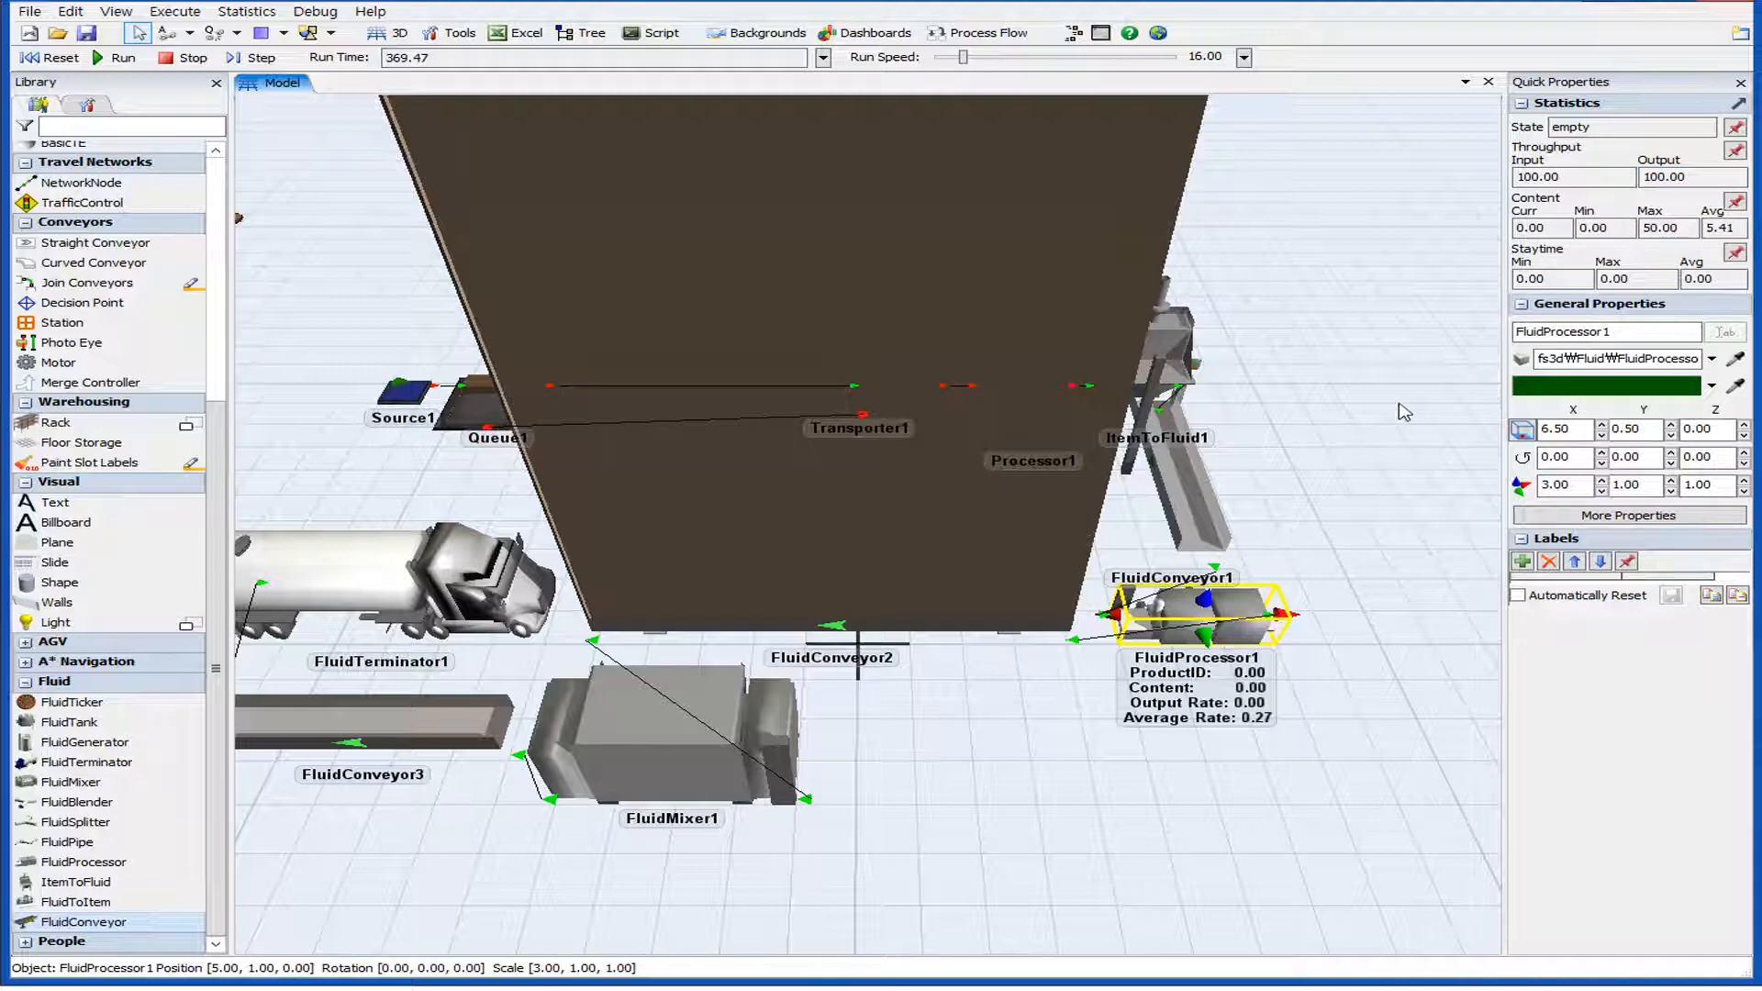
pyautogui.click(971, 637)
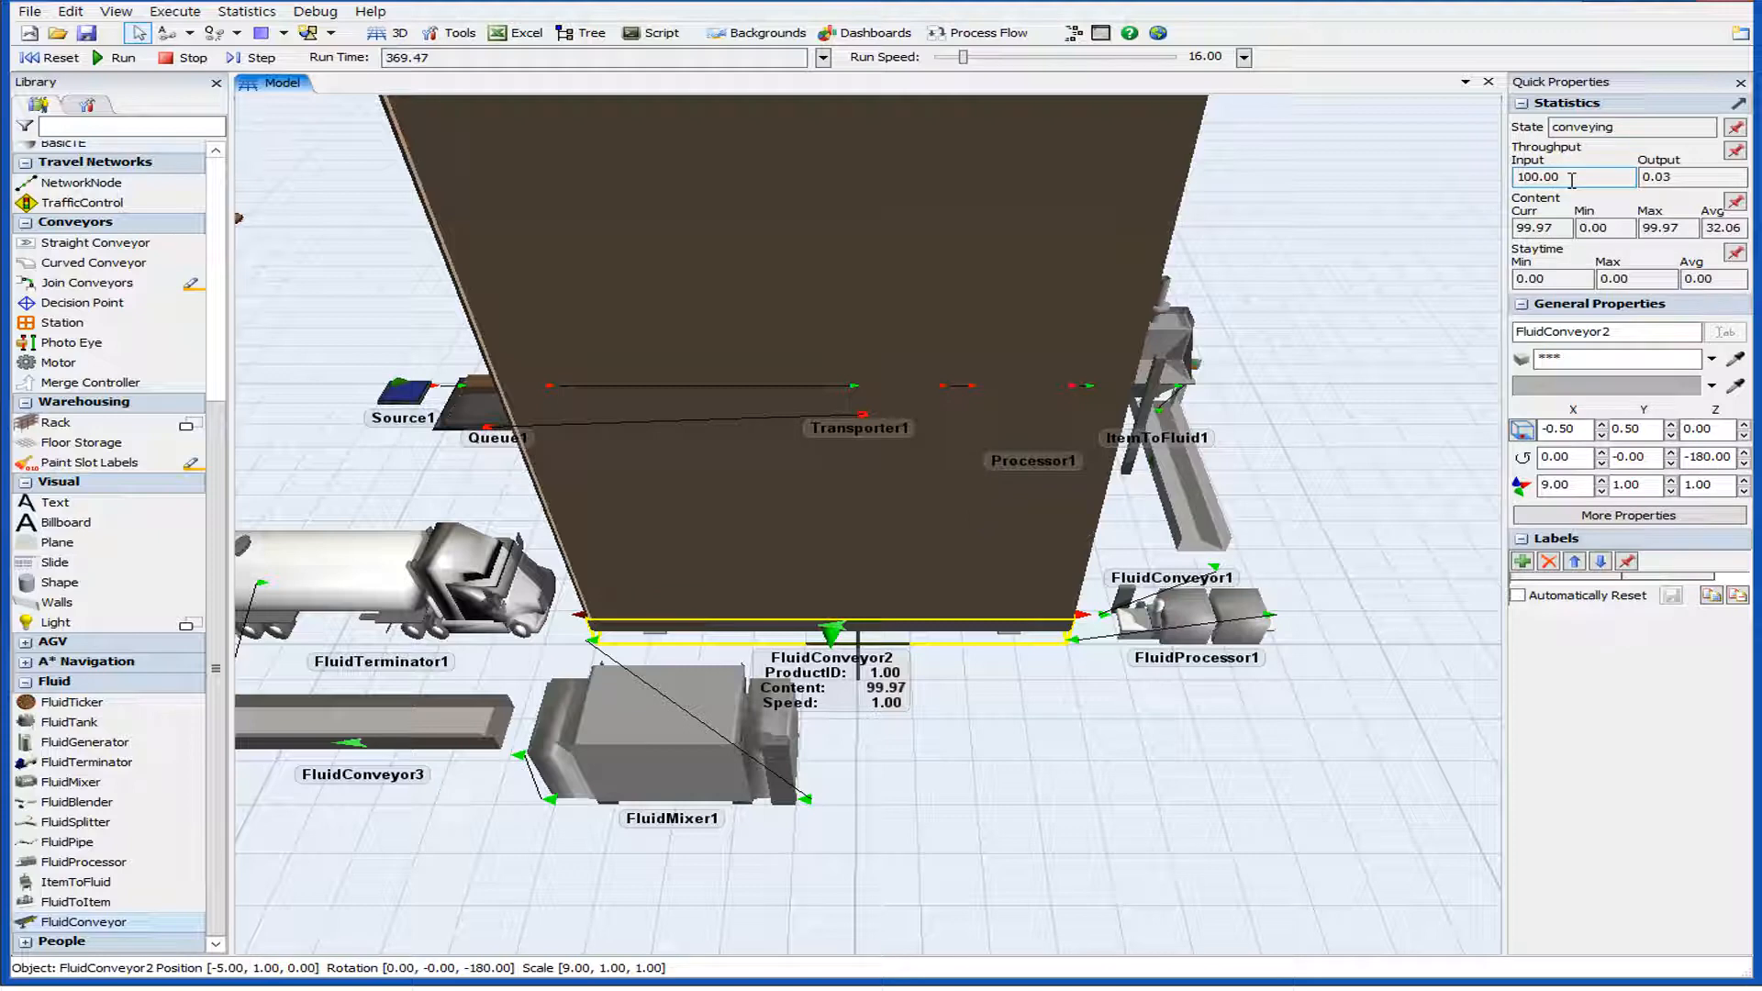
pyautogui.moveTo(1571, 179); pyautogui.dragTo(1514, 179)
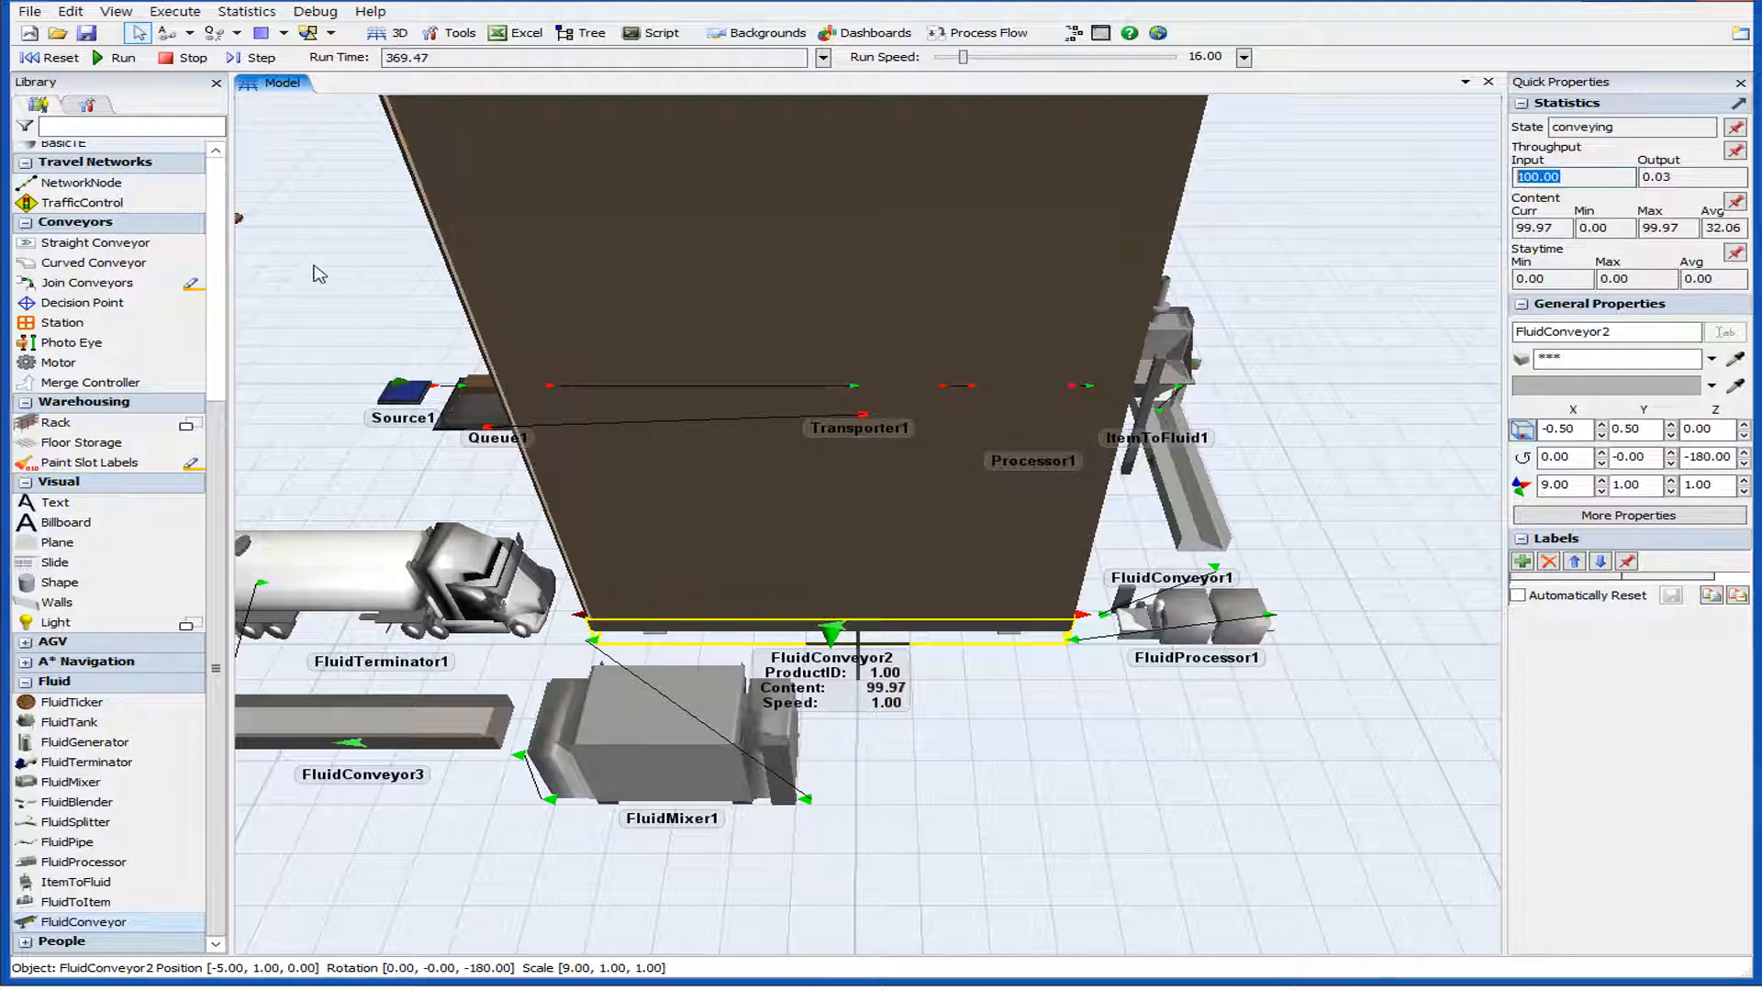
# Reset the model and deselect FluidConveyor2.
pyautogui.click(52, 57)
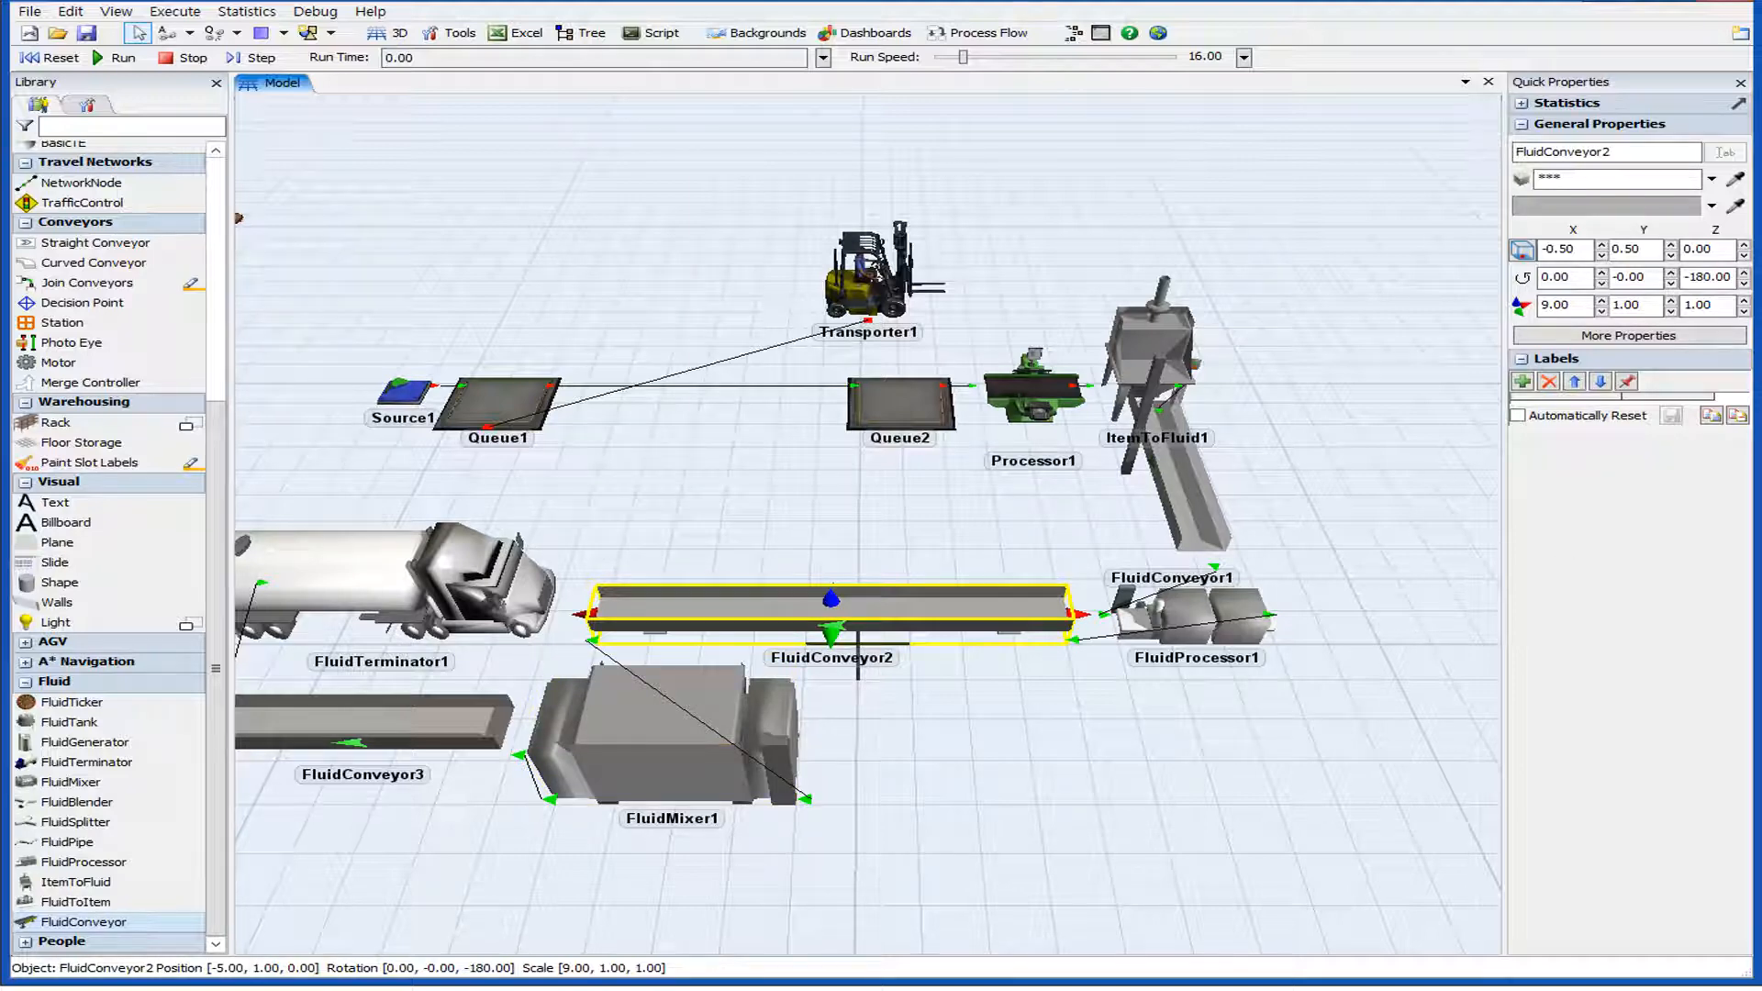
pyautogui.click(1024, 798)
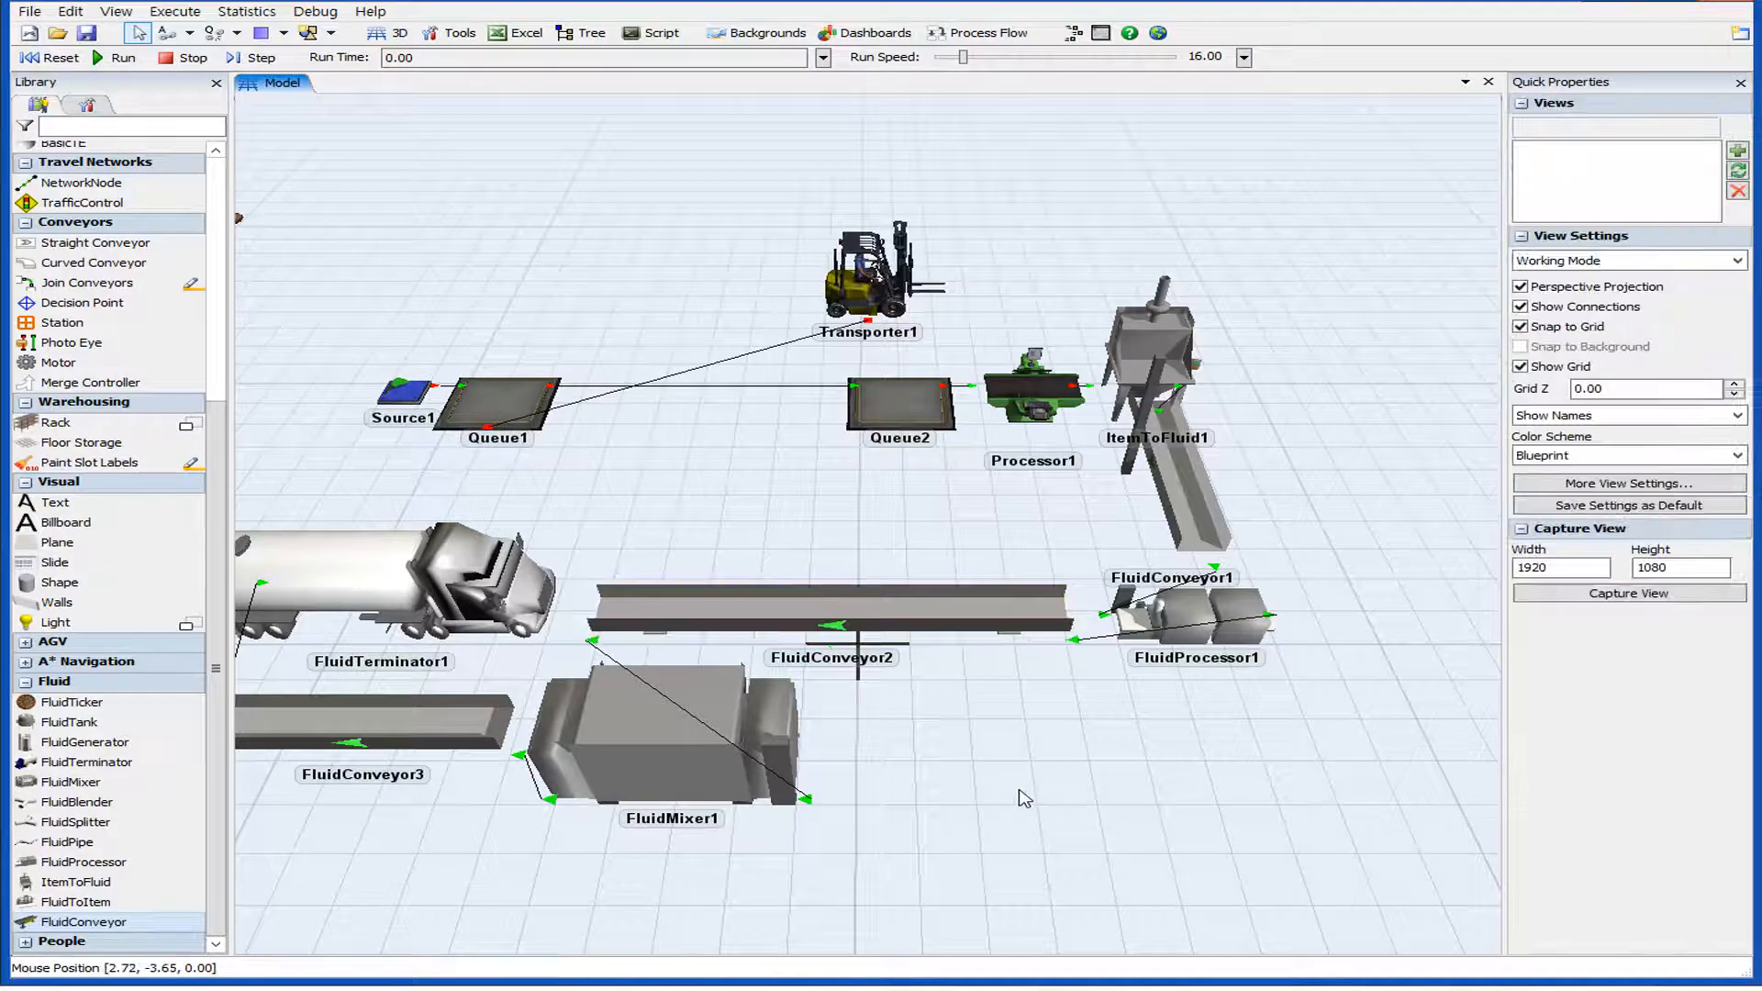
pyautogui.moveTo(1024, 798); pyautogui.dragTo(1035, 676)
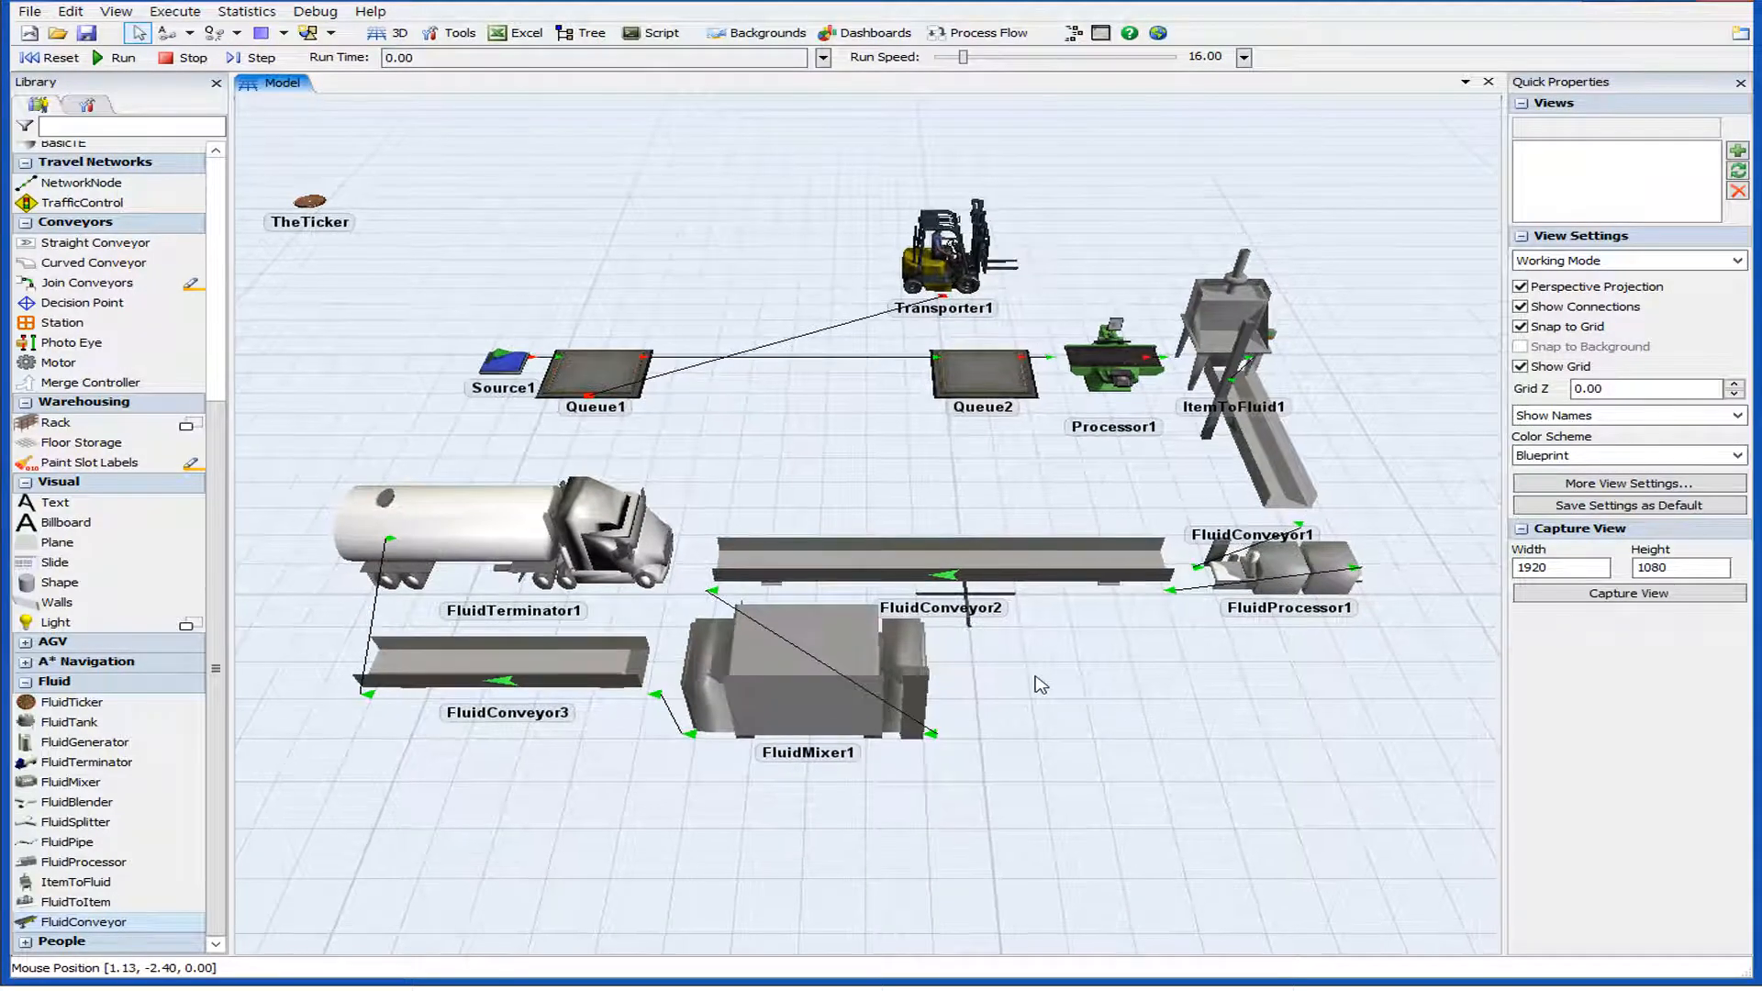
# Set the maximum object rate and maximum port rate of FluidMixer1's input ports to 5.
pyautogui.click(831, 723)
pyautogui.doubleClick(859, 718)
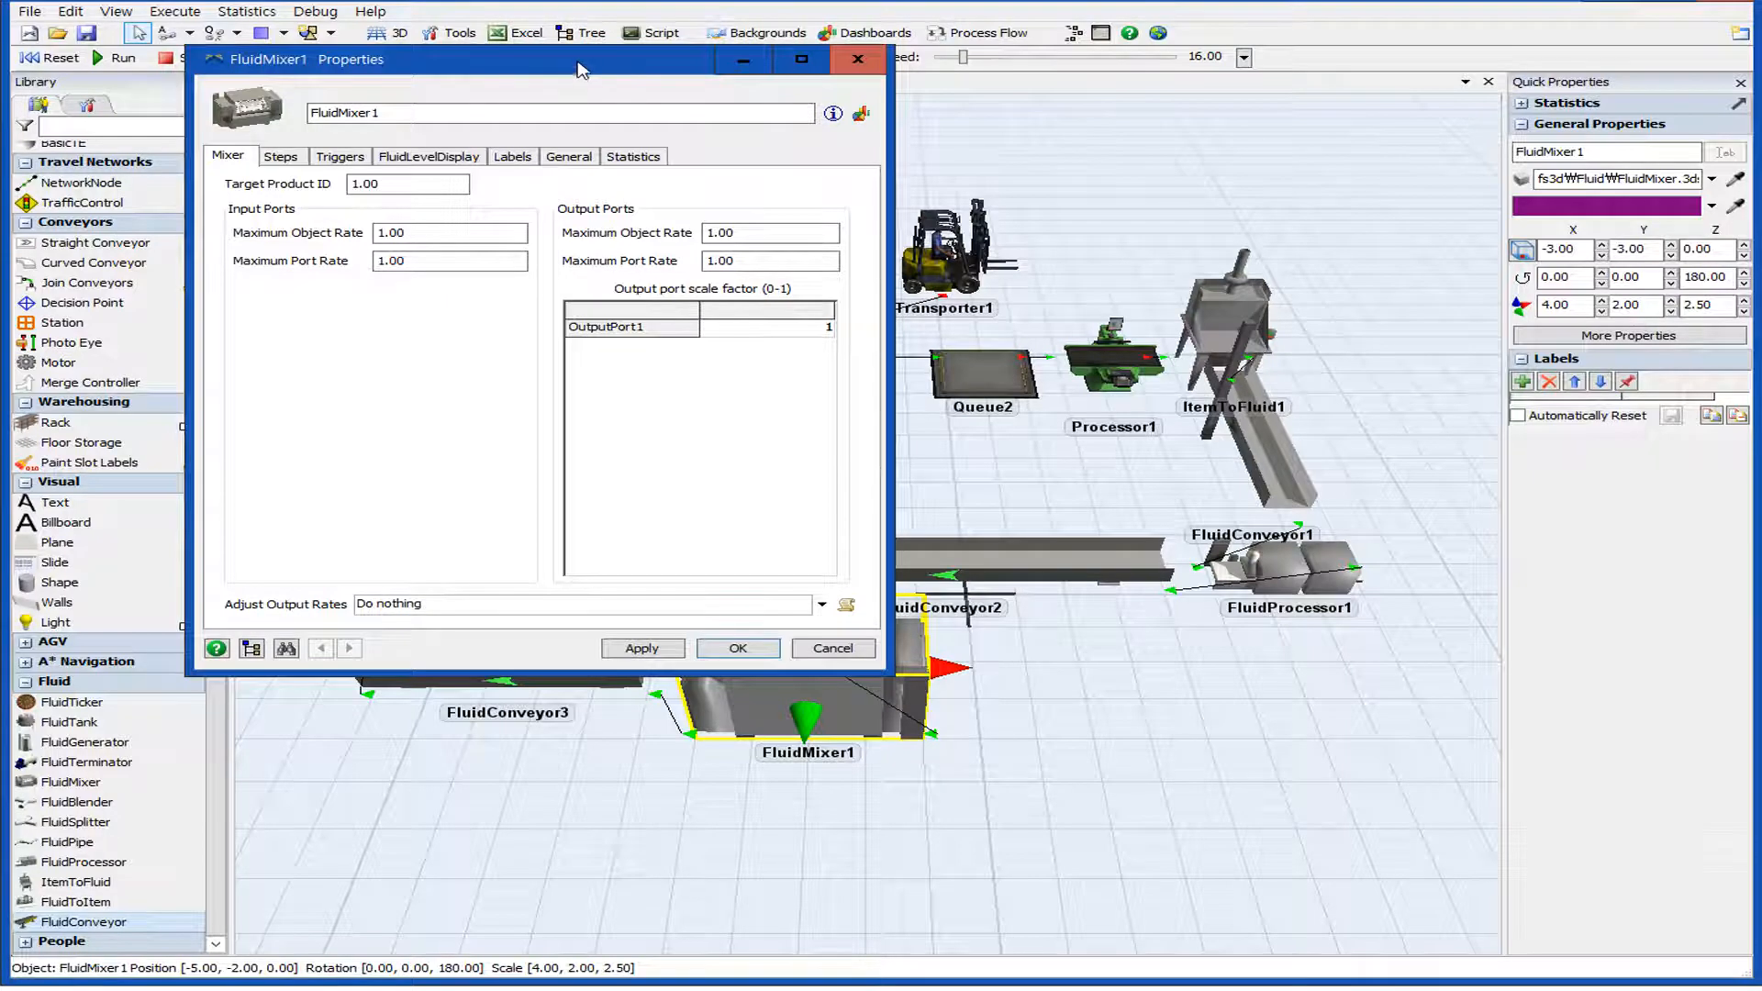
pyautogui.moveTo(578, 68); pyautogui.dragTo(919, 223)
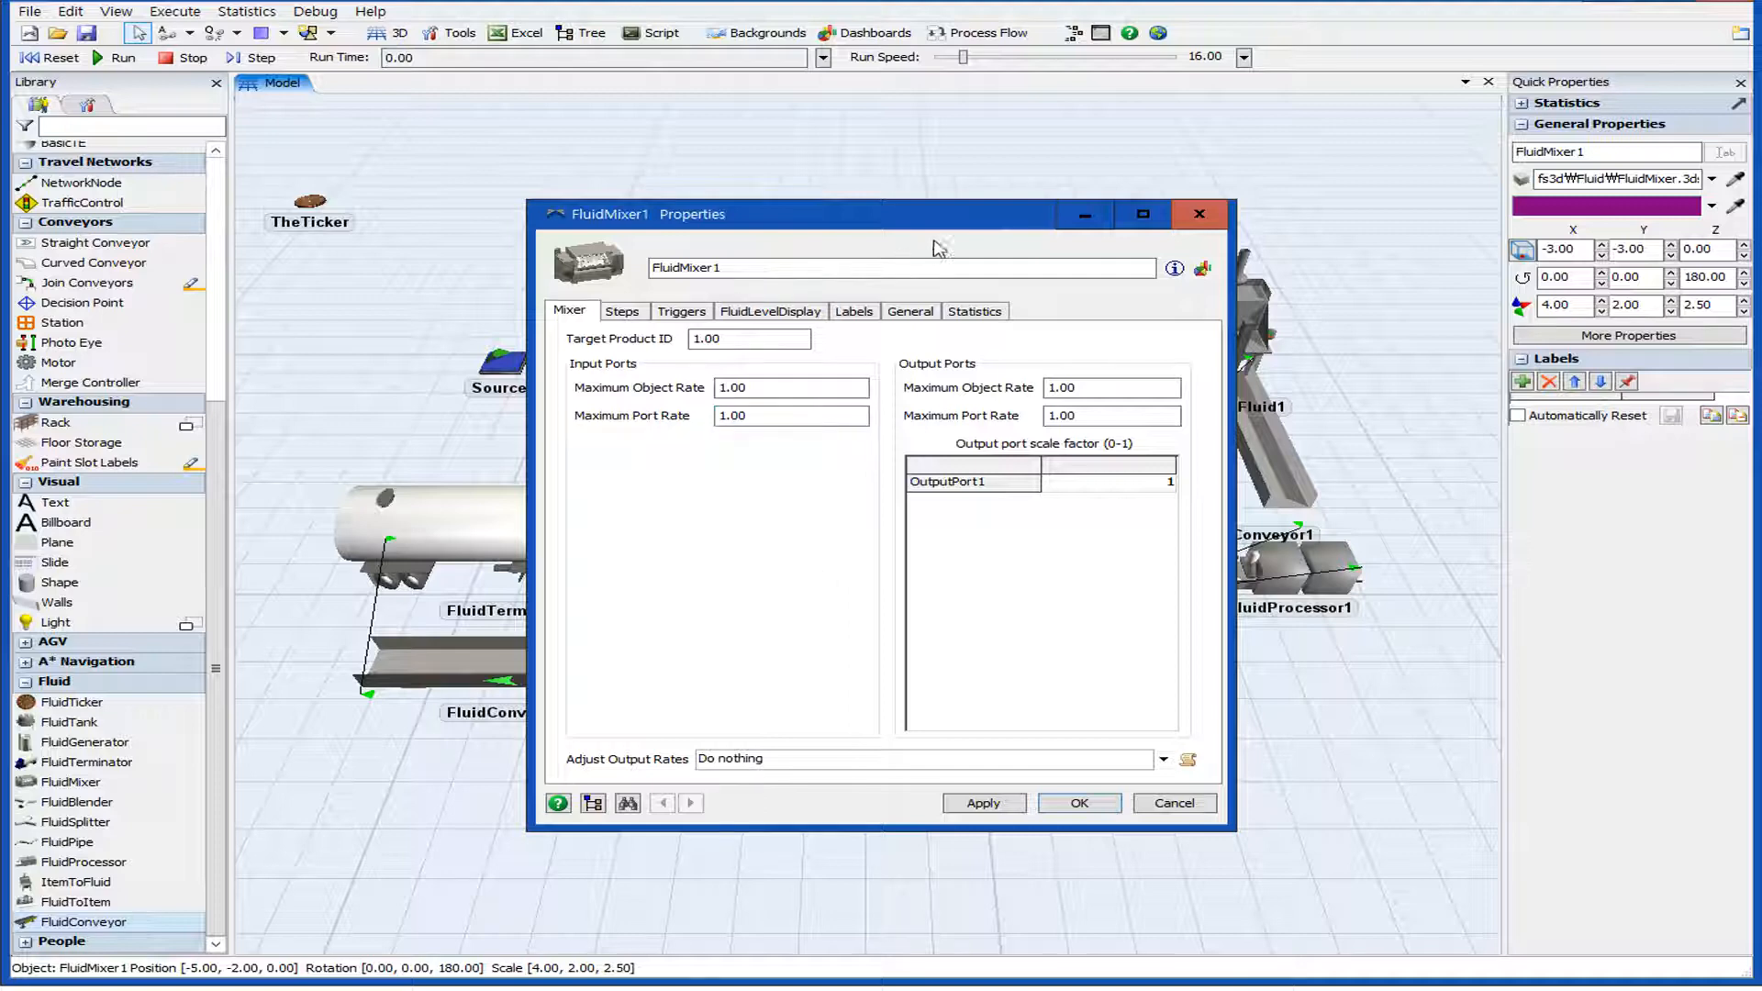
pyautogui.moveTo(968, 227); pyautogui.dragTo(394, 211)
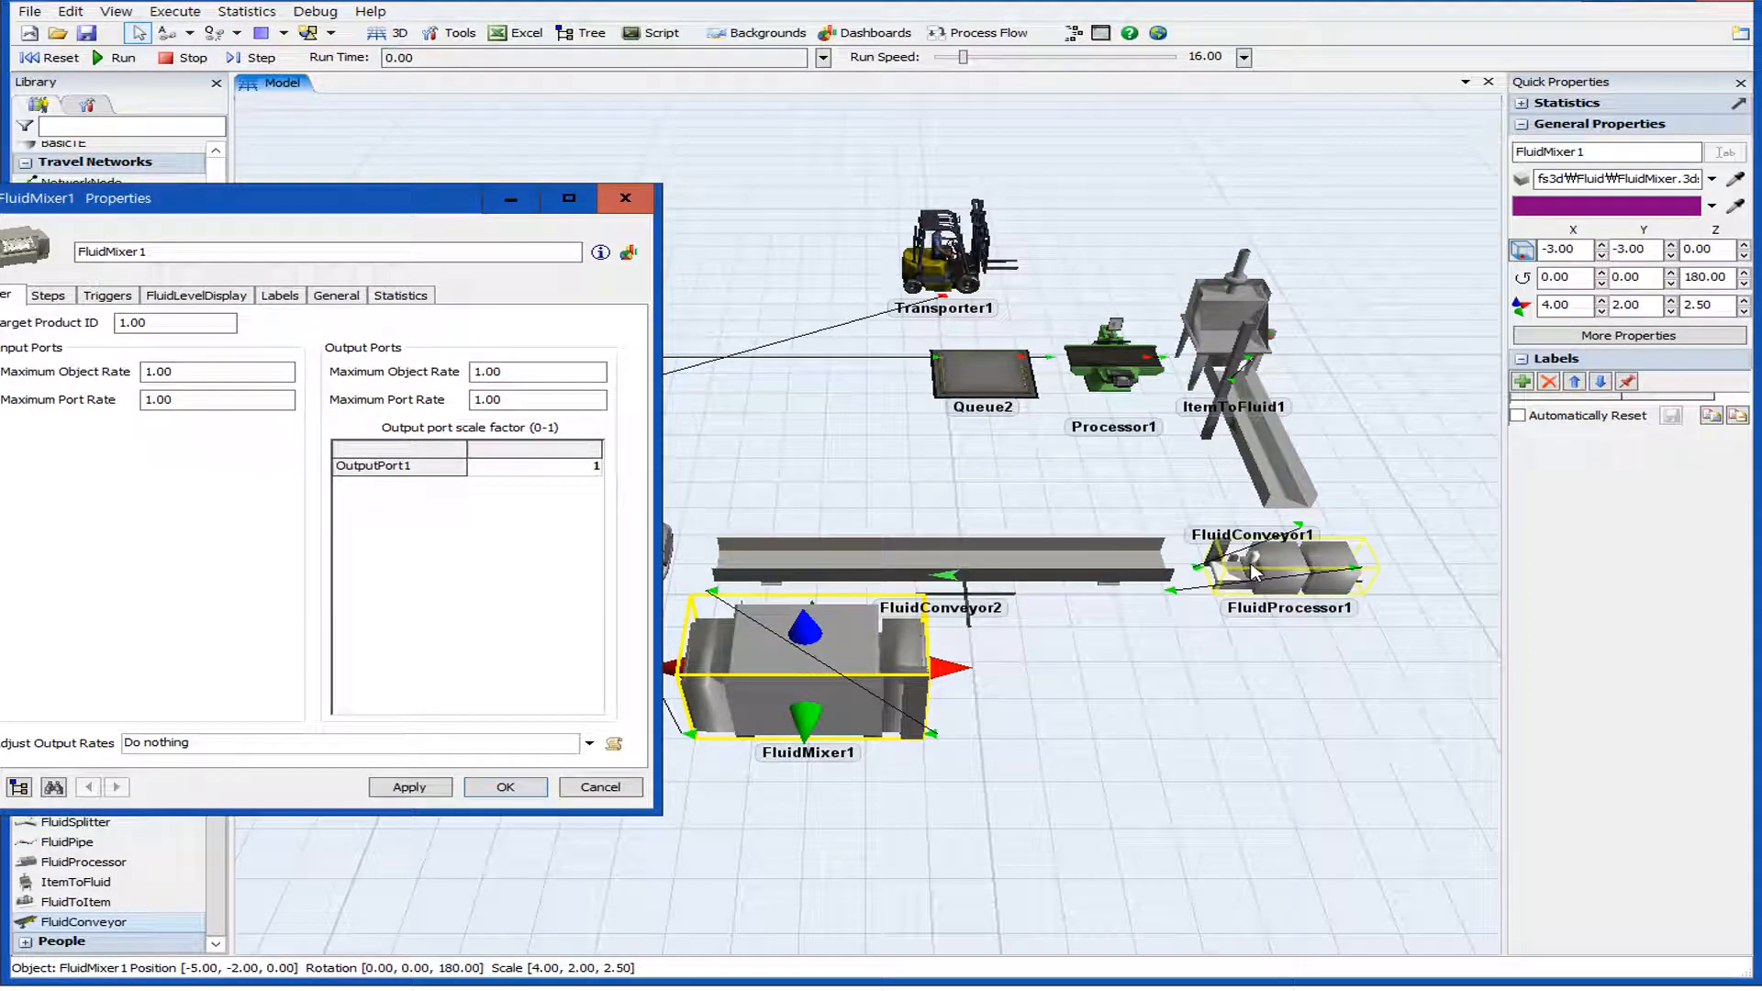
pyautogui.moveTo(365, 206); pyautogui.dragTo(453, 222)
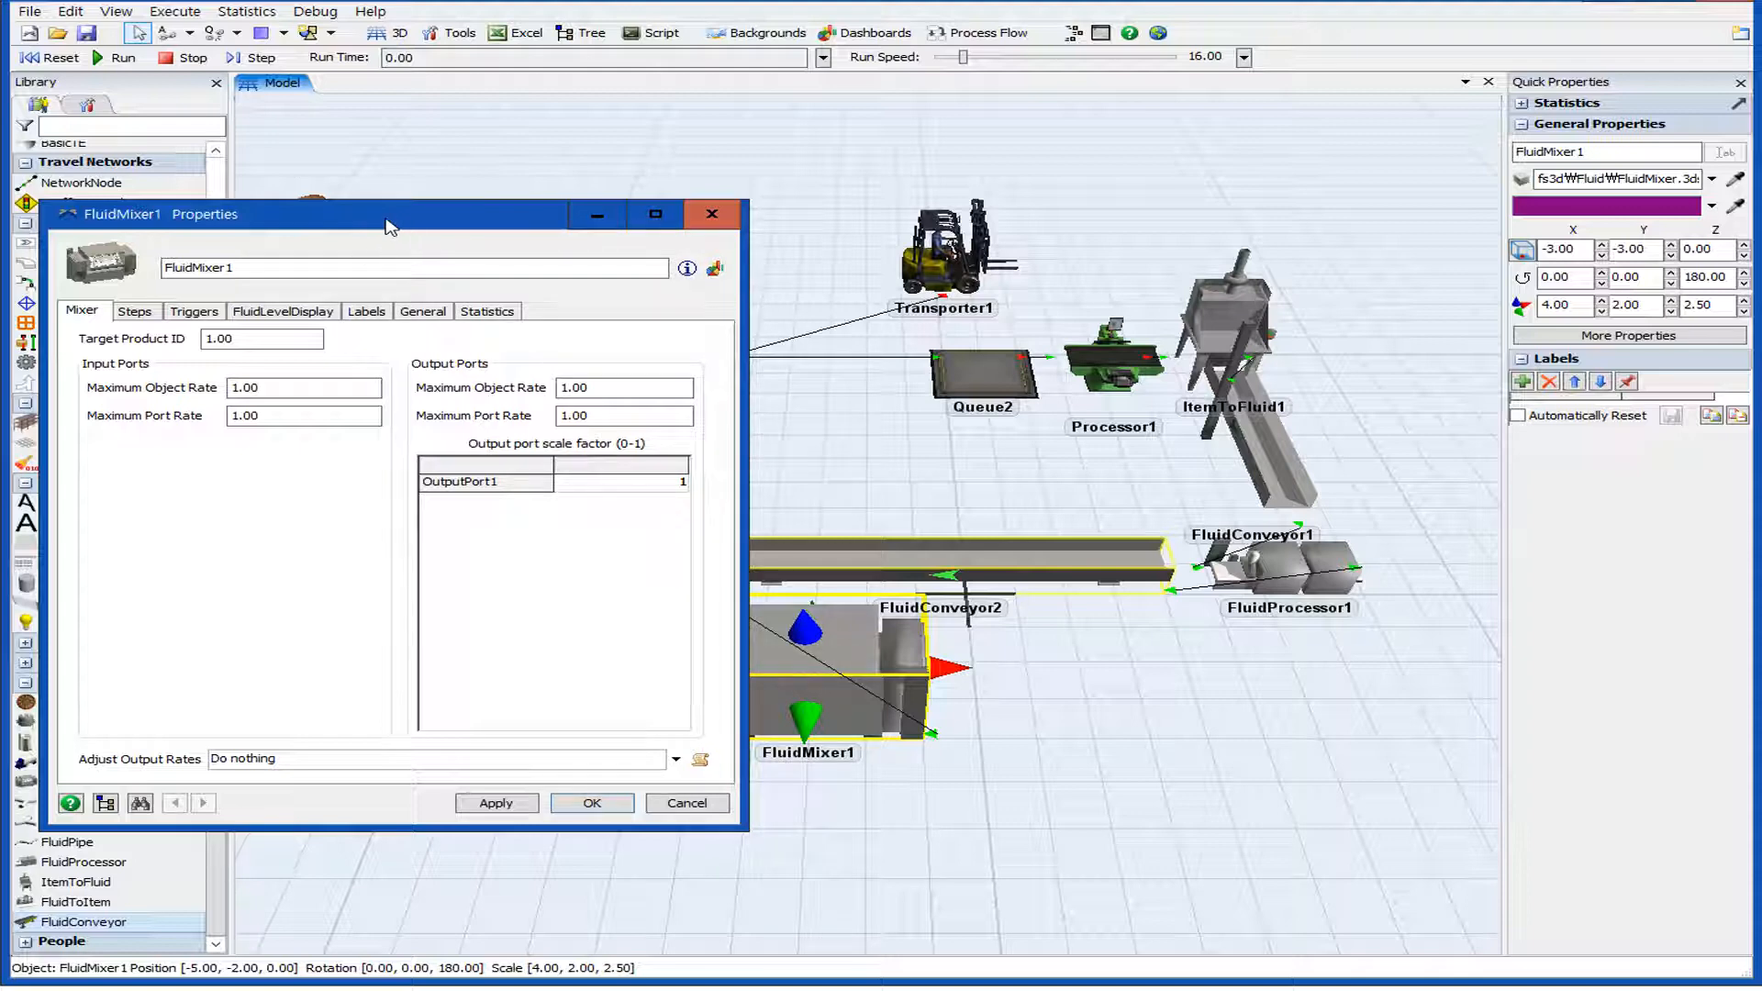
pyautogui.moveTo(387, 220); pyautogui.dragTo(690, 214)
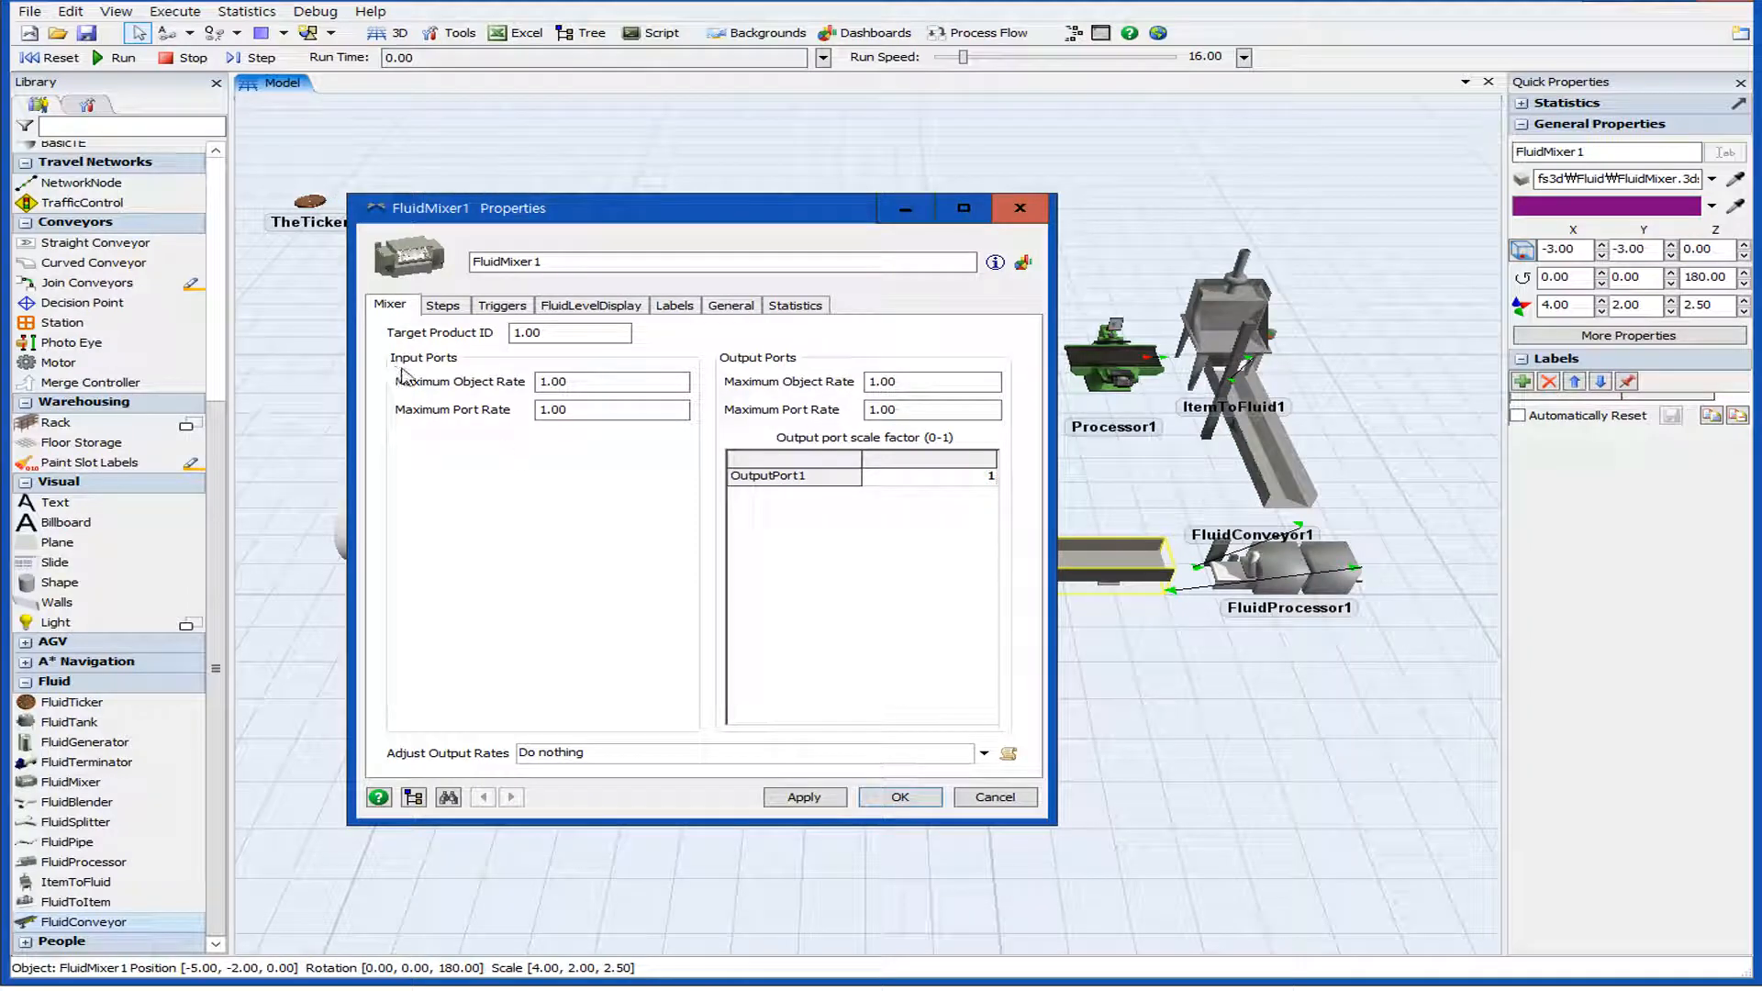
pyautogui.doubleClick(576, 382)
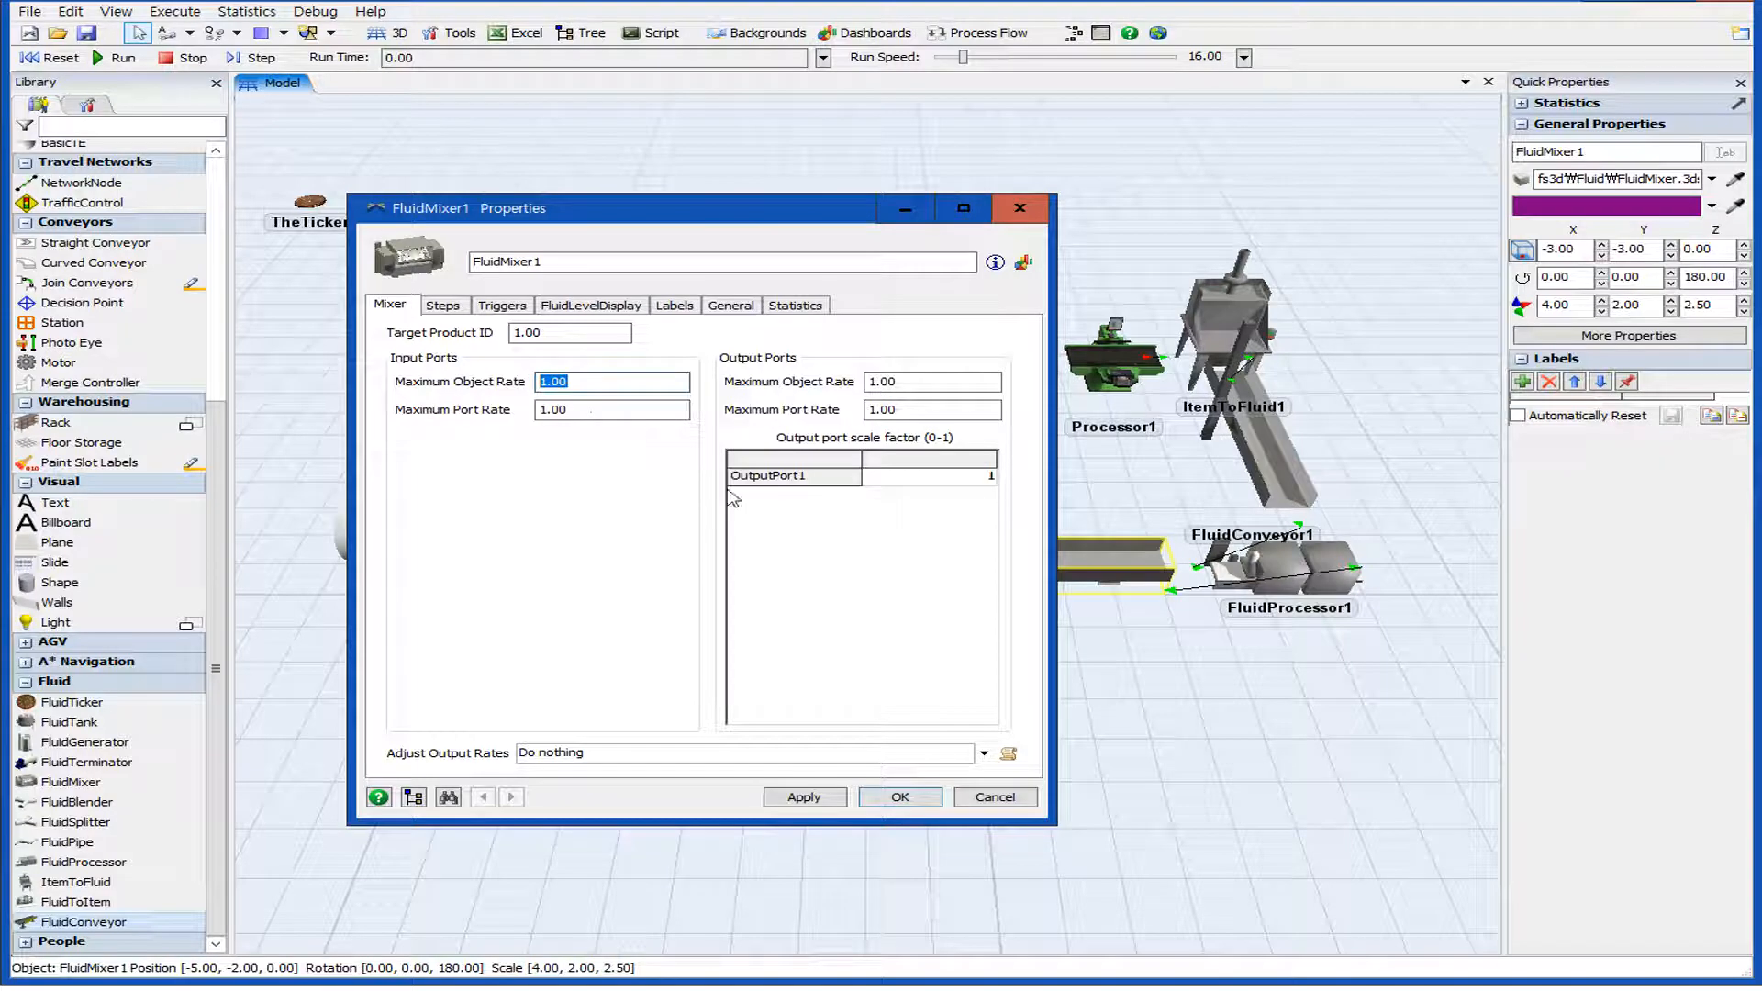
pyautogui.write('5')
pyautogui.doubleClick(598, 409)
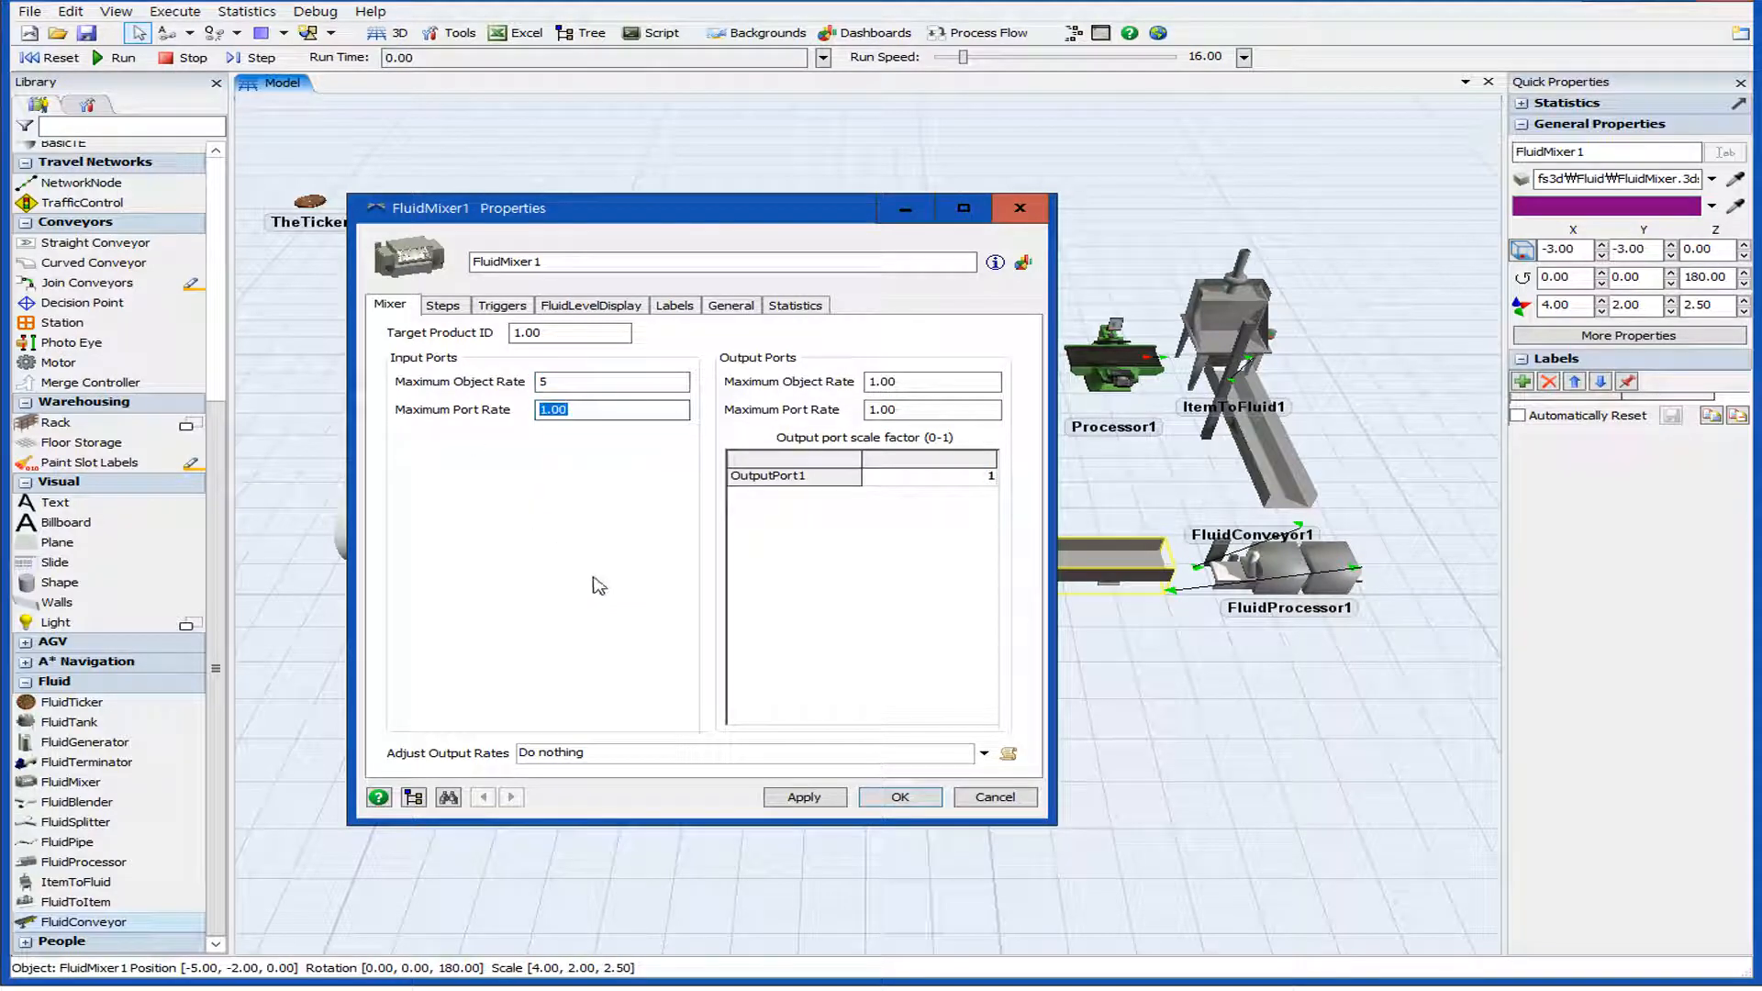
pyautogui.write('5')
# Set the maximum object rate and maximum port rate of FluidMixer1's output ports to 5, and apply the changes.
pyautogui.doubleClick(908, 382)
pyautogui.write('5')
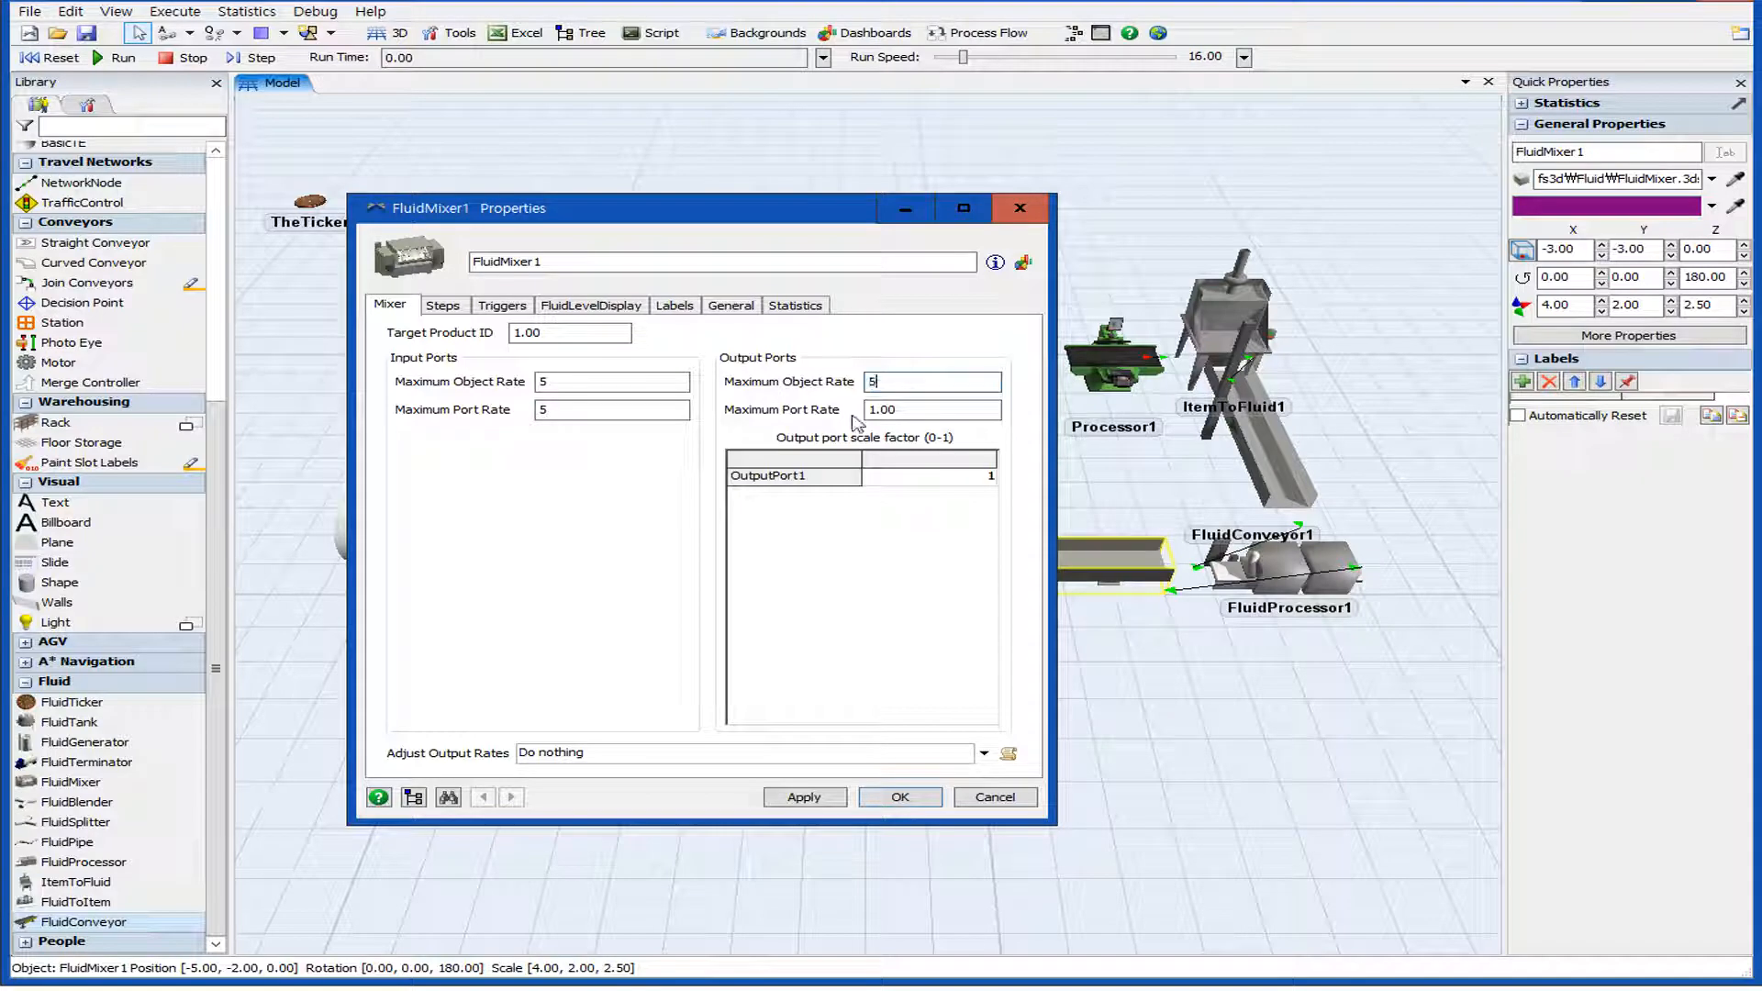
pyautogui.doubleClick(903, 410)
pyautogui.write('5')
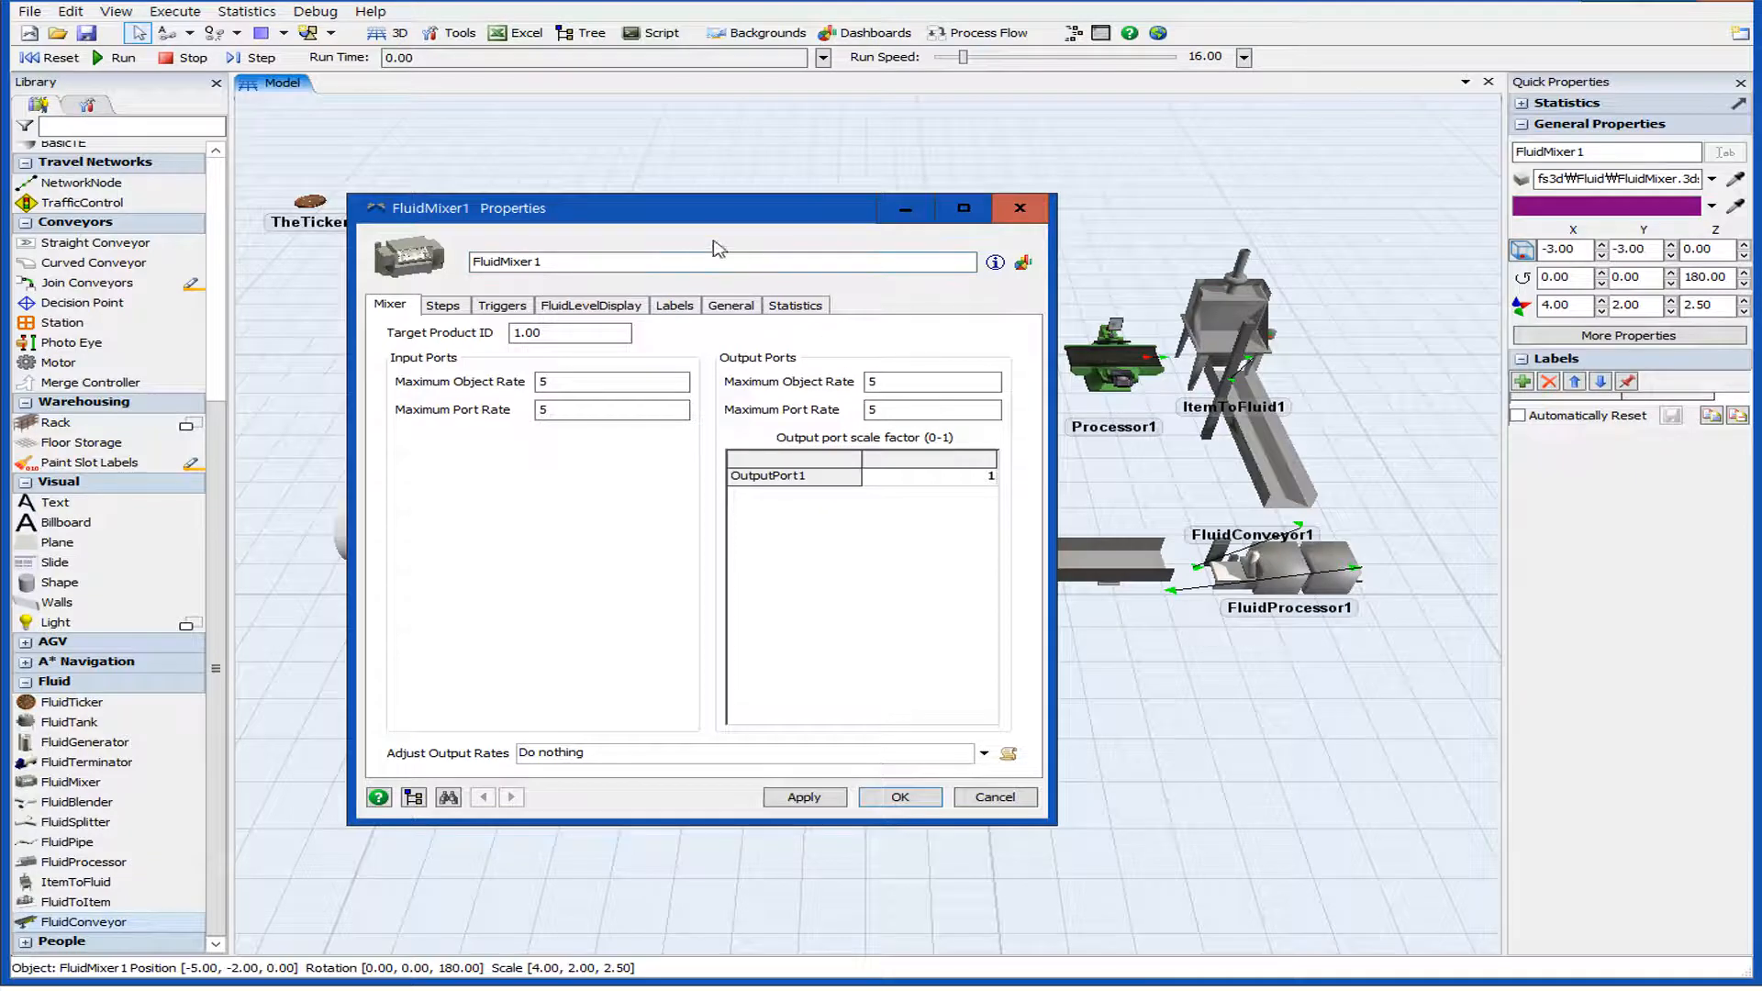
pyautogui.moveTo(731, 222); pyautogui.dragTo(731, 195)
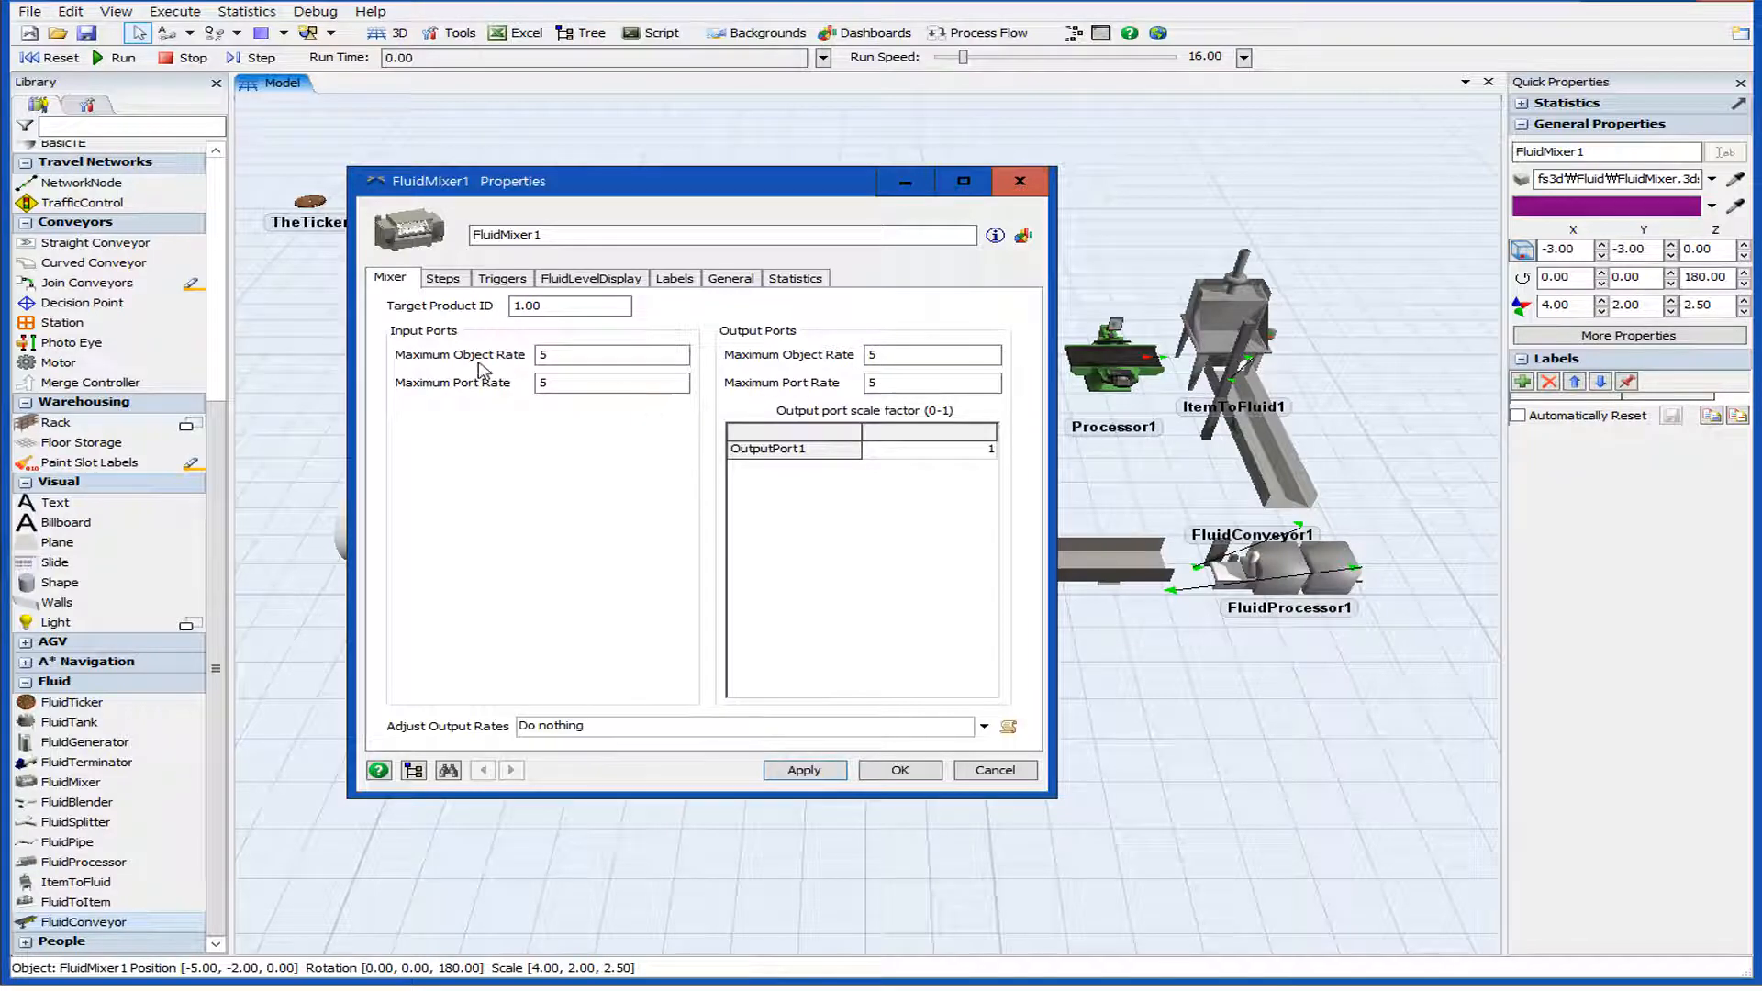
# Set the number of mixer steps of FluidMixer1 to 1 and update the steps table.
pyautogui.click(443, 286)
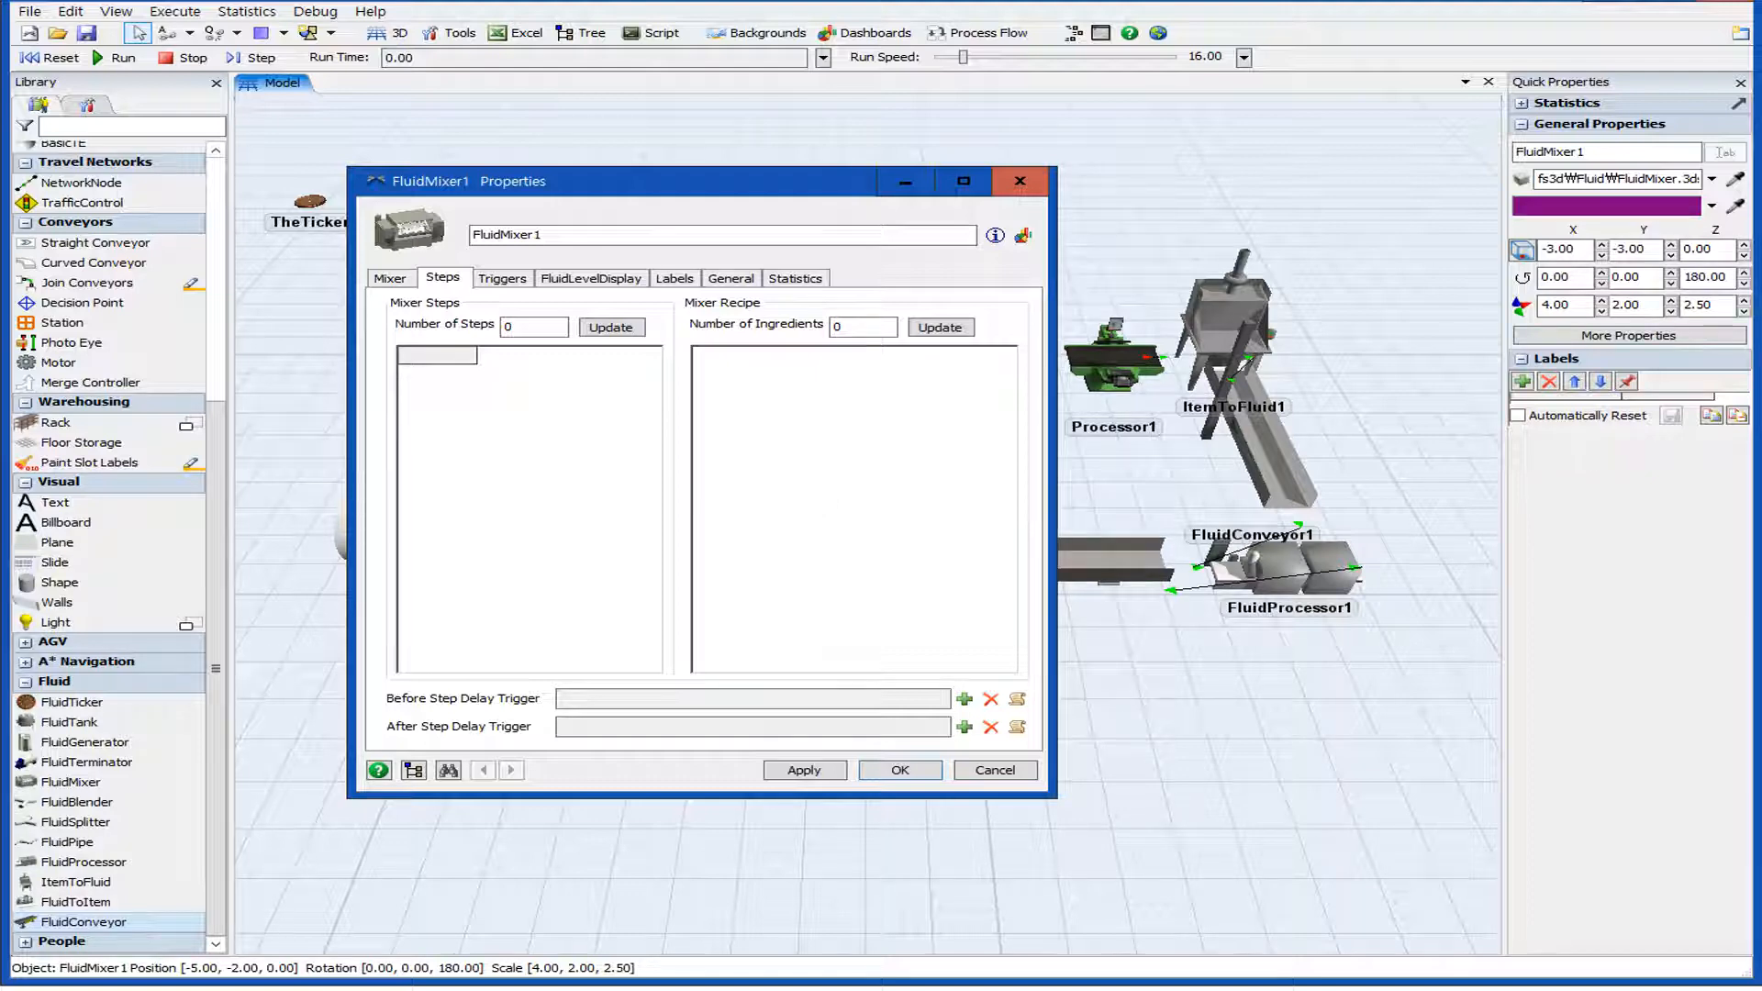
pyautogui.click(1065, 265)
pyautogui.click(729, 206)
pyautogui.moveTo(688, 192); pyautogui.dragTo(408, 236)
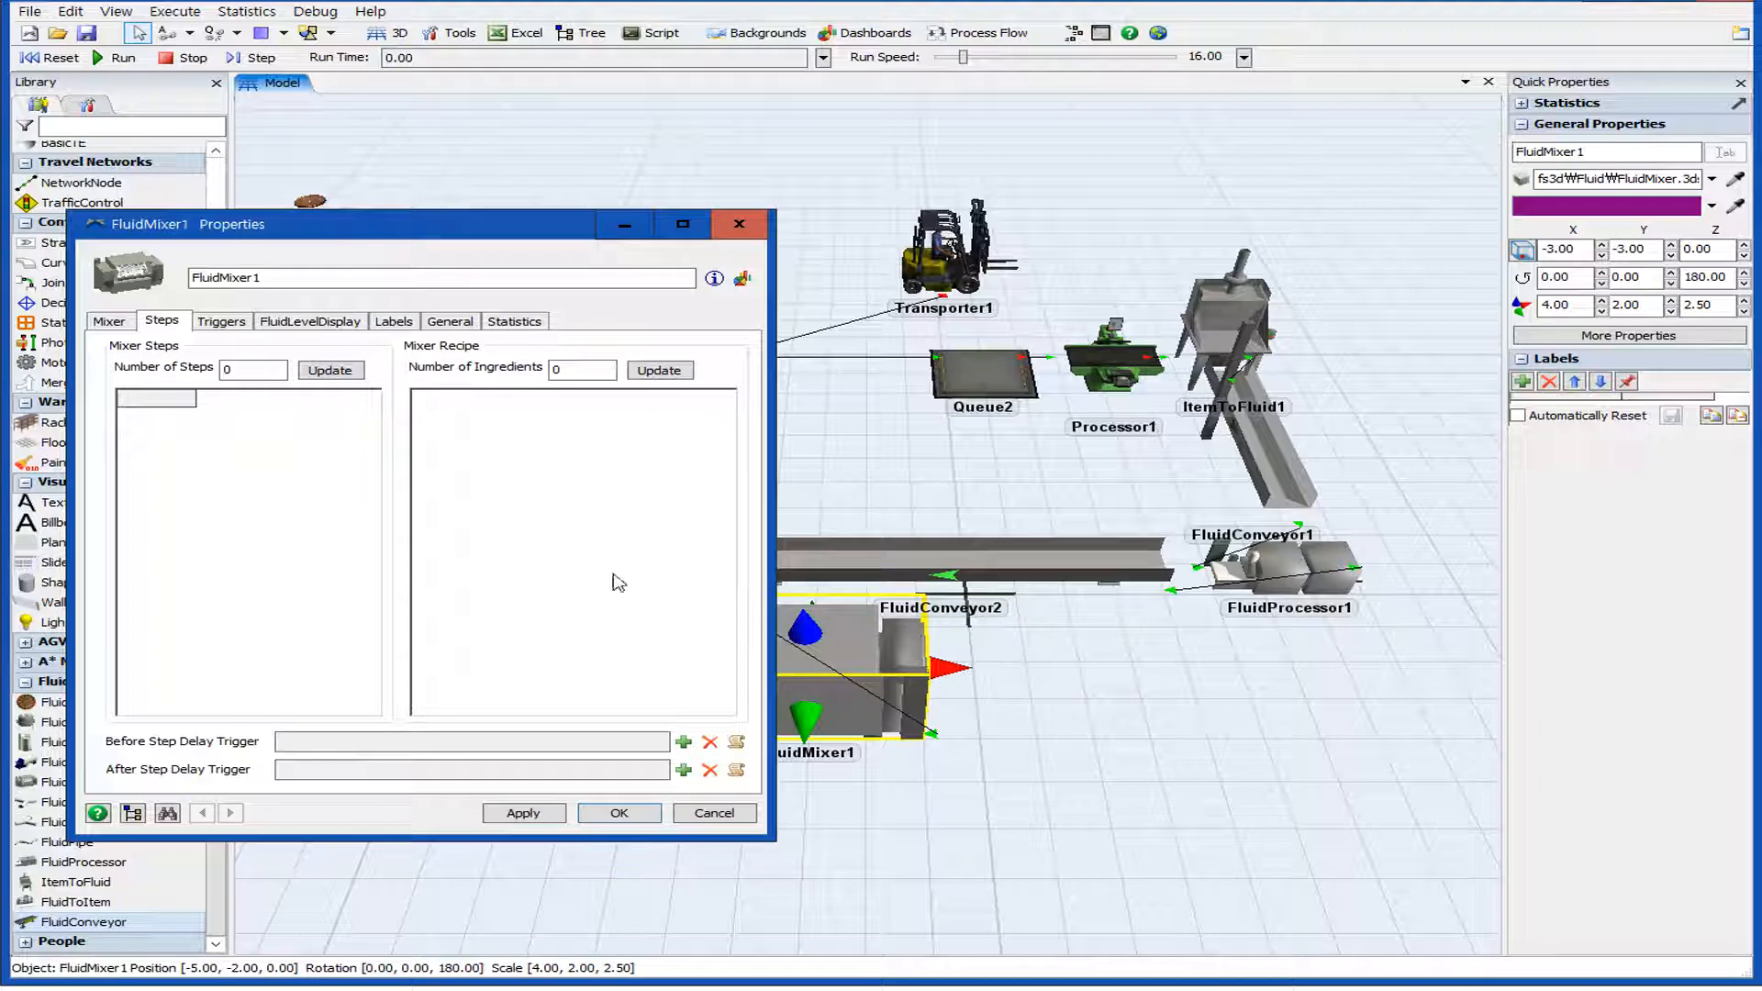
pyautogui.moveTo(414, 227); pyautogui.dragTo(687, 164)
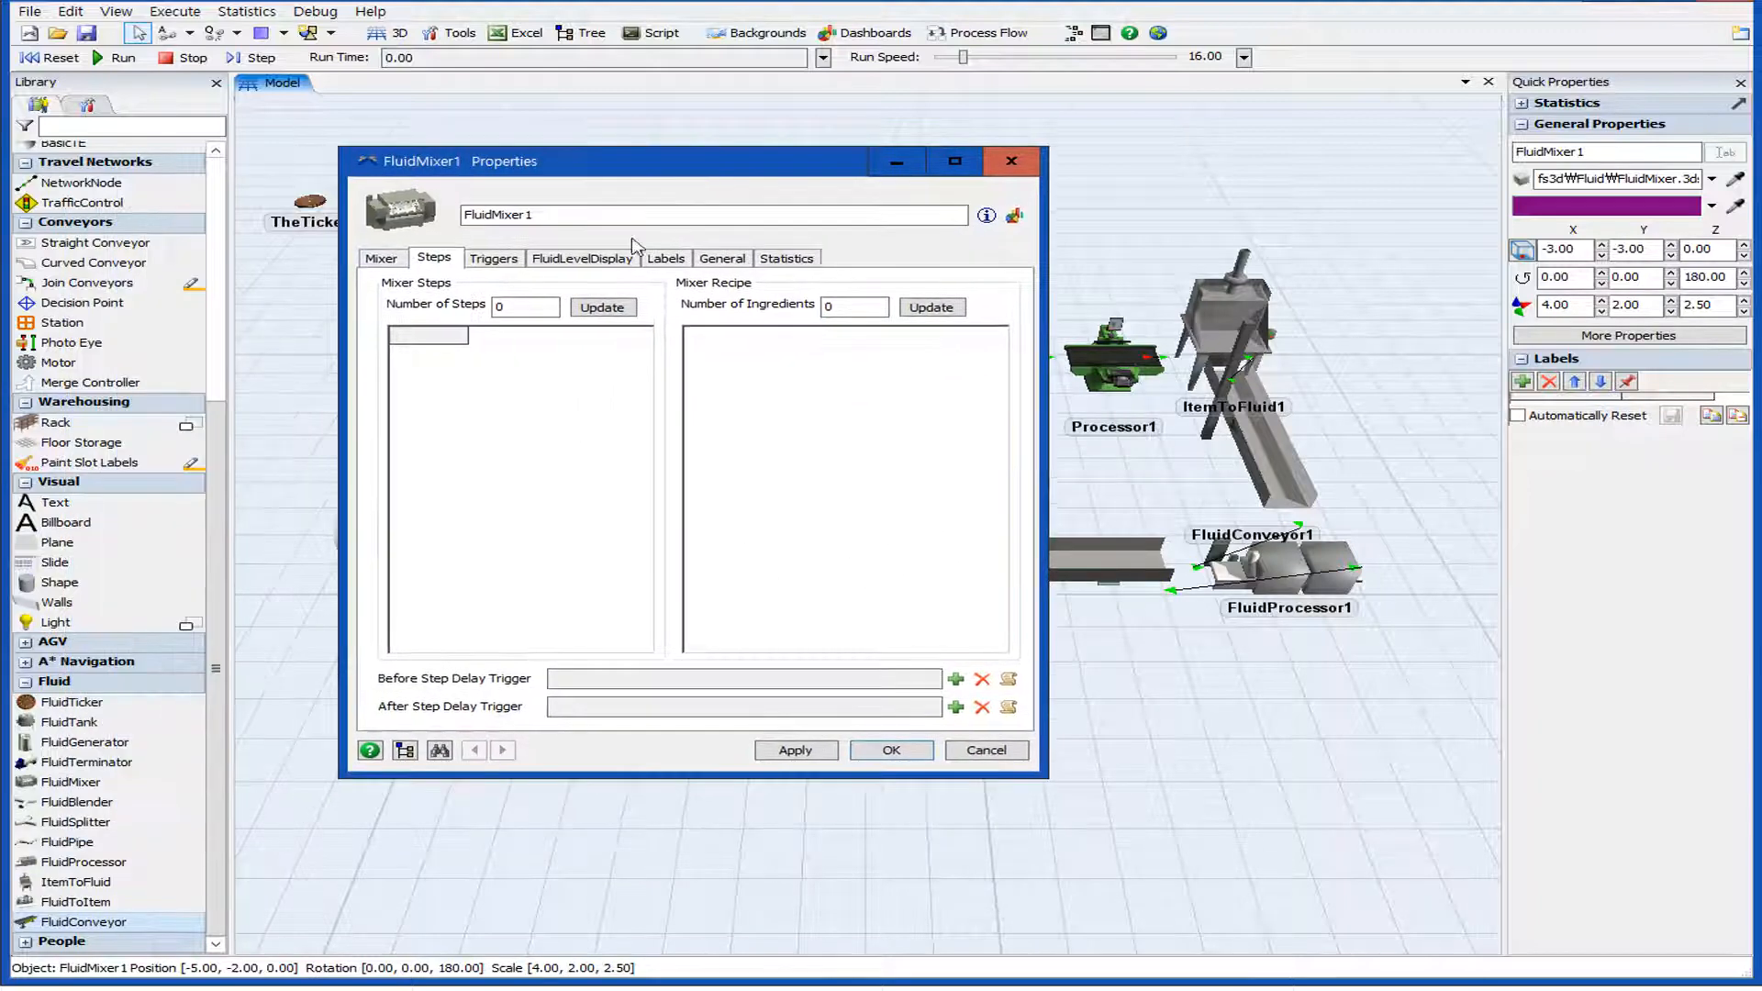
pyautogui.doubleClick(523, 307)
pyautogui.write('1')
pyautogui.click(610, 312)
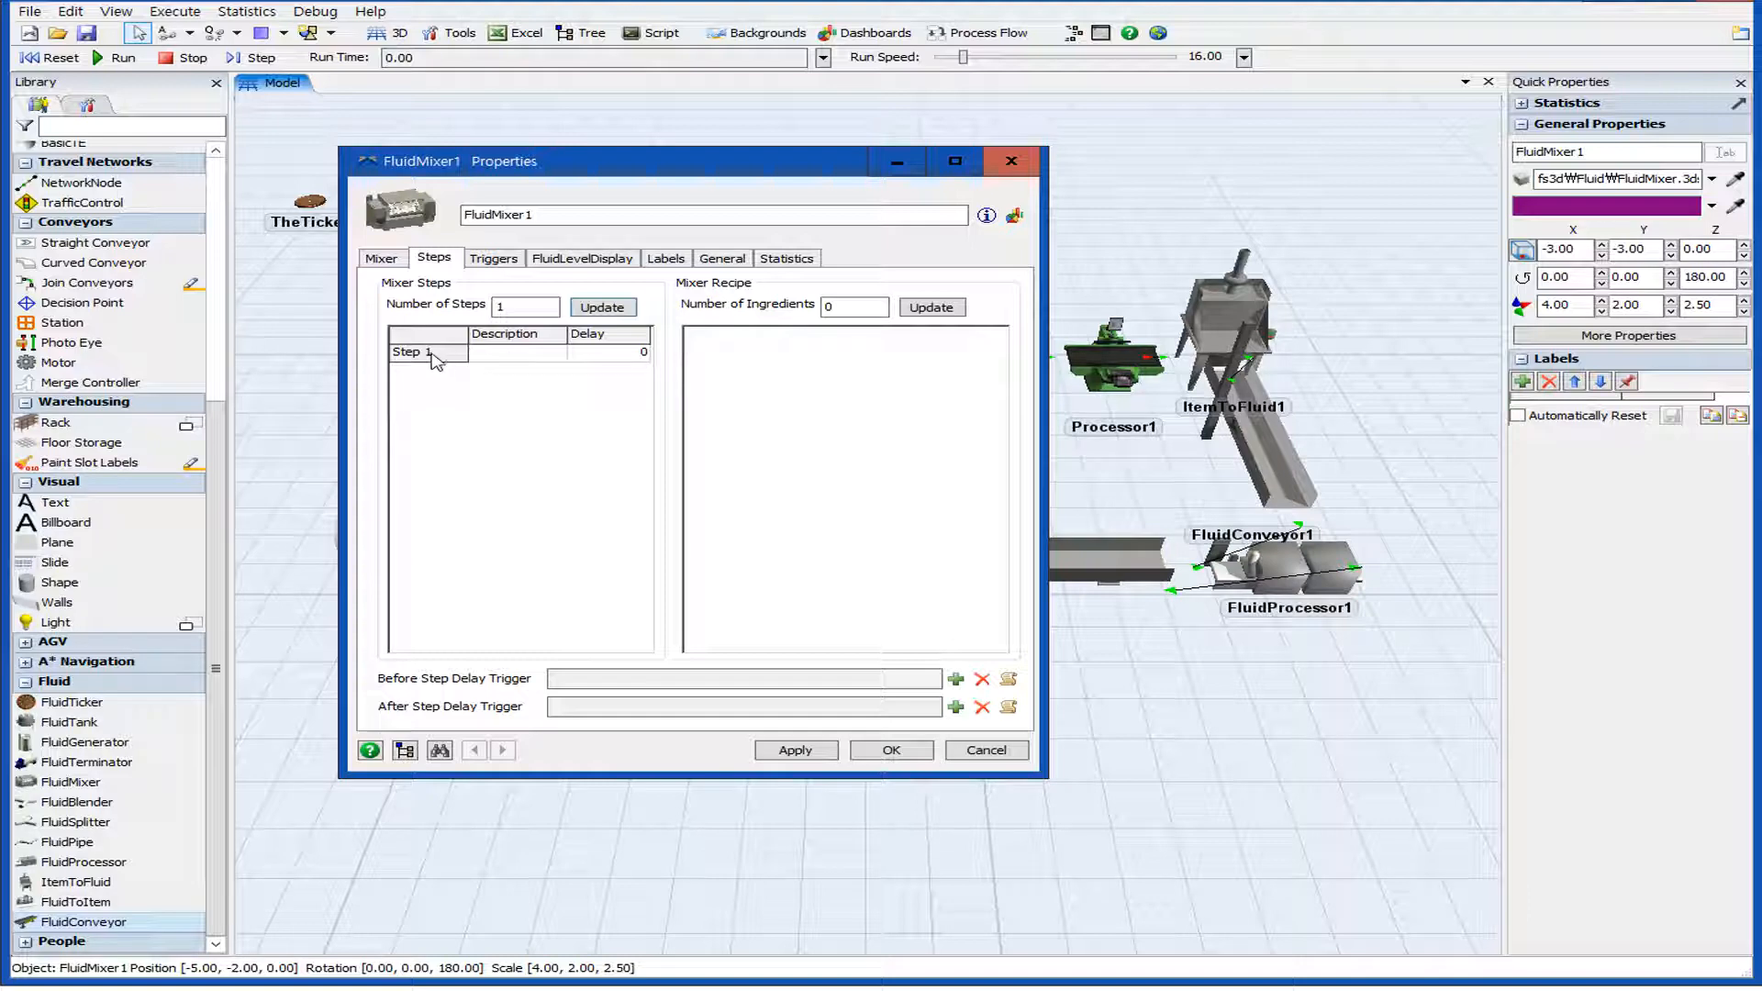
# Set the delay of Step 1 in FluidMixer1's steps table to 10.
pyautogui.click(611, 357)
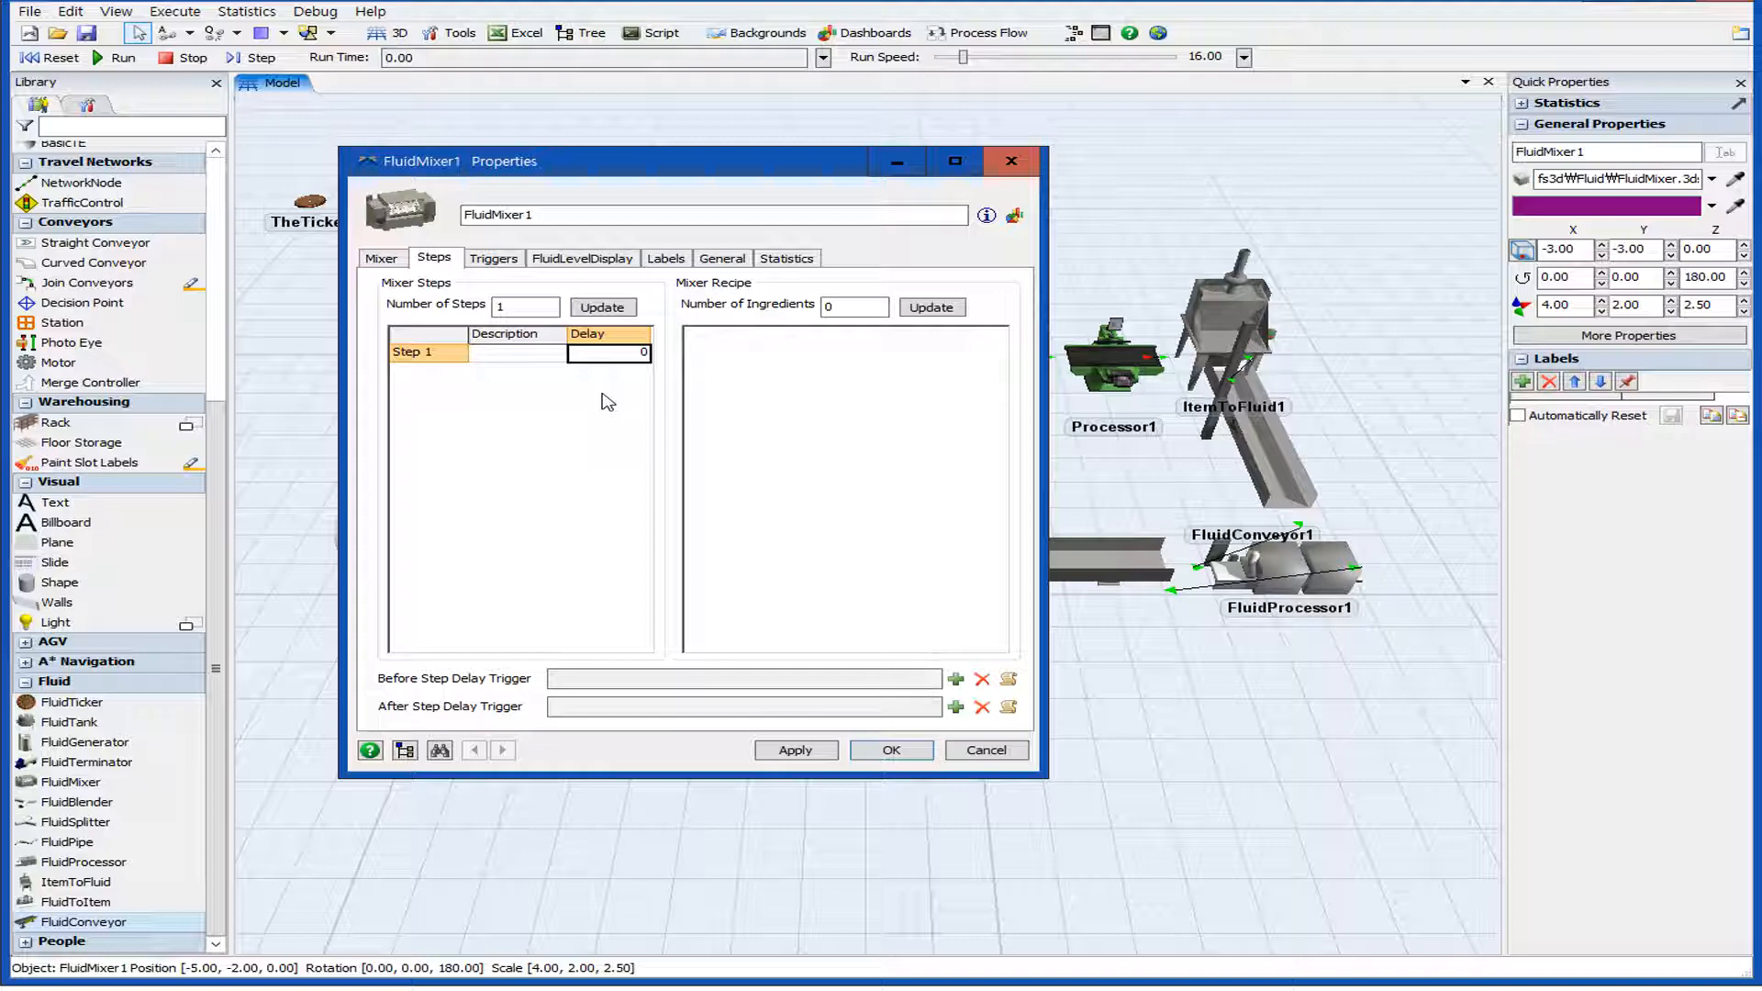
pyautogui.write('10')
pyautogui.click(608, 402)
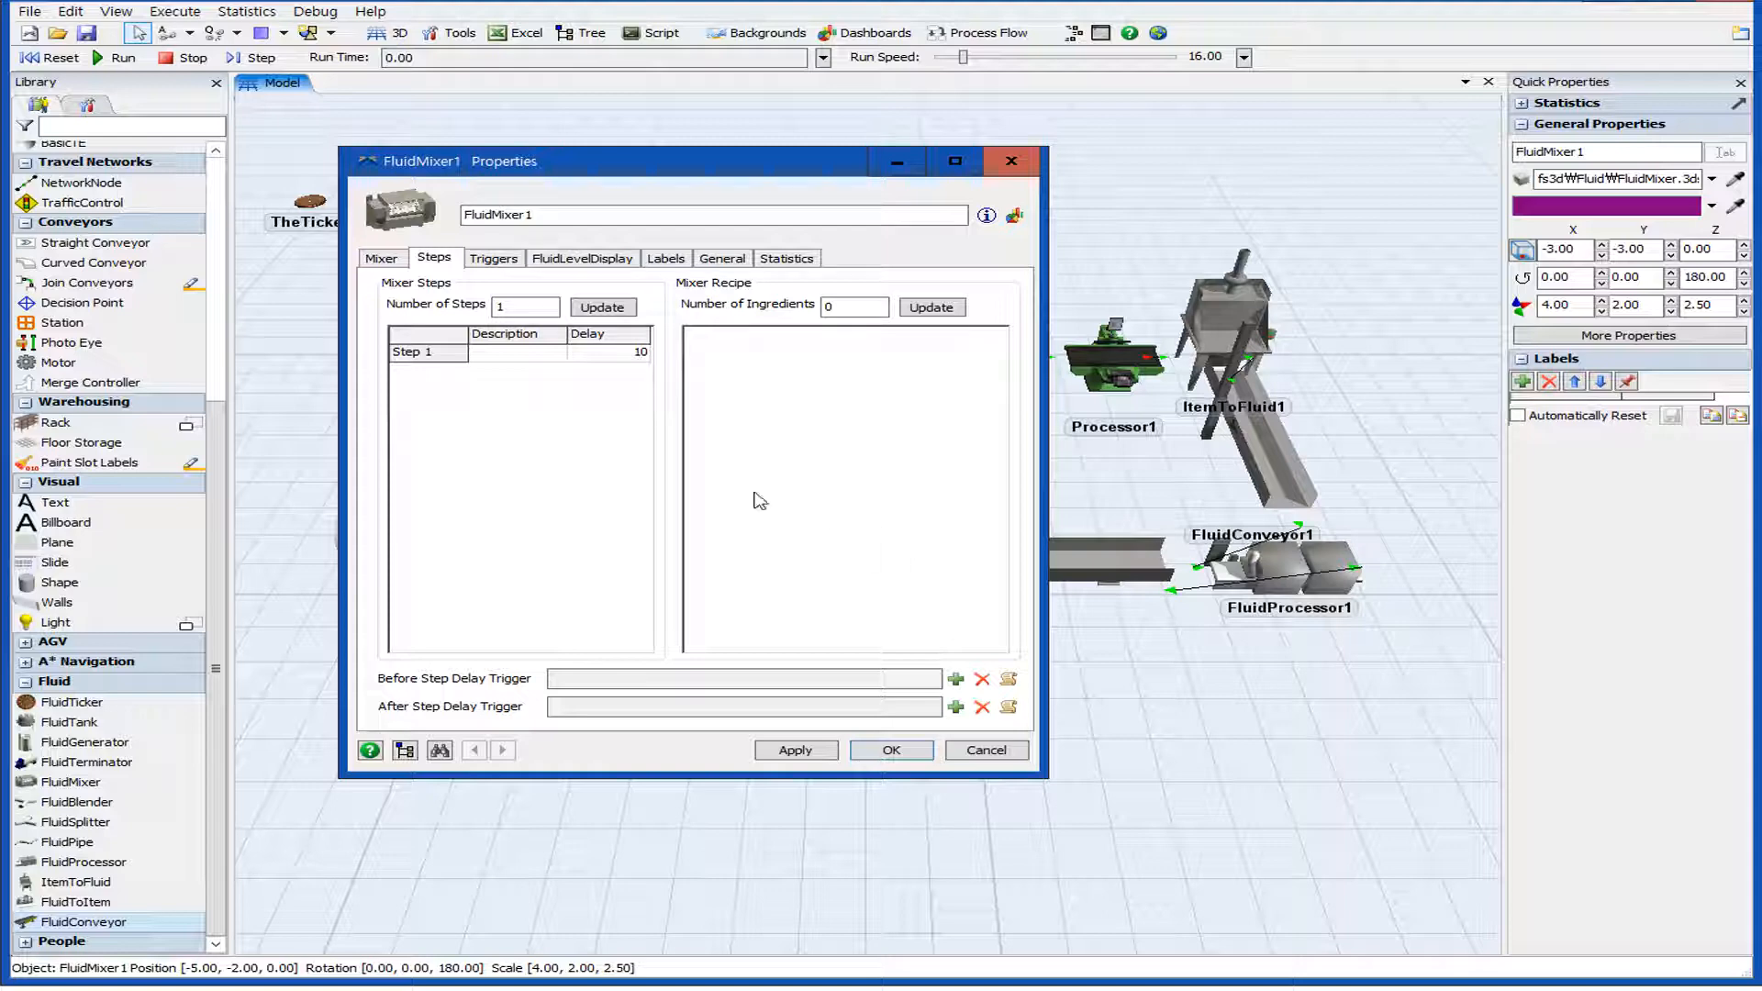
pyautogui.click(426, 358)
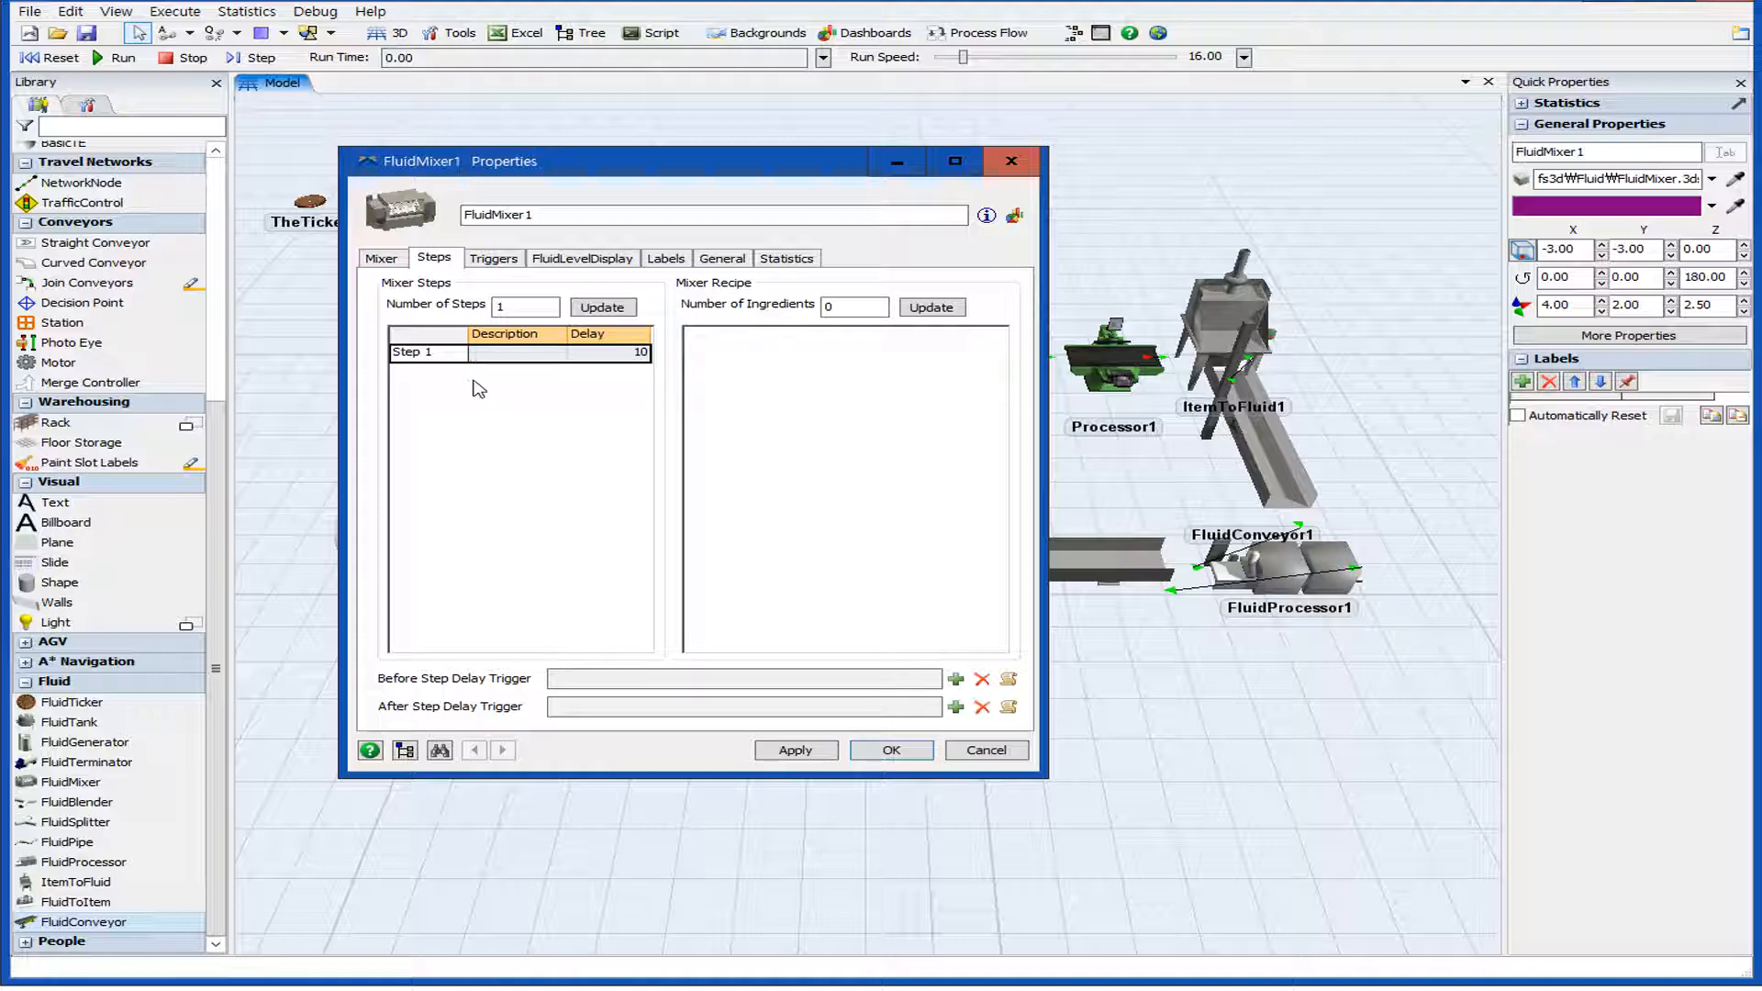
pyautogui.click(607, 354)
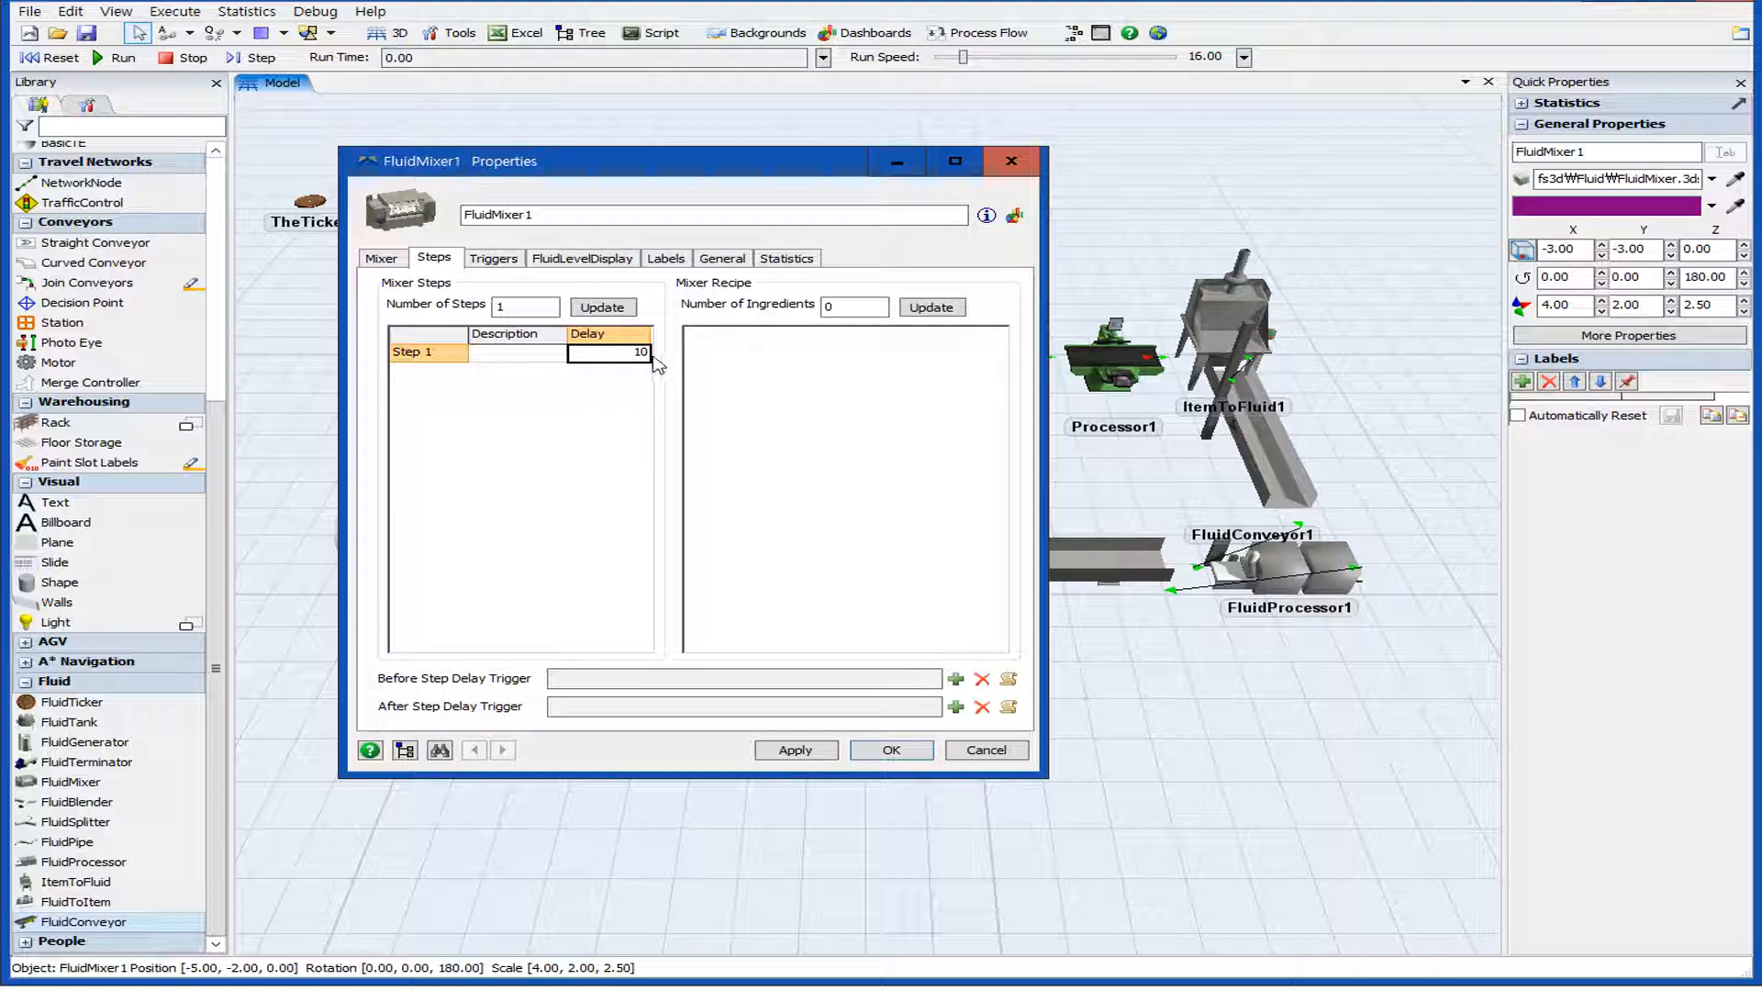
# Set the number of ingredients in FluidMixer1's recipe to 1 and update the recipe table.
pyautogui.doubleClick(853, 307)
pyautogui.write('1')
pyautogui.click(931, 307)
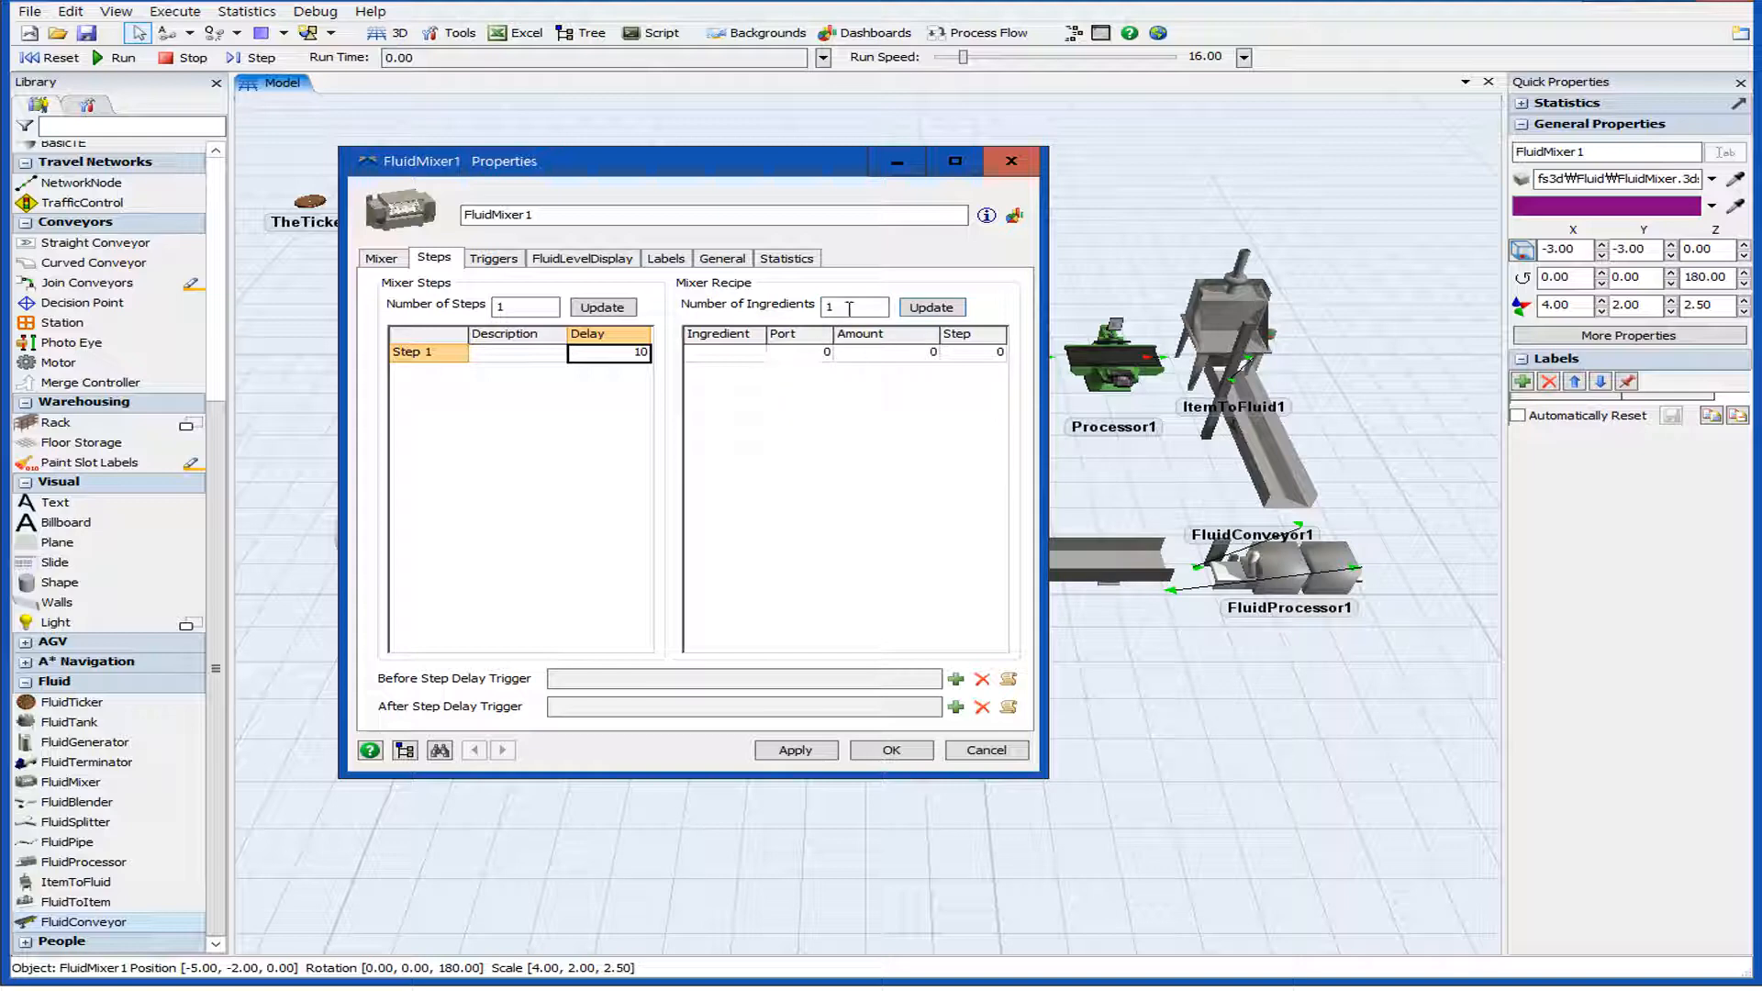
pyautogui.moveTo(834, 307); pyautogui.dragTo(797, 308)
pyautogui.click(842, 308)
pyautogui.click(1147, 380)
pyautogui.click(831, 453)
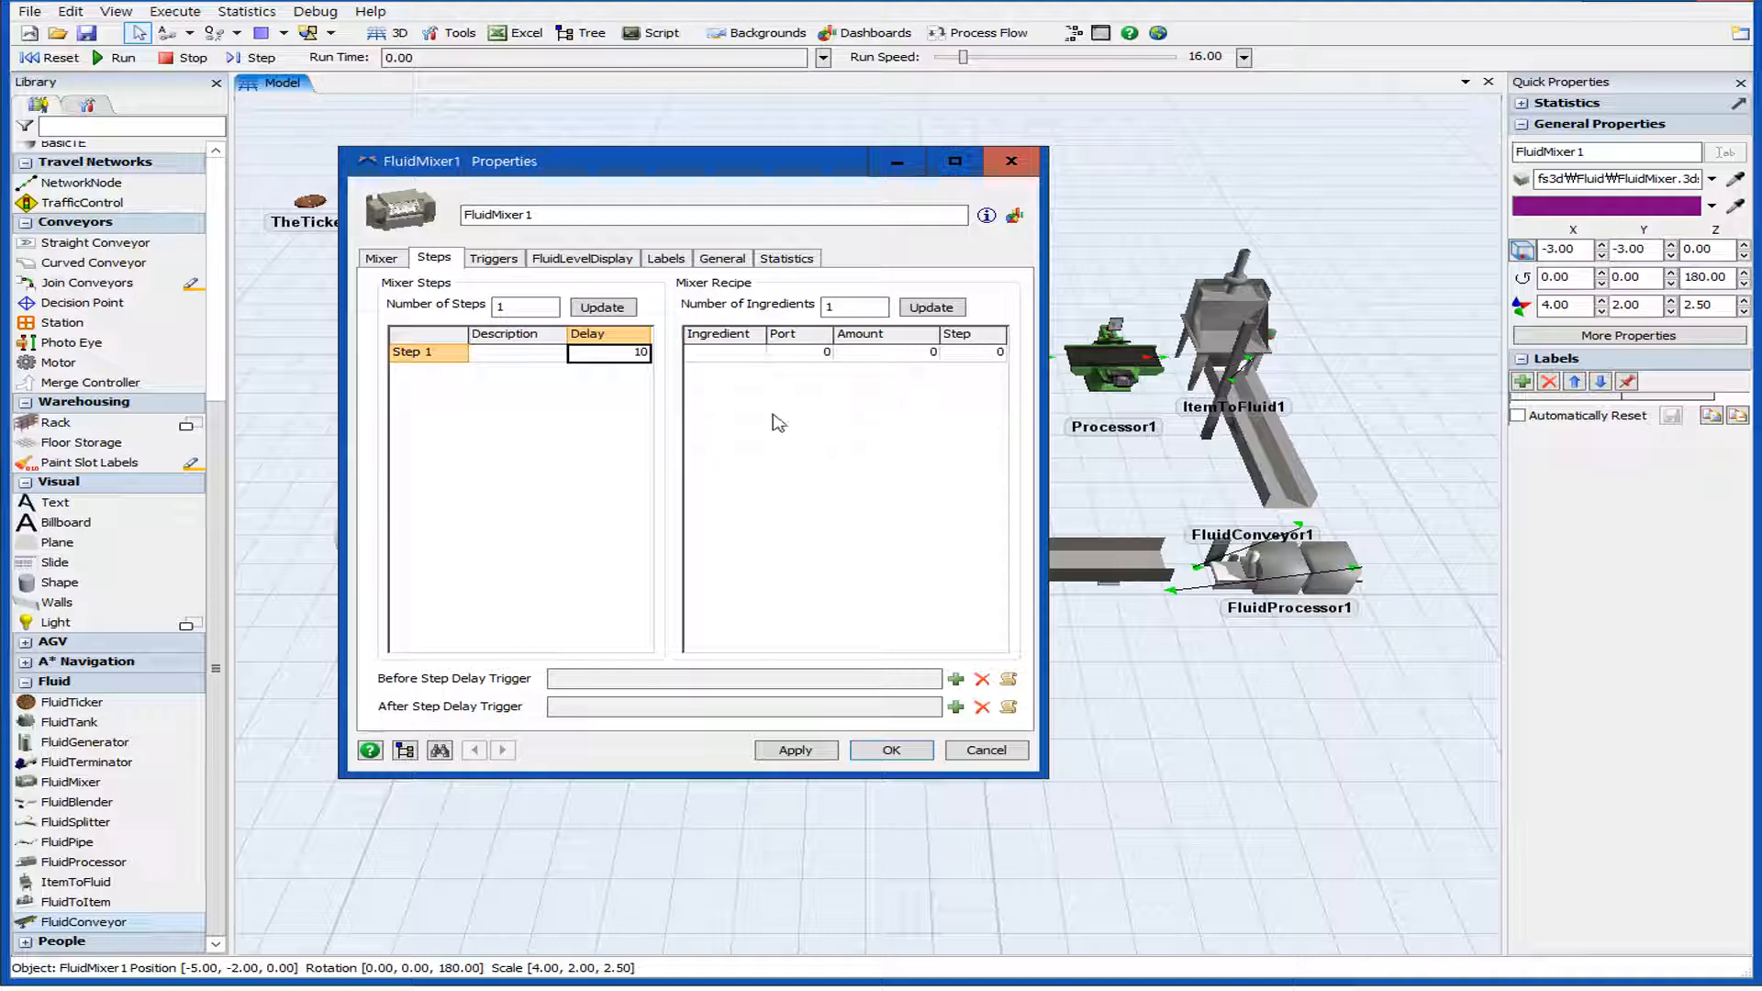
# Name the recipe ingredient MoltenMetal, and move and shorten the properties window to uncover the model.
pyautogui.click(732, 357)
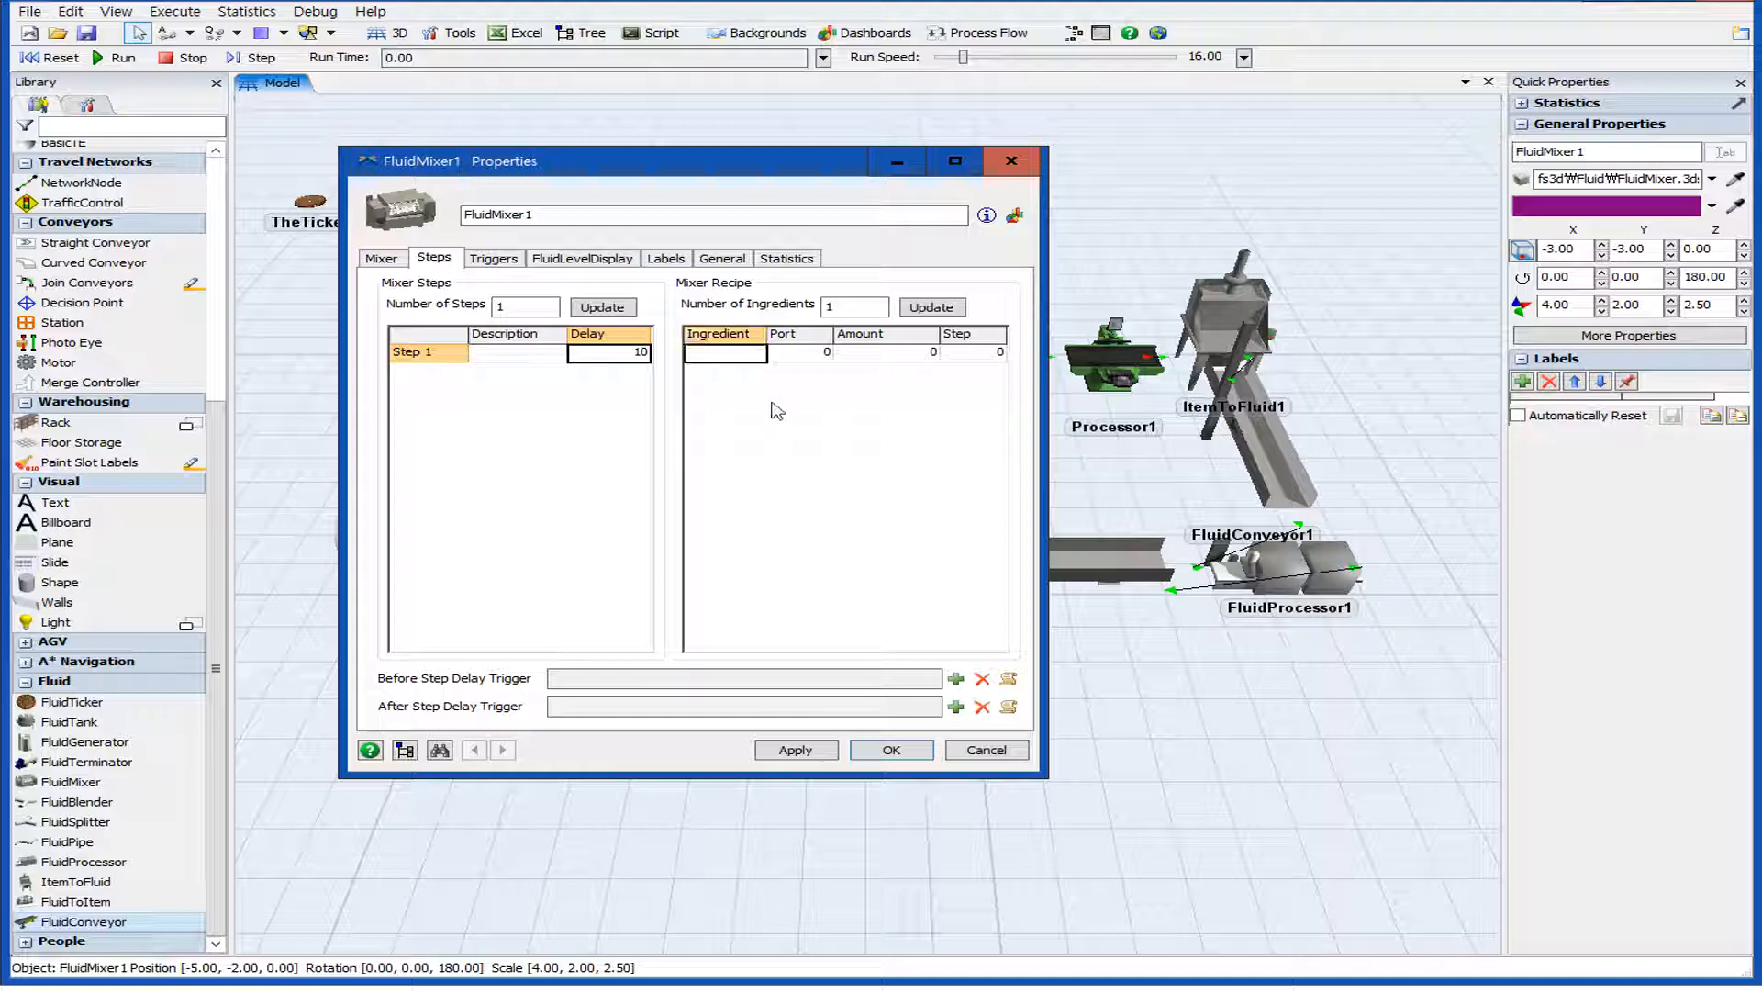
pyautogui.write('Molten')
pyautogui.write('Metal')
pyautogui.press('Return')
pyautogui.moveTo(819, 175); pyautogui.dragTo(510, 40)
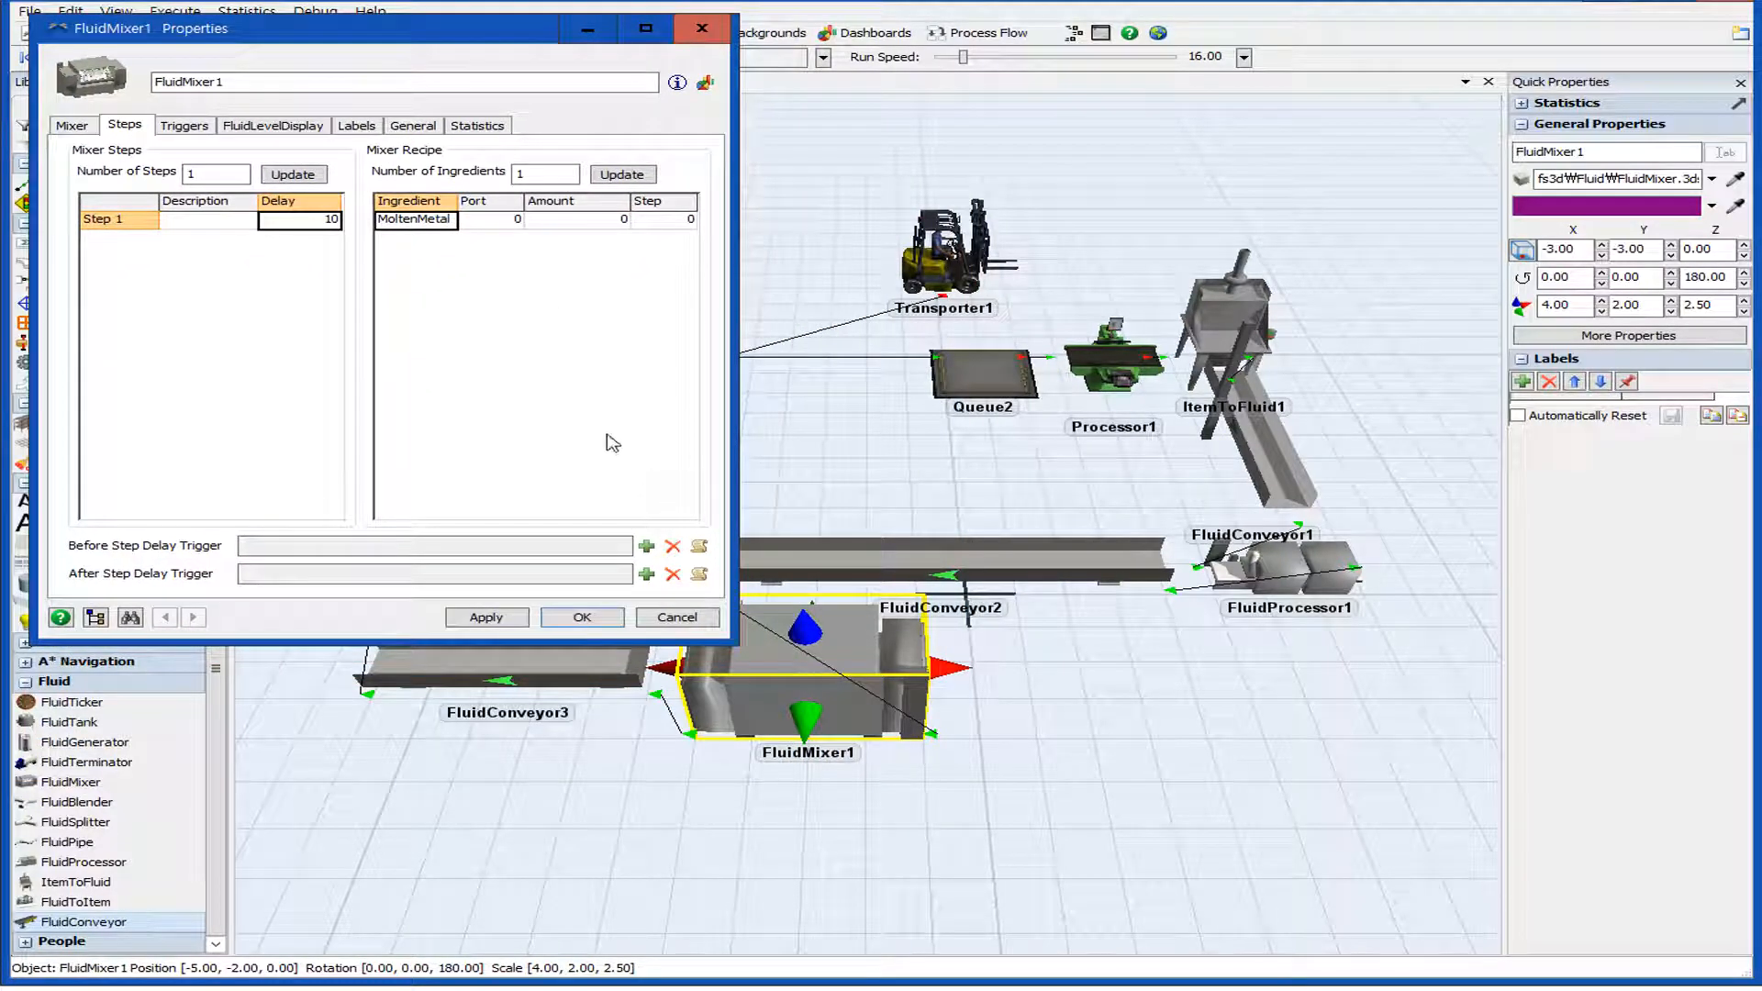
pyautogui.moveTo(454, 631); pyautogui.dragTo(456, 517)
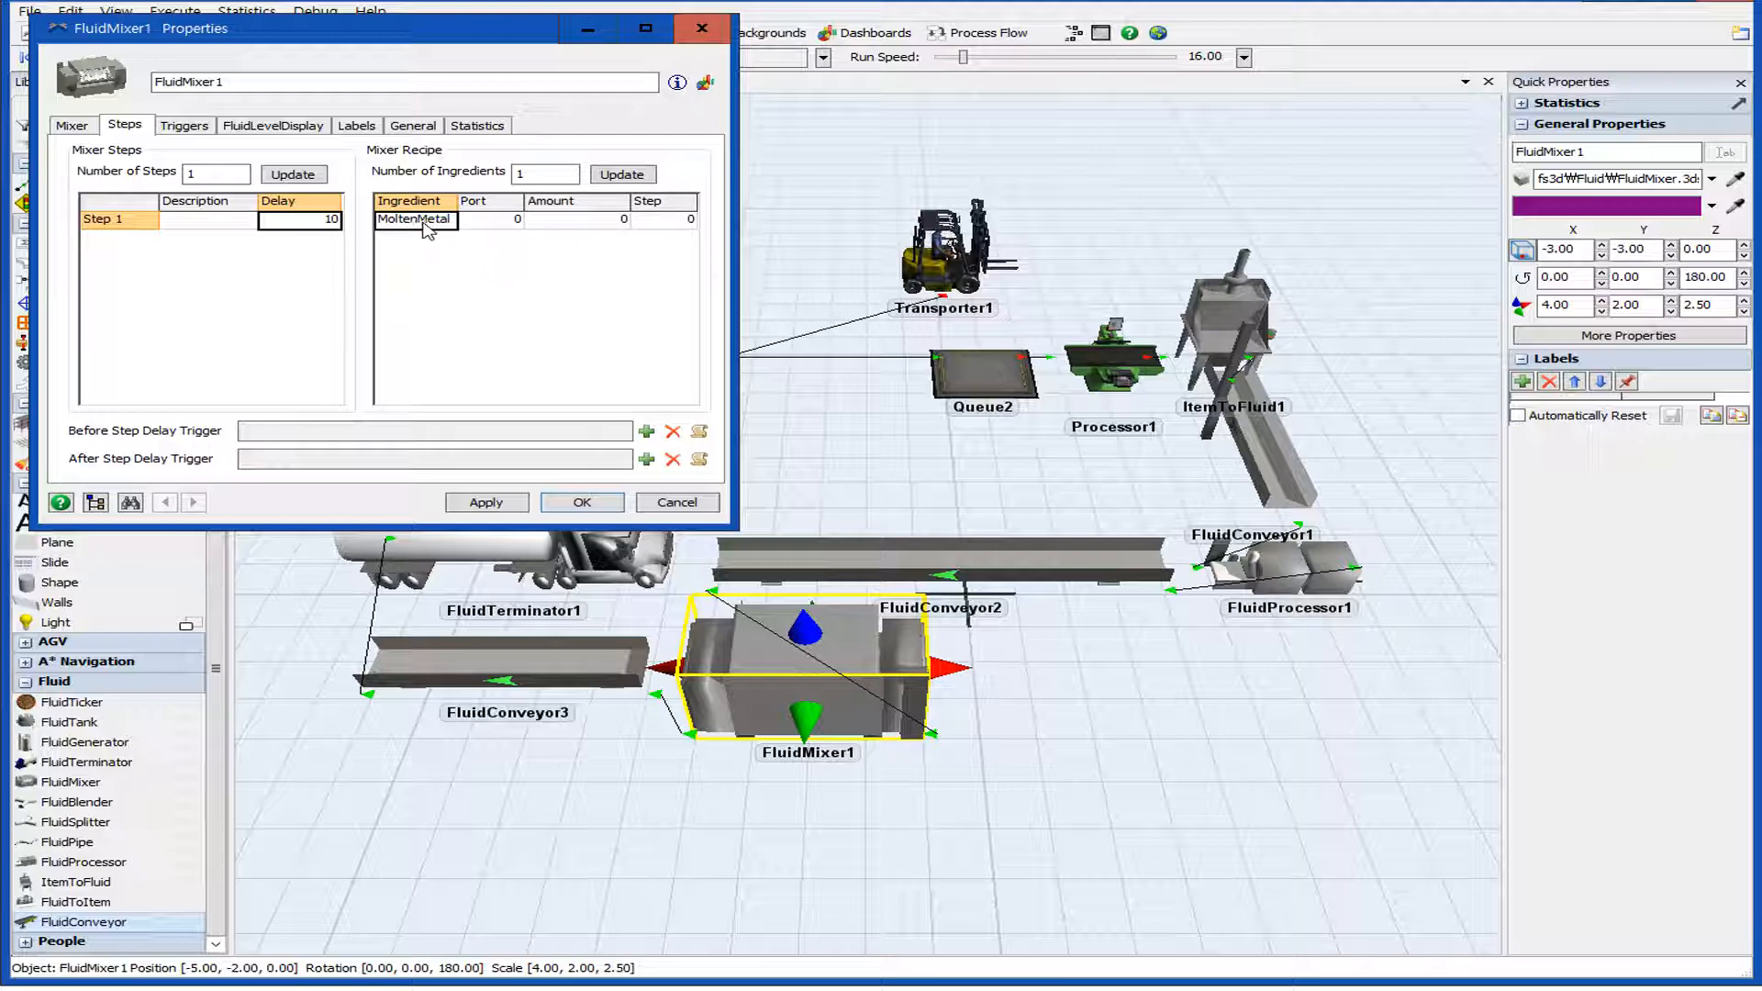
# Assign port 1, amount 50 and step 1 to the MoltenMetal ingredient in the mixer recipe.
pyautogui.click(497, 214)
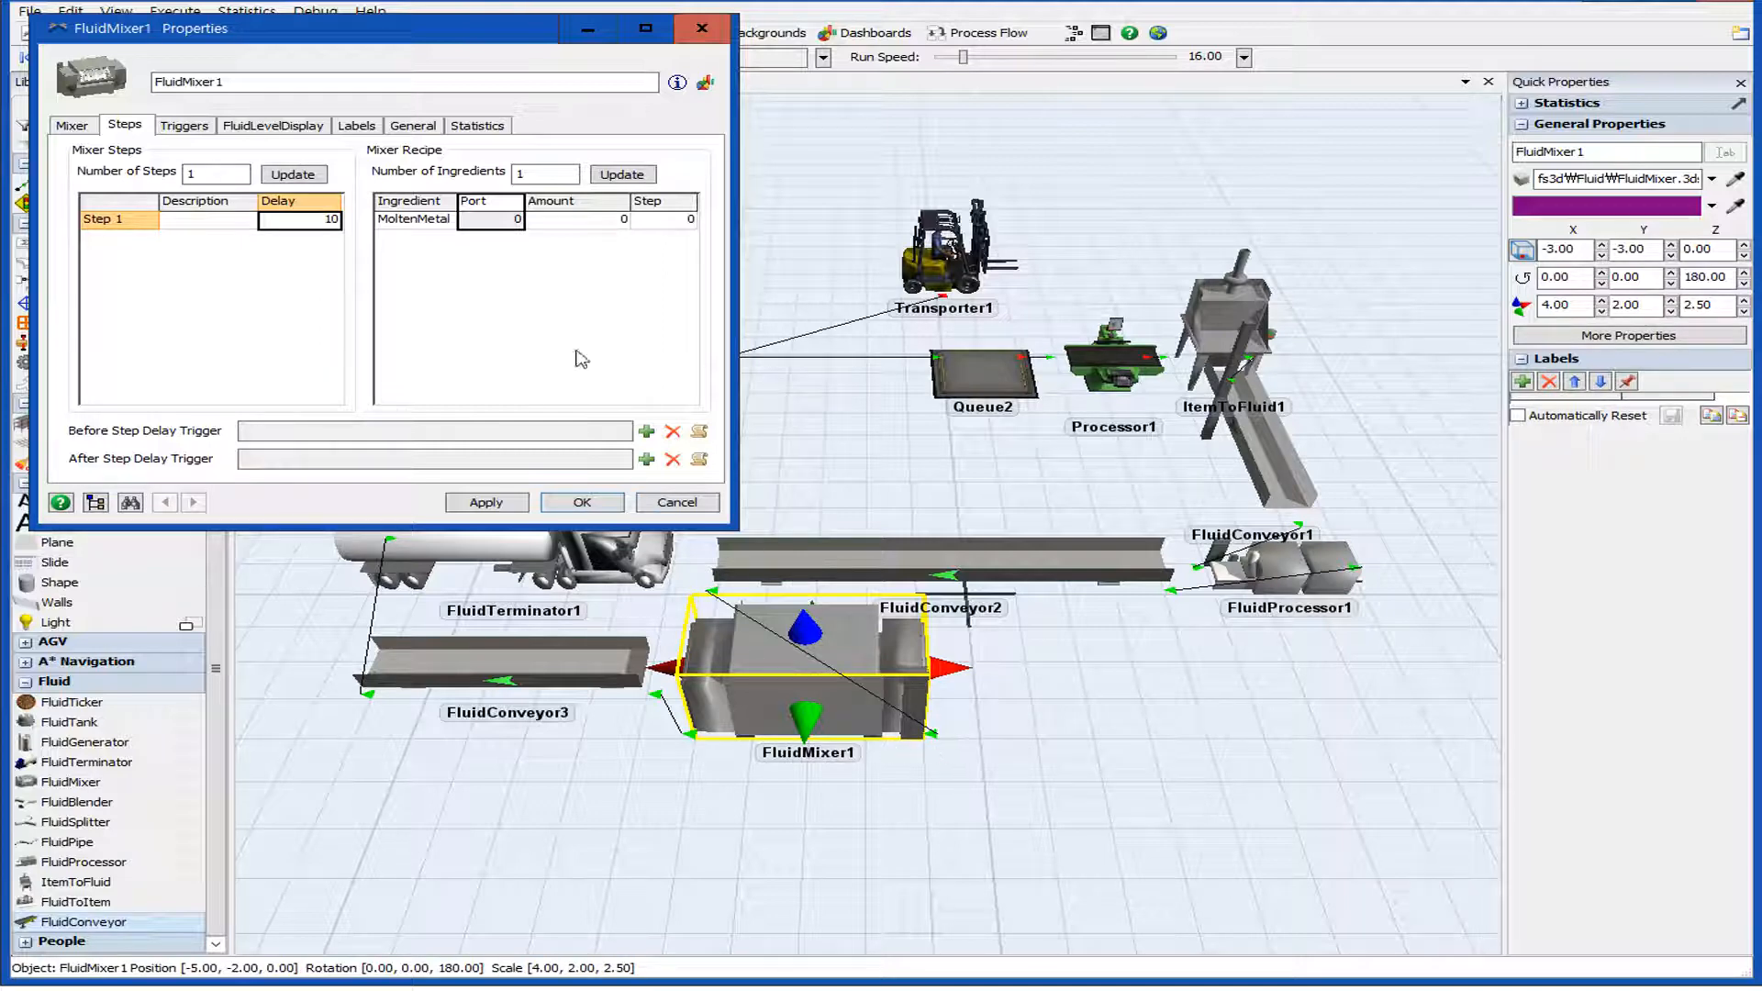
pyautogui.click(494, 222)
pyautogui.write('1')
pyautogui.click(567, 296)
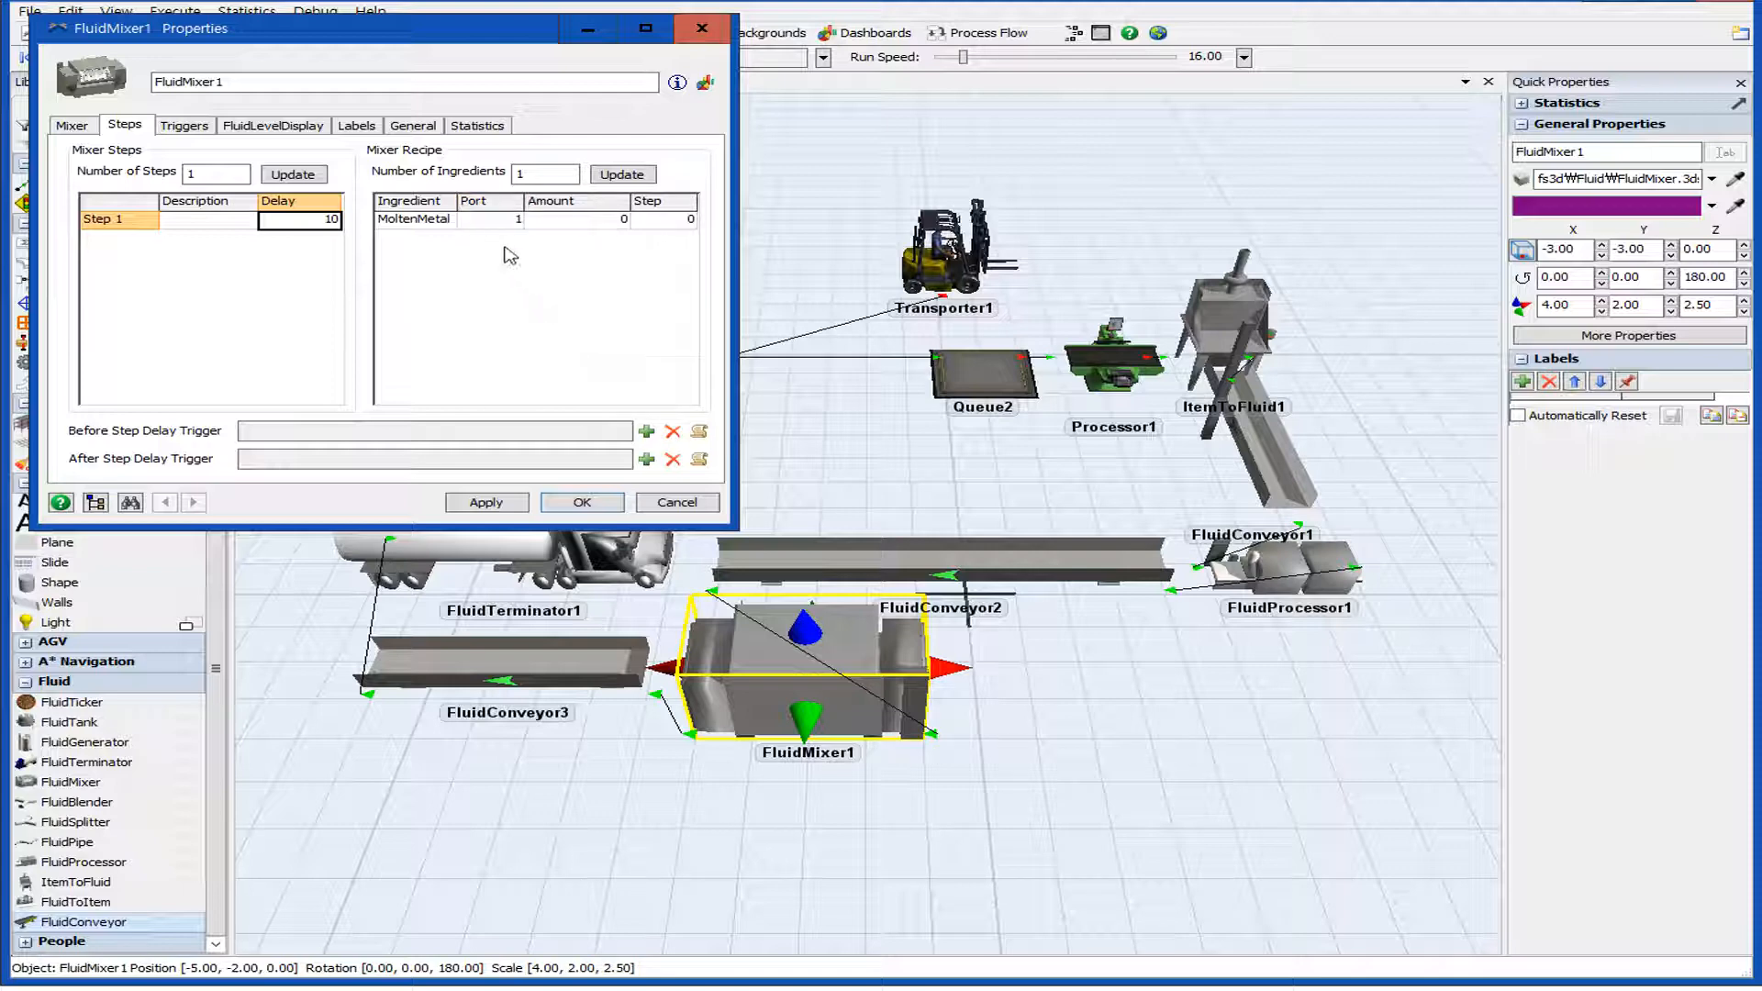
pyautogui.click(576, 223)
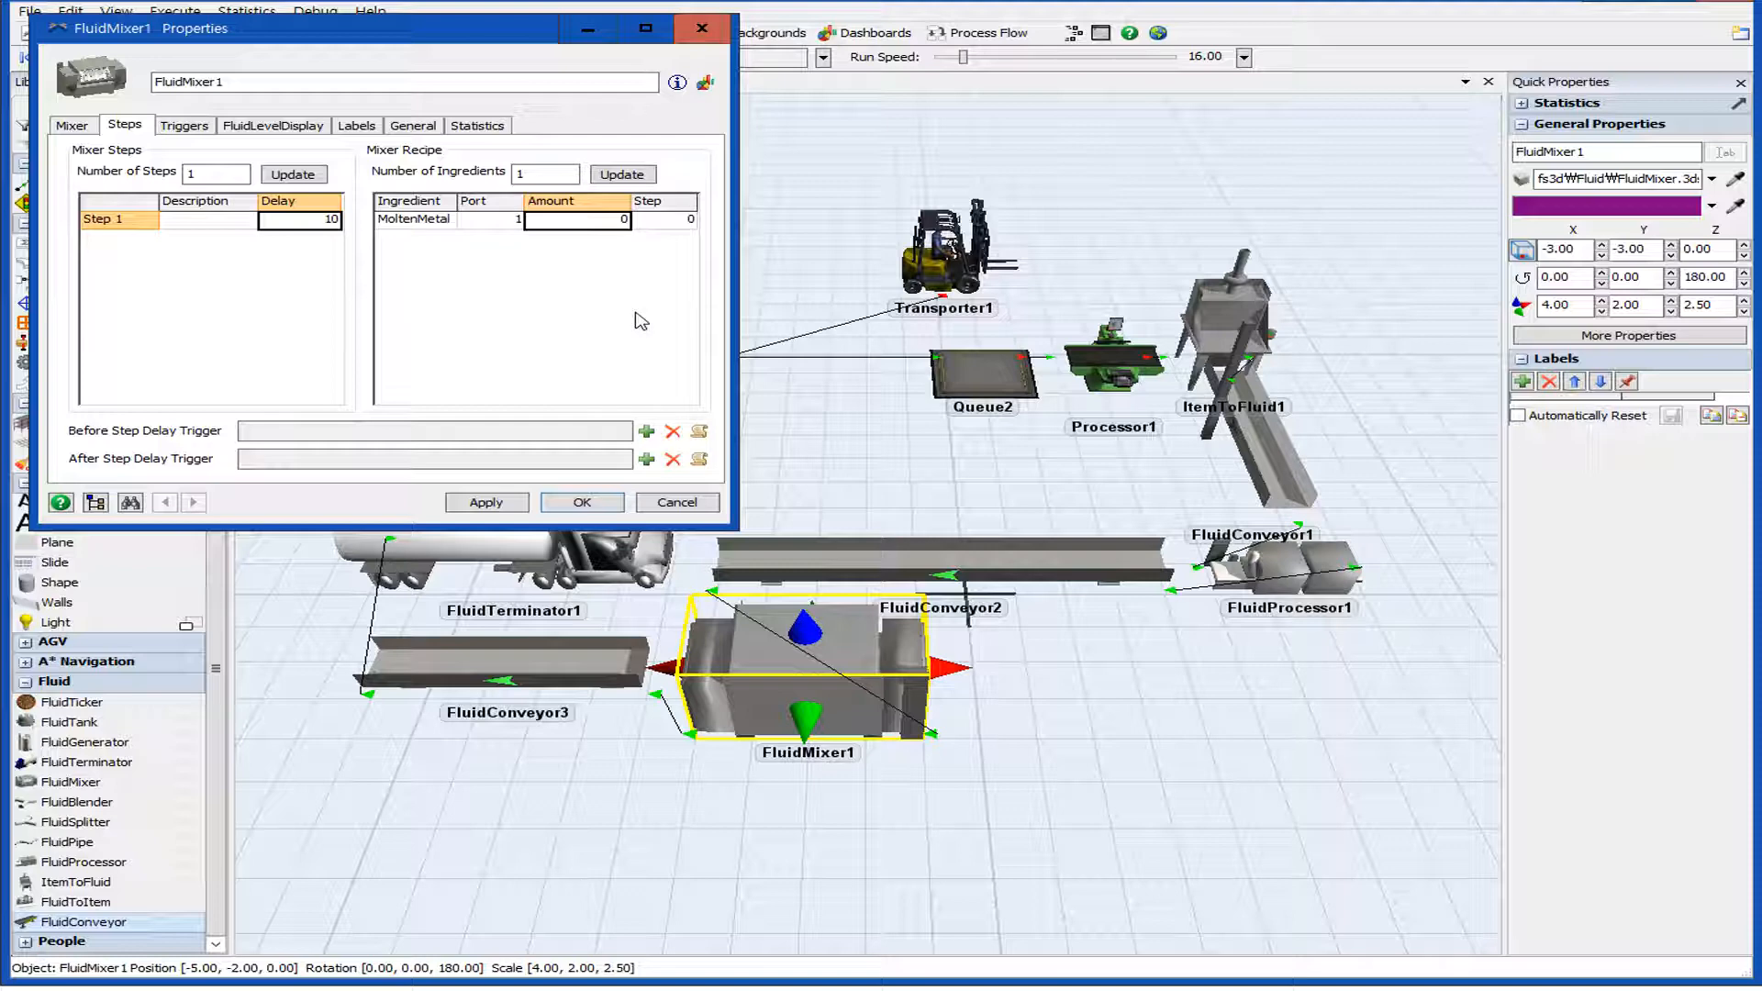
pyautogui.write('50')
pyautogui.click(662, 225)
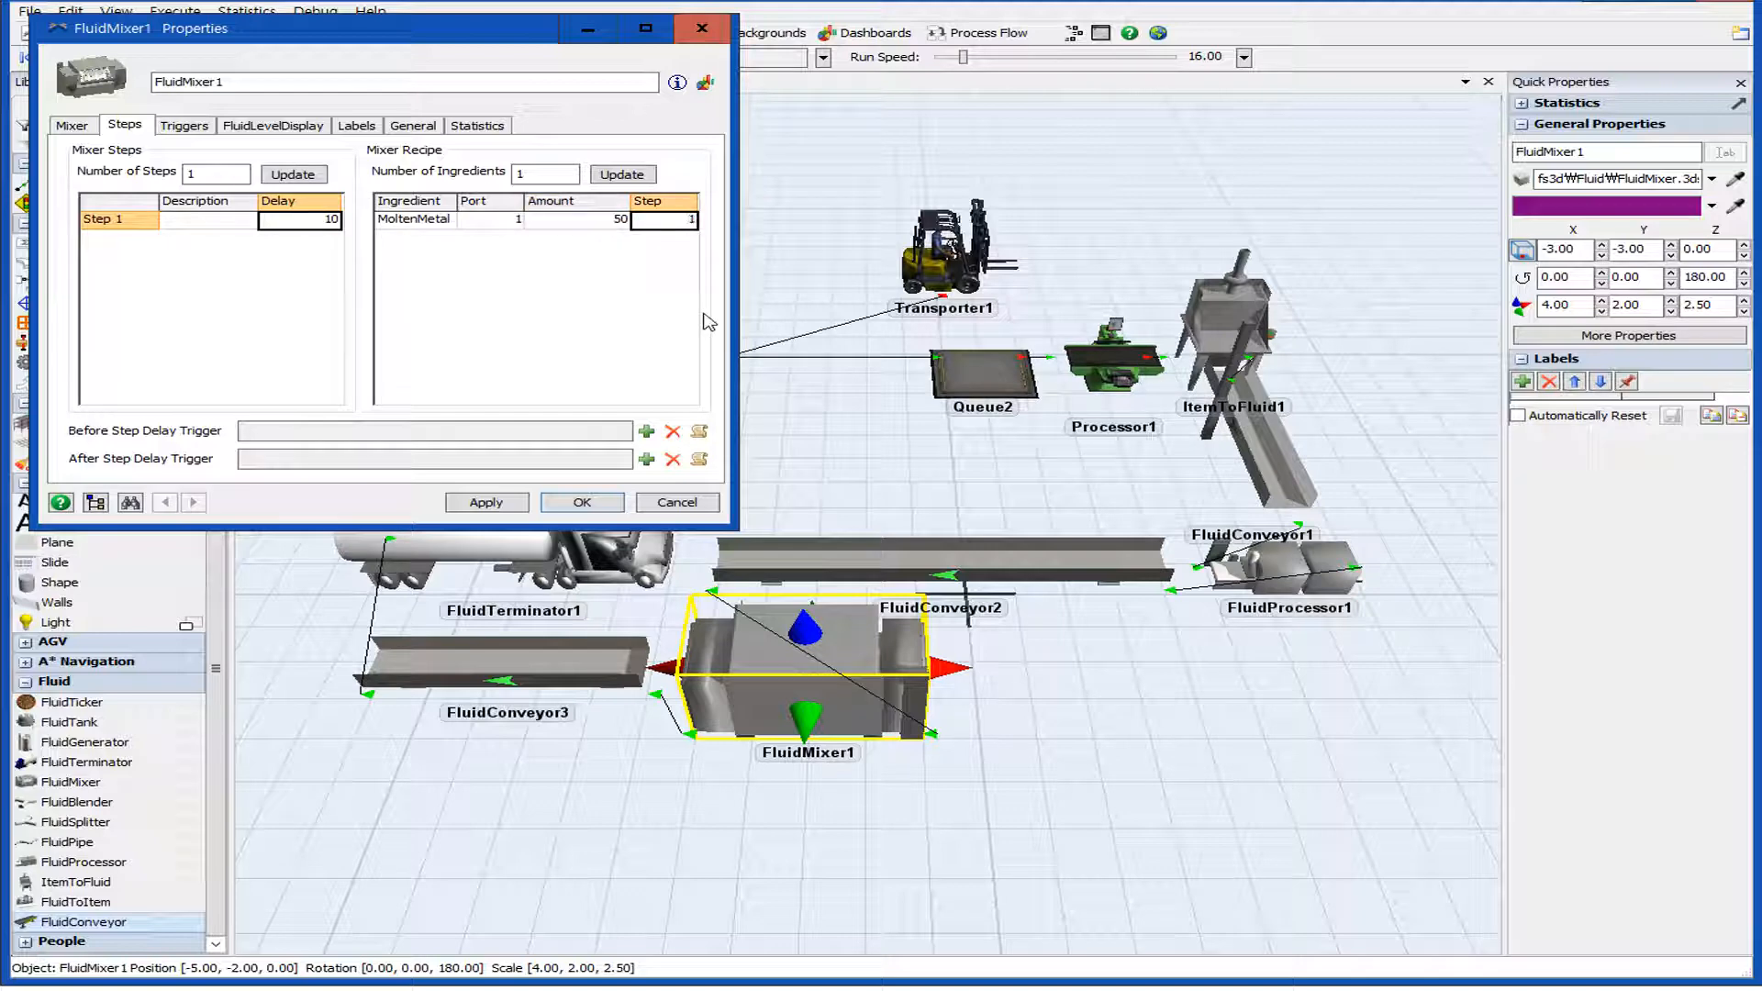
pyautogui.click(598, 270)
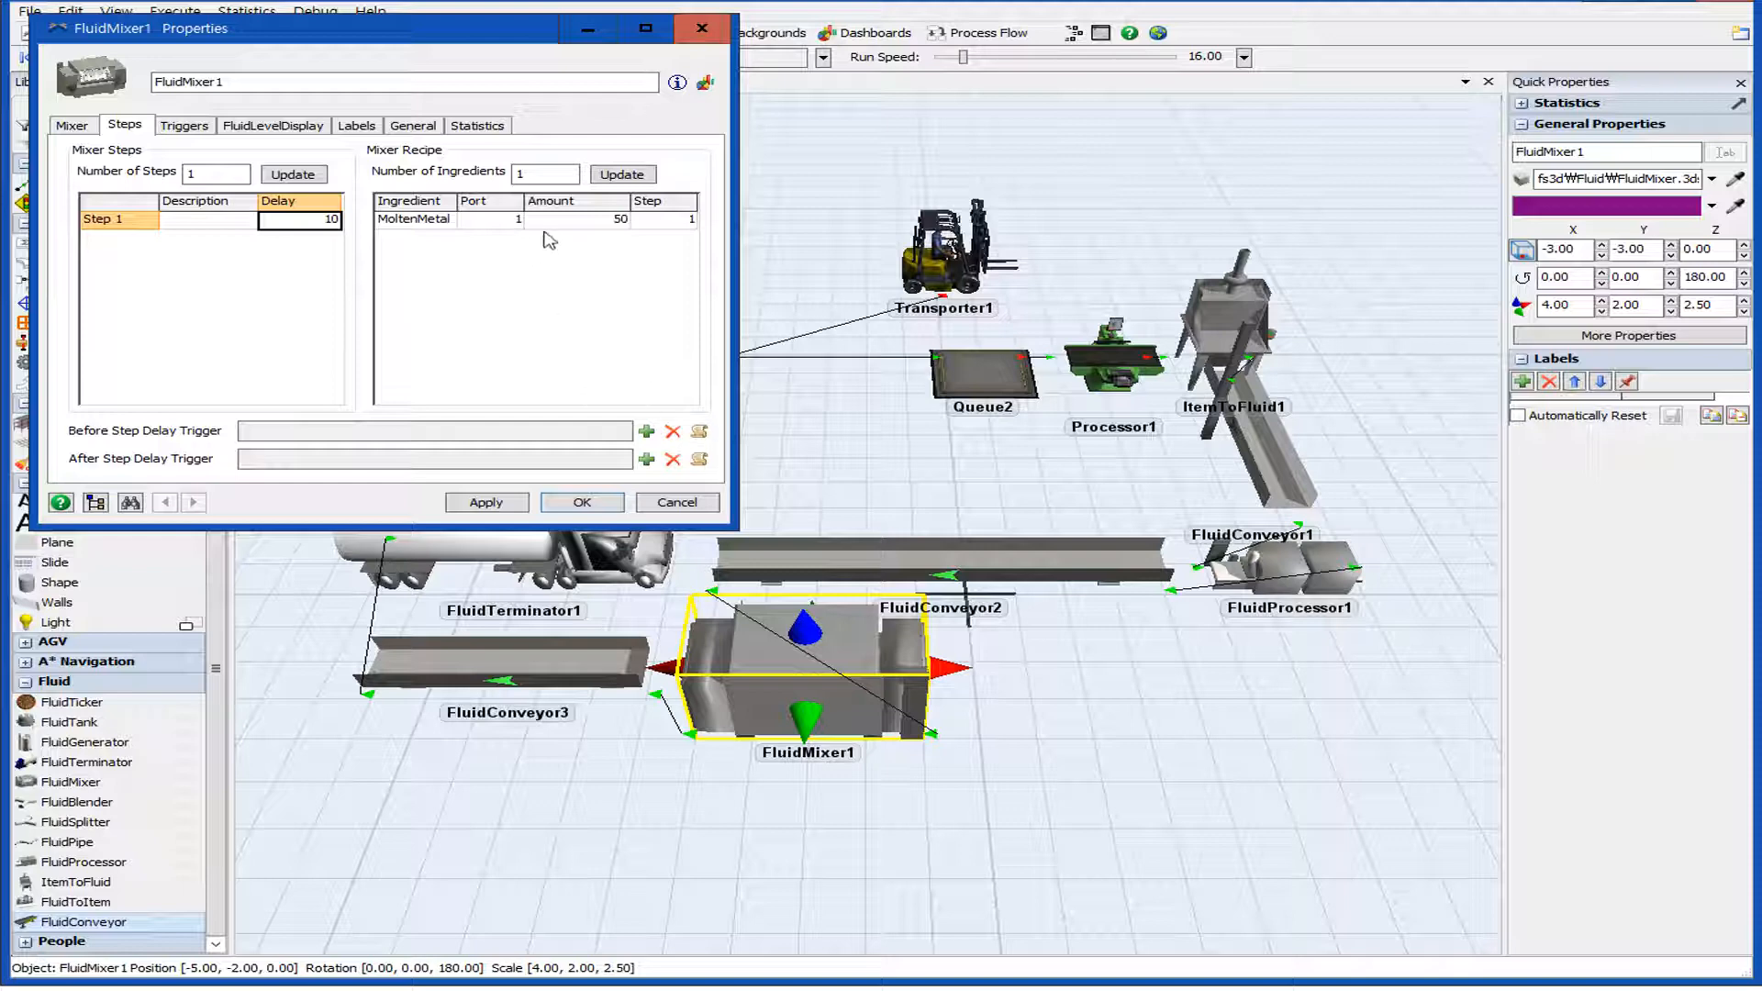
pyautogui.click(294, 275)
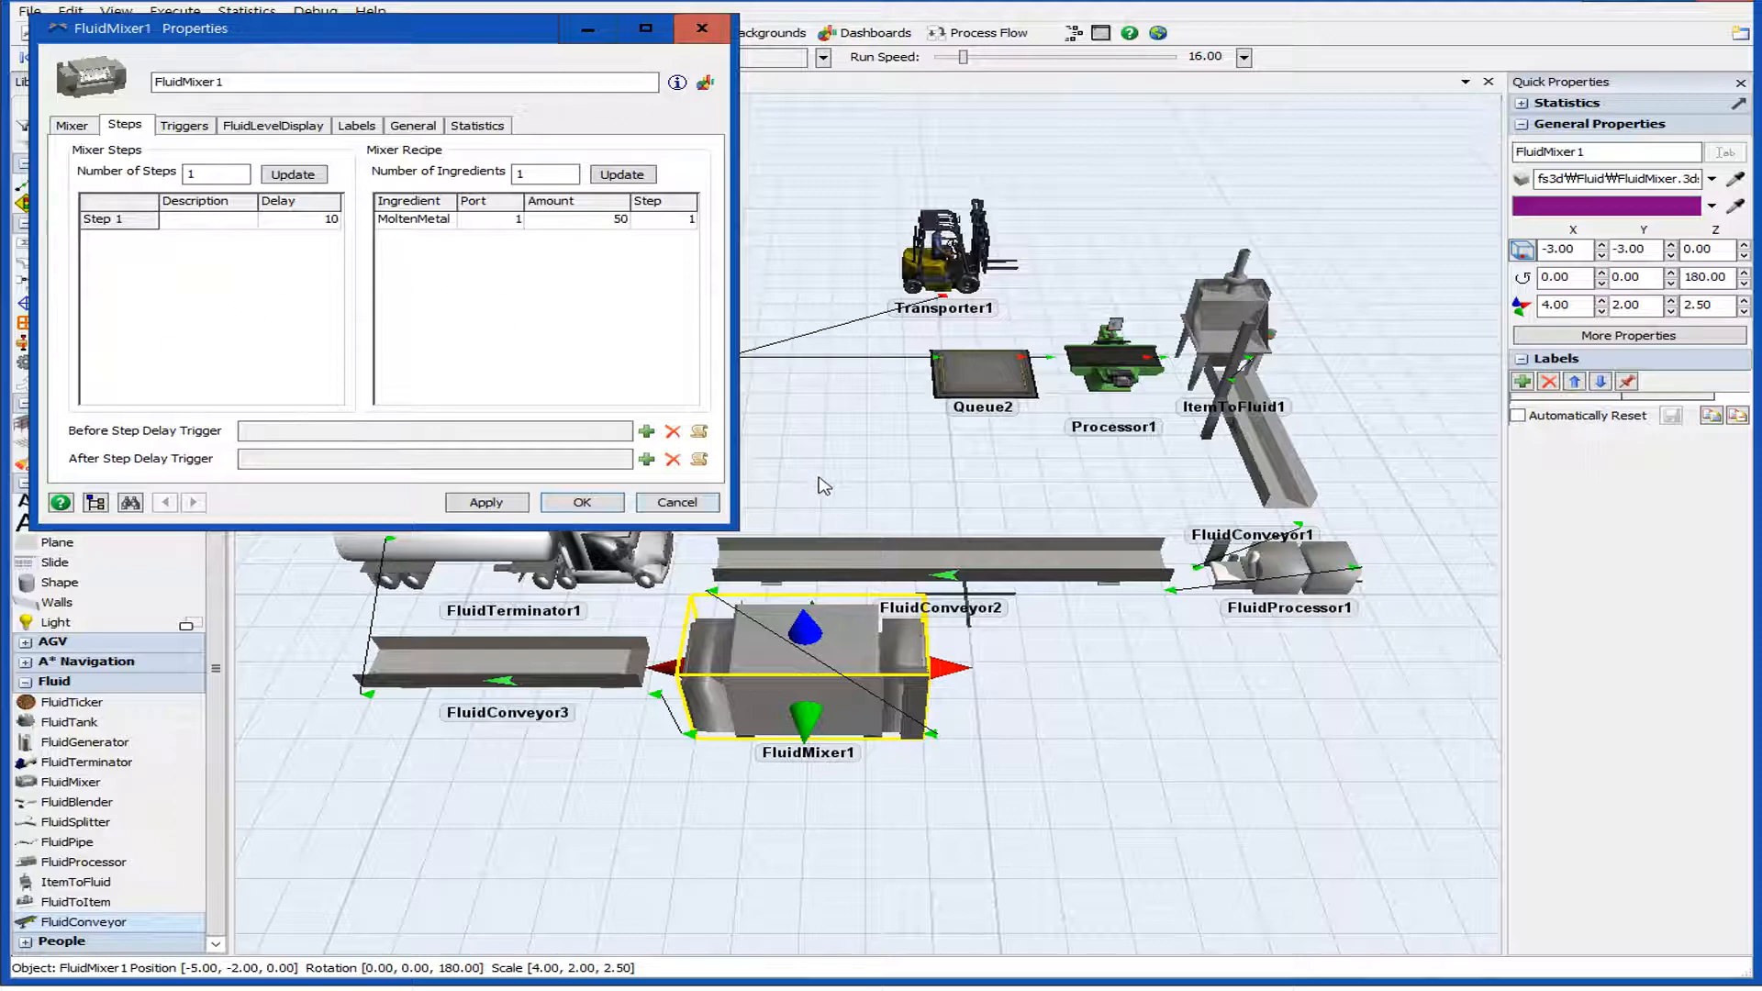
# Accept FluidMixer1's properties, deselect it and save the model.
pyautogui.click(583, 504)
pyautogui.click(826, 480)
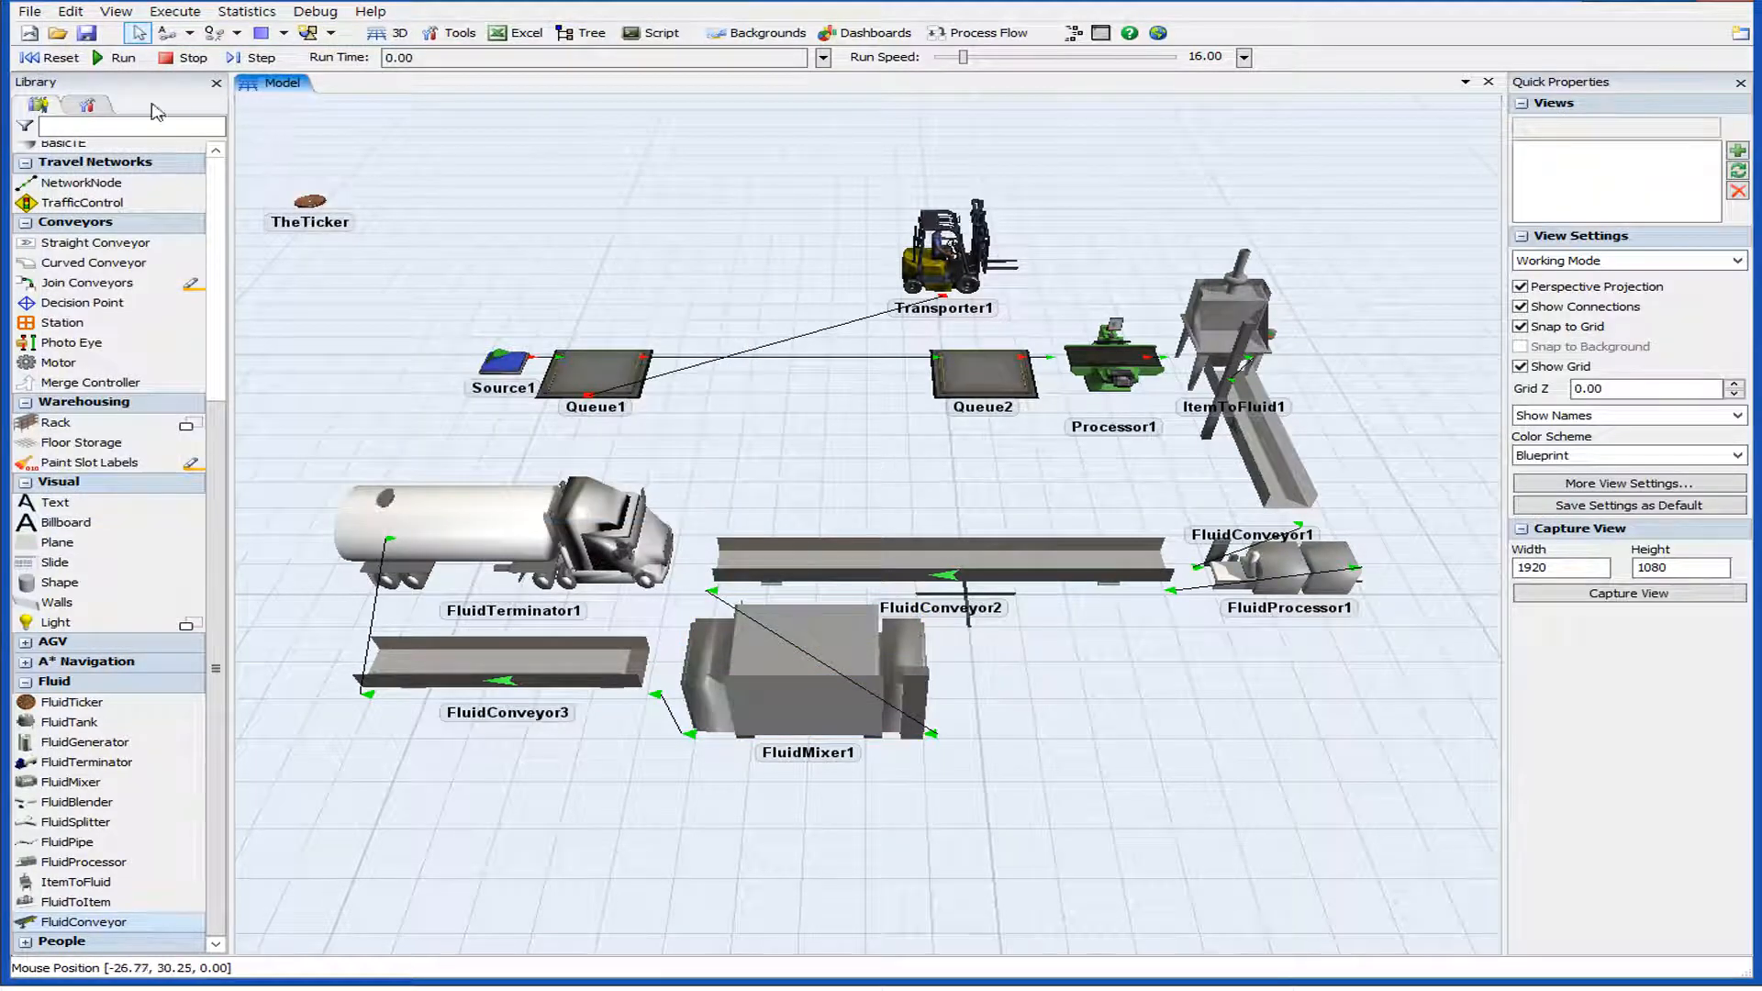
pyautogui.click(86, 32)
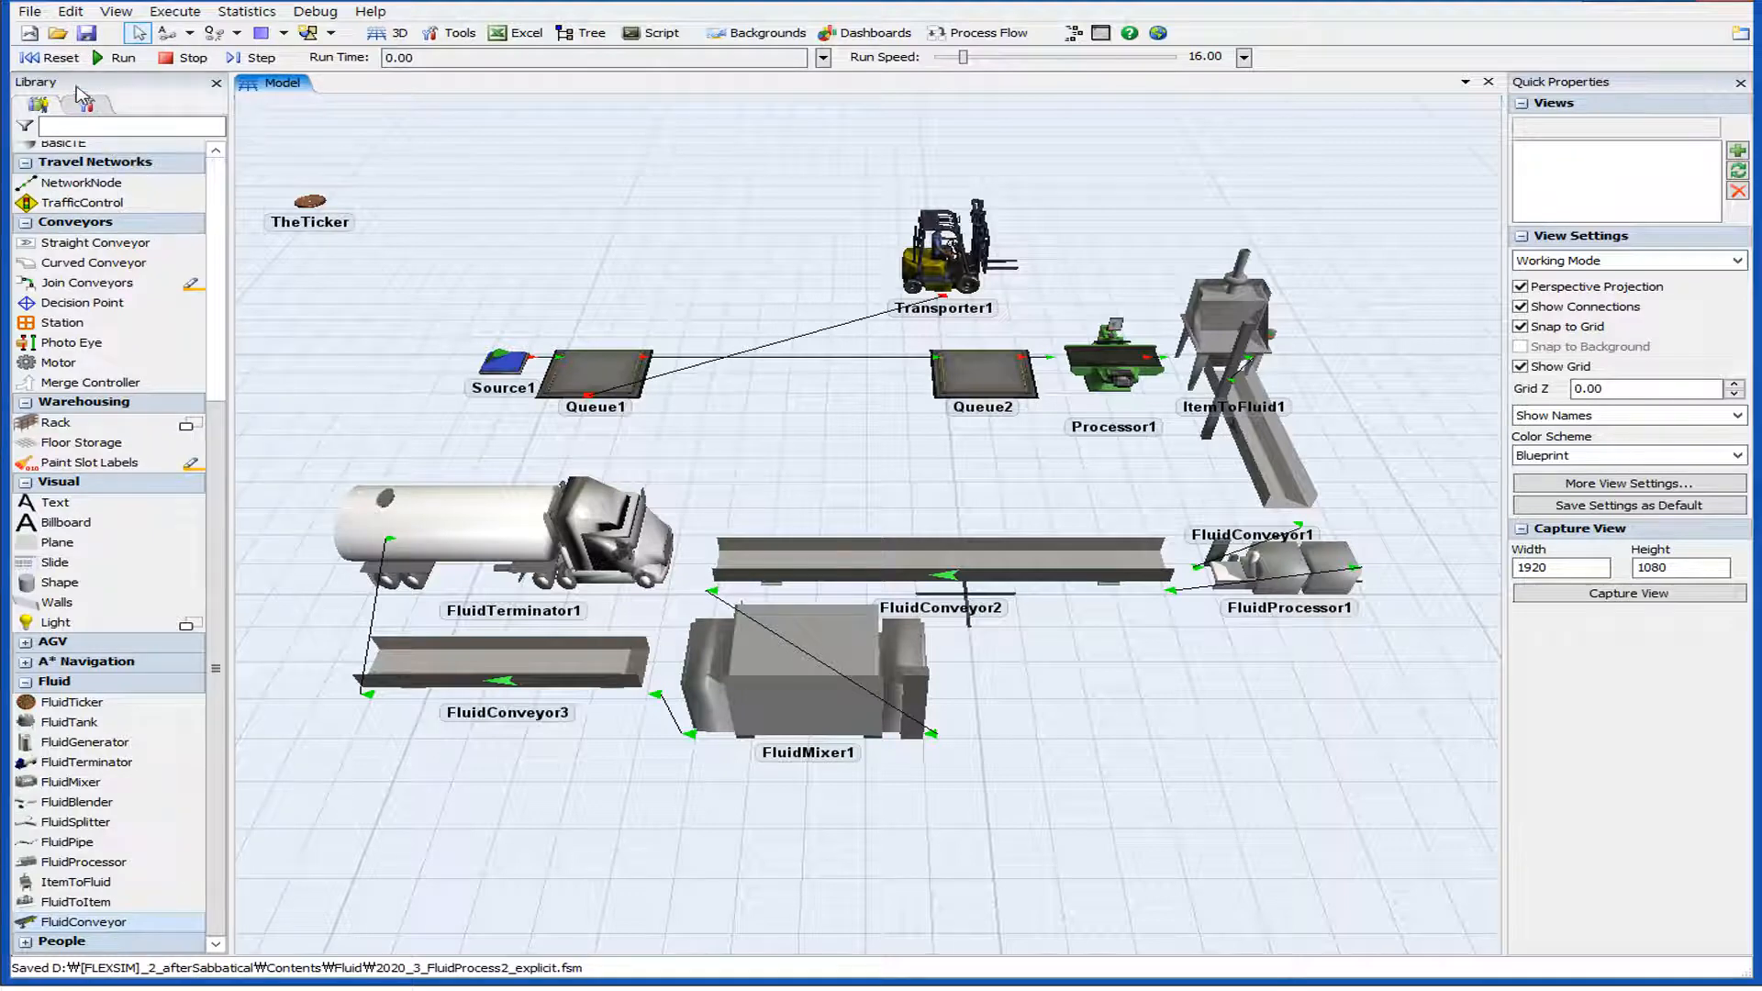
# Reset and run the simulation, slowing the run speed down to 1.00.
pyautogui.click(51, 56)
pyautogui.click(117, 61)
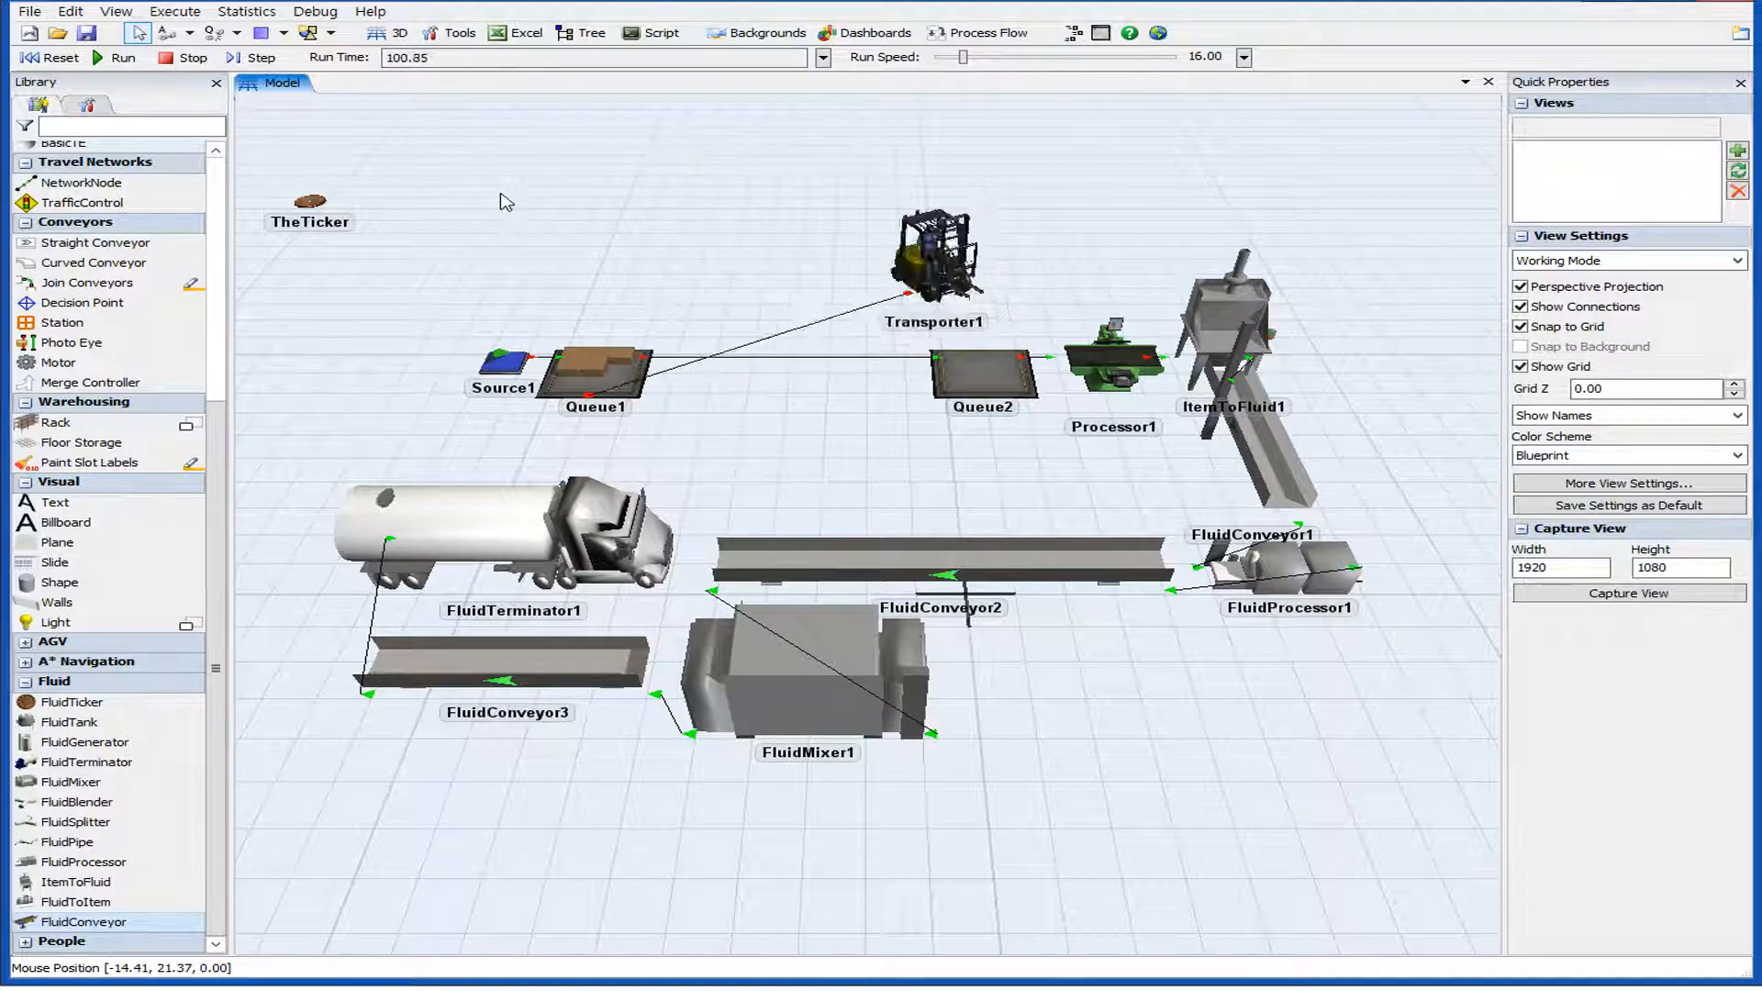
pyautogui.hotkey('ctrl', 'Down')
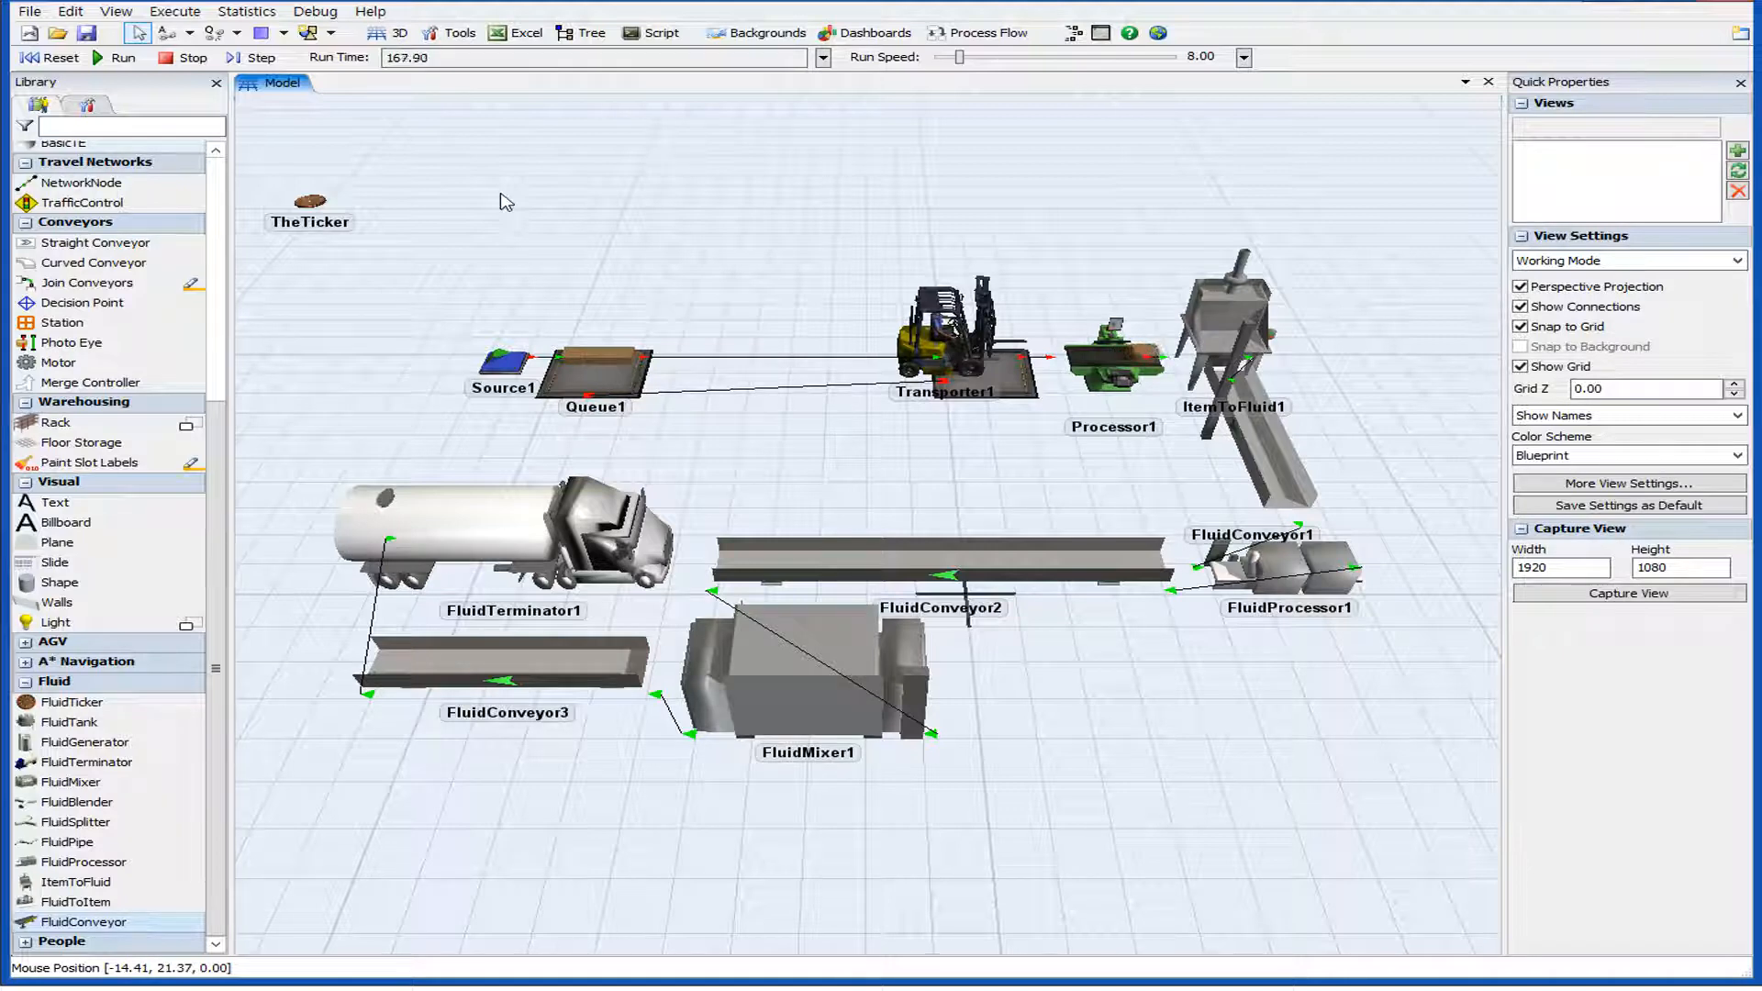
pyautogui.hotkey('ctrl', 'Down')
pyautogui.hotkey('ctrl', 'Down')
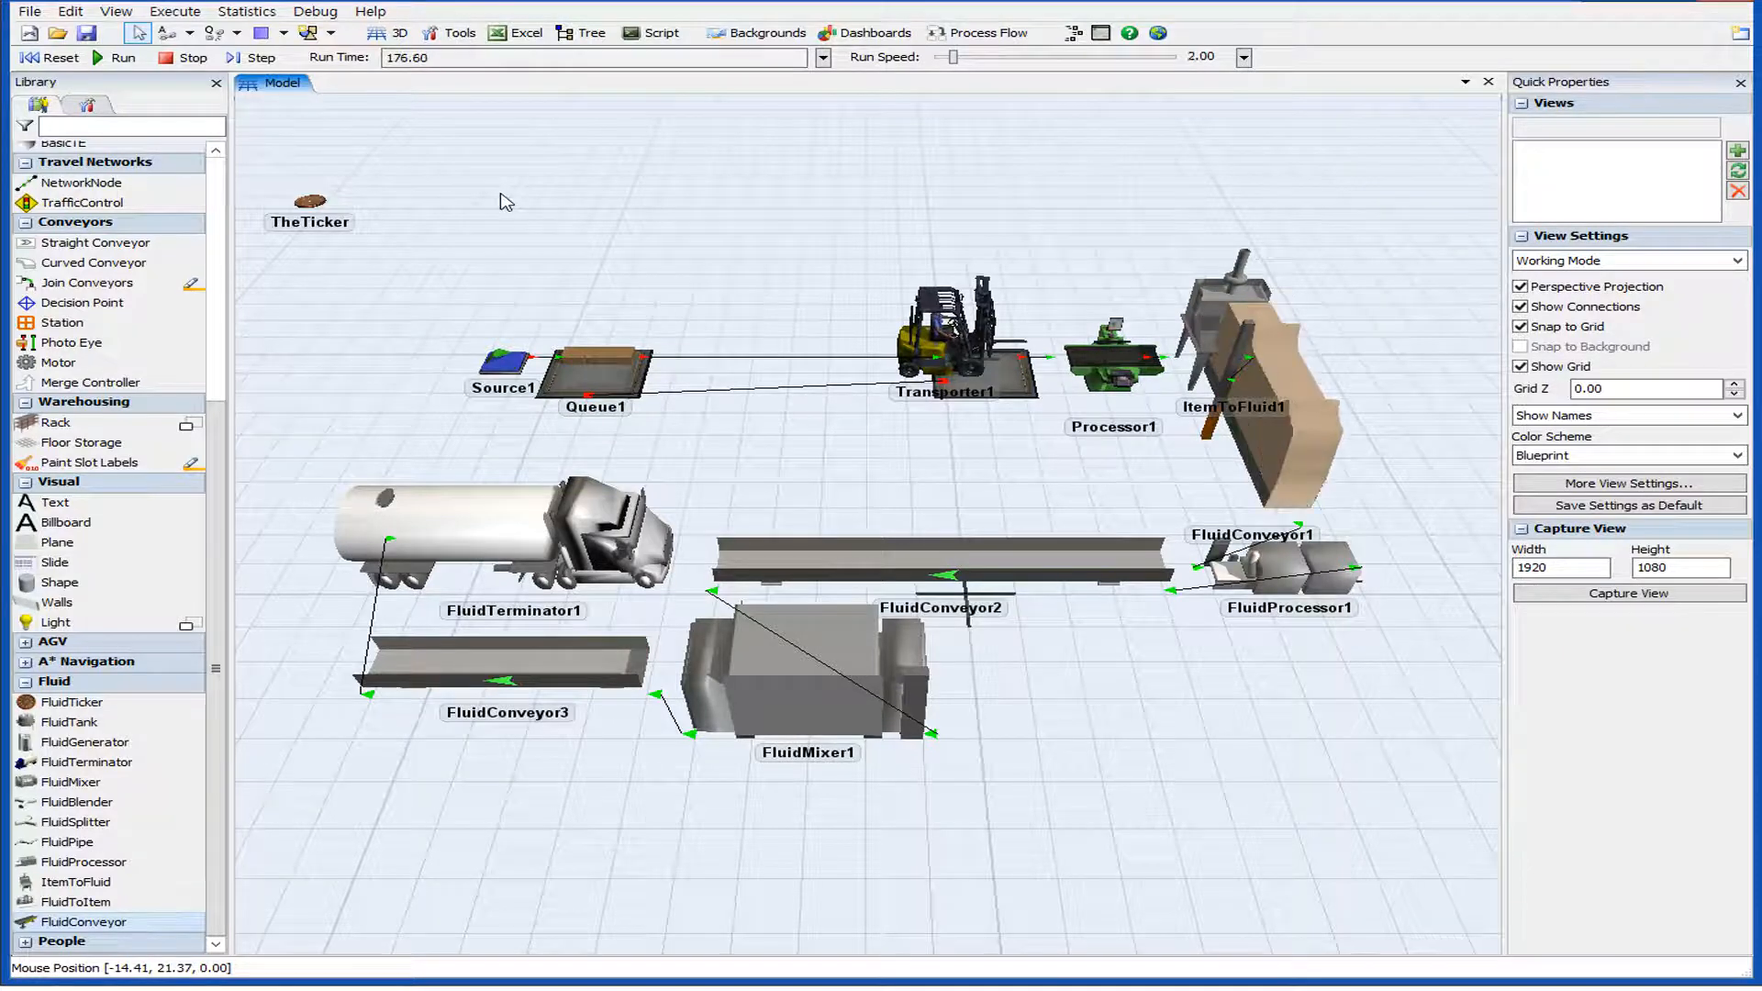
pyautogui.hotkey('ctrl', 'Down')
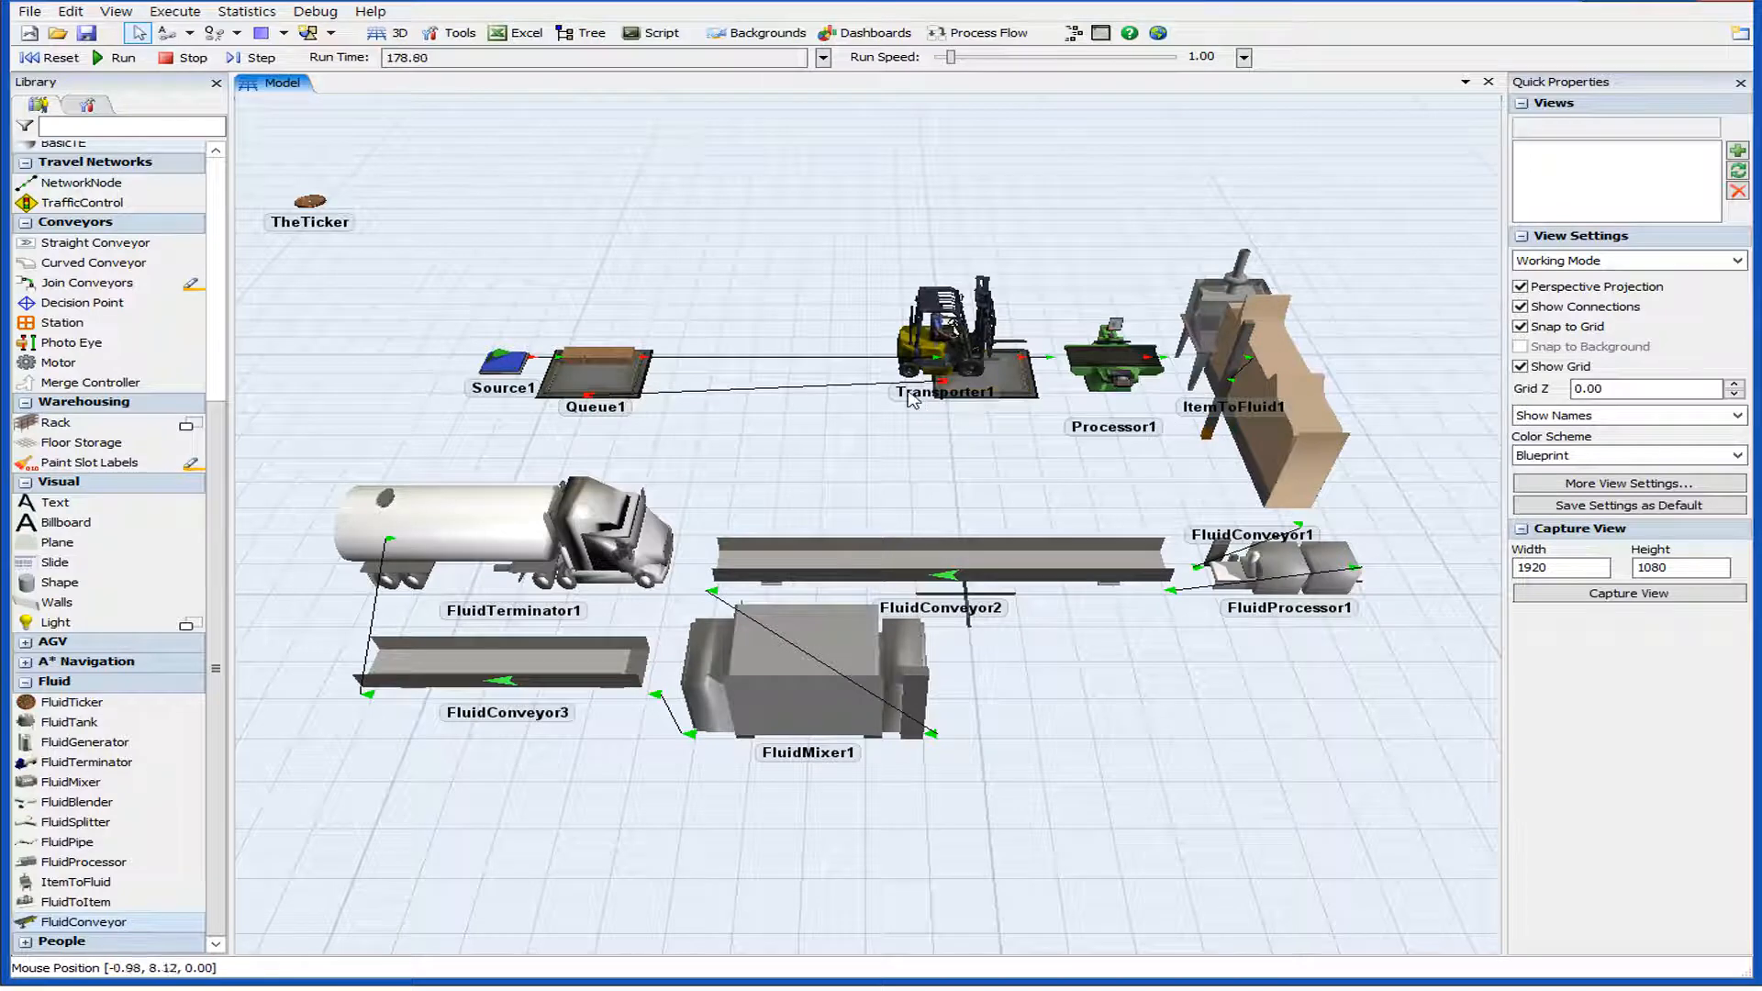
# Observe FluidMixer1's state and content statistics while running the simulation, pausing it during mixing and after the mixer empties.
pyautogui.click(925, 681)
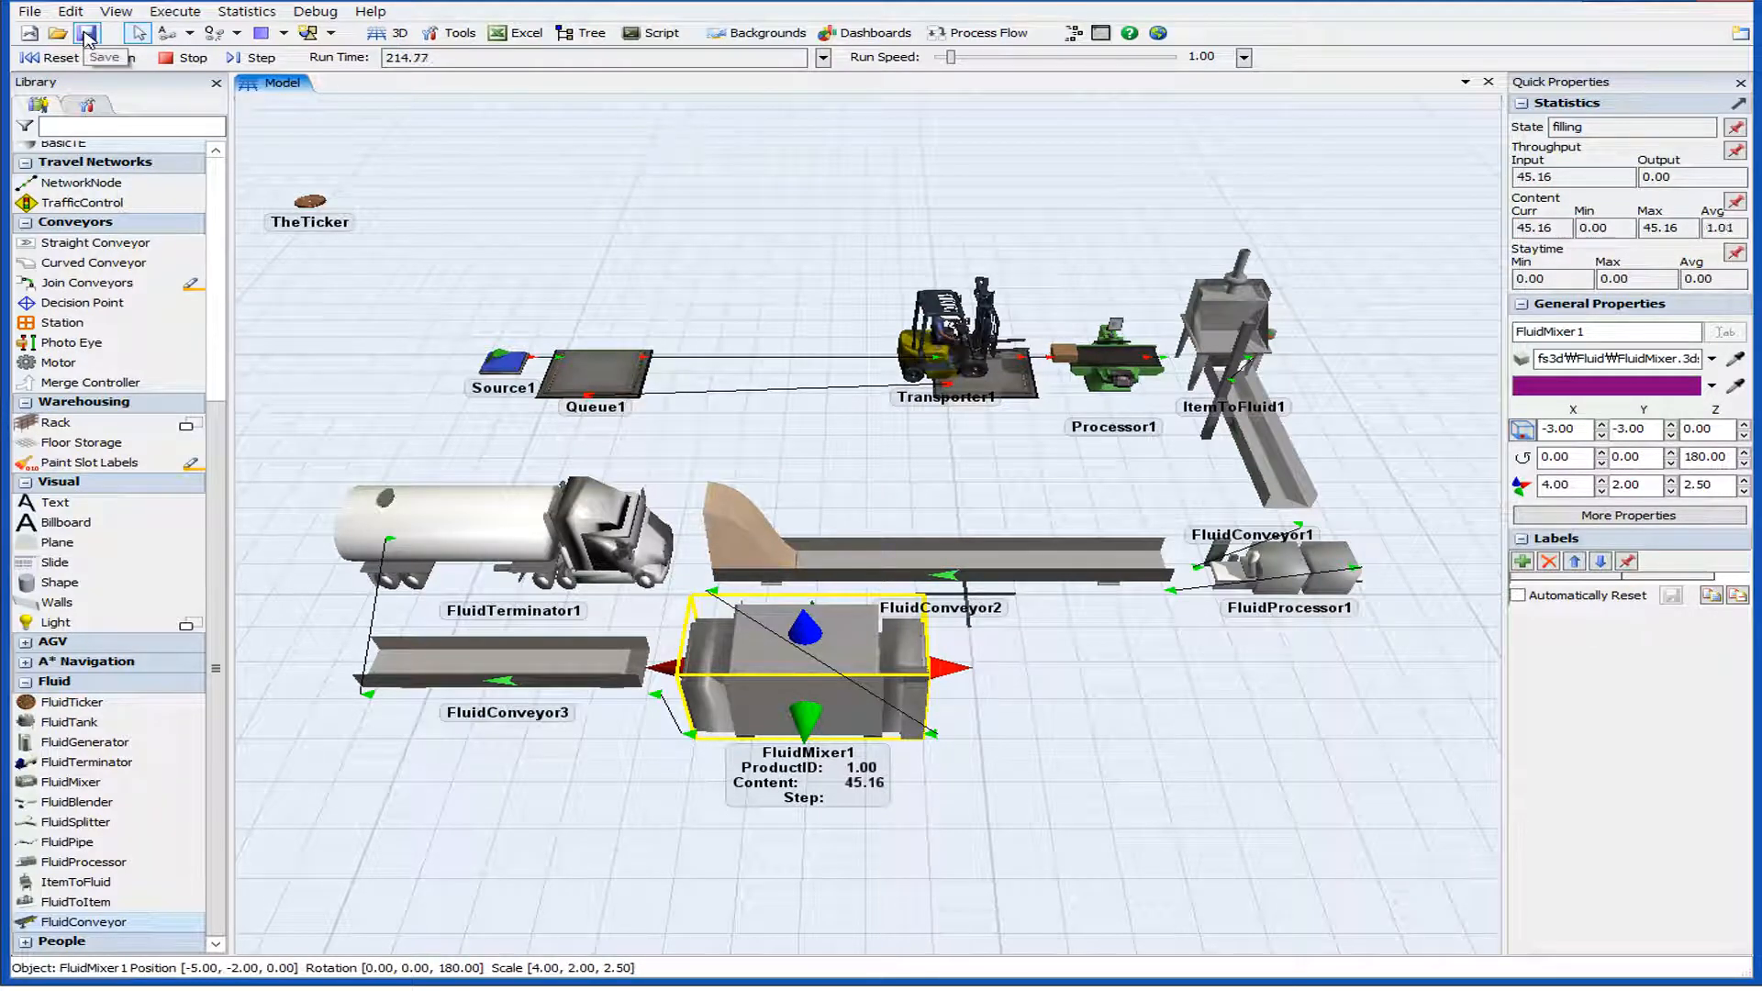
pyautogui.click(187, 57)
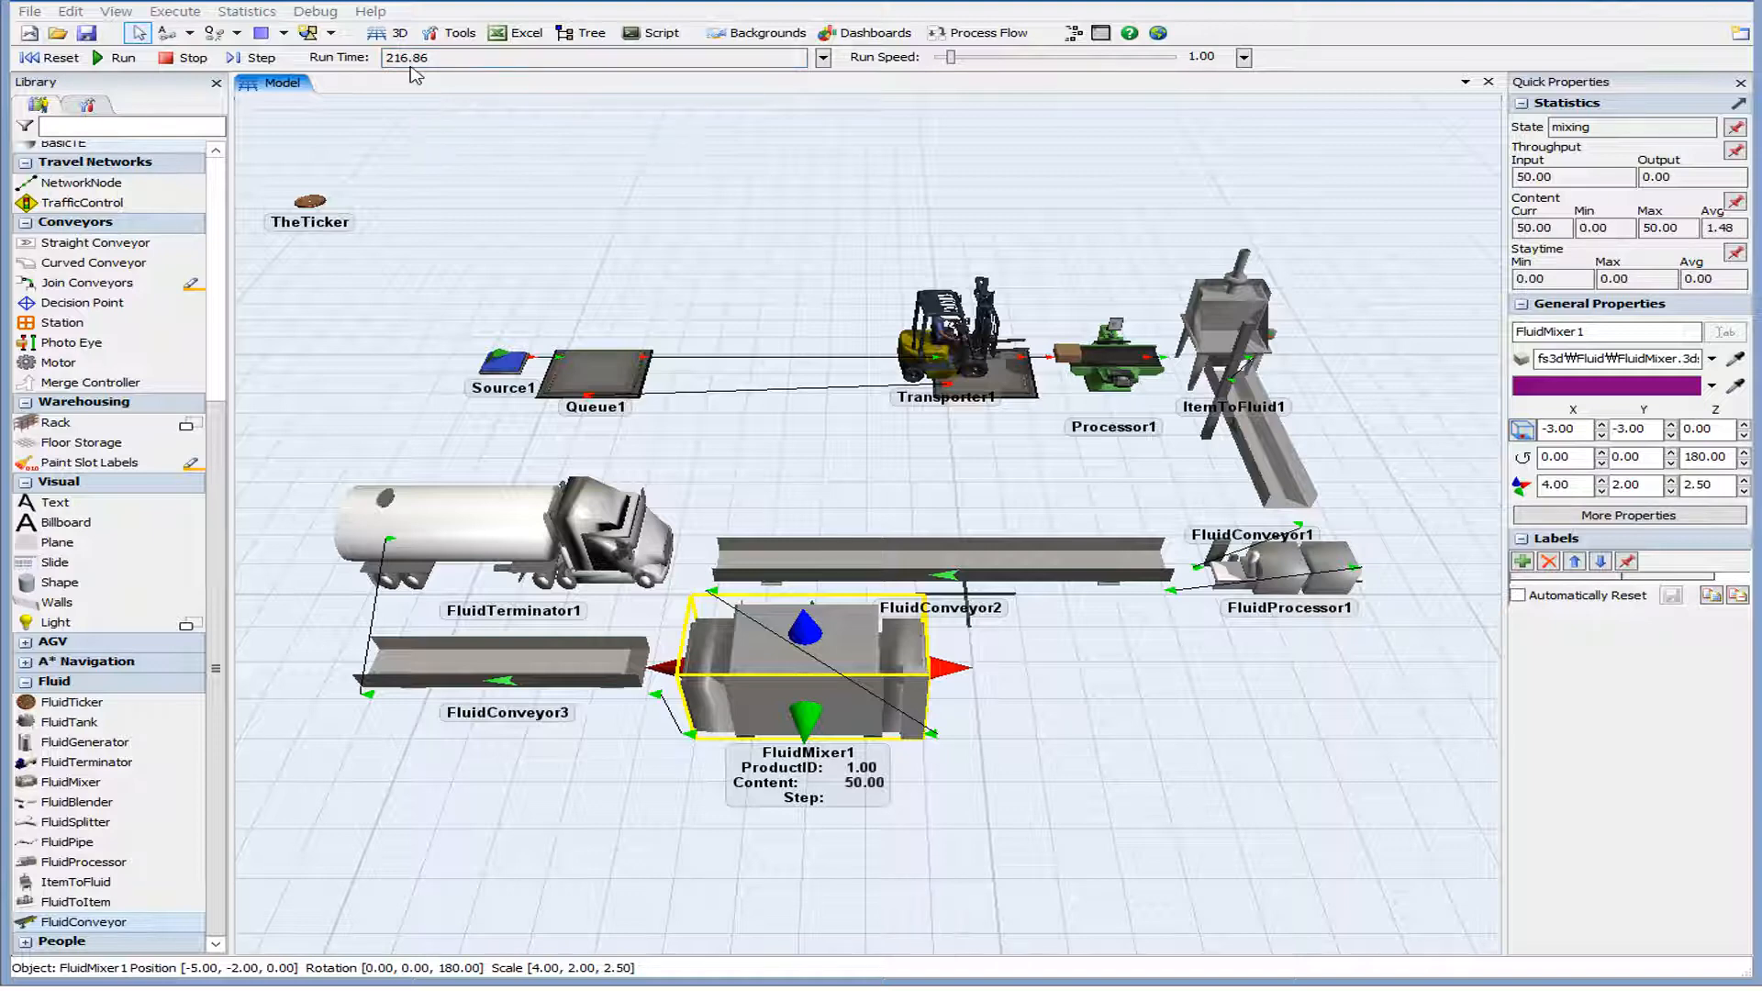
pyautogui.click(114, 61)
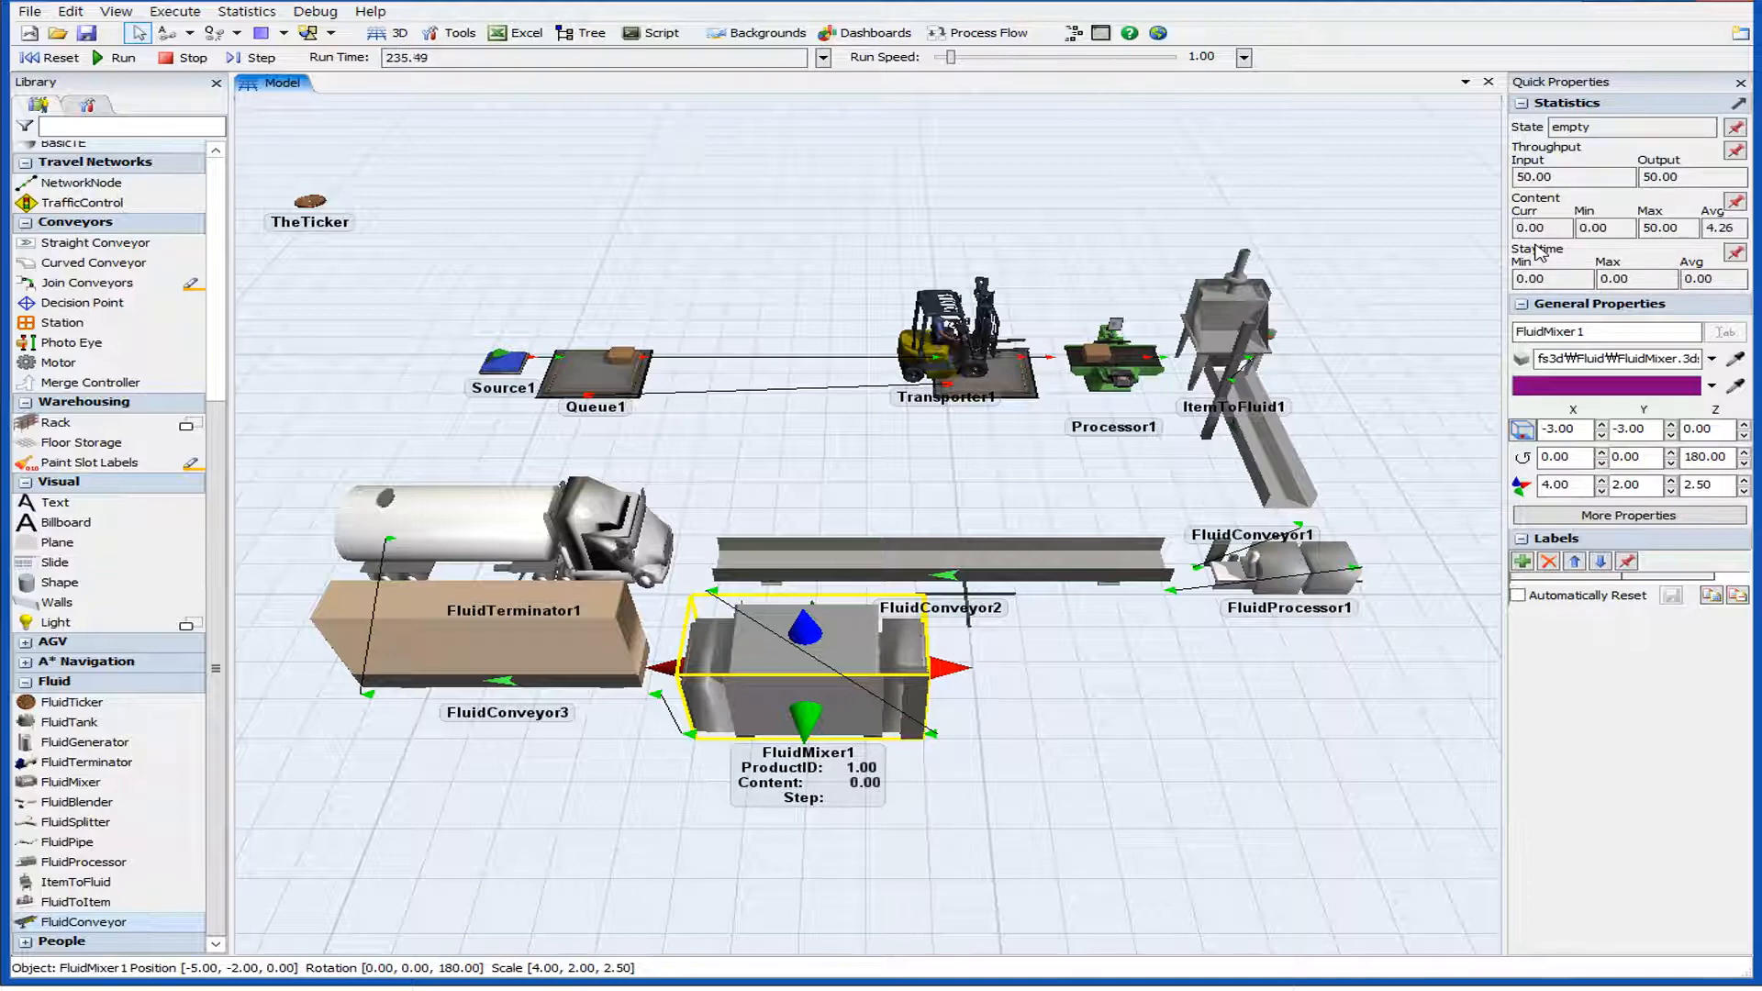
pyautogui.click(194, 62)
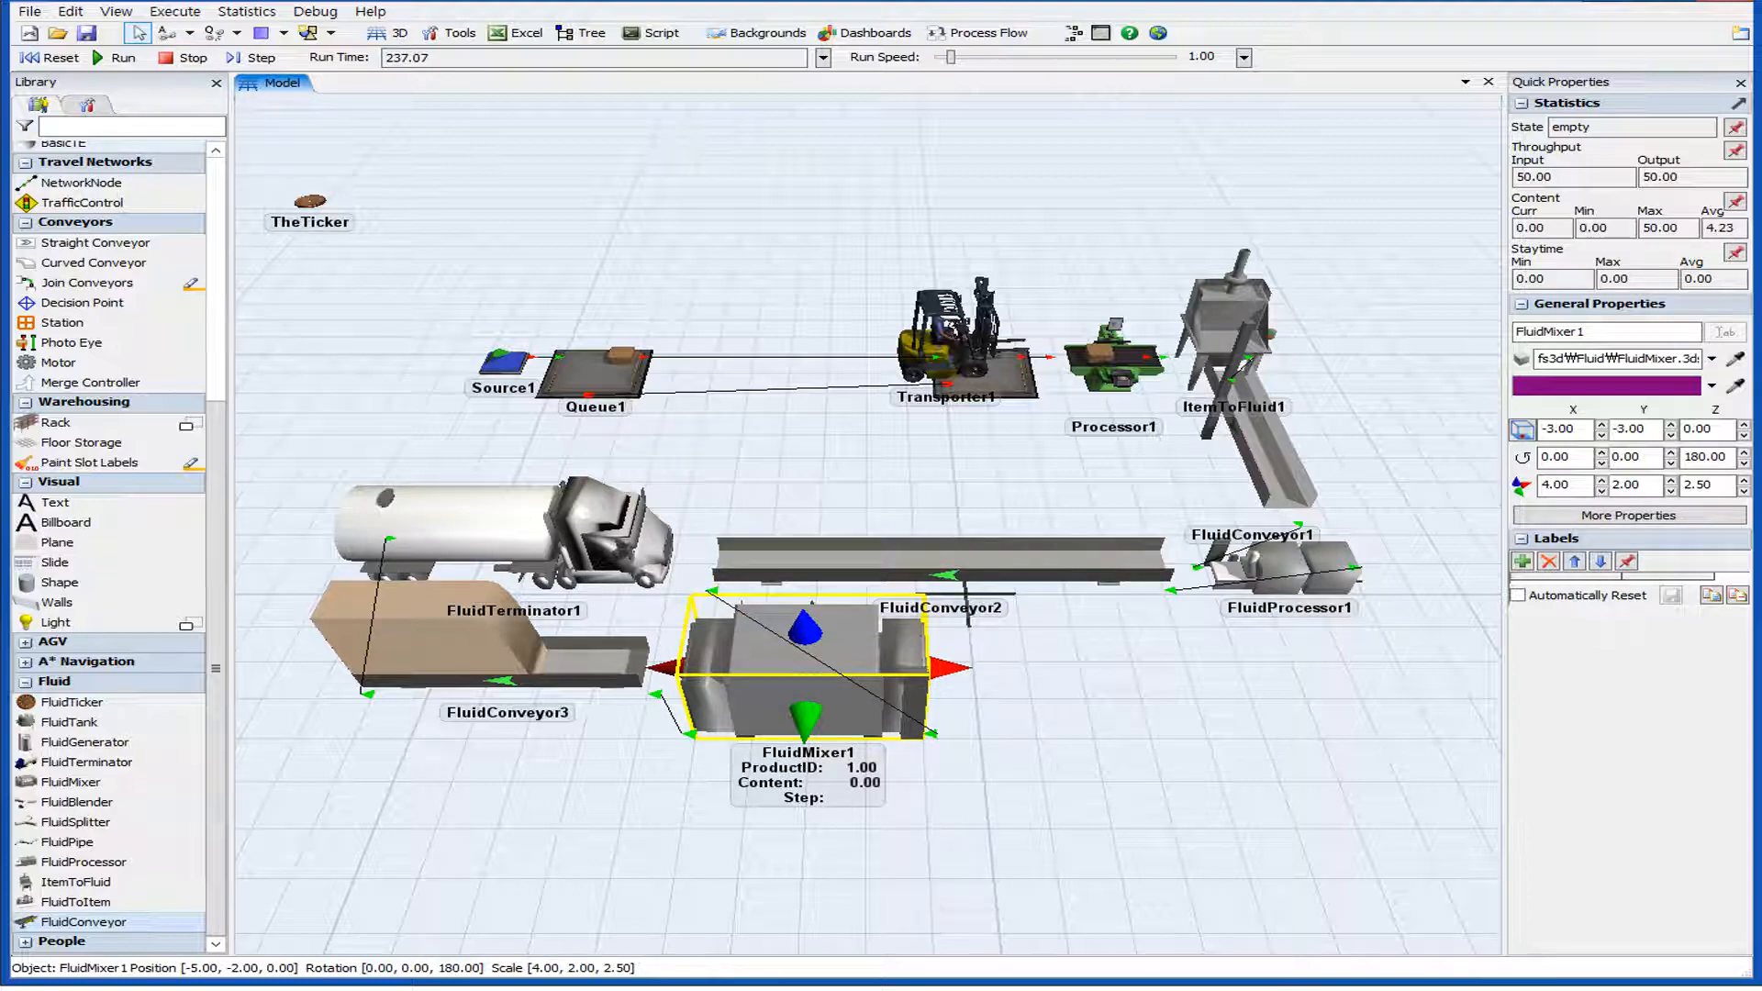
pyautogui.click(1141, 732)
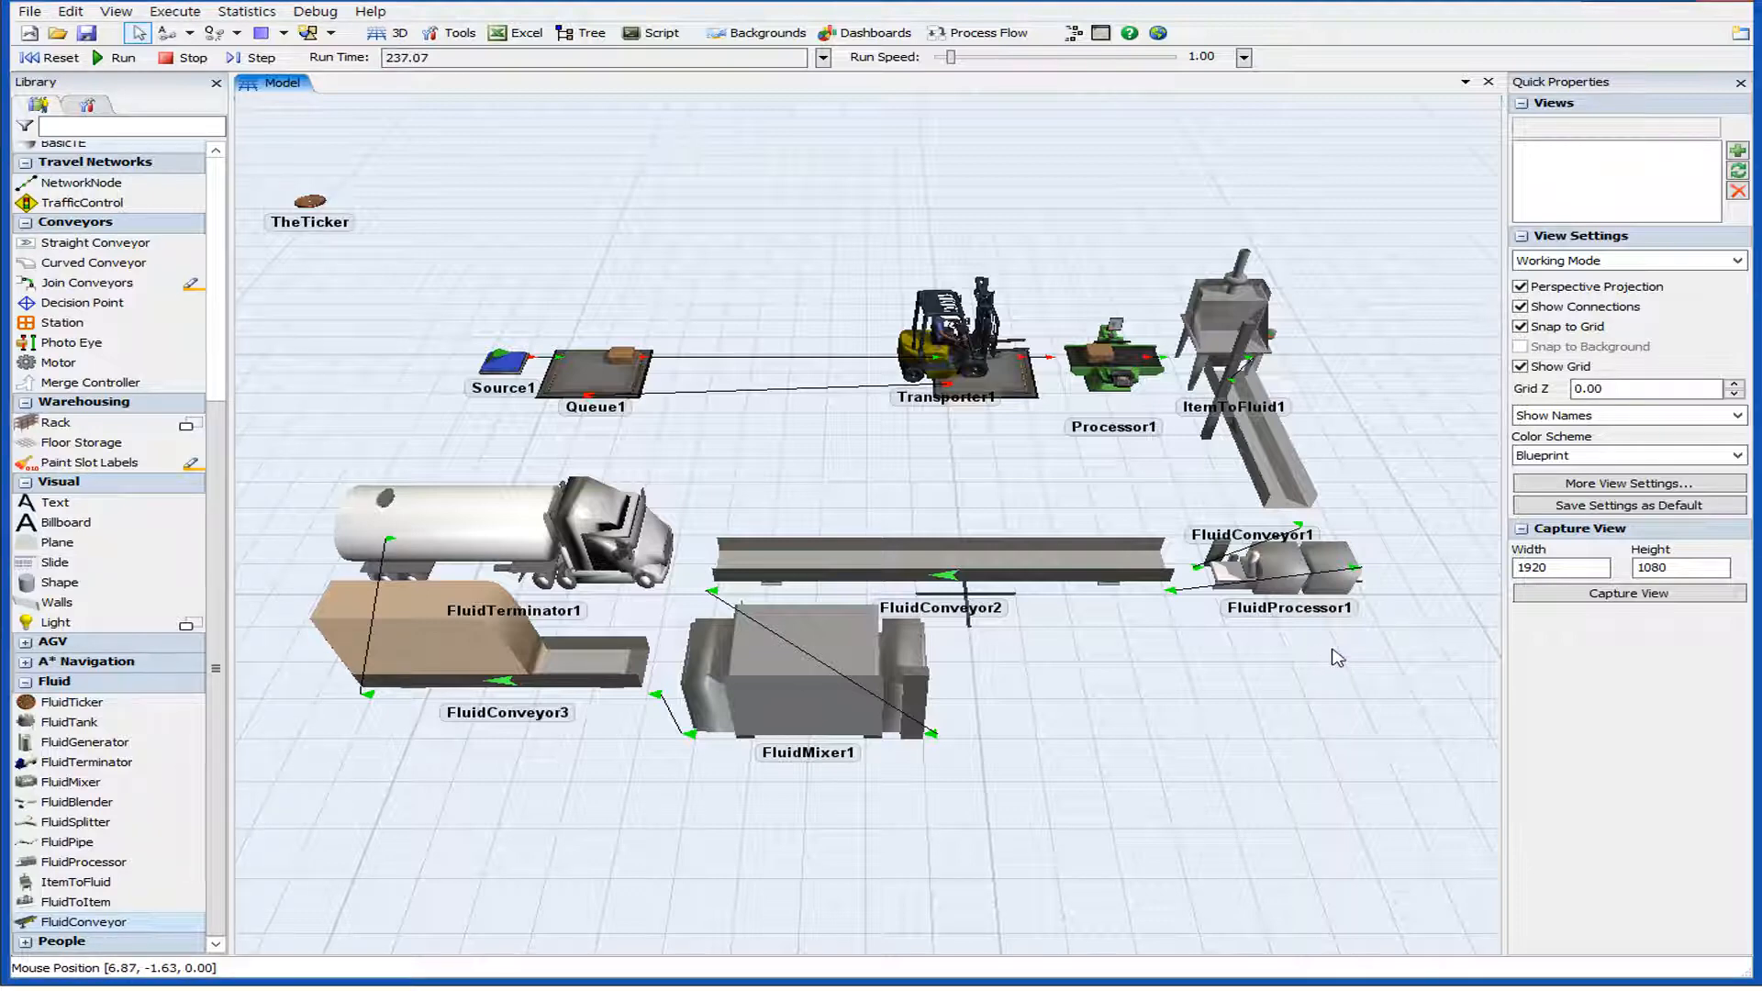
# Check FluidProcessor1's maximum content and maximum output rate, closing its properties without changes.
pyautogui.click(1311, 588)
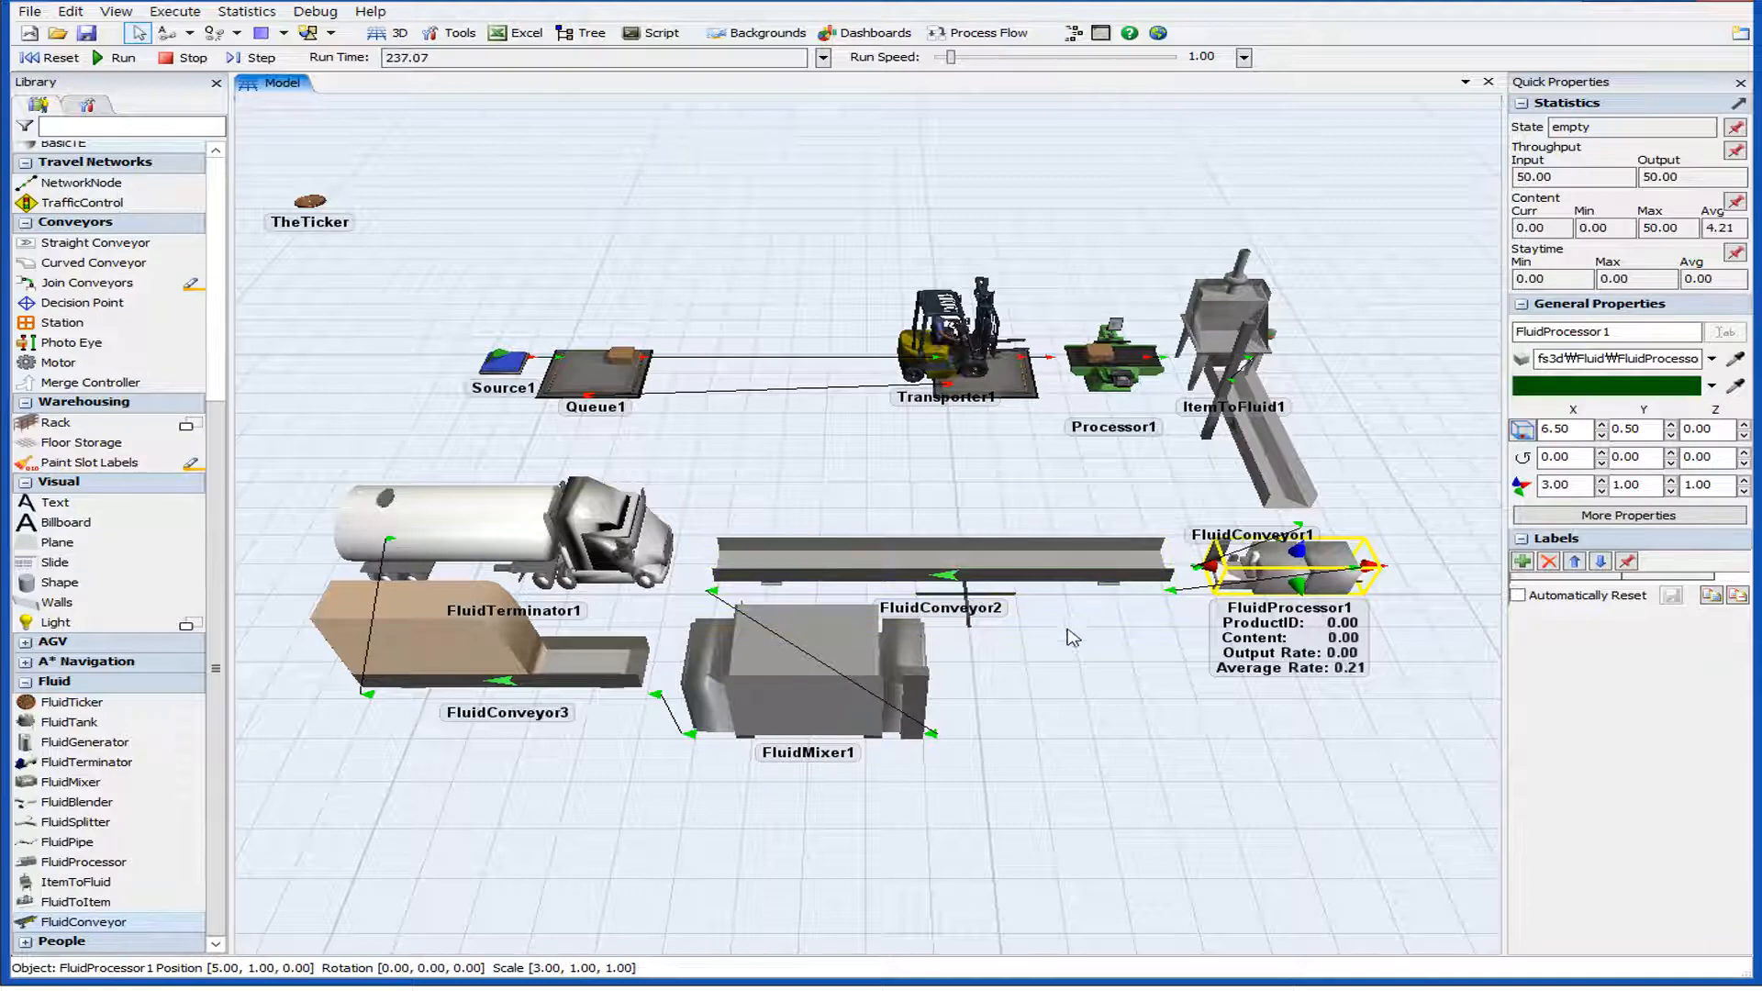
pyautogui.doubleClick(1333, 567)
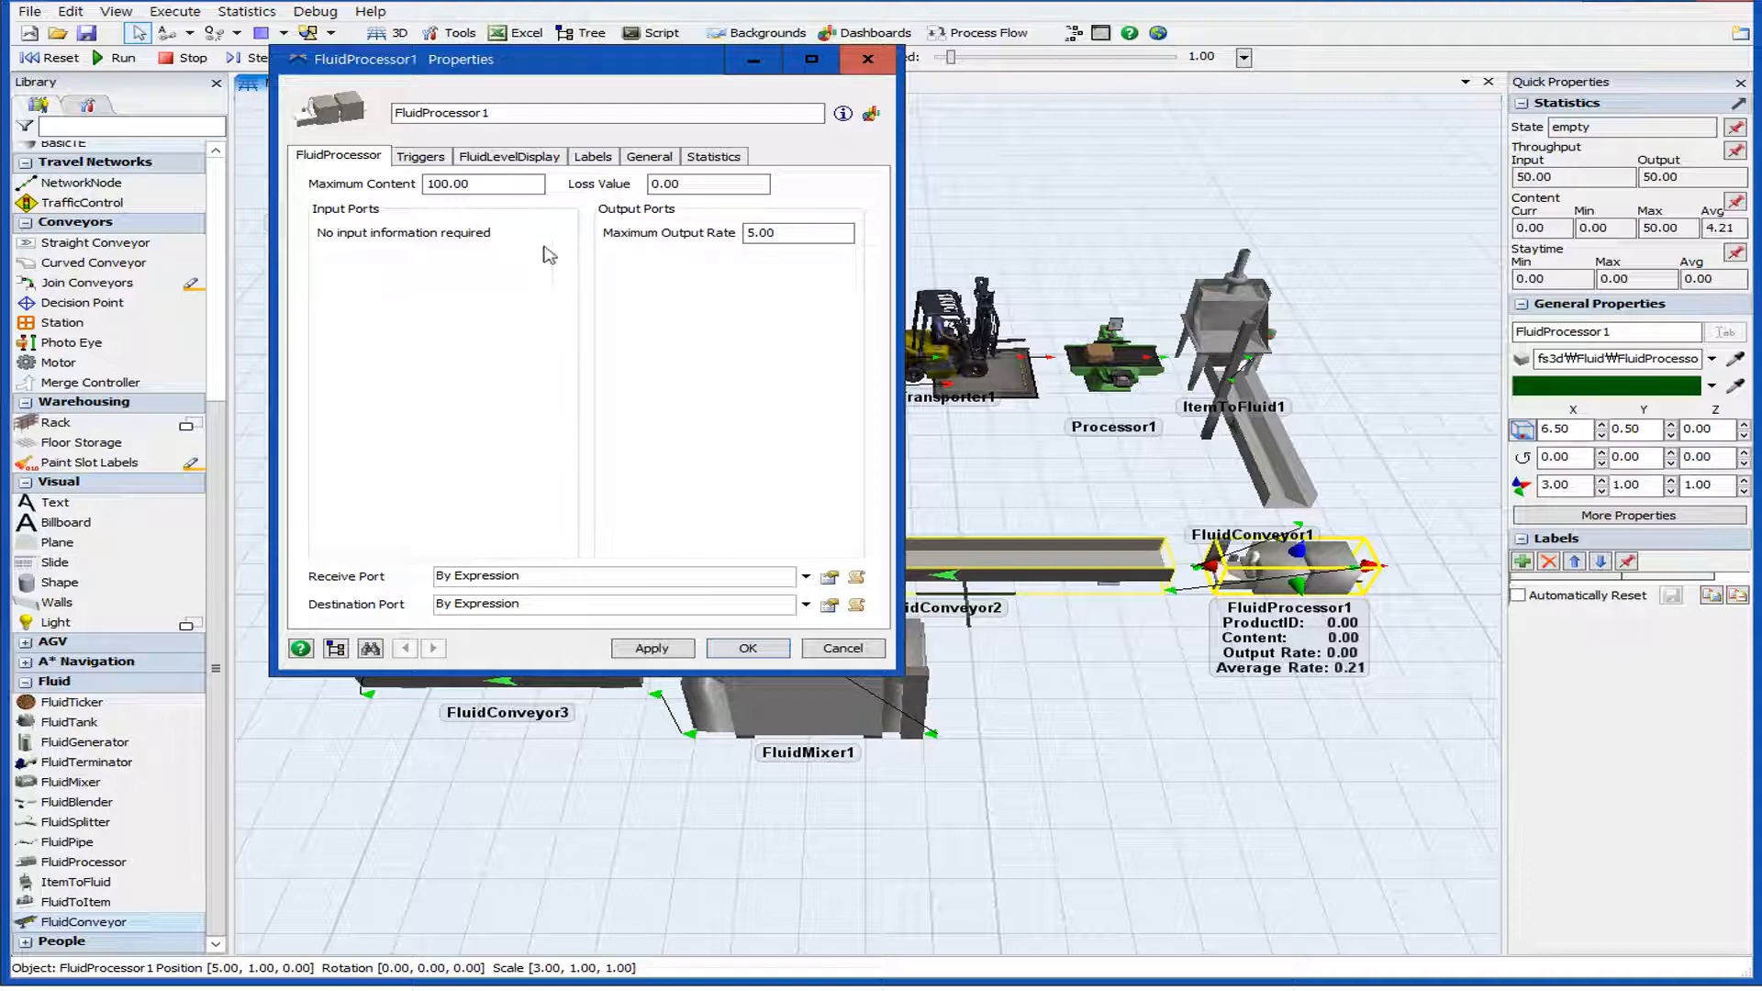
pyautogui.doubleClick(485, 183)
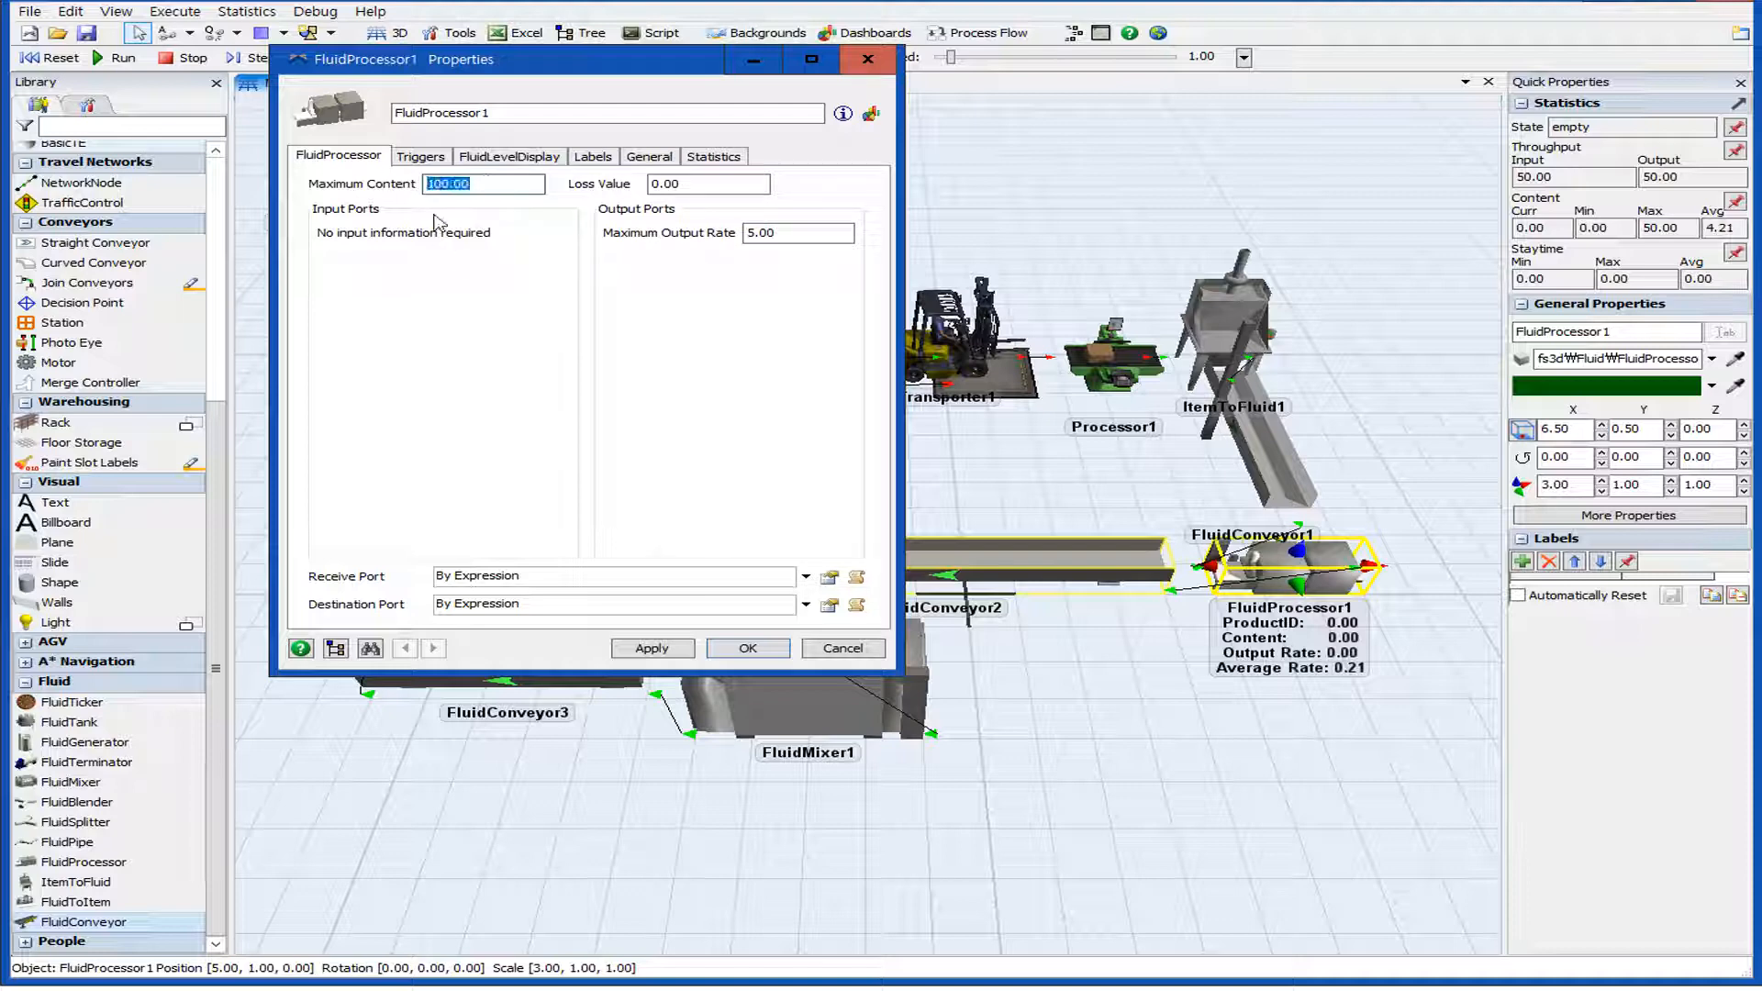
pyautogui.doubleClick(770, 232)
pyautogui.click(837, 647)
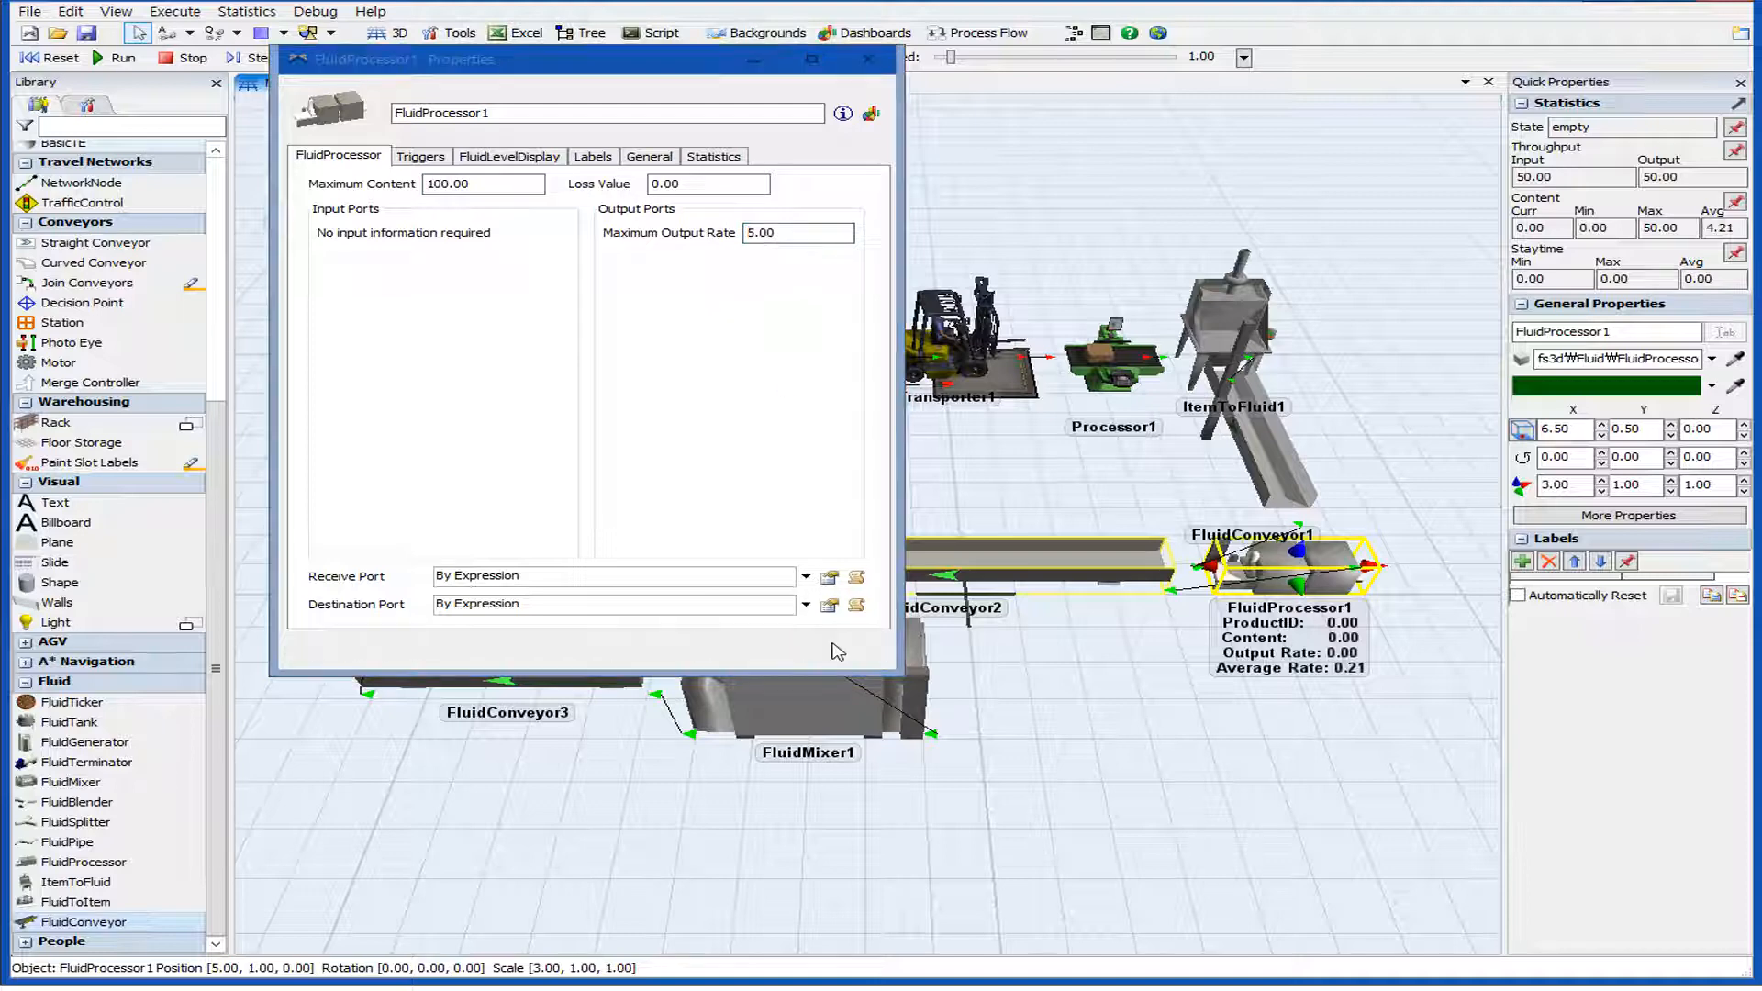
pyautogui.click(1267, 739)
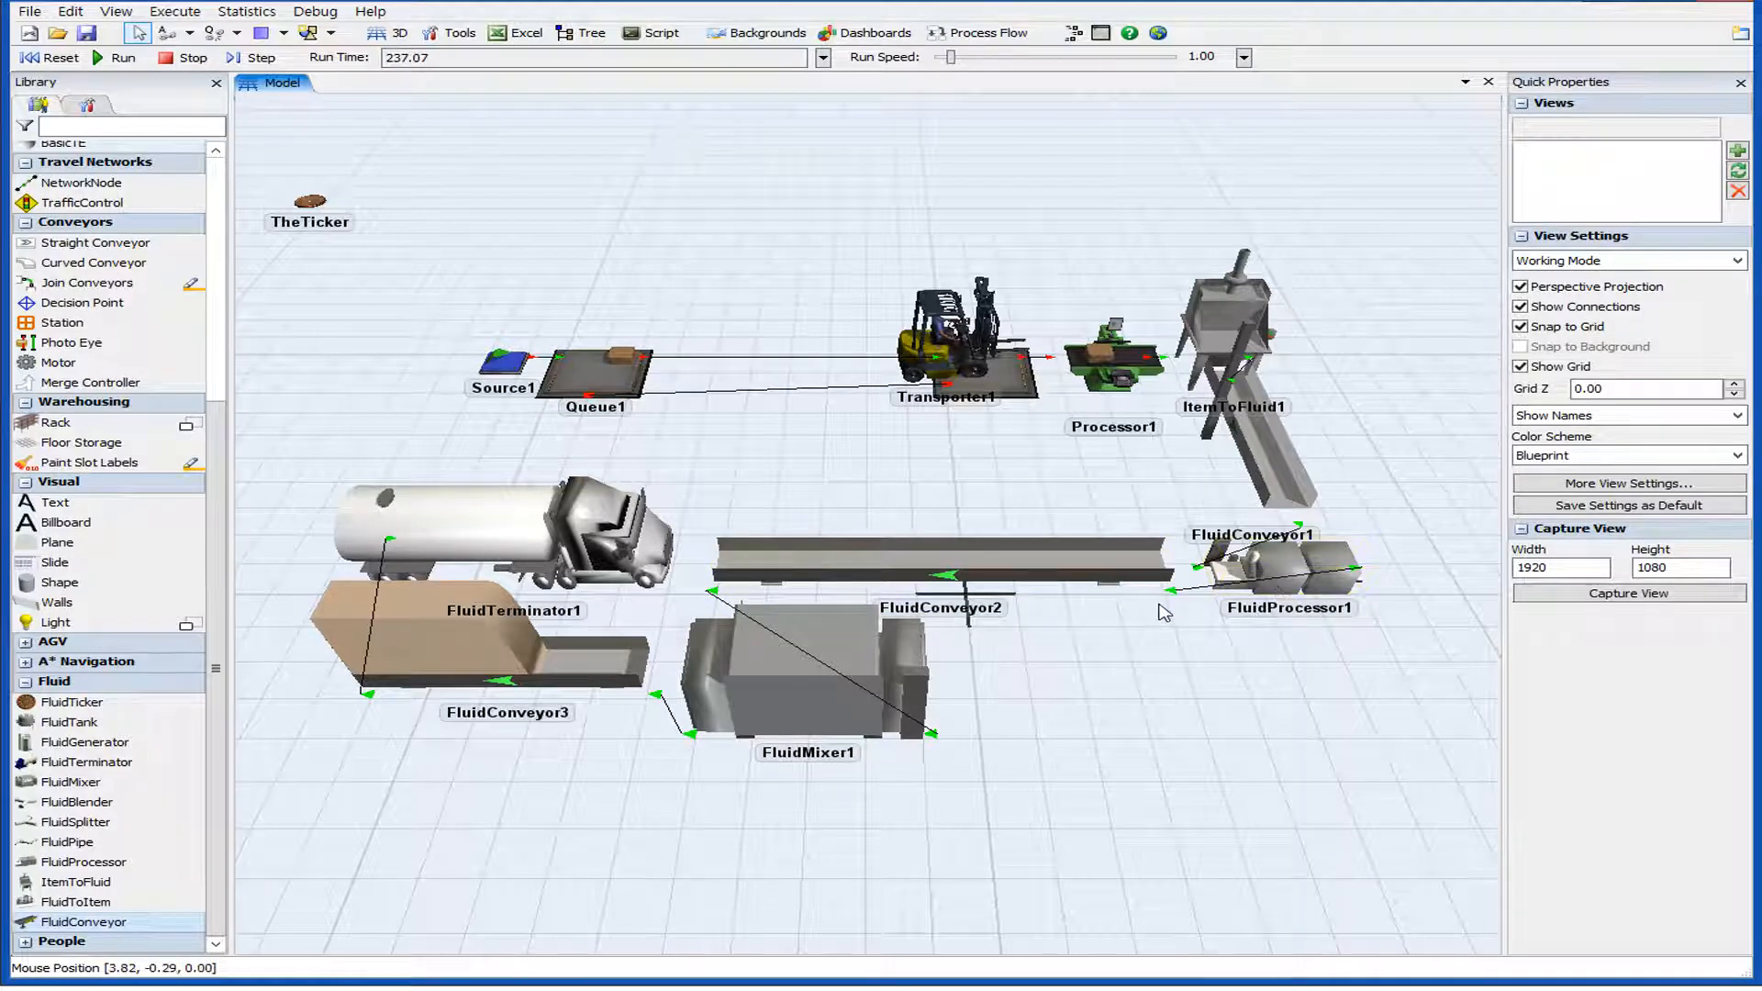
# Review FluidMixer1's port rates, mixer steps and recipe in its properties, keeping the mixer visible in the model.
pyautogui.doubleClick(835, 702)
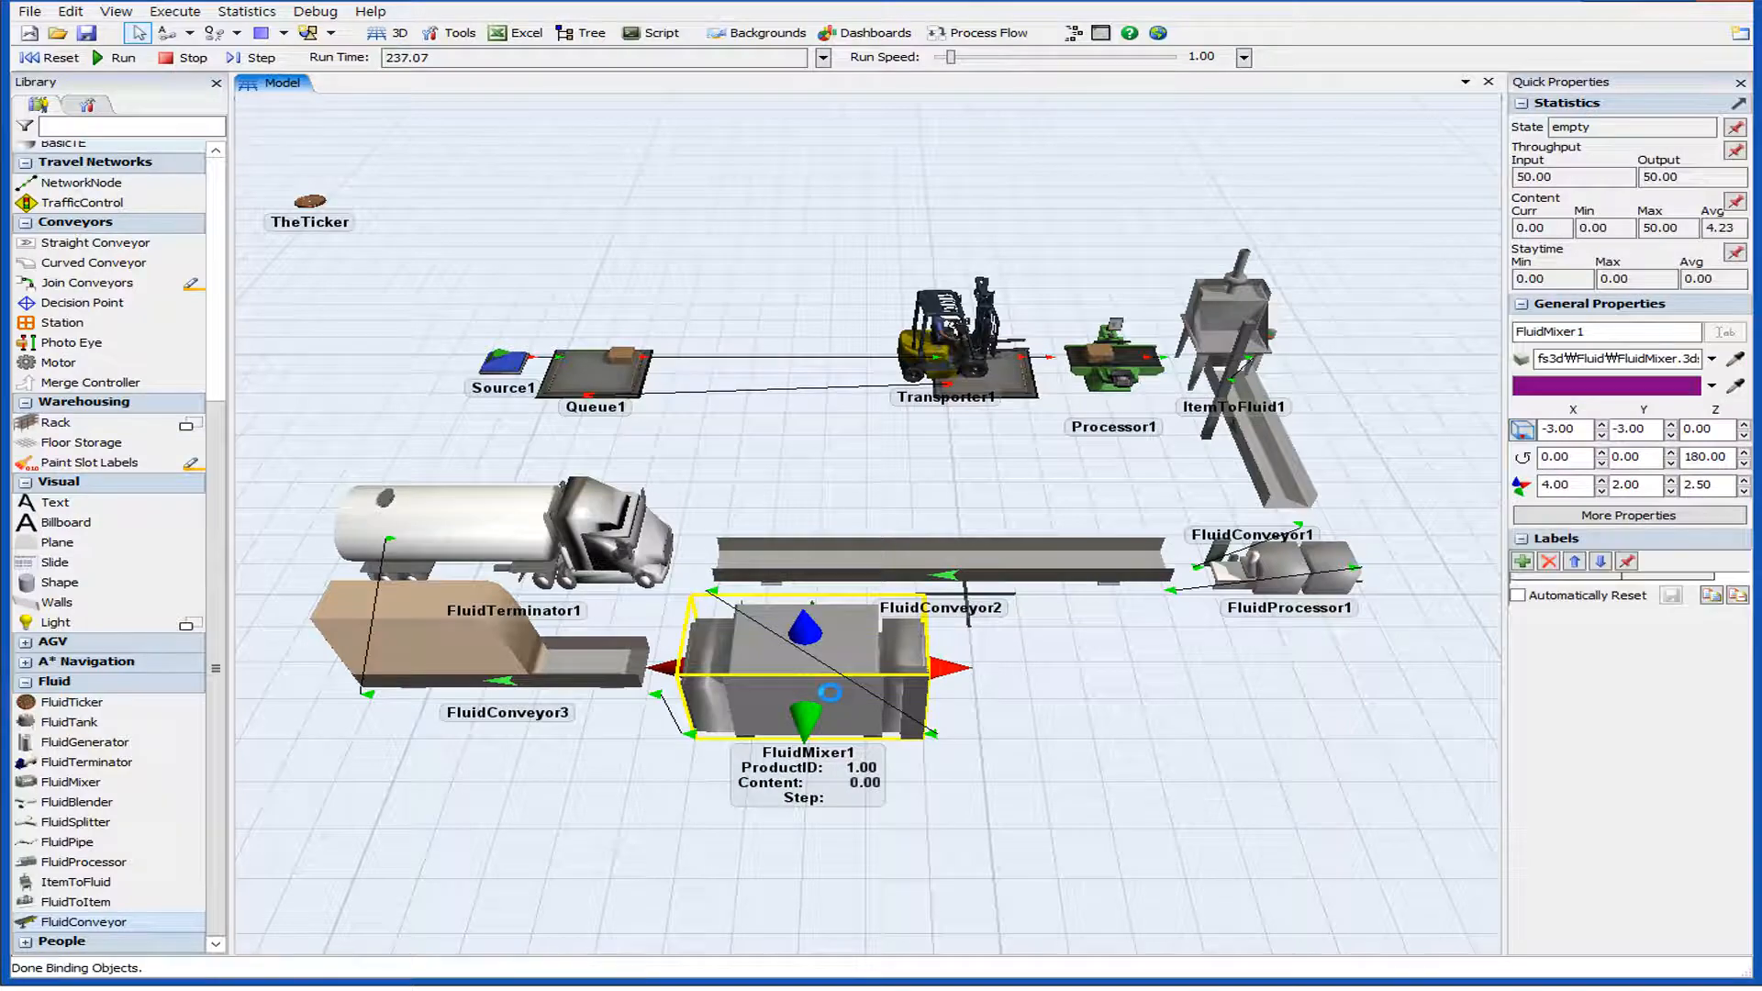
pyautogui.moveTo(436, 40); pyautogui.dragTo(1036, 222)
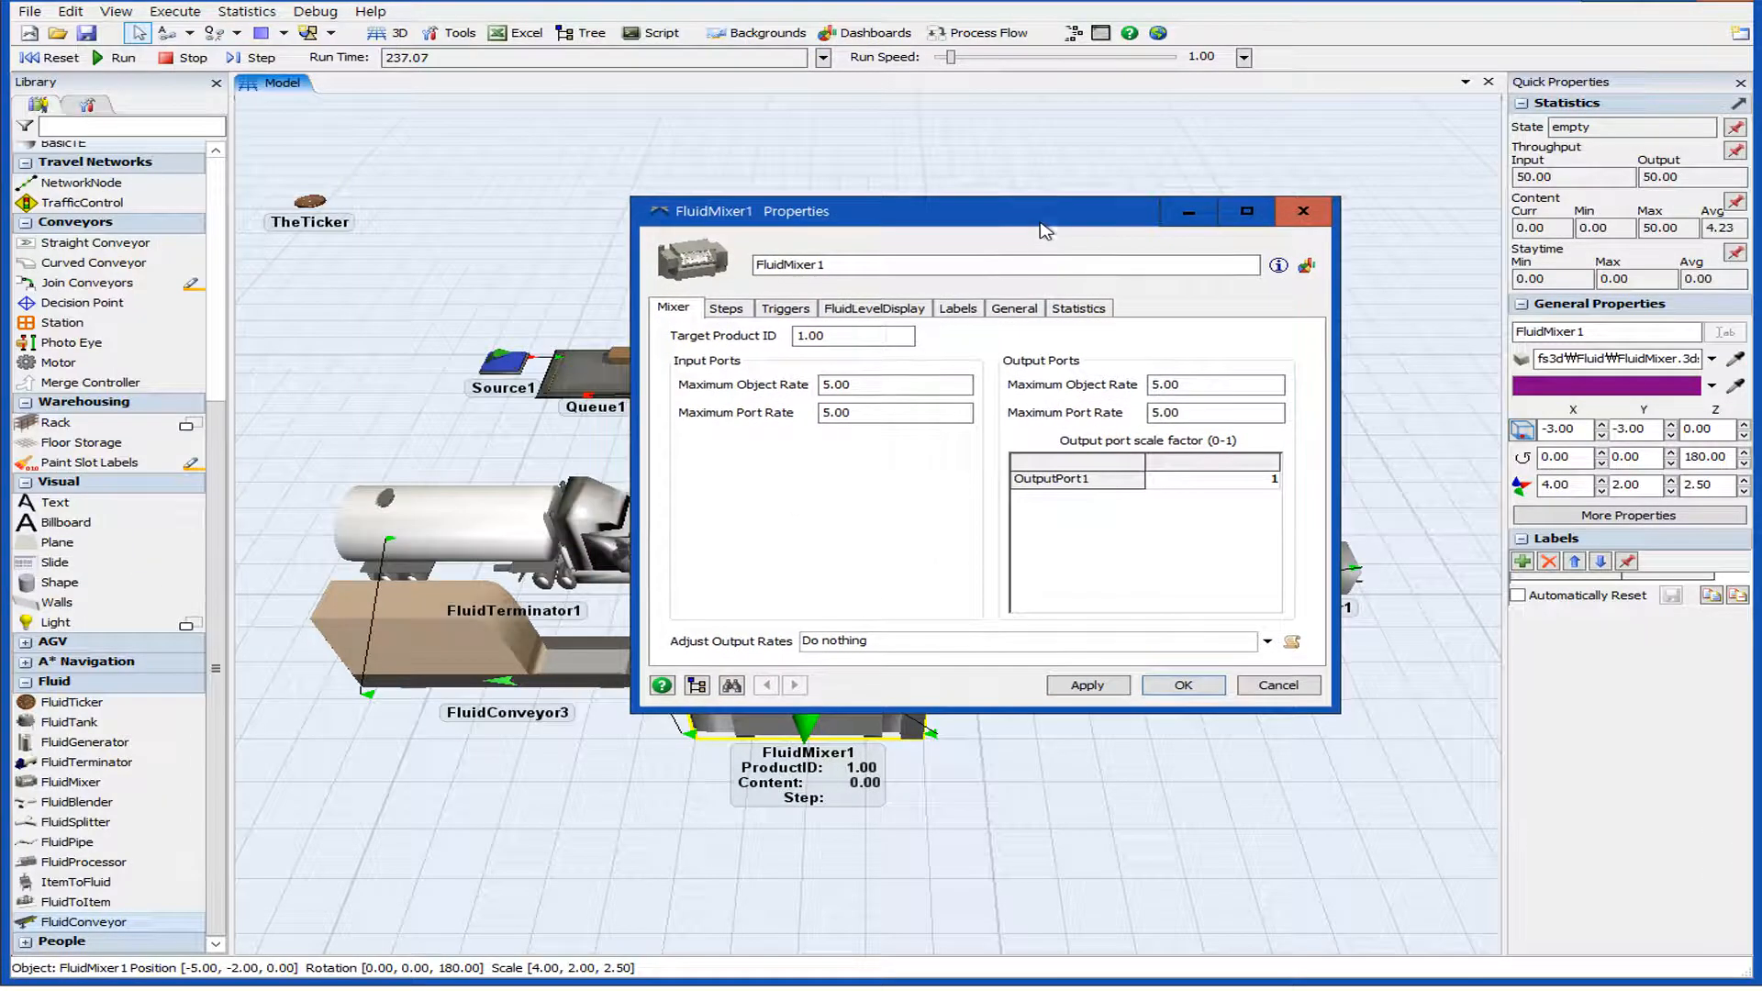
pyautogui.click(730, 312)
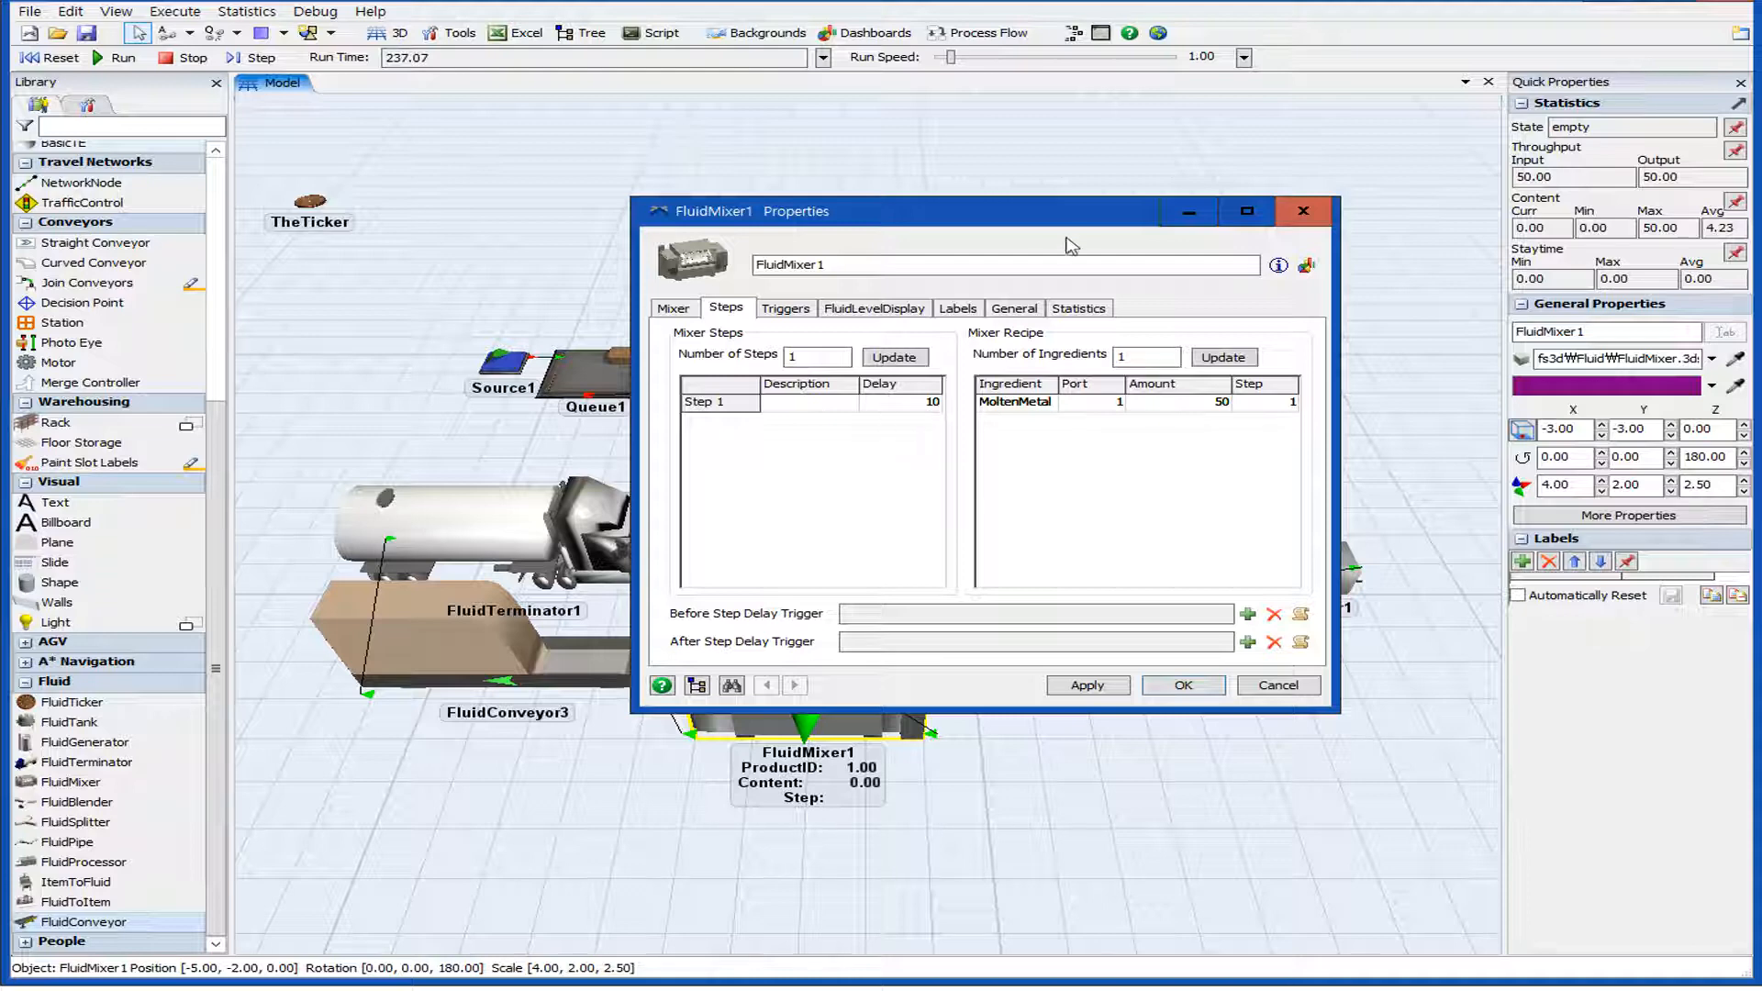
pyautogui.moveTo(1089, 223); pyautogui.dragTo(889, 120)
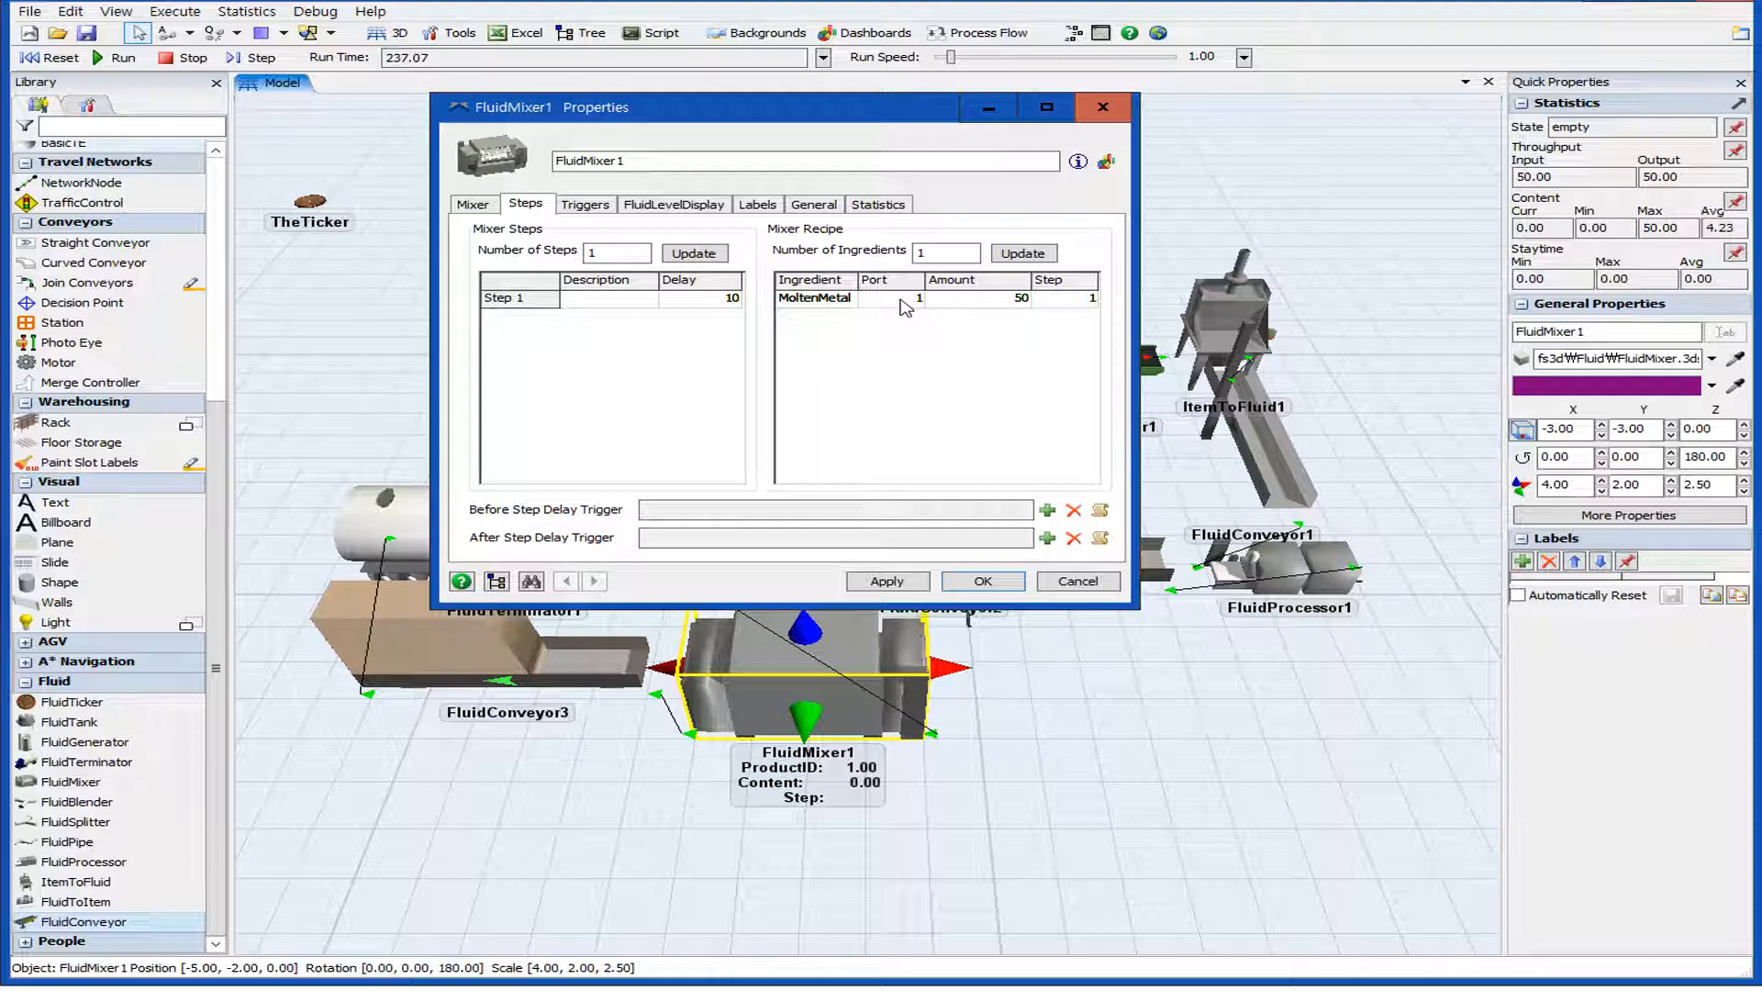
# Check the MoltenMetal ingredient's amount in FluidMixer1's recipe, close the mixer's properties, and view FluidProcessor1's statistics.
pyautogui.click(965, 301)
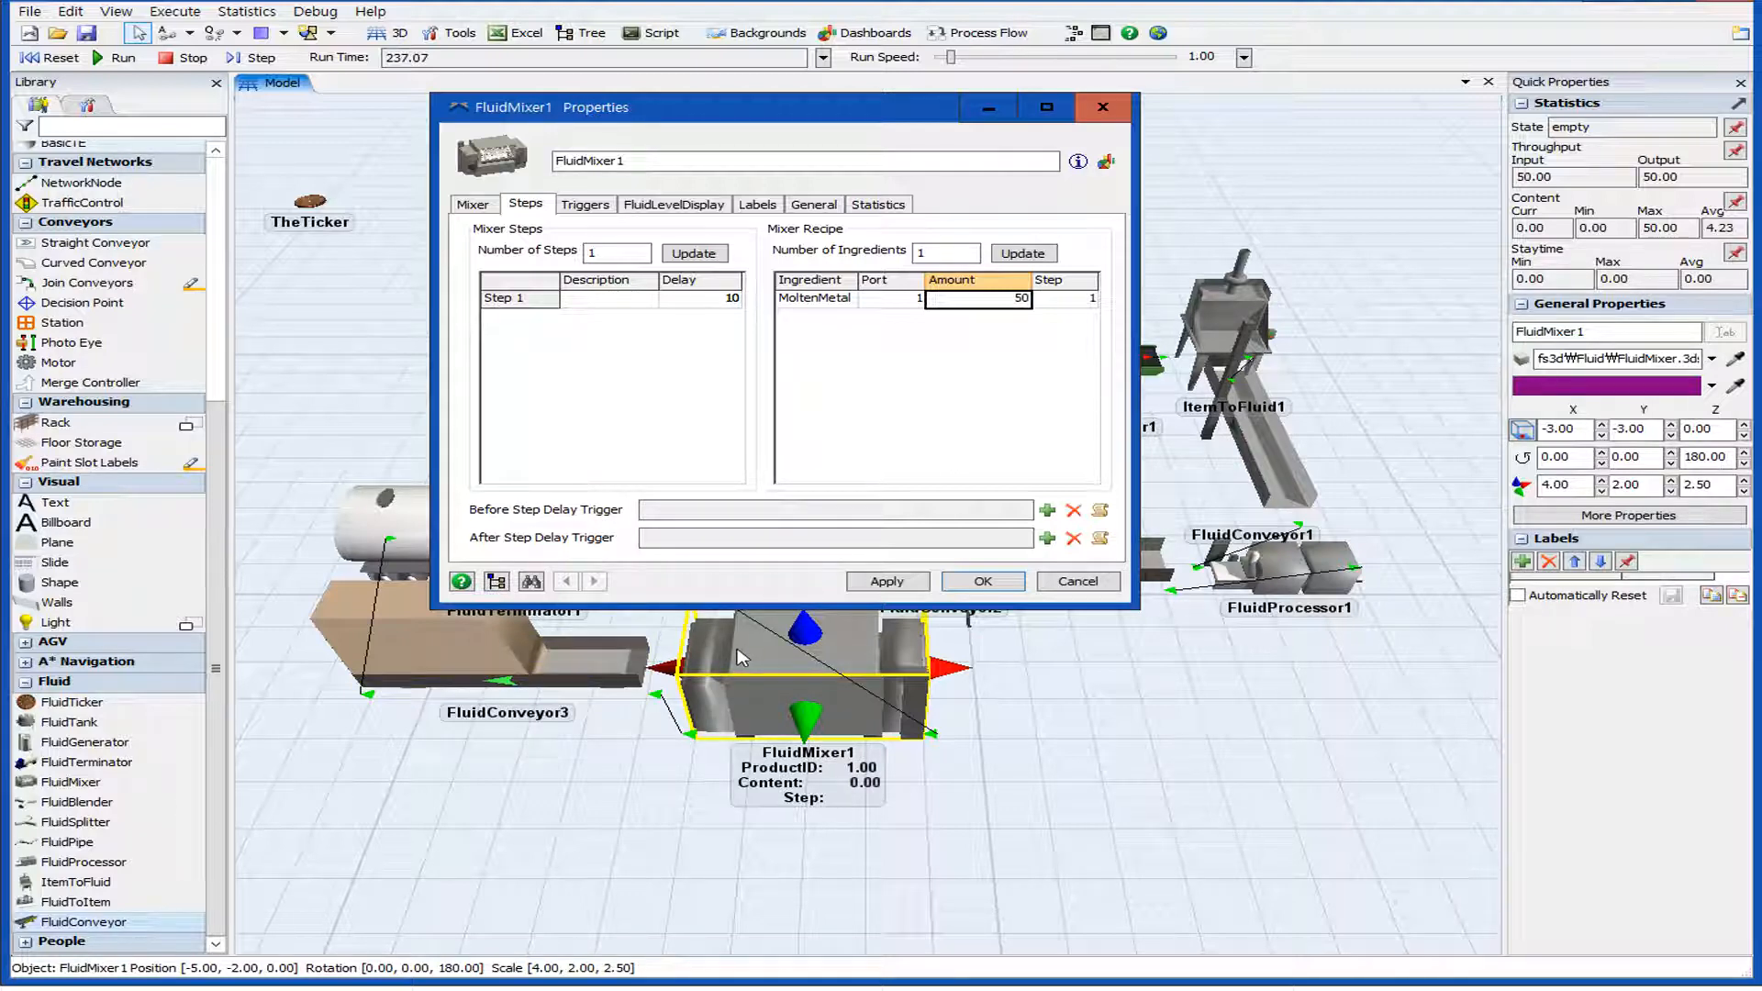
pyautogui.click(980, 582)
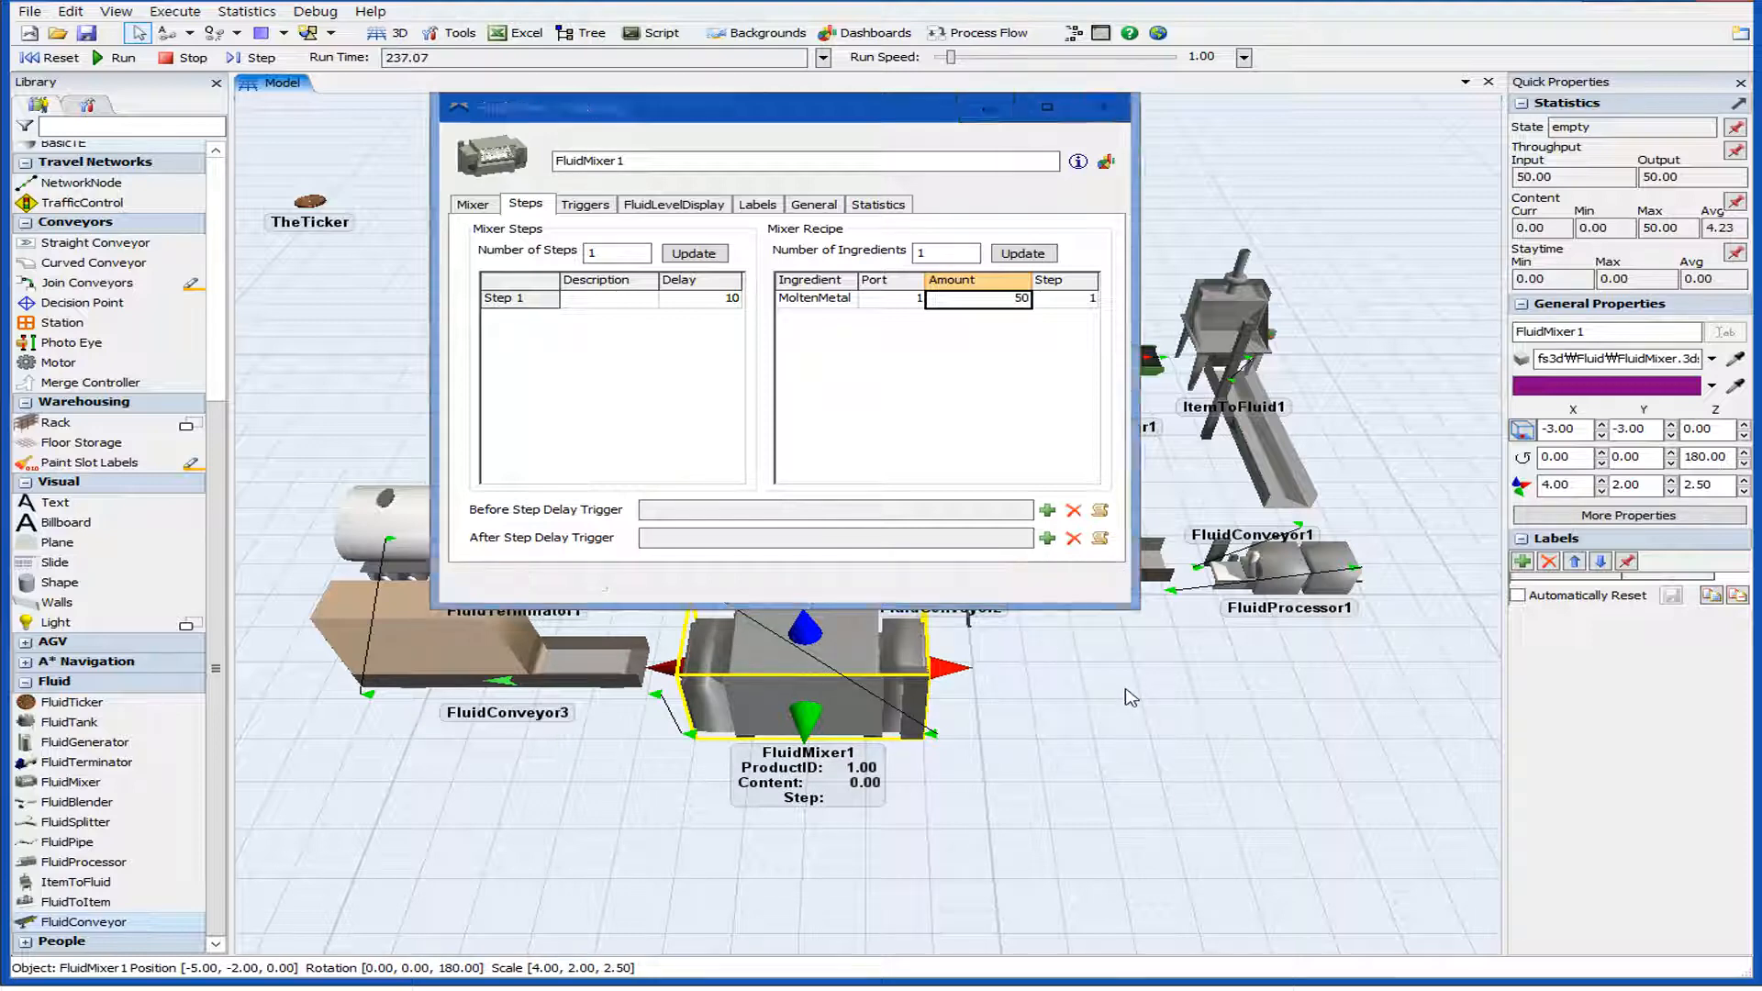
pyautogui.click(1129, 697)
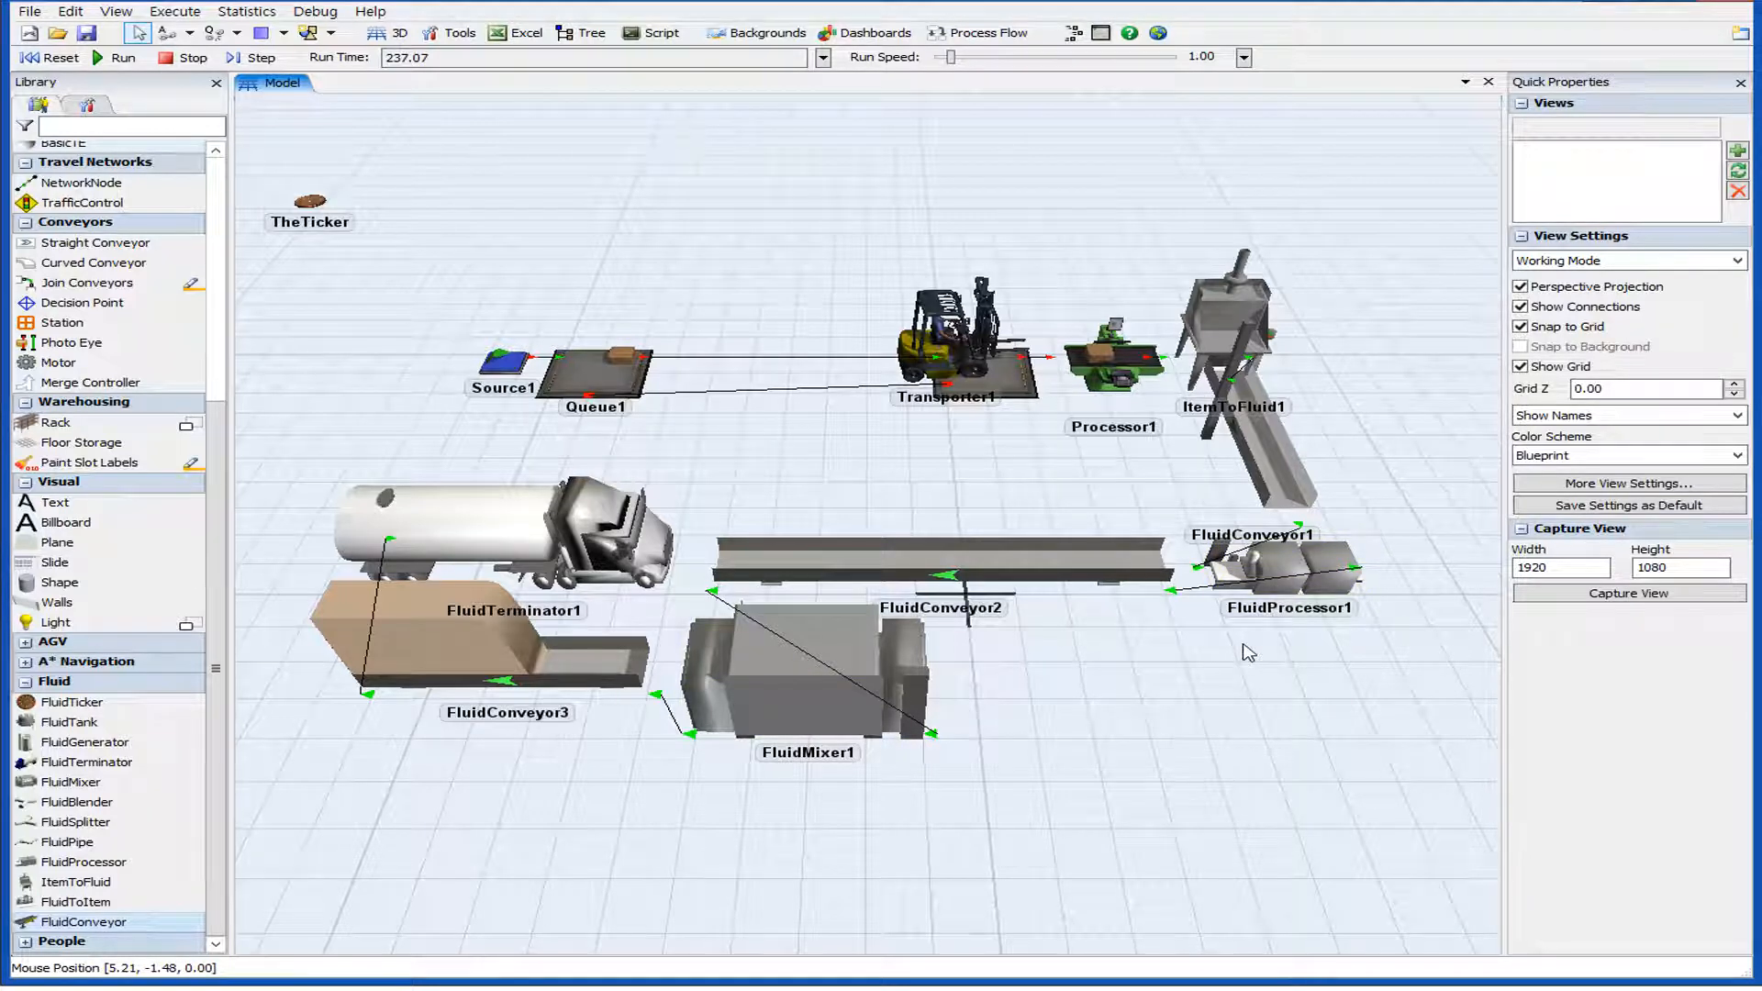
pyautogui.click(1287, 586)
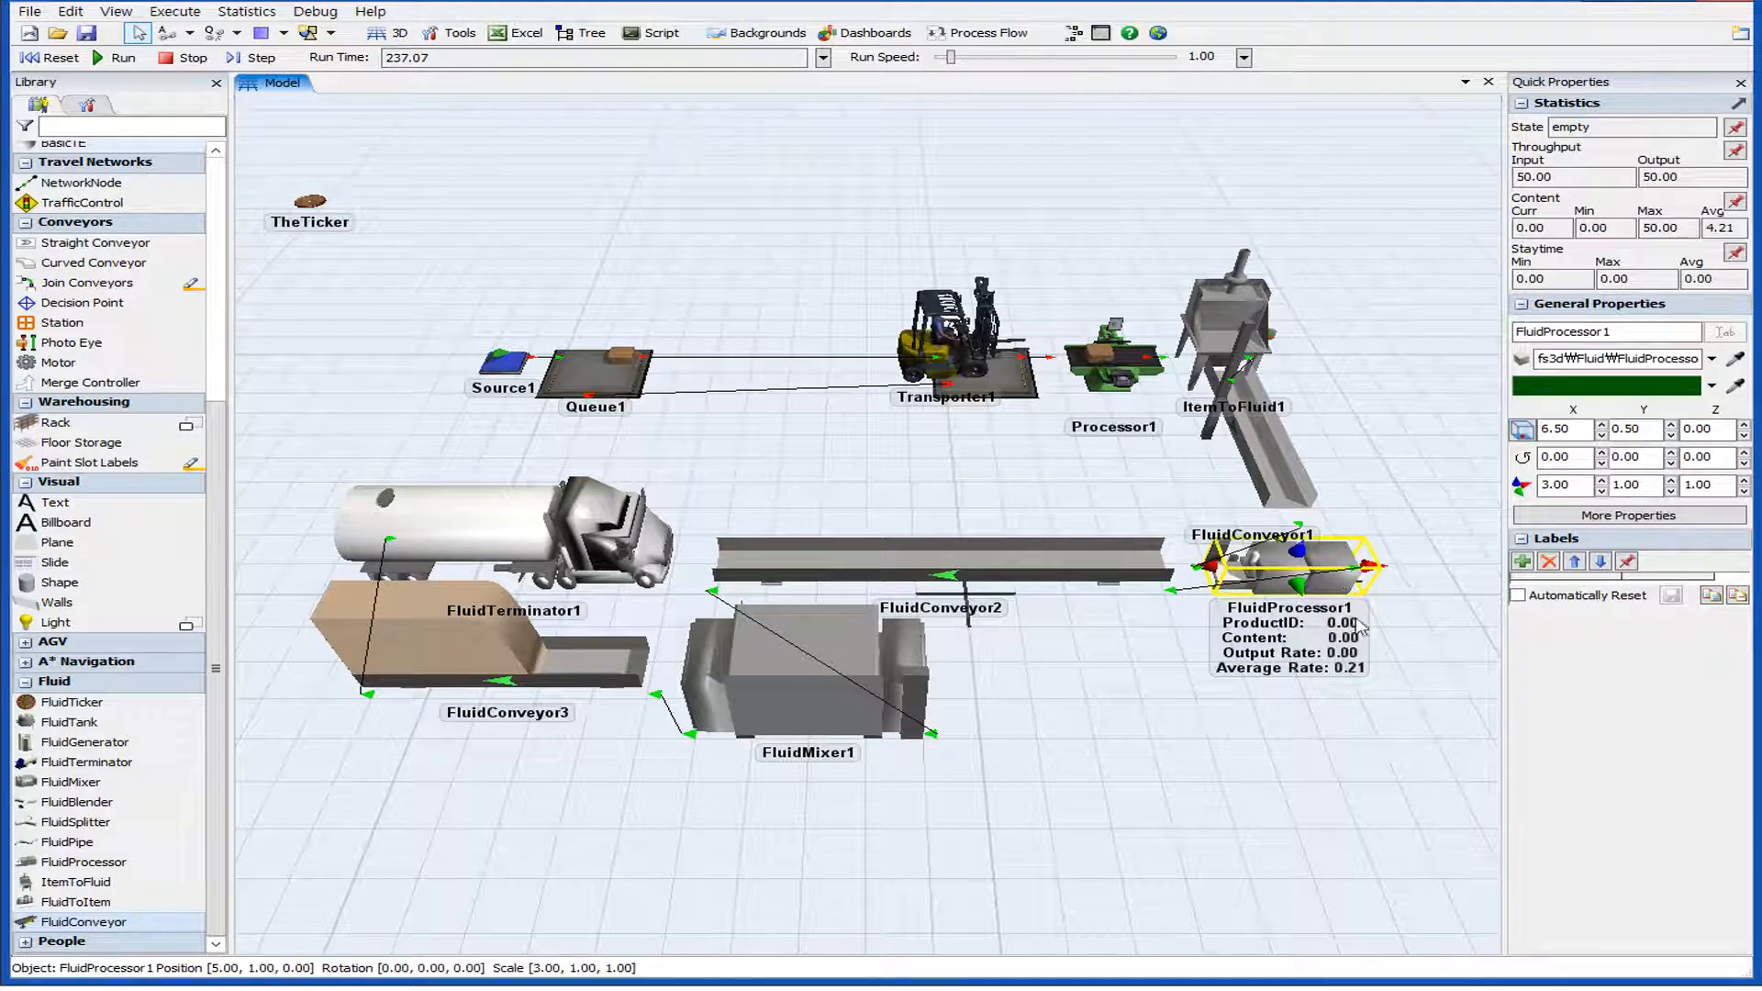
# Resume the simulation with FluidMixer1 selected and raise the run speed to 4.00.
pyautogui.click(875, 743)
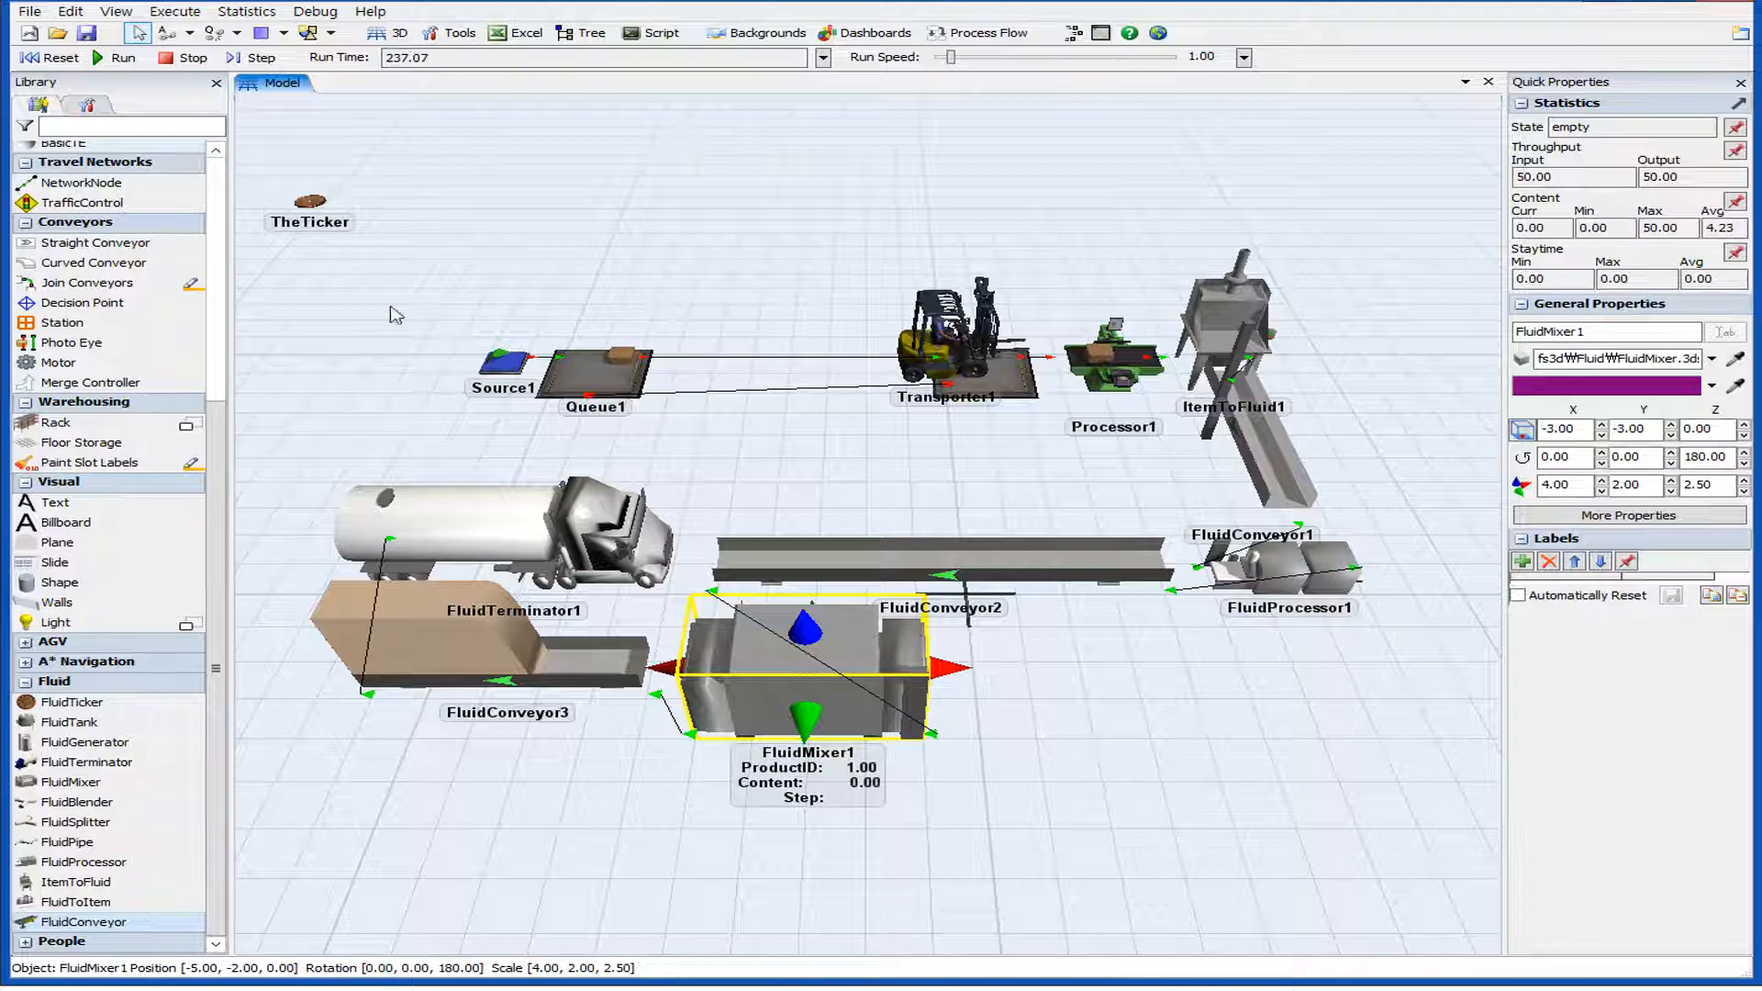
pyautogui.click(128, 64)
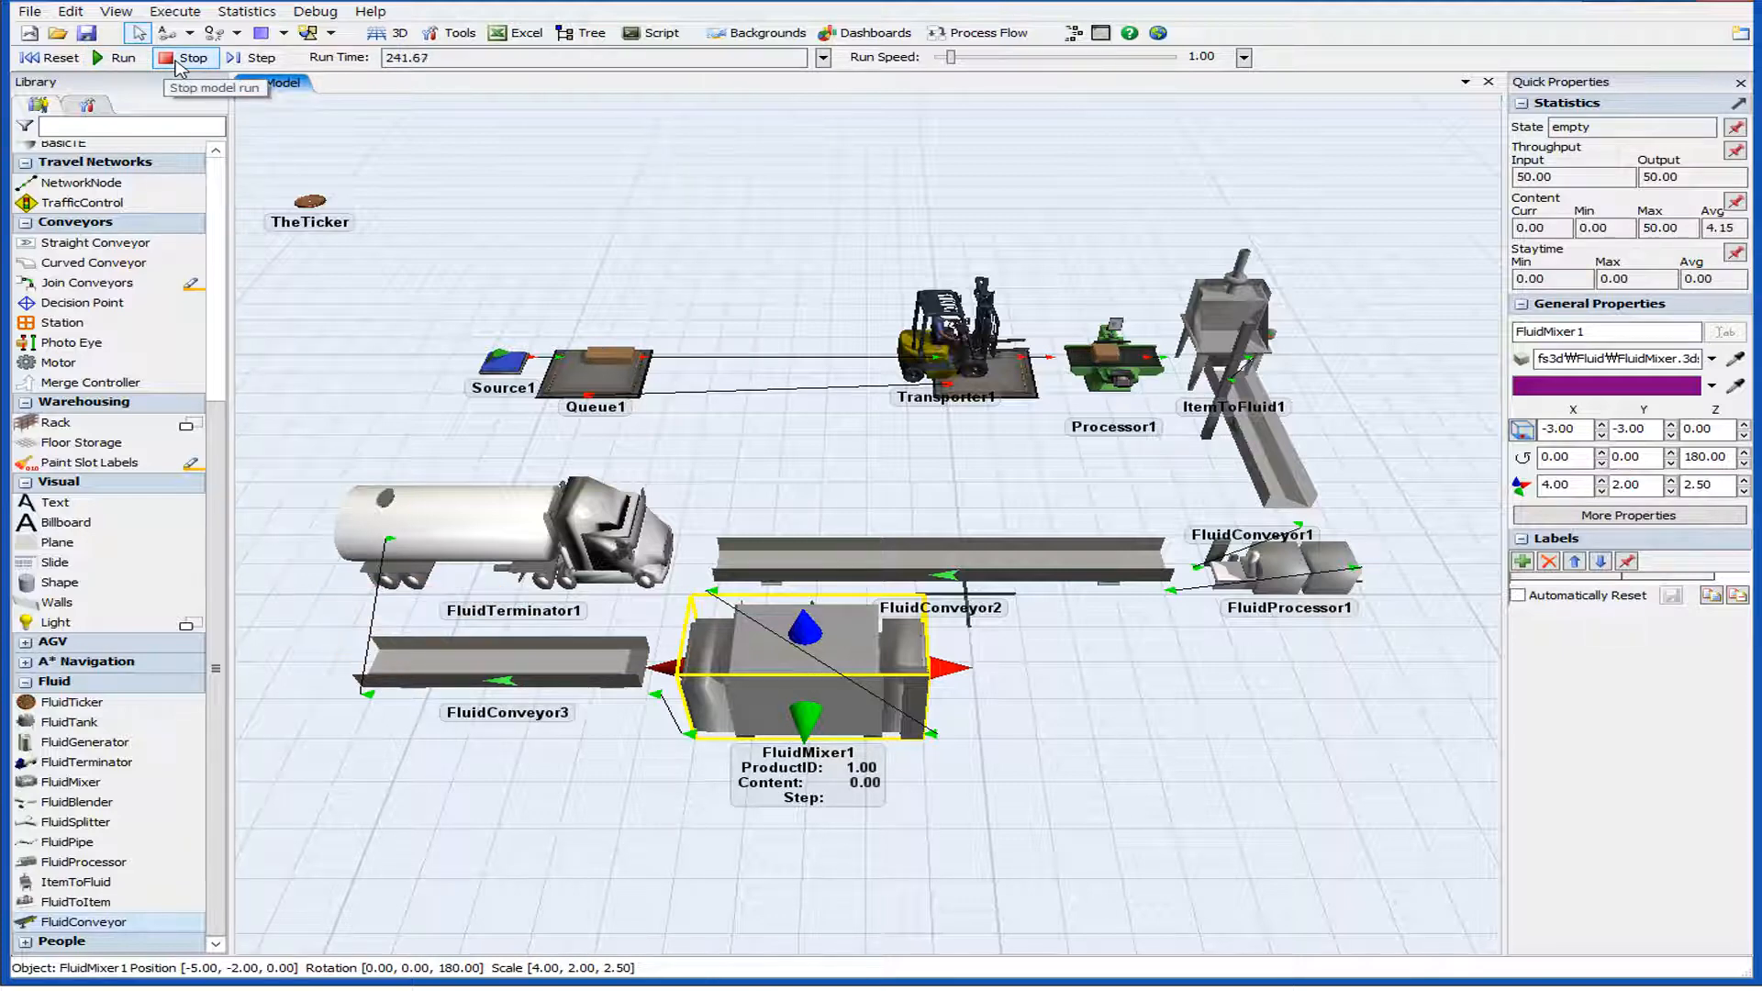
pyautogui.hotkey('ctrl', 'Up')
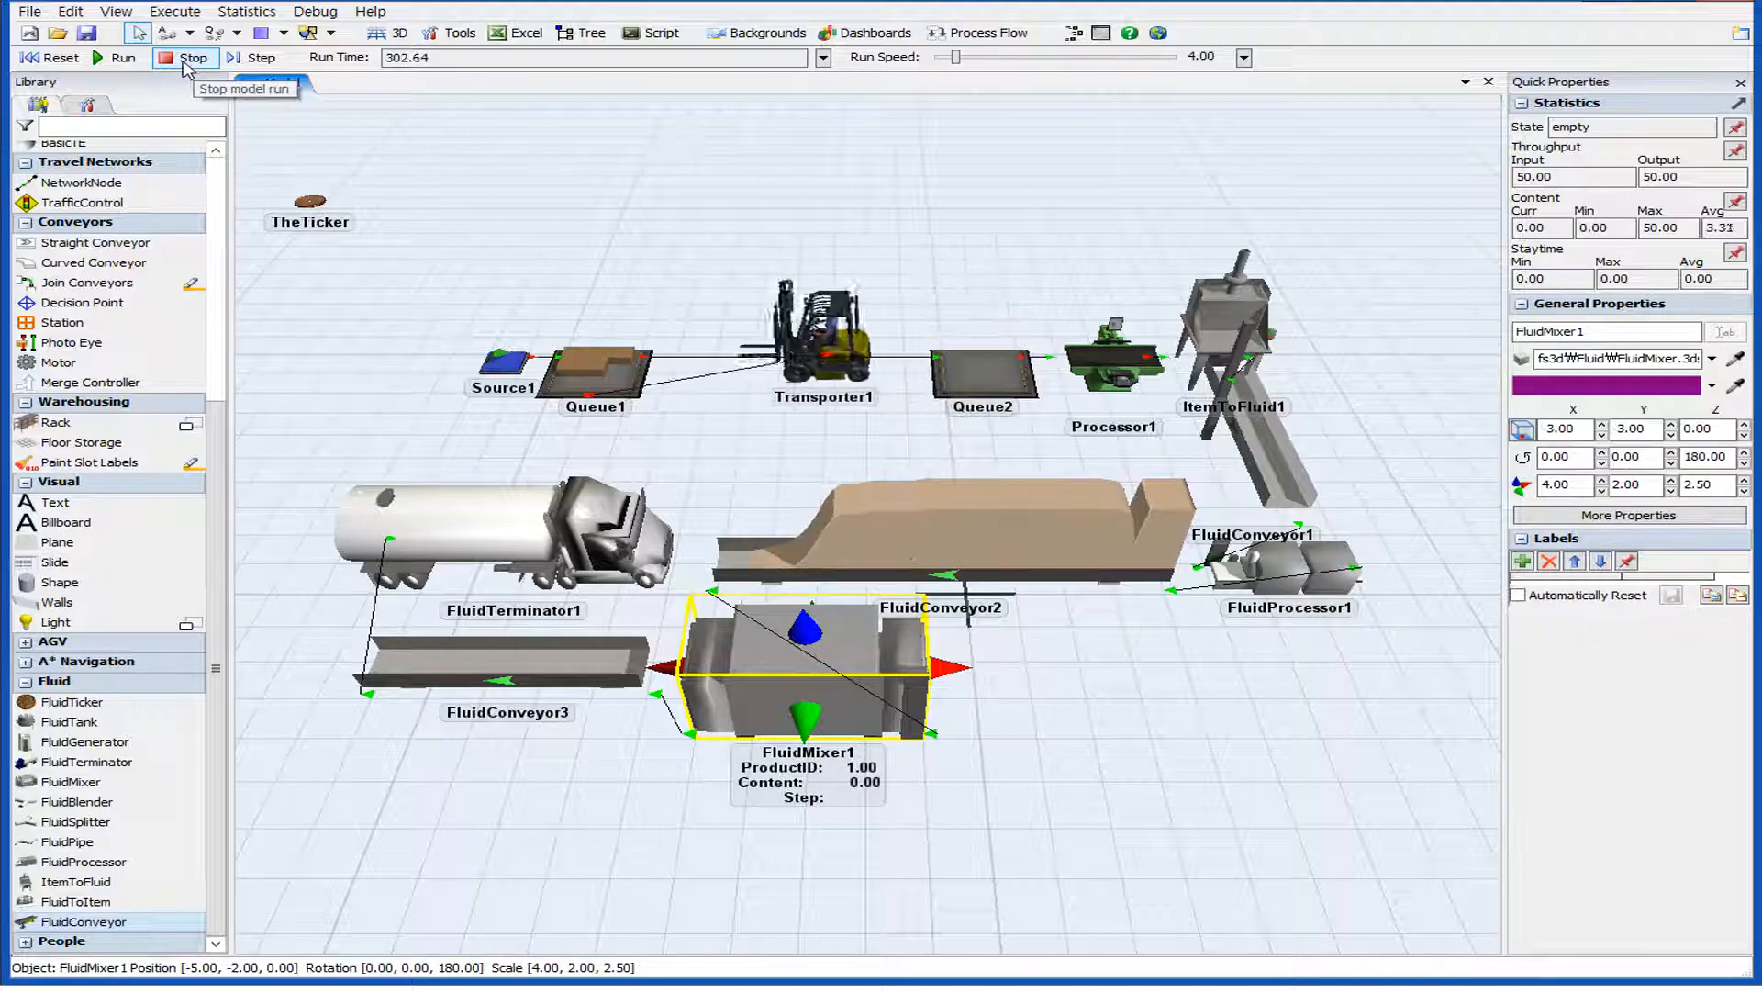
# Examine FluidMixer1's state and content by pausing and resuming the run during its filling, mixing and releasing phases.
pyautogui.click(185, 60)
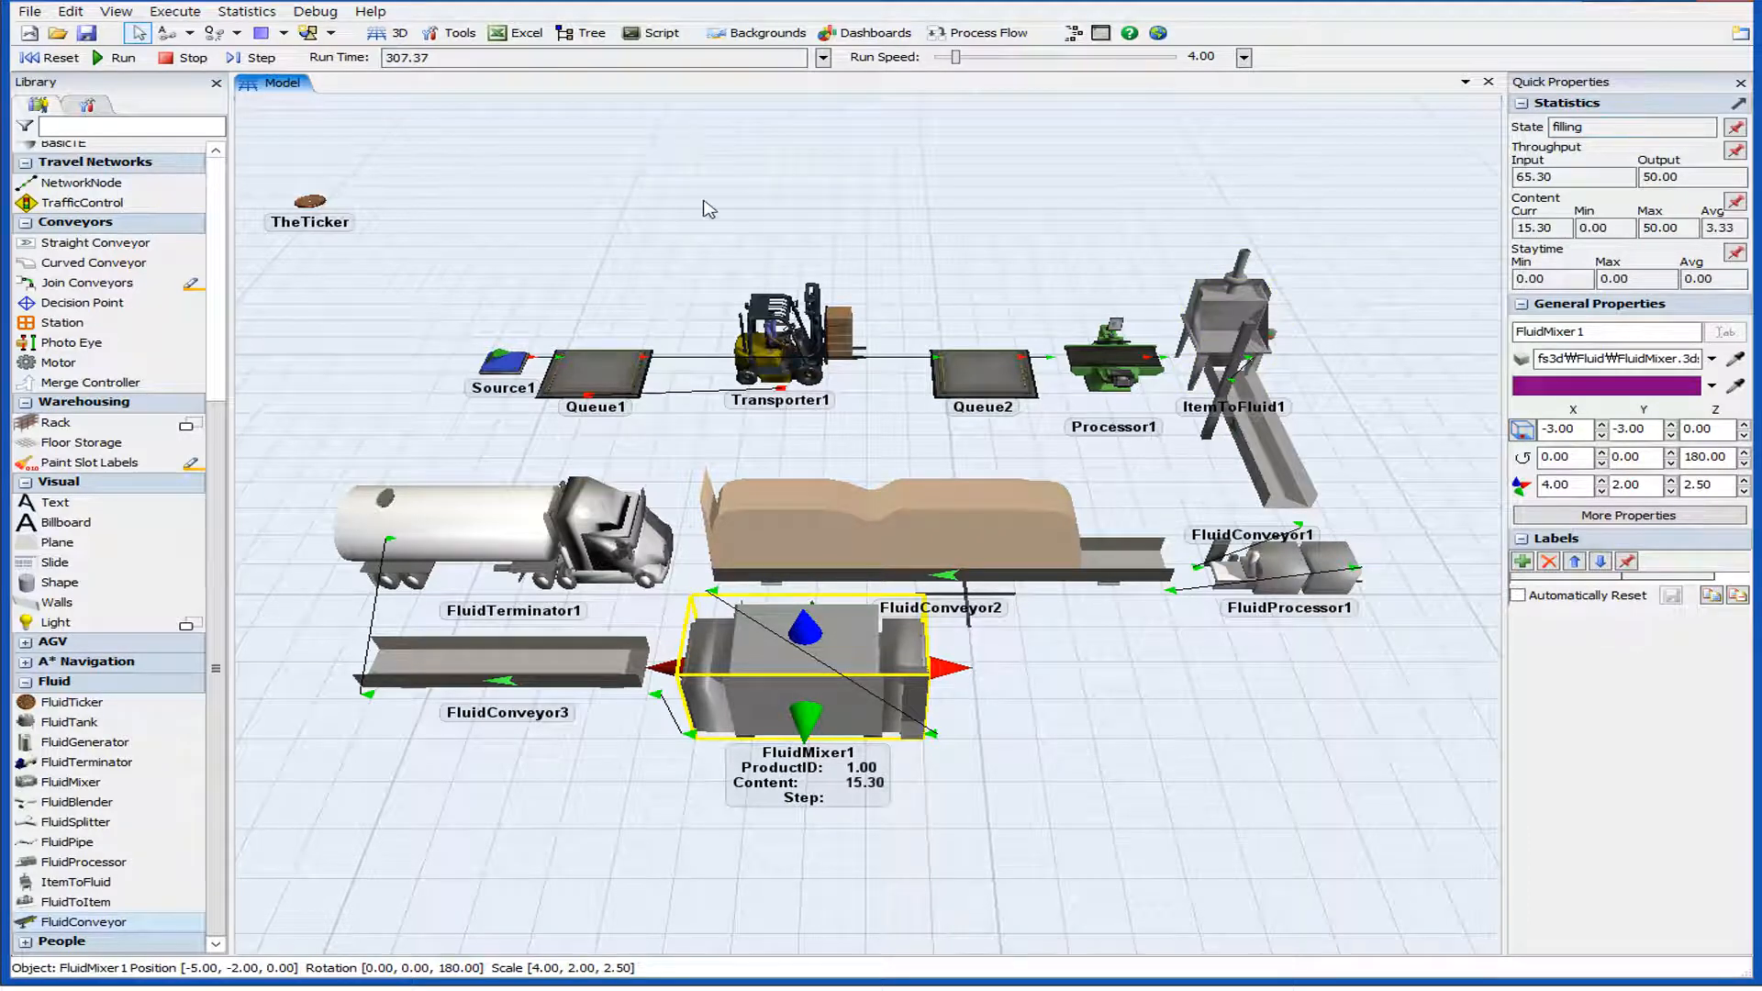
pyautogui.click(118, 59)
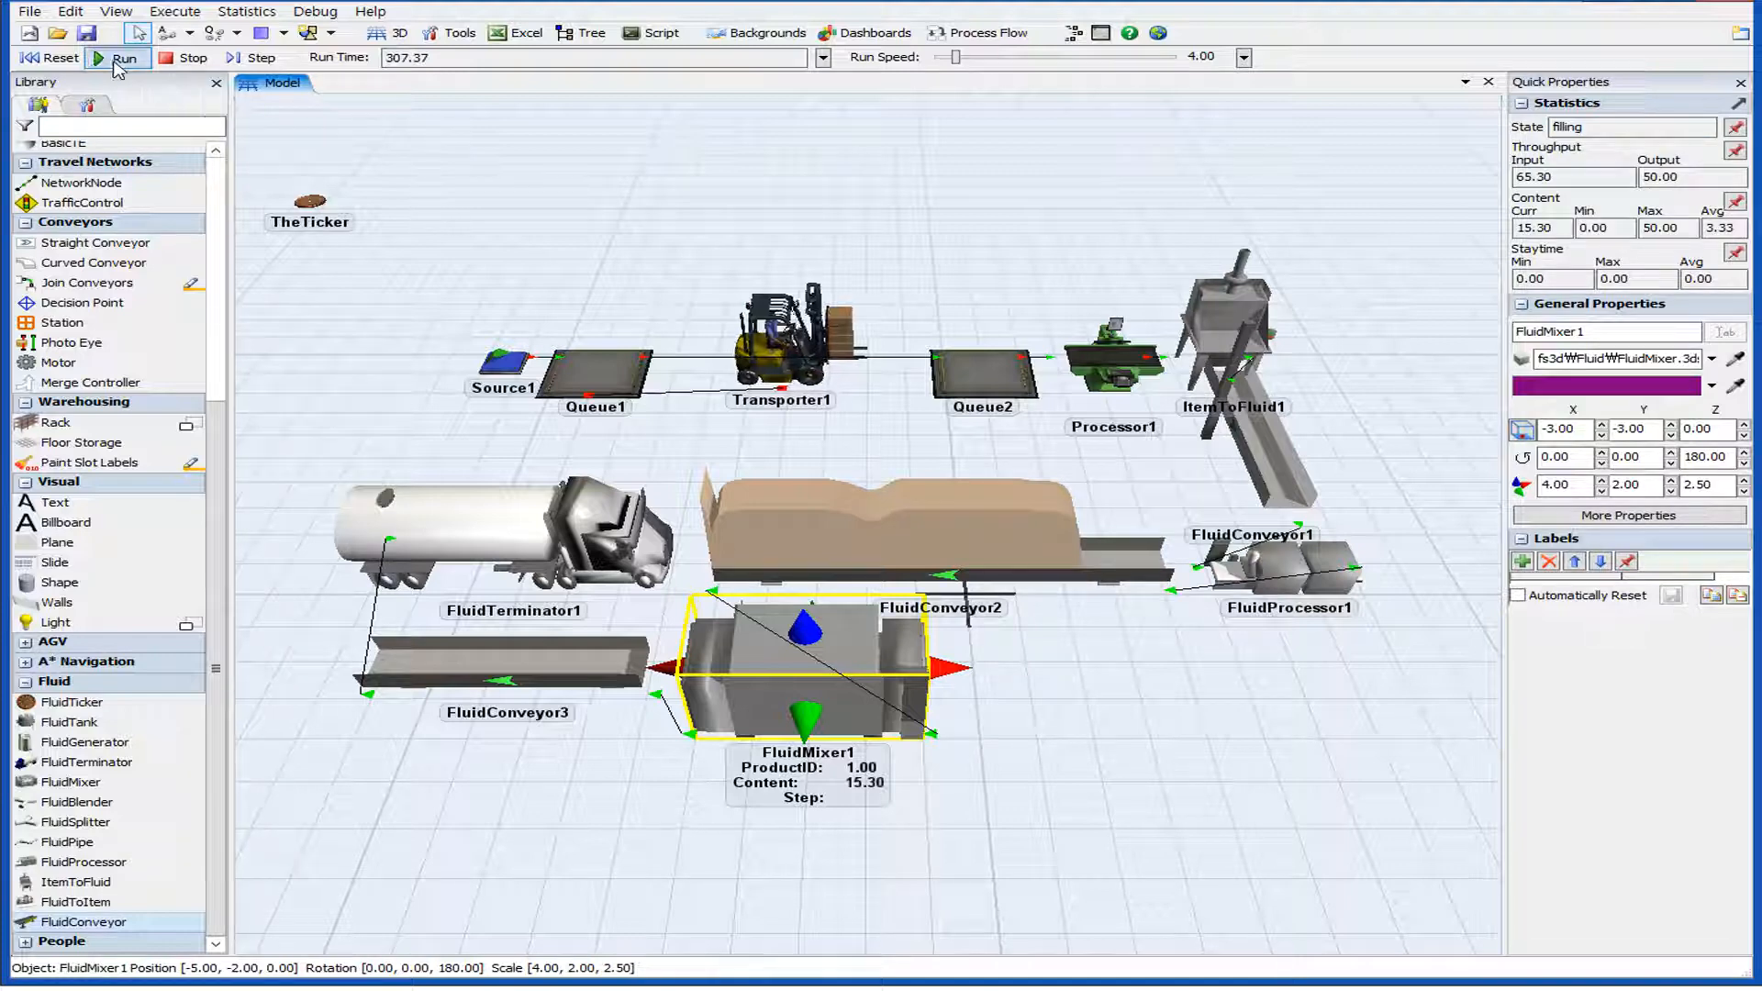
pyautogui.click(190, 59)
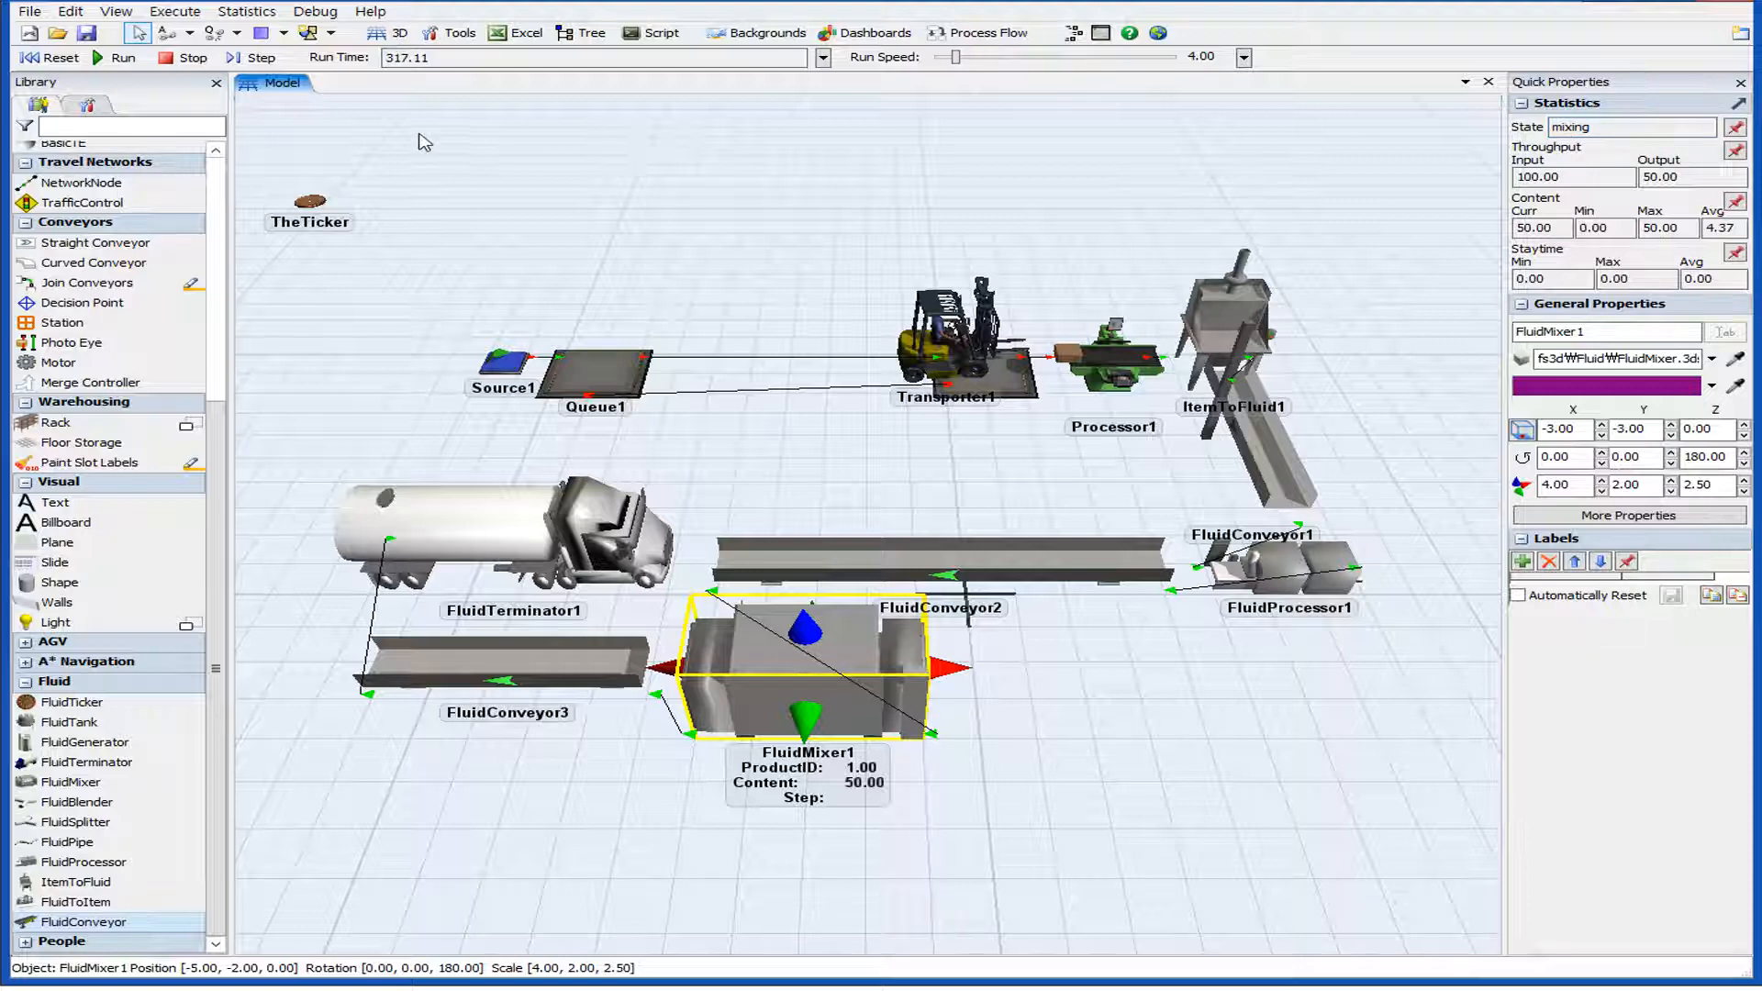
pyautogui.click(124, 62)
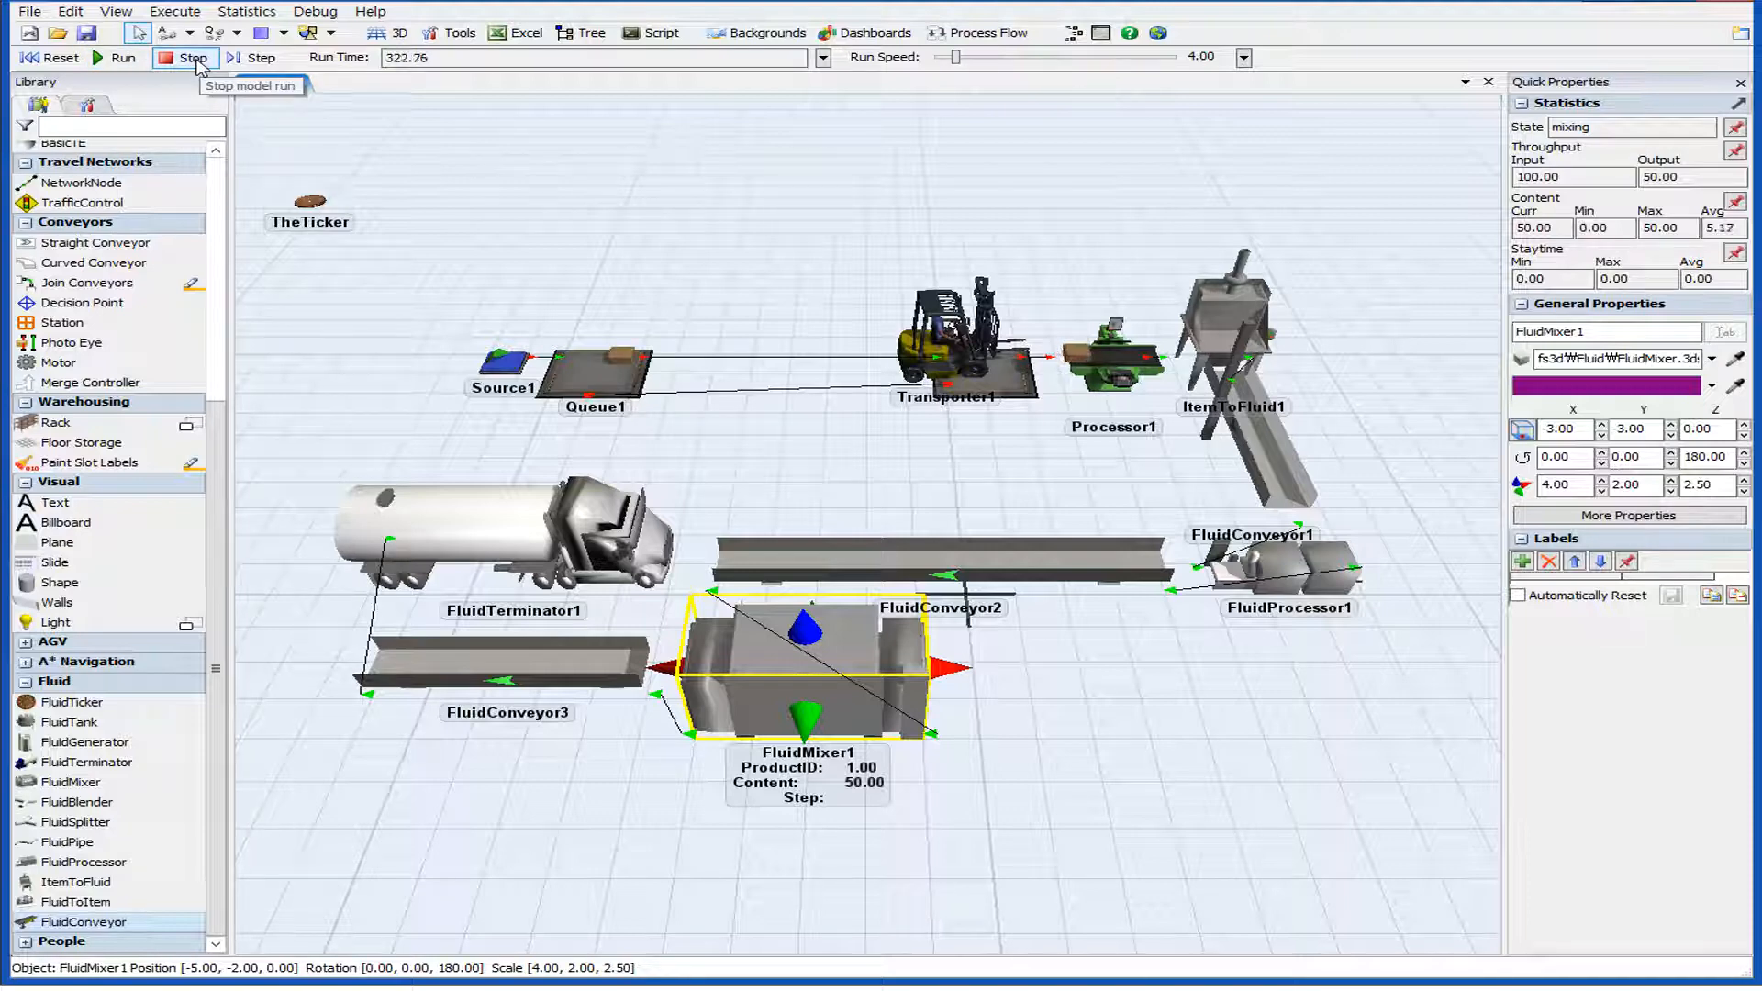
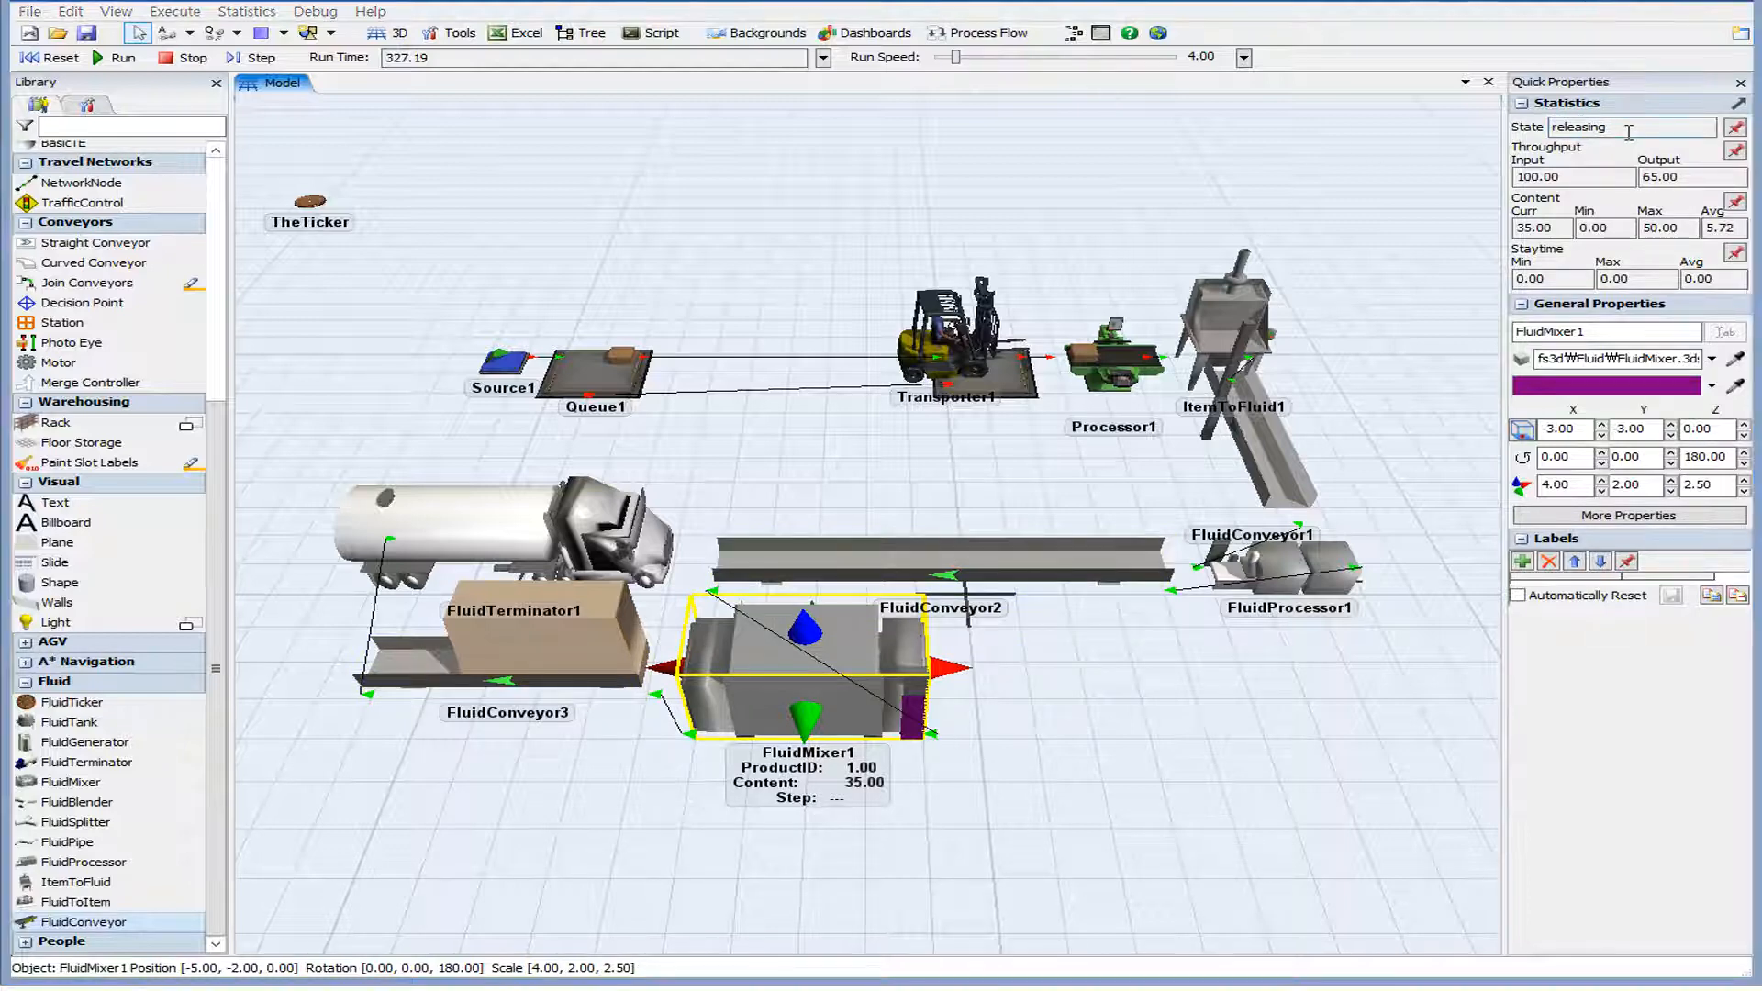
# Compare the state, throughput and content statistics of FluidMixer1 and FluidProcessor1 in the paused model.
pyautogui.click(1096, 633)
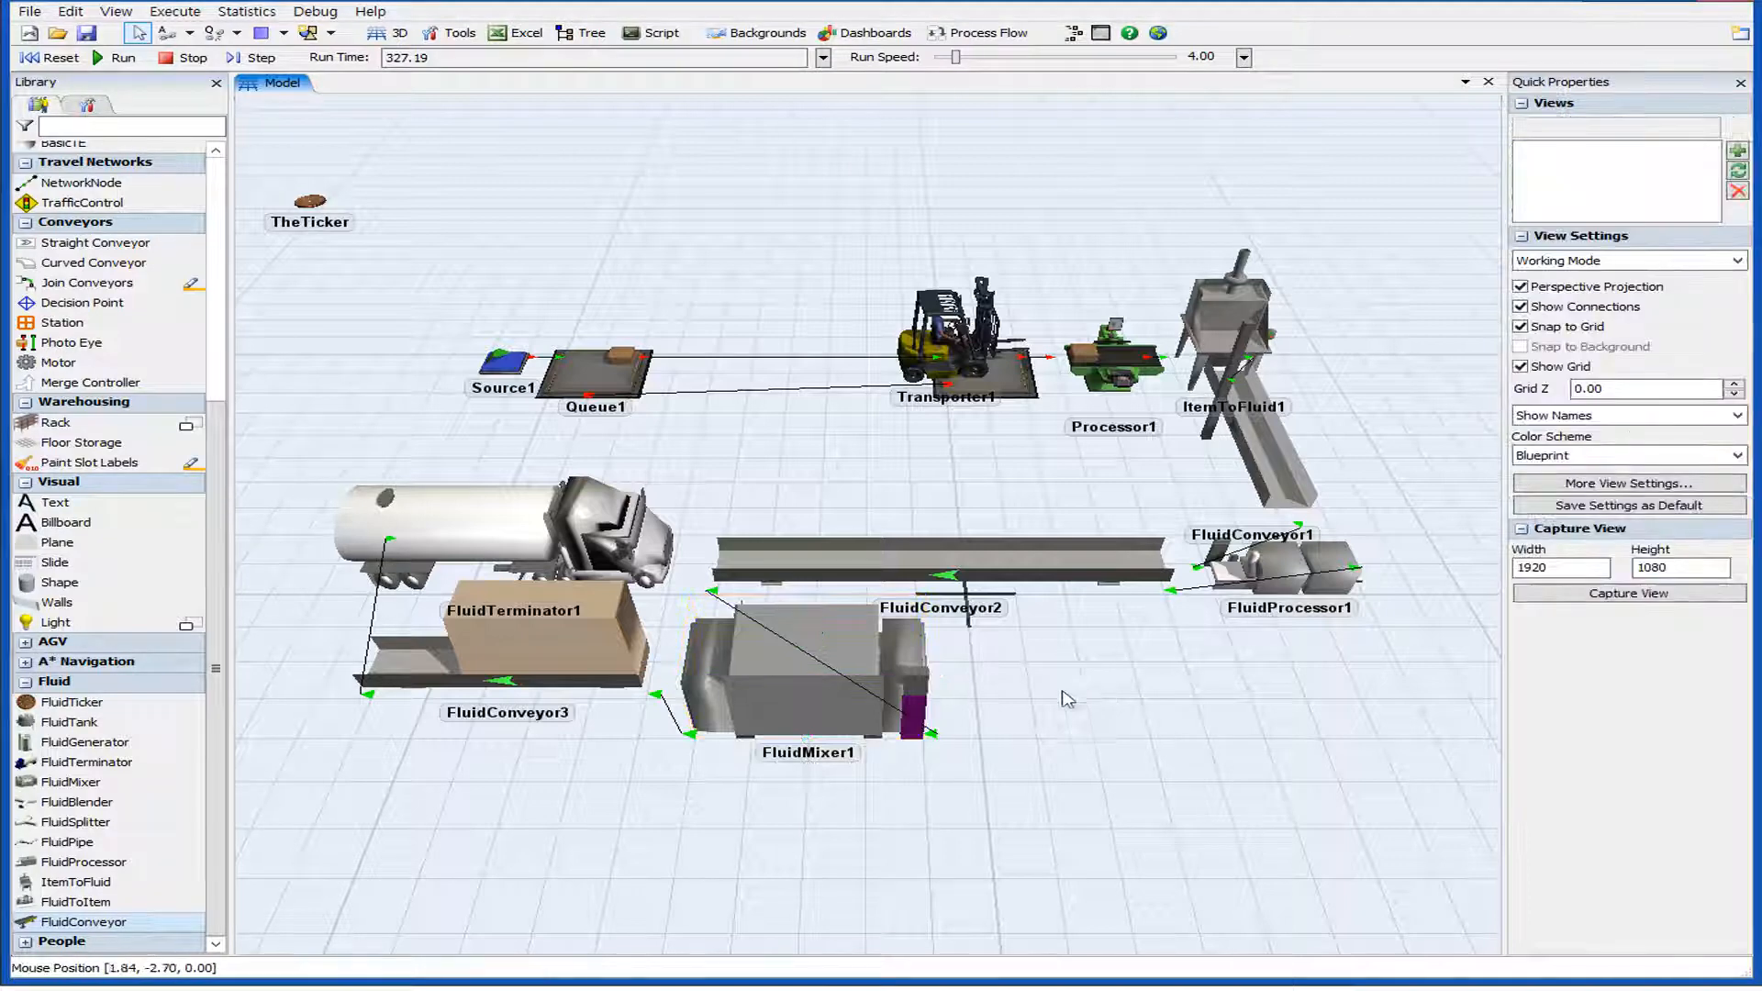
pyautogui.click(812, 686)
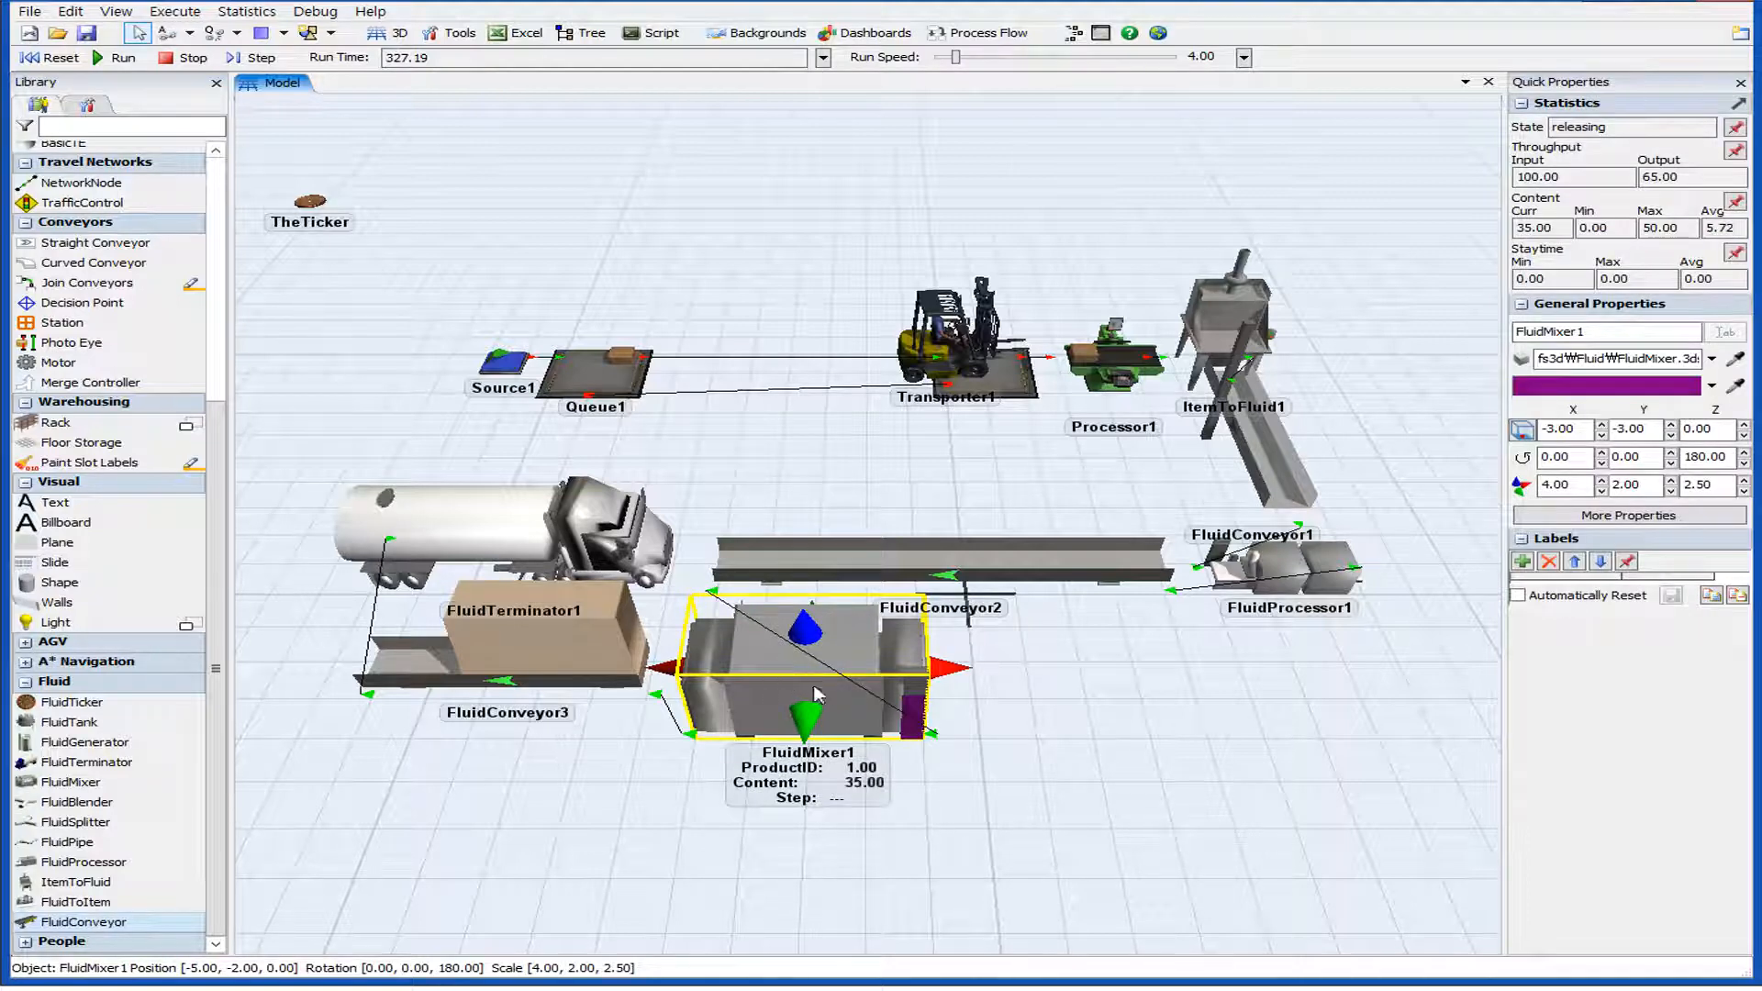
pyautogui.click(1299, 578)
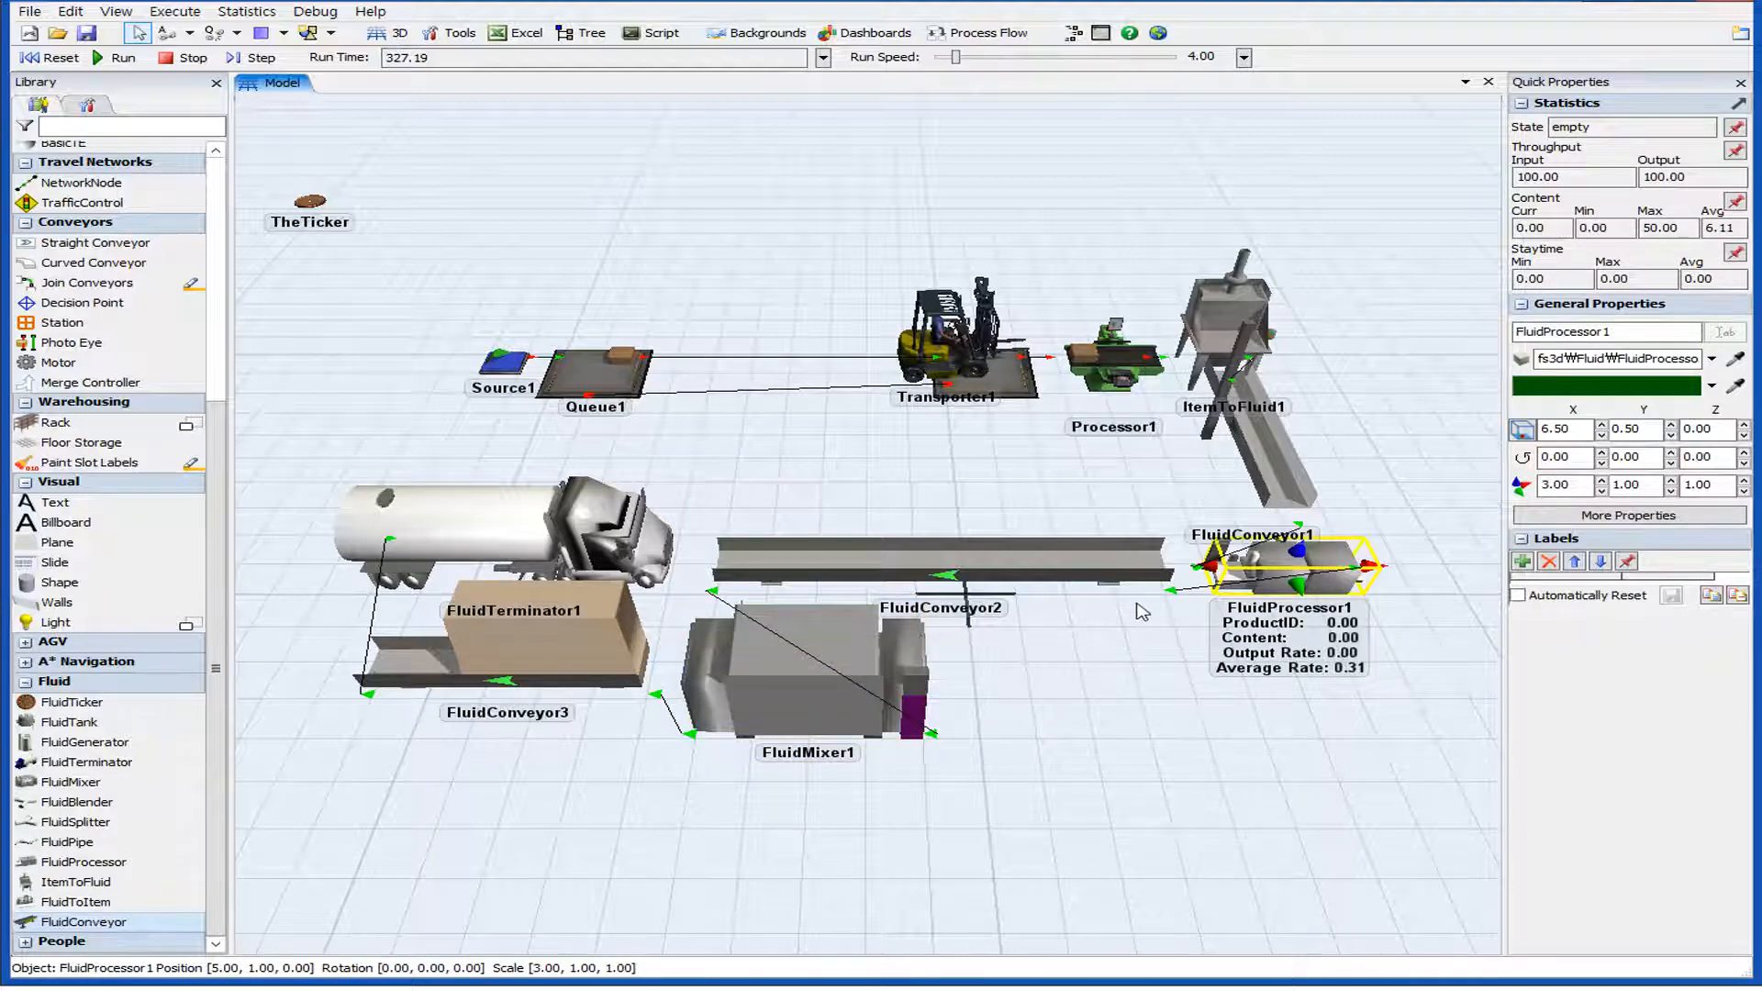
pyautogui.click(1145, 664)
pyautogui.click(904, 706)
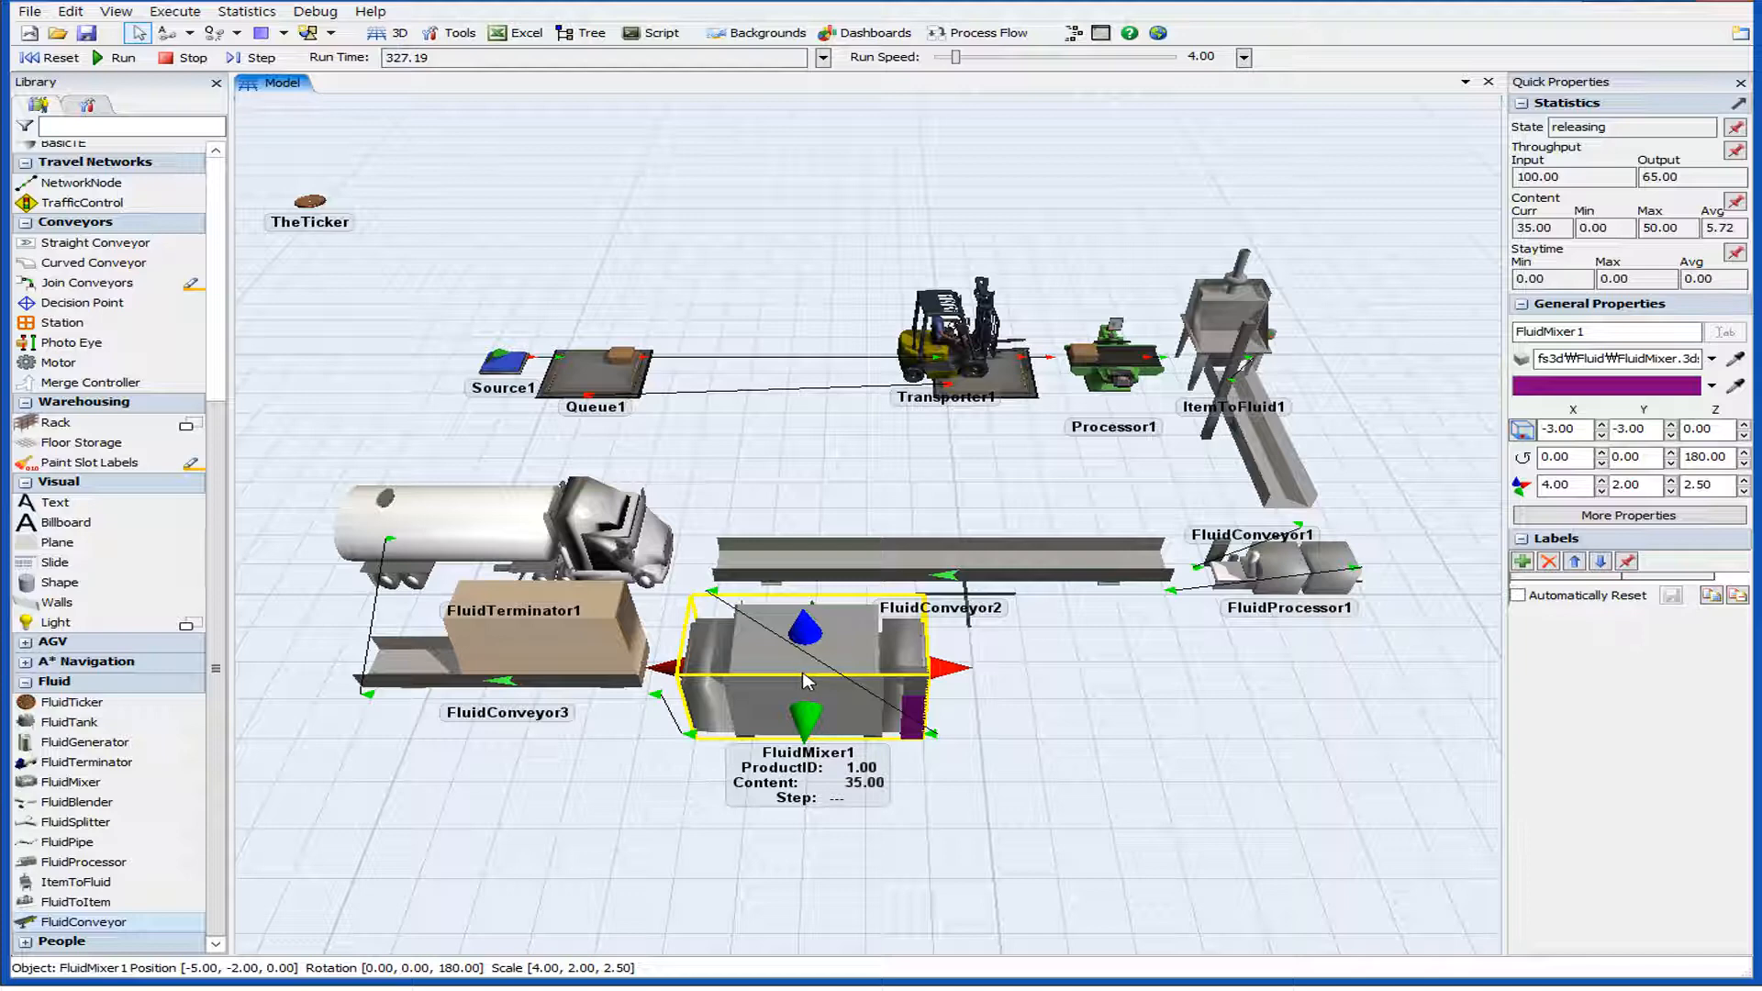
pyautogui.click(1315, 591)
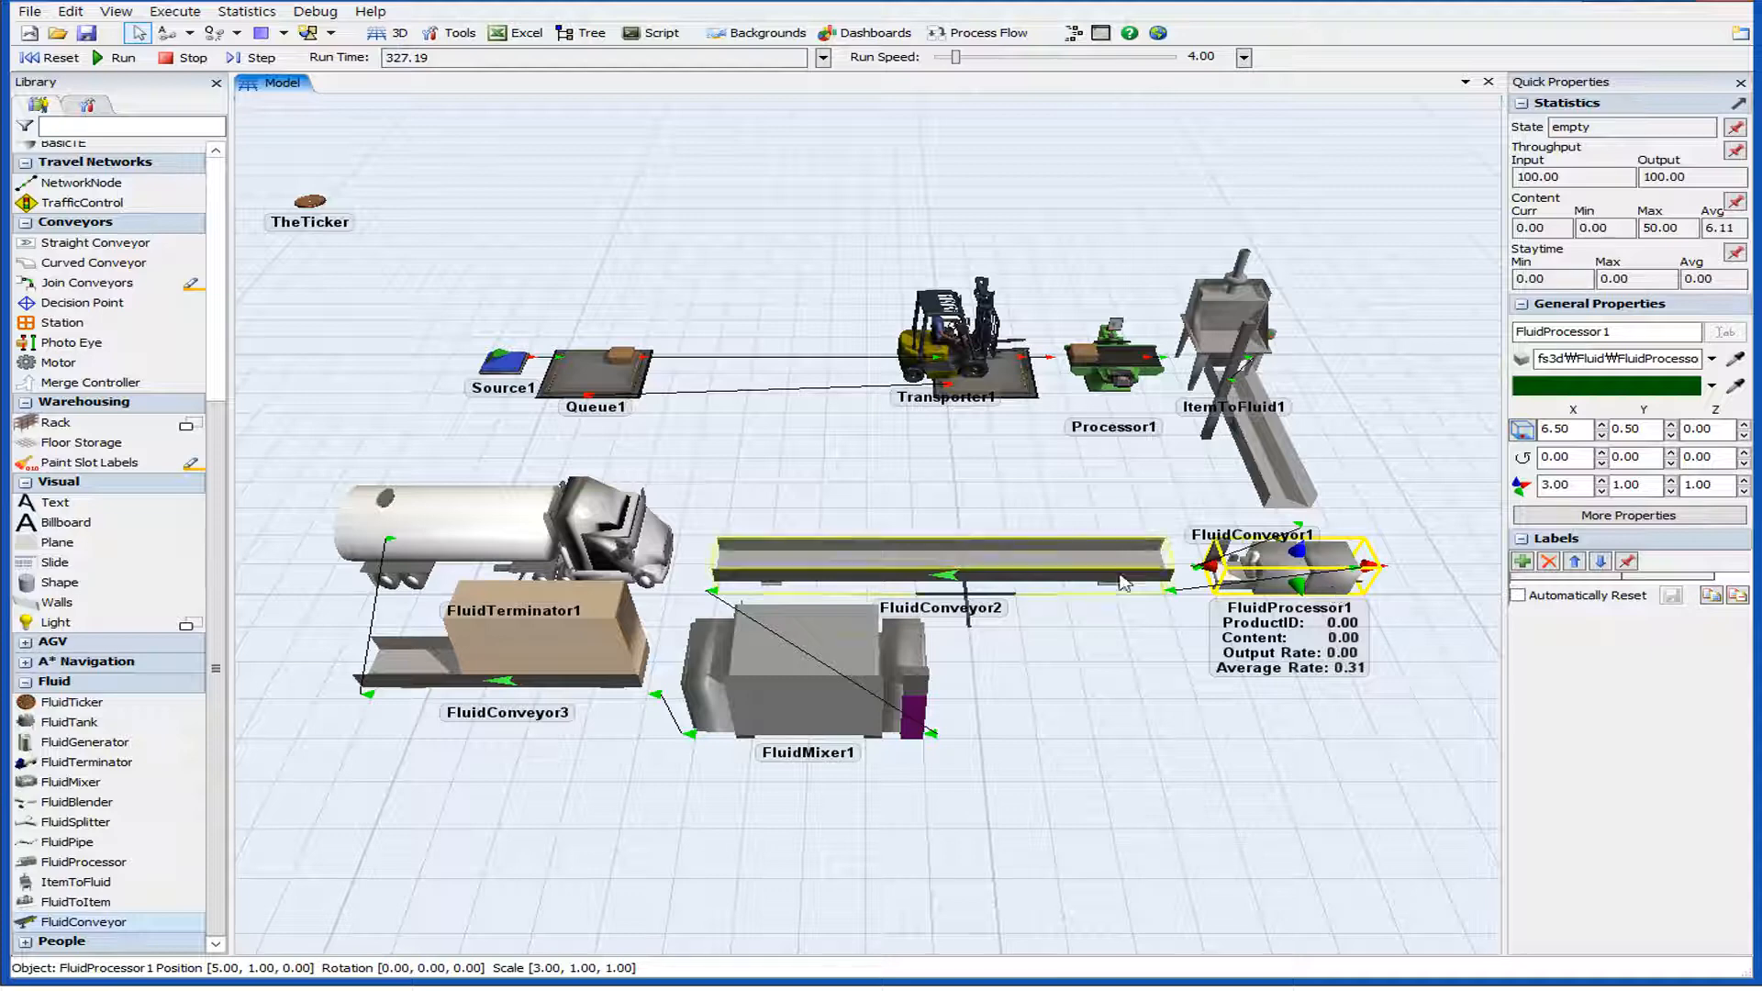
pyautogui.click(1075, 671)
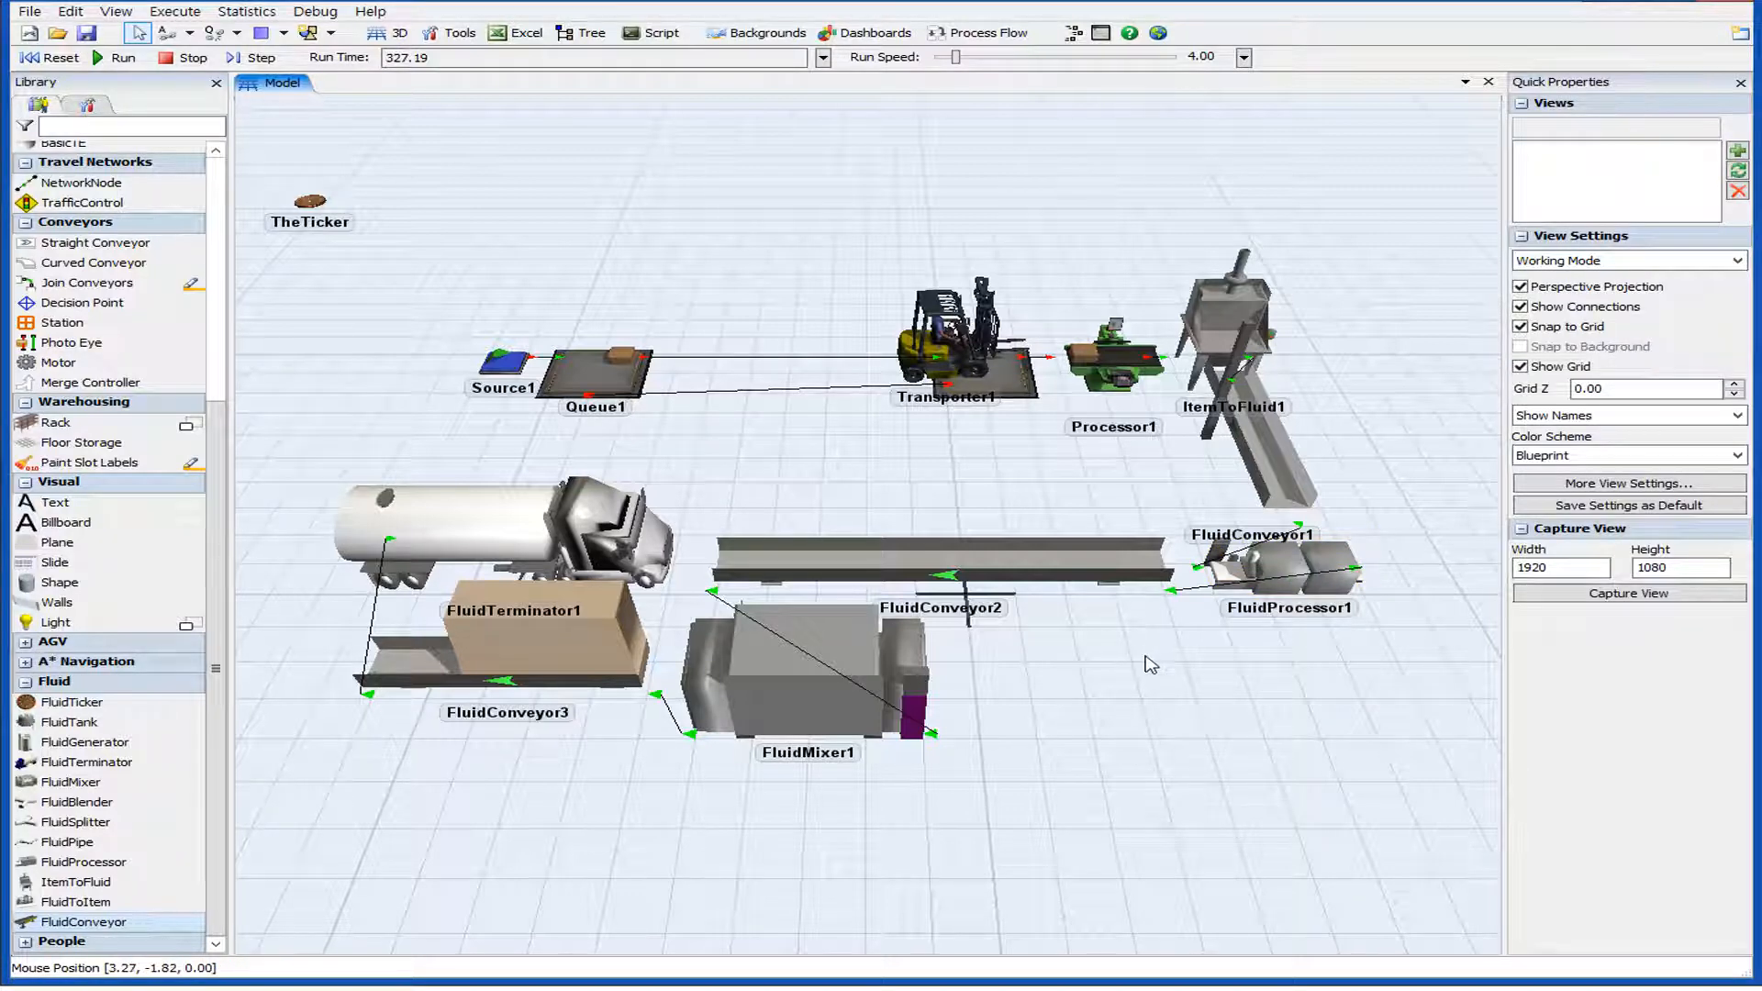
pyautogui.click(812, 675)
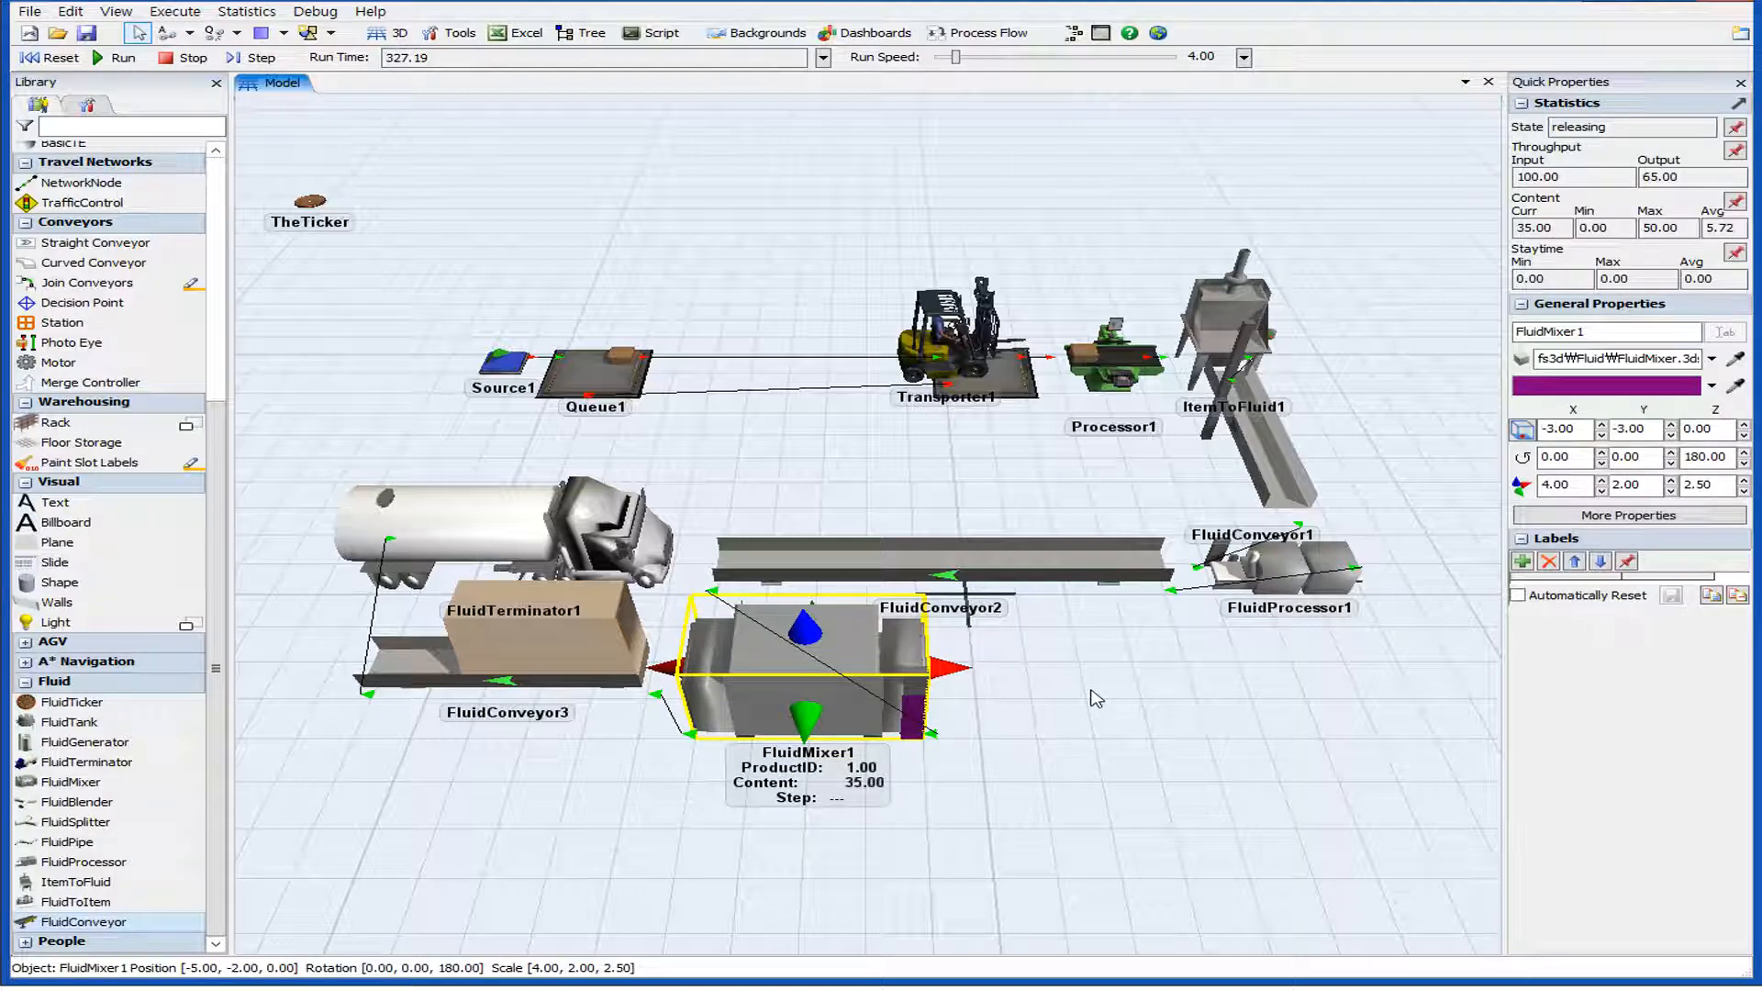
pyautogui.click(1092, 696)
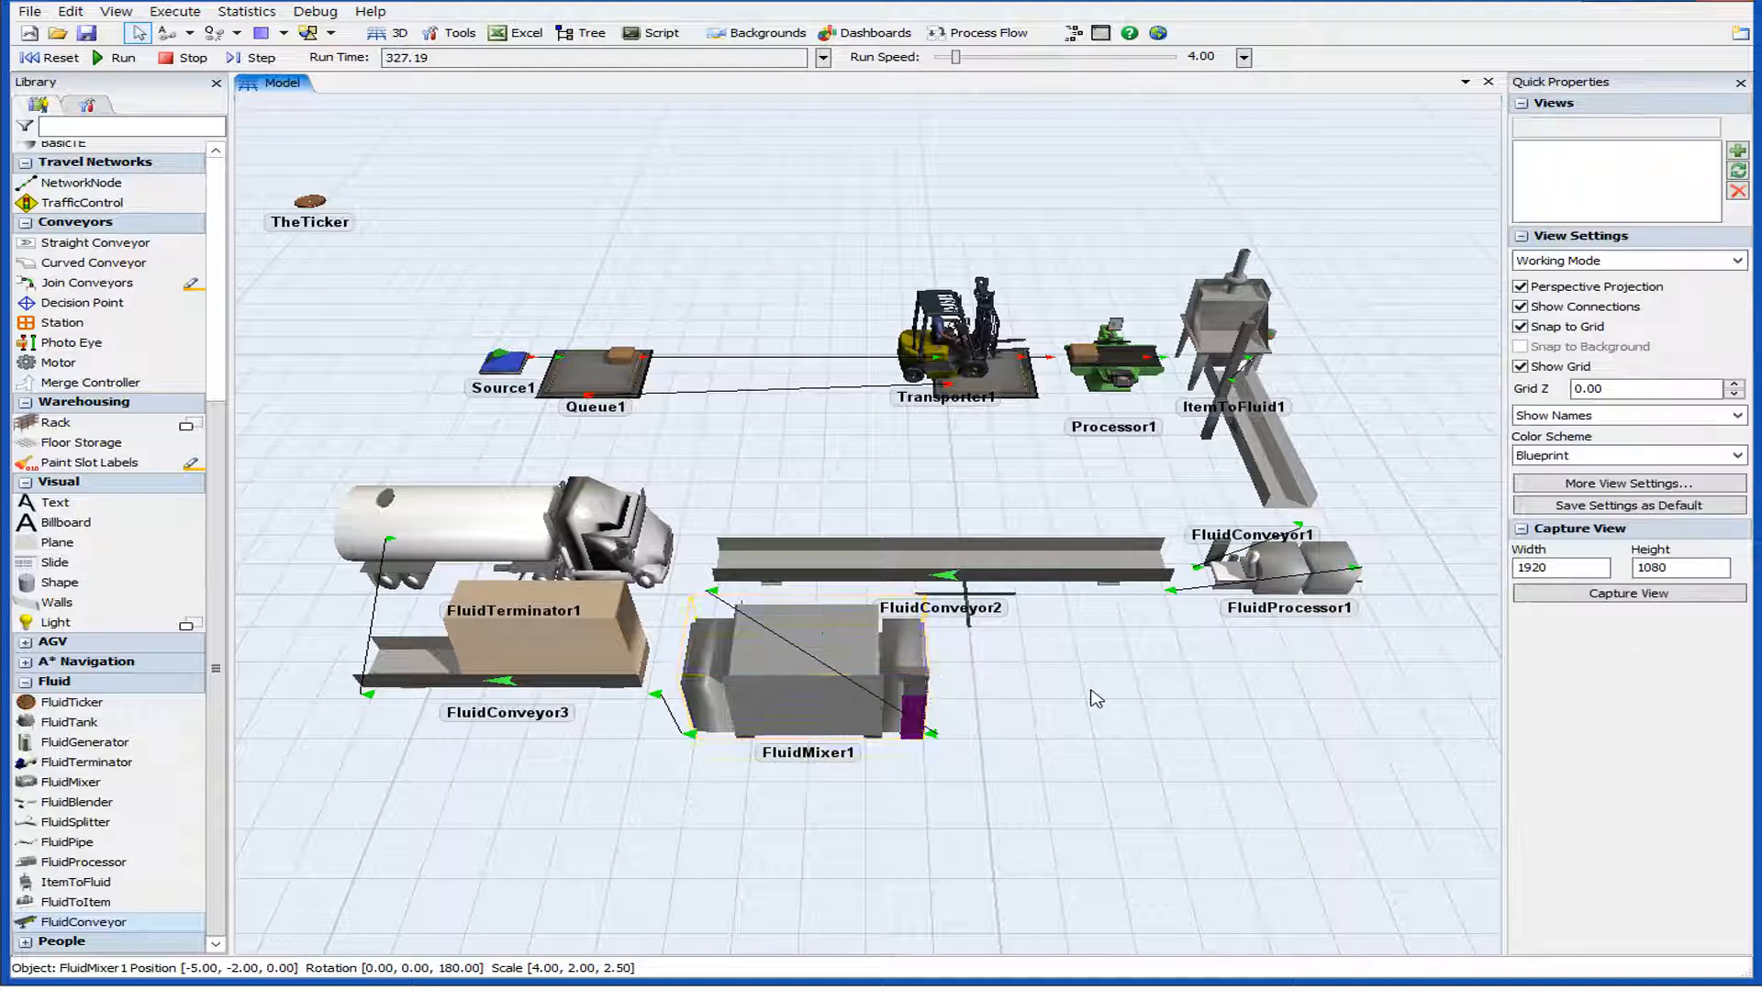